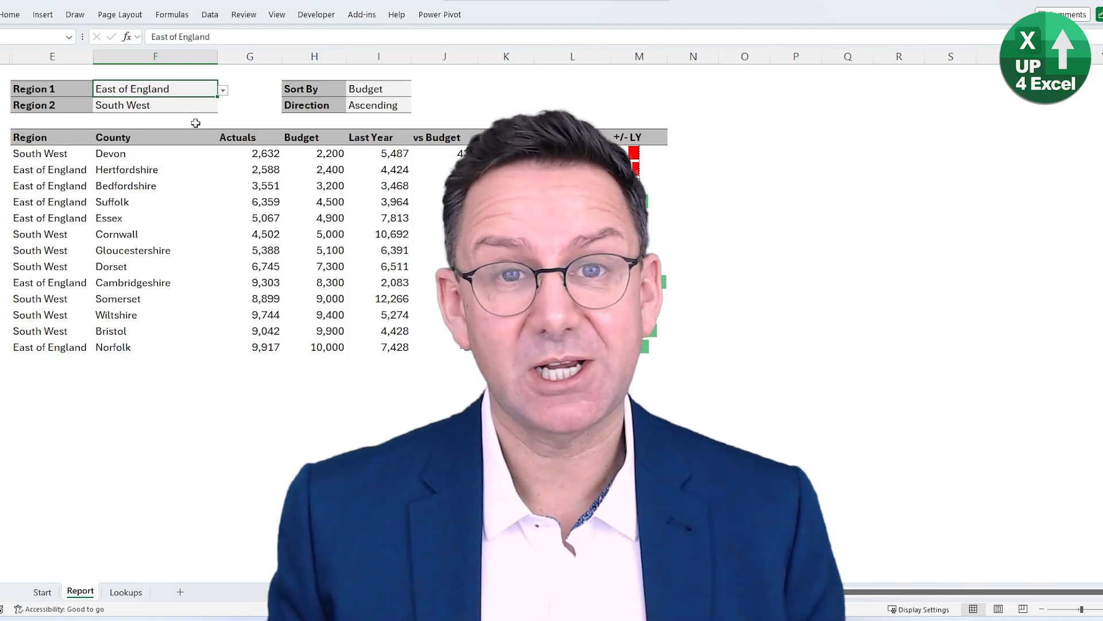
Sort the report by Region with the direction set to Descending.
click(403, 89)
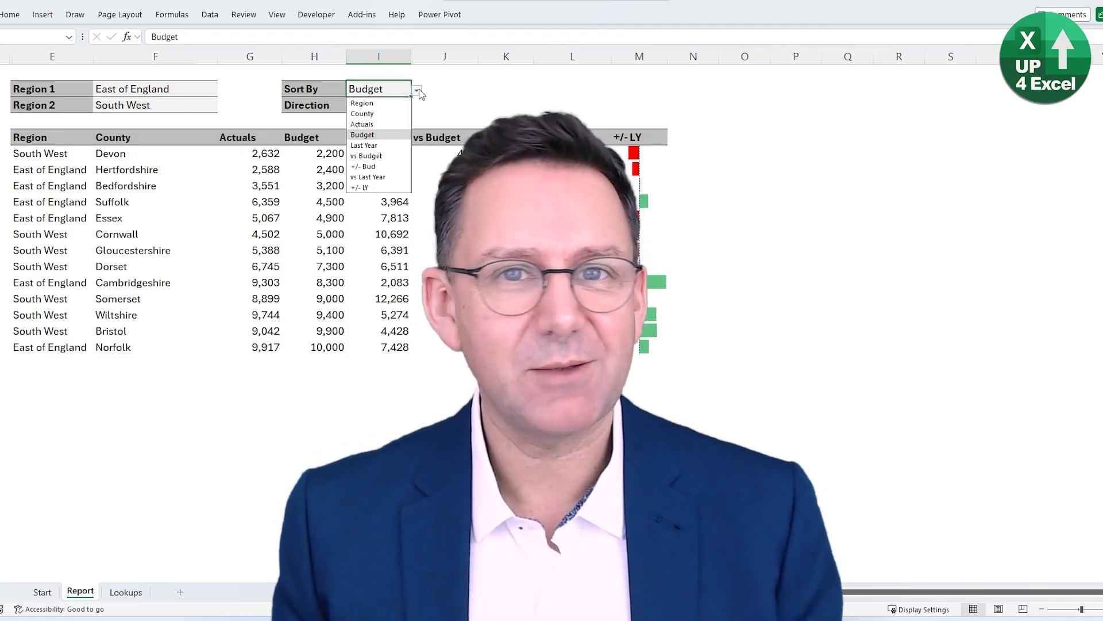
click(416, 90)
click(382, 101)
click(393, 106)
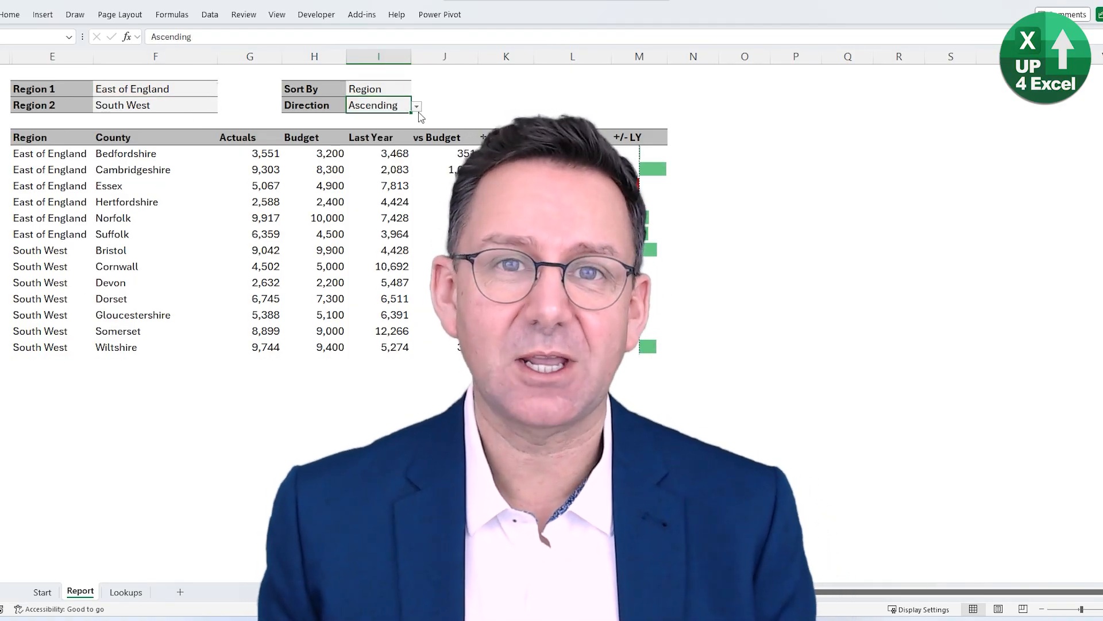
click(416, 106)
click(393, 126)
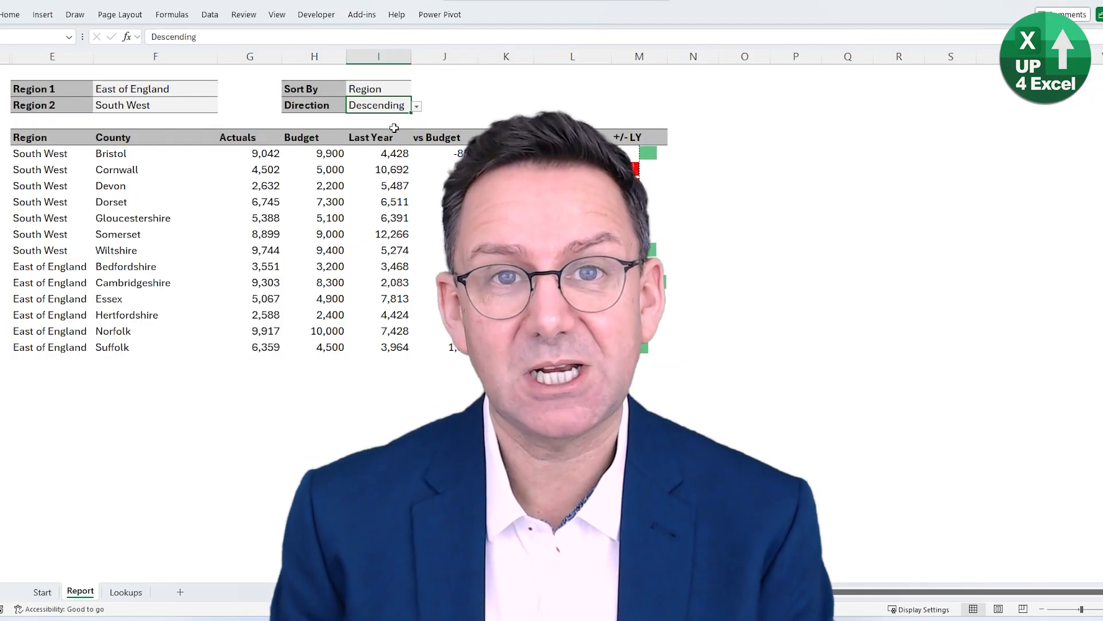
Sort the report by +/- Bud in Ascending direction.
click(409, 88)
click(417, 92)
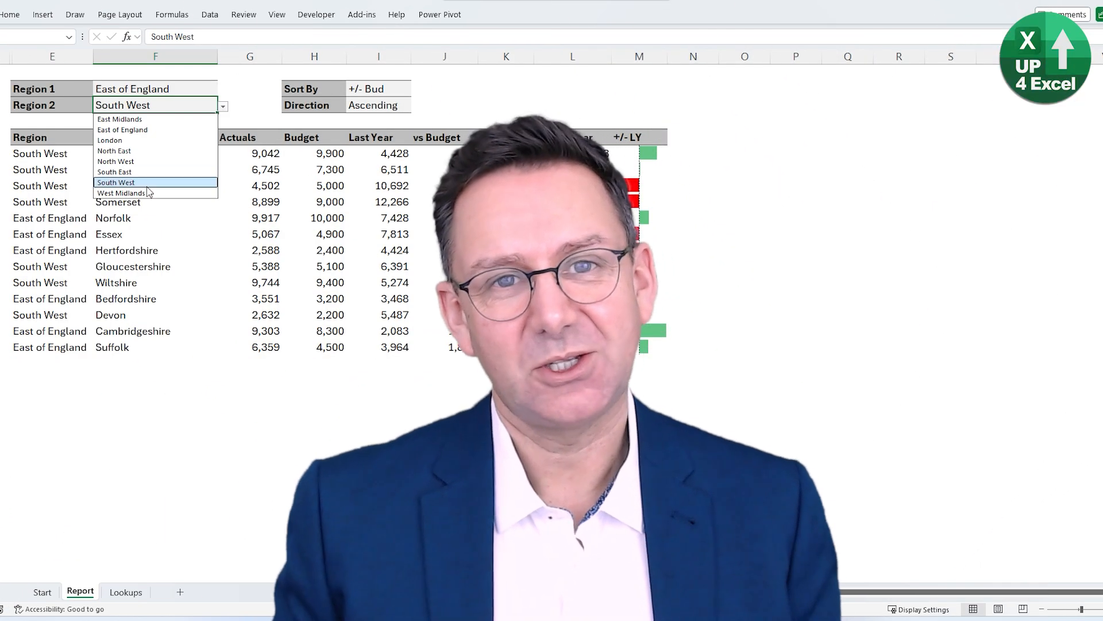
Set Region 2 to West Midlands and Region 1 to East Midlands in the report's selectors.
click(138, 192)
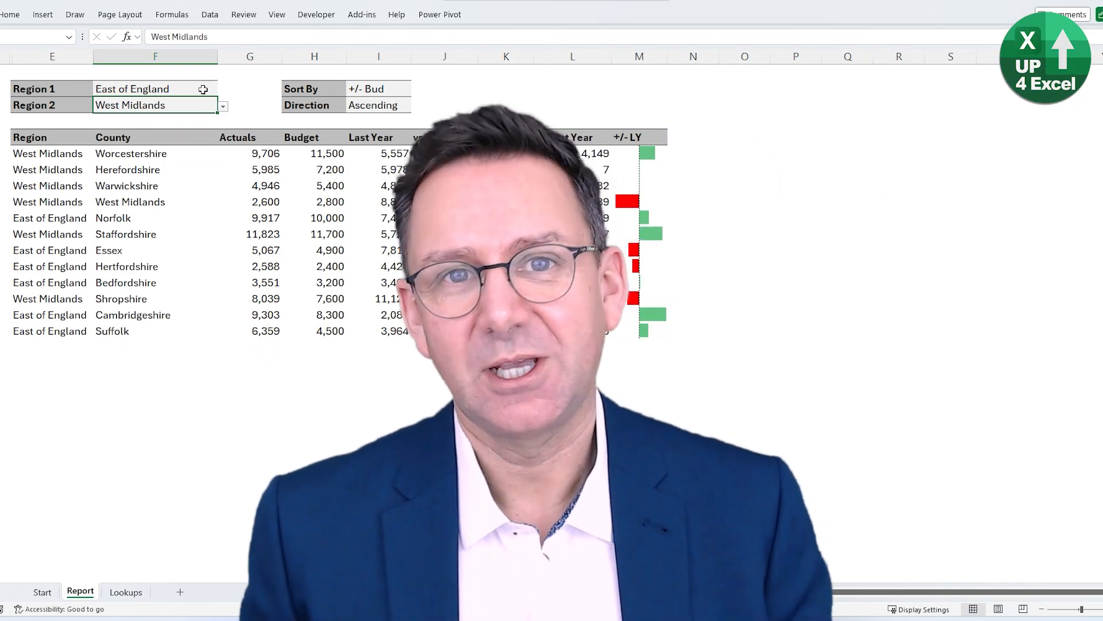
click(184, 89)
click(223, 90)
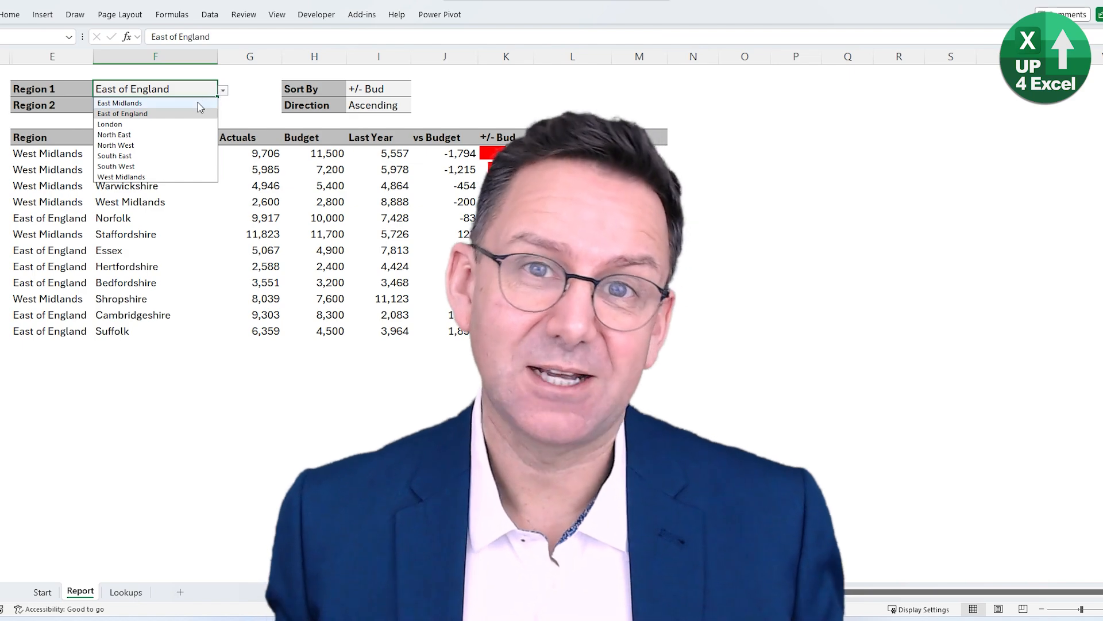
click(193, 103)
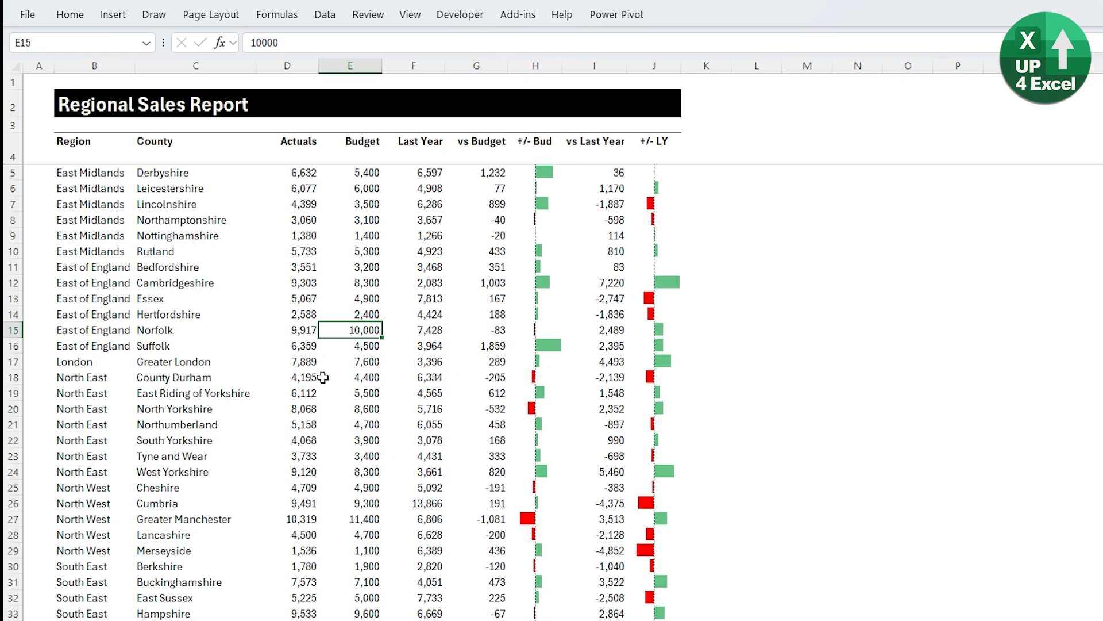
Convert the Regional Sales Report data in B4:J51 into a table with headers.
click(292, 251)
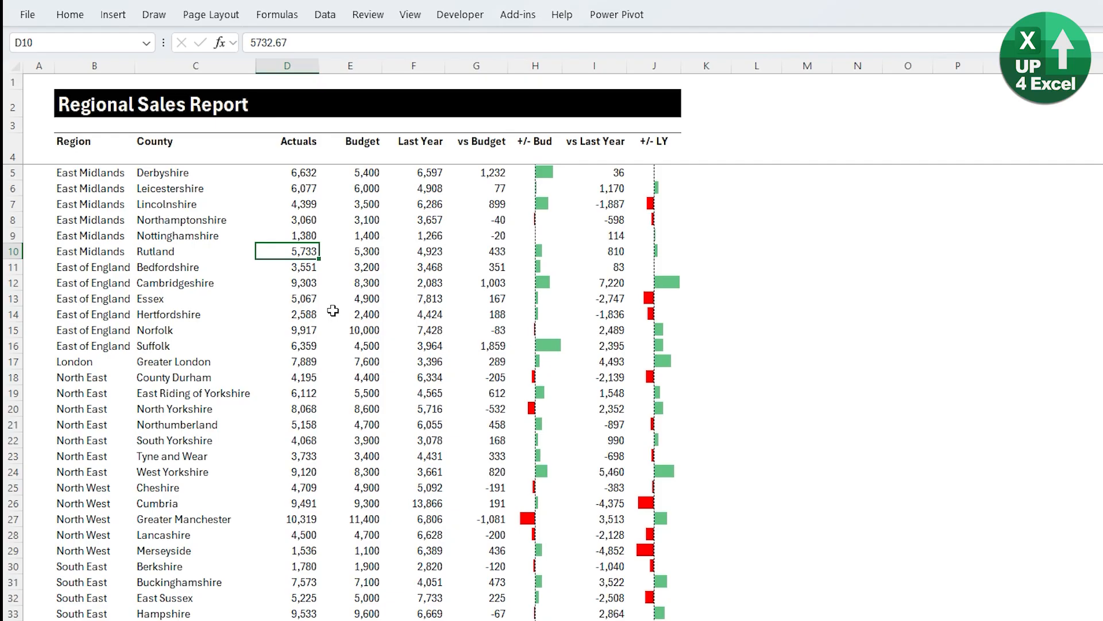
scroll(334, 310, down, 3)
key(ctrl+t)
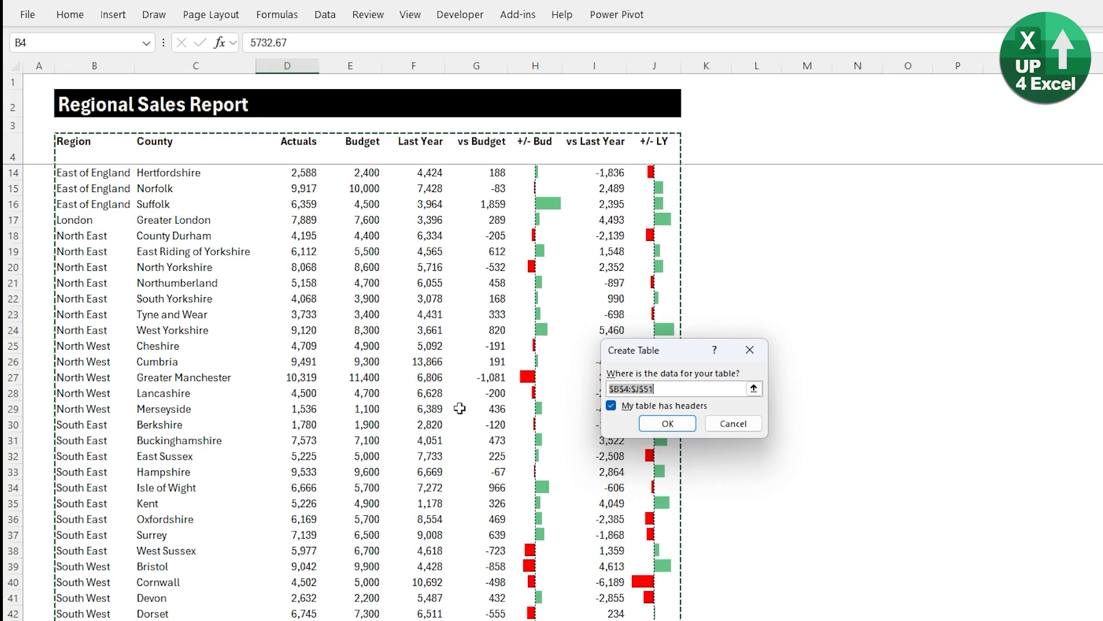
click(683, 428)
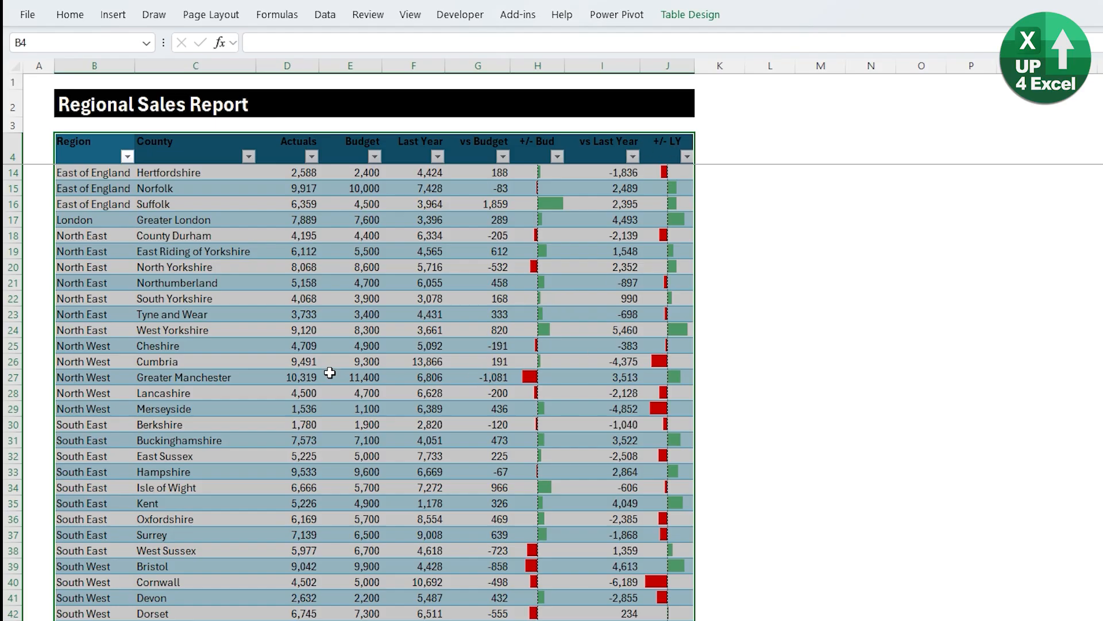
Apply the None table style to the sales table so it keeps its original formatting.
click(696, 23)
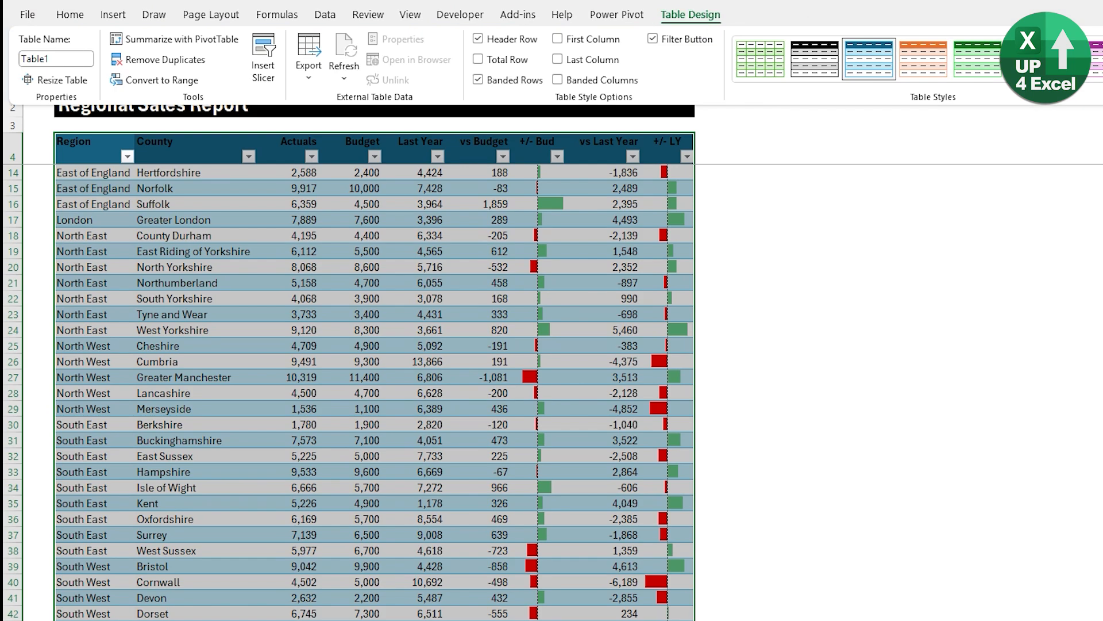
click(1102, 74)
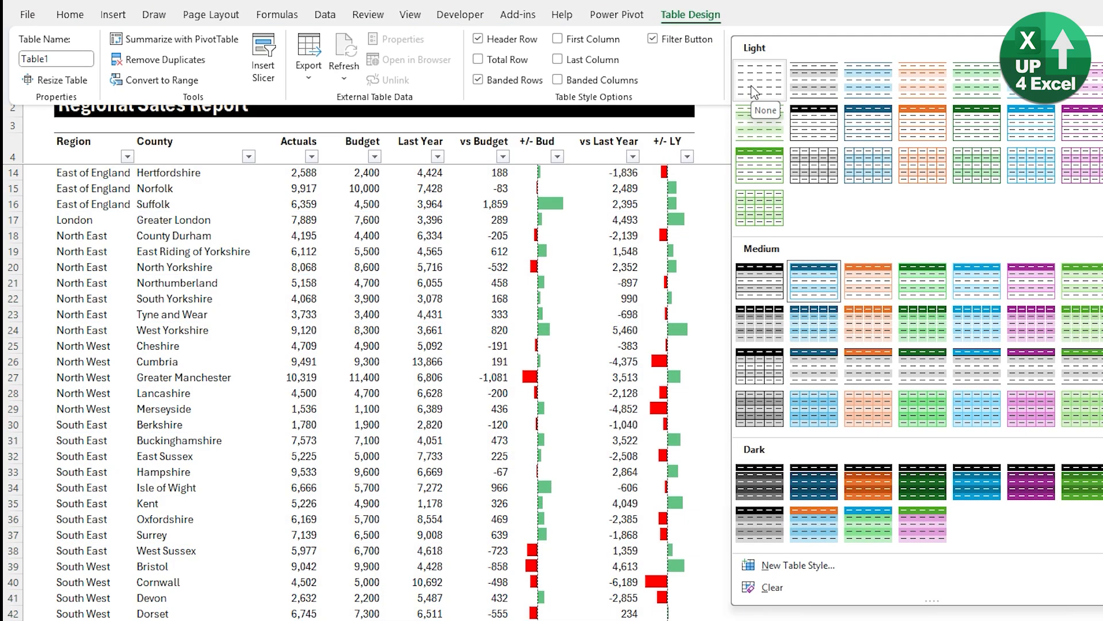
click(754, 92)
scroll(428, 332, up, 3)
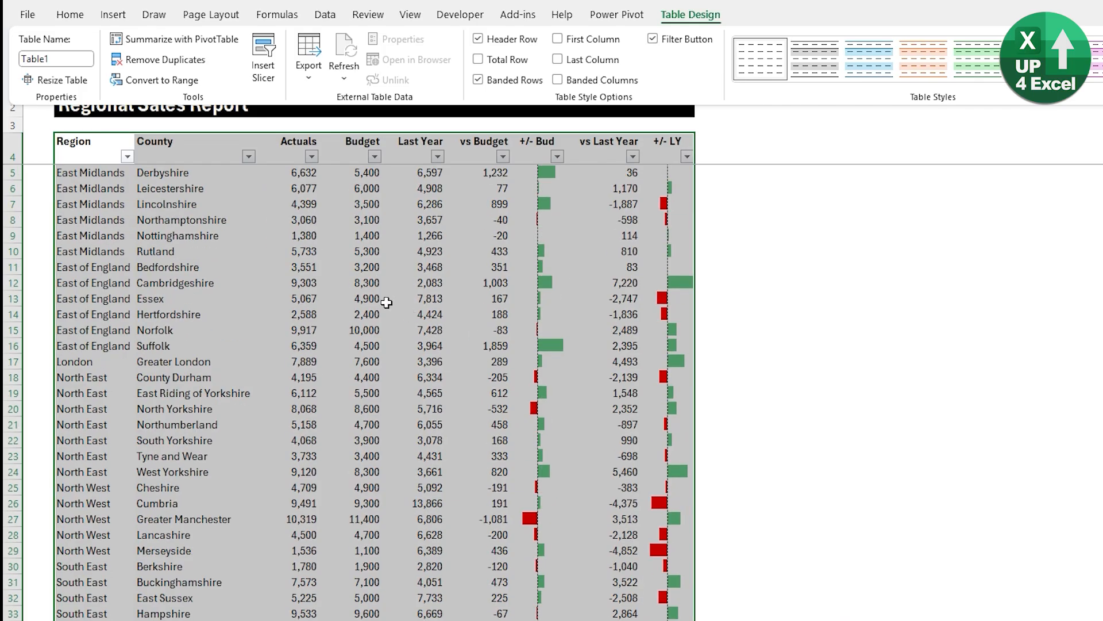
click(298, 268)
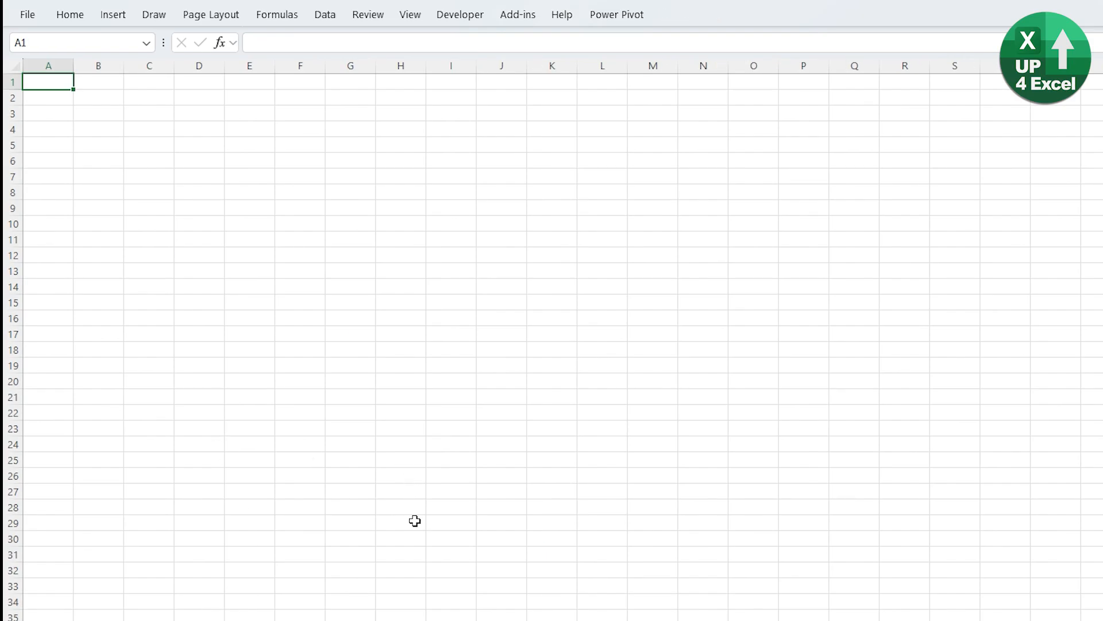
Enter =Table1[#Headers] in cell C6 of the blank sheet to pull in the sales table's header row.
click(169, 149)
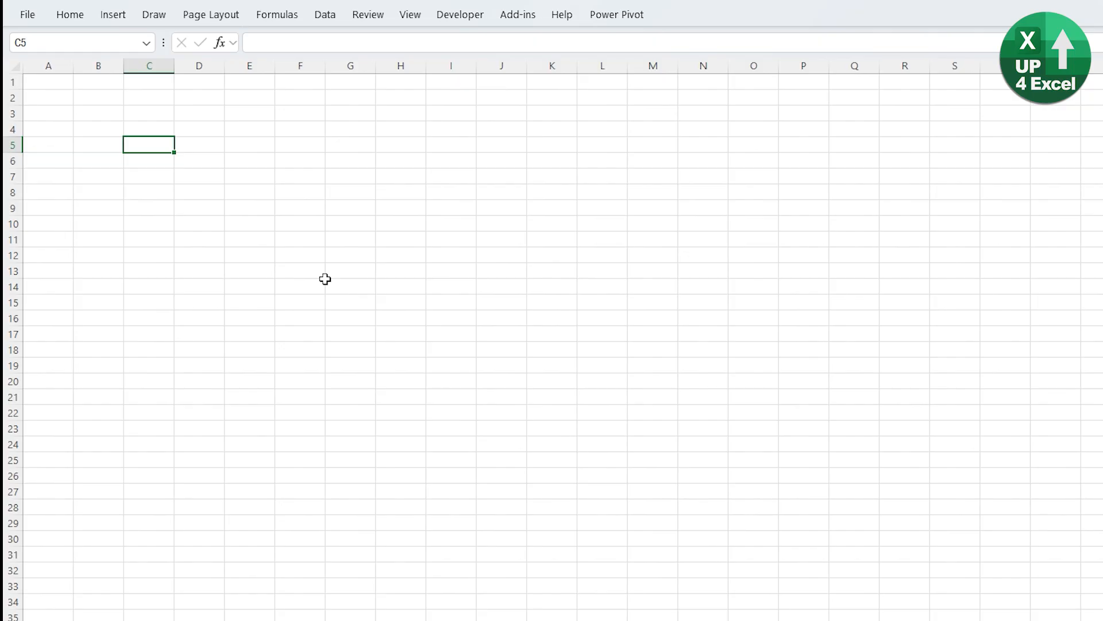
click(145, 163)
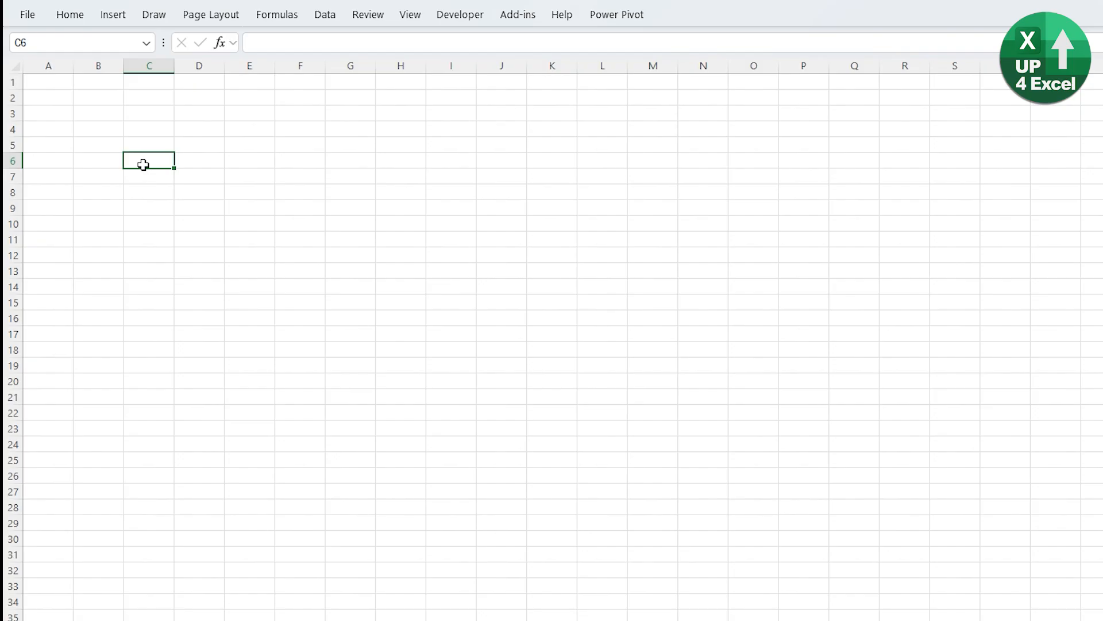
text(=)
key(ctrl+Page_Up)
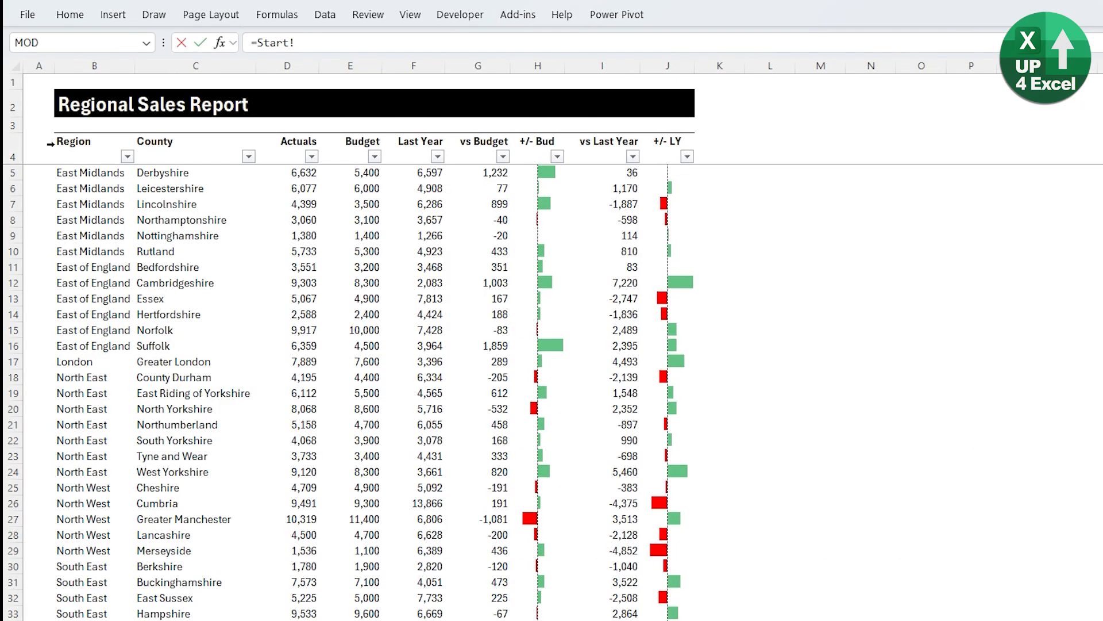
click(50, 144)
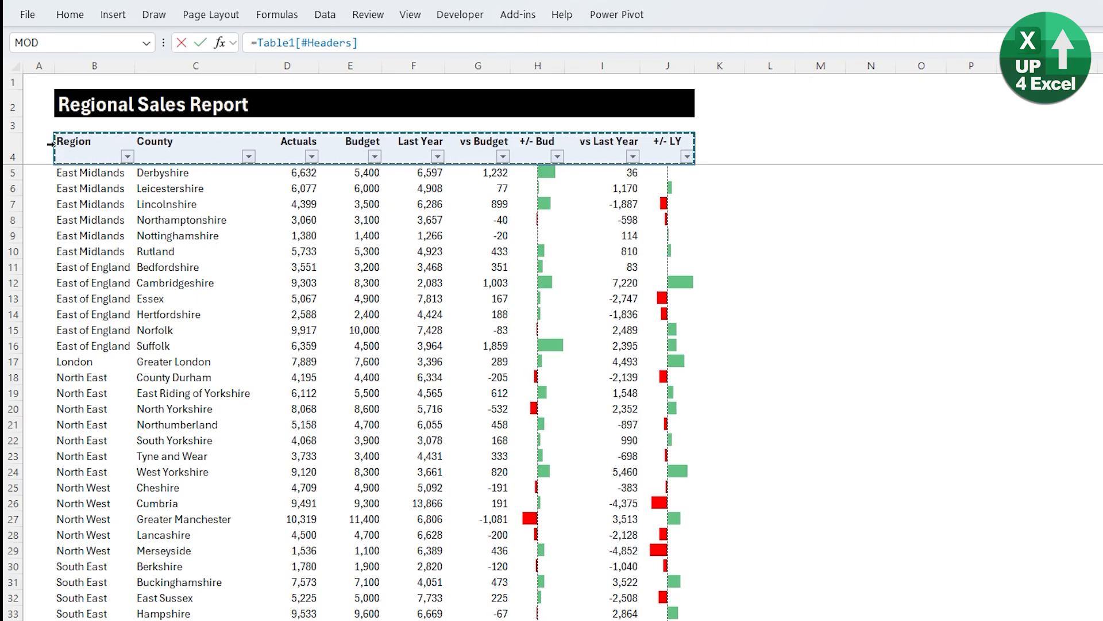
key(Return)
key(Up)
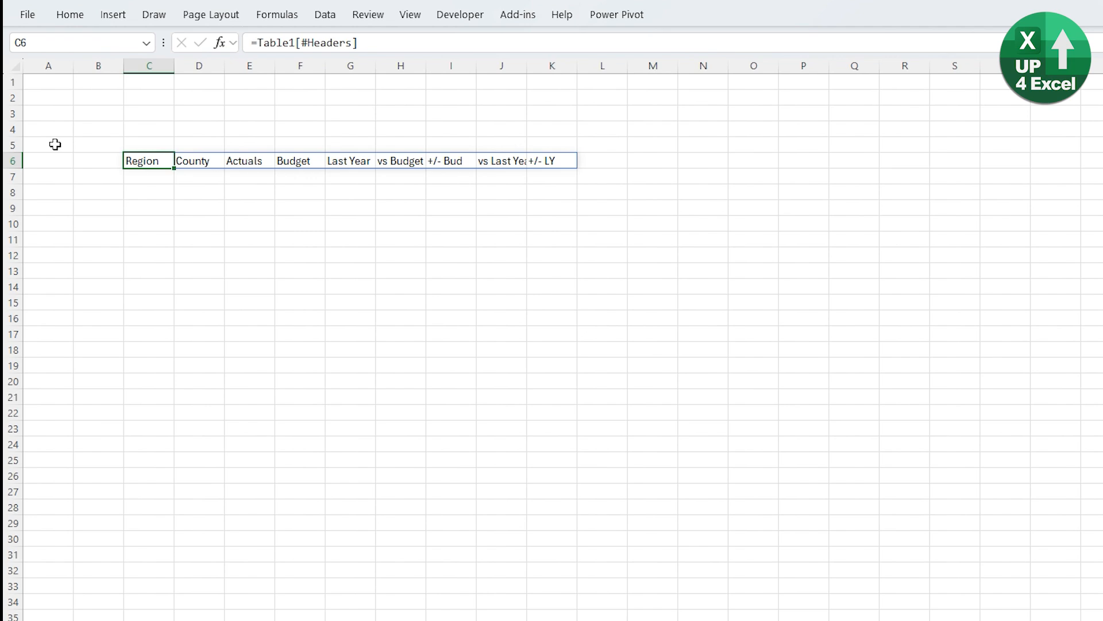
Copy the source header row's column widths onto the headers starting at C6, and make those headers bold.
key(ctrl+Page_Up)
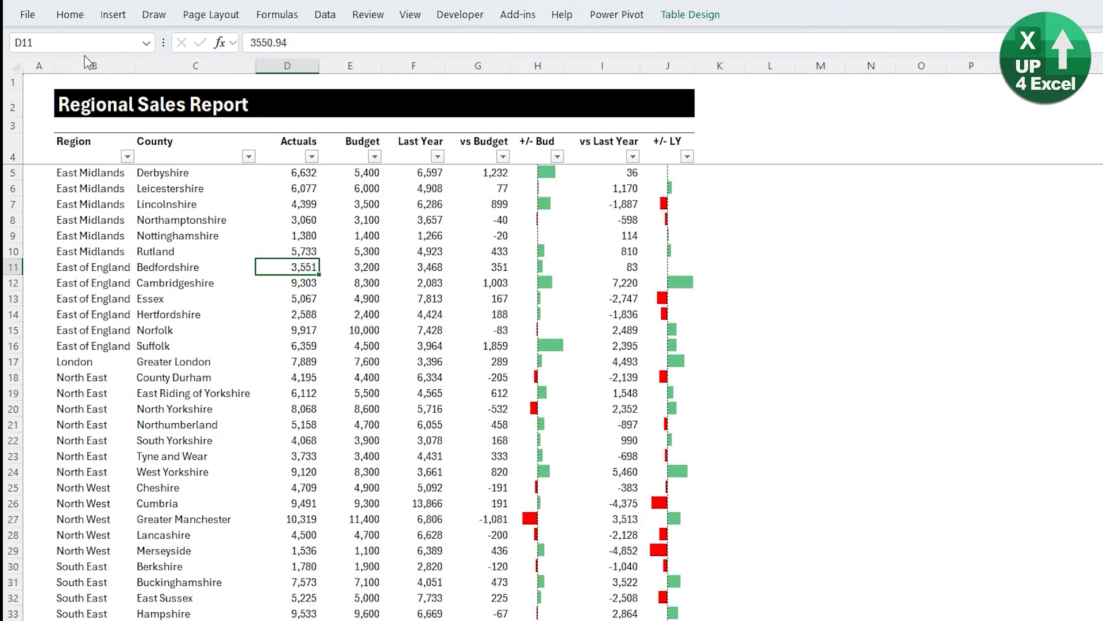
click(97, 152)
key(shift+space)
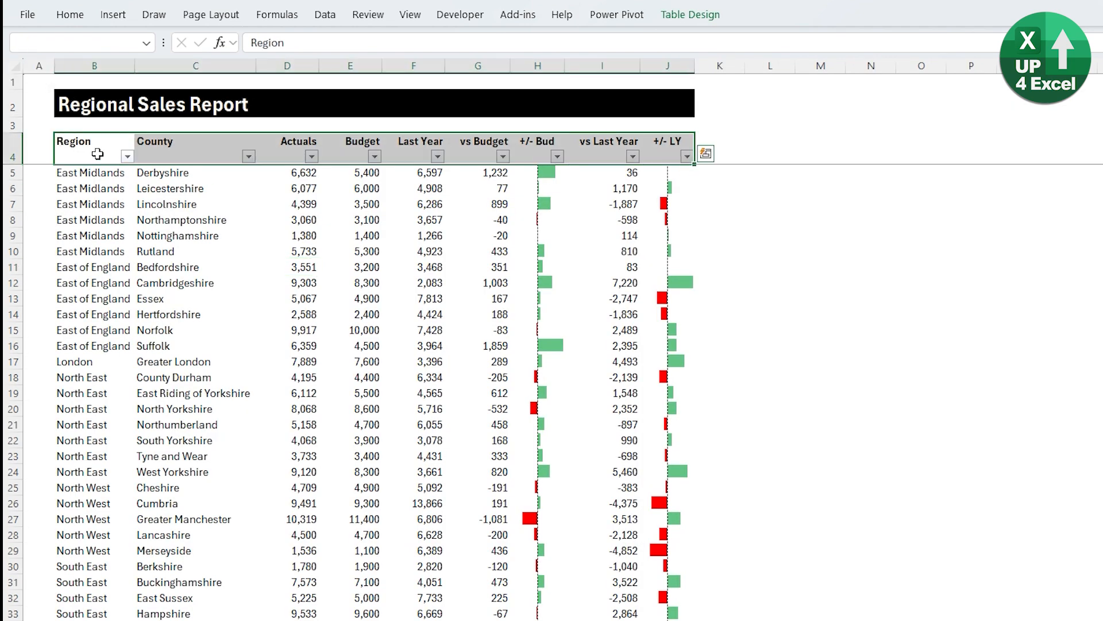
key(ctrl+c)
key(ctrl+Page_Down)
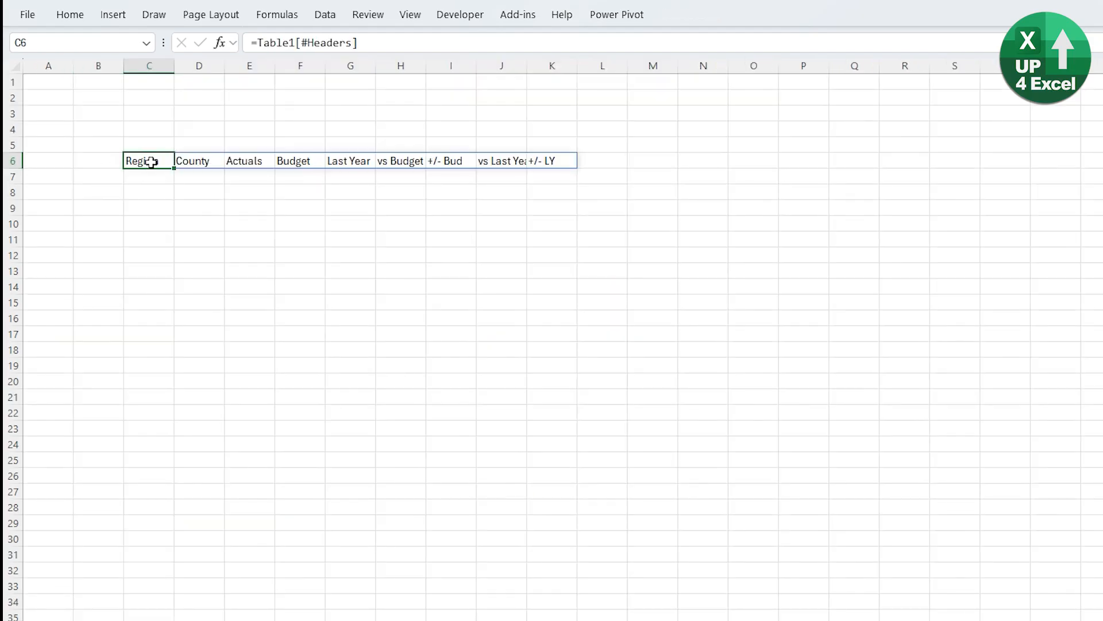
right_click(153, 164)
click(224, 293)
click(279, 270)
click(294, 424)
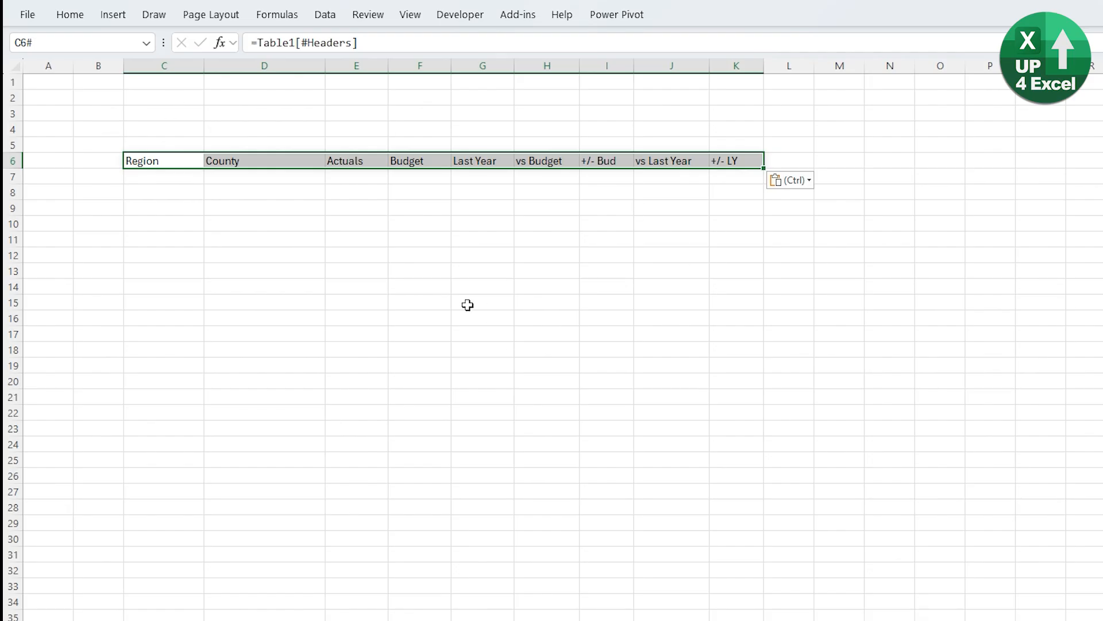
key(ctrl+b)
Start a FILTER formula in cell C7 below the headers, with the whole of Table1 as its array.
key(Down)
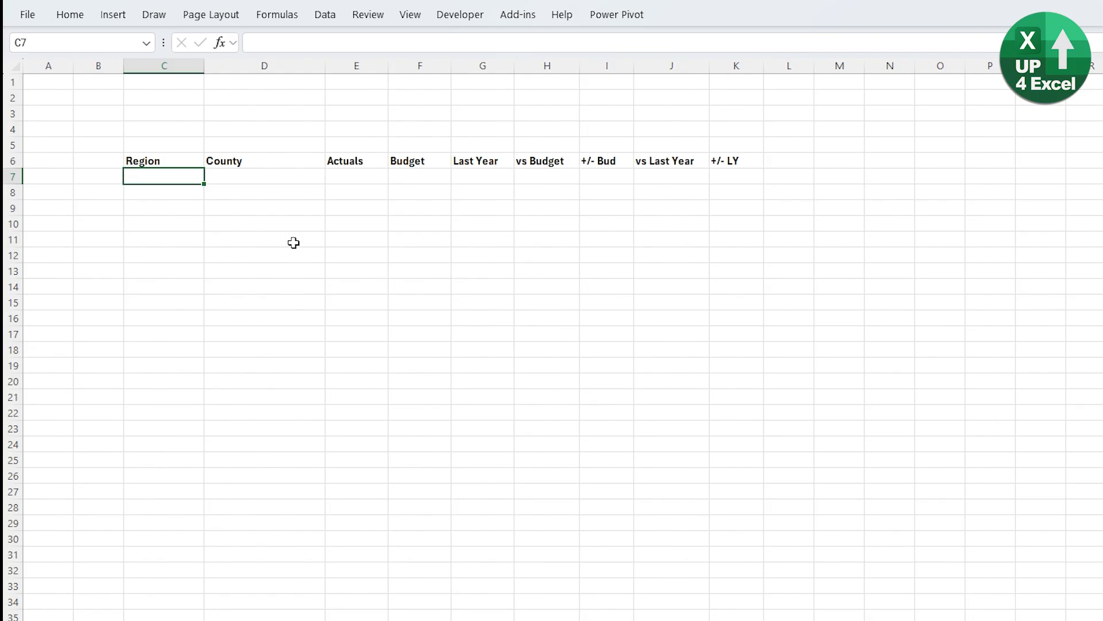
text(=filter)
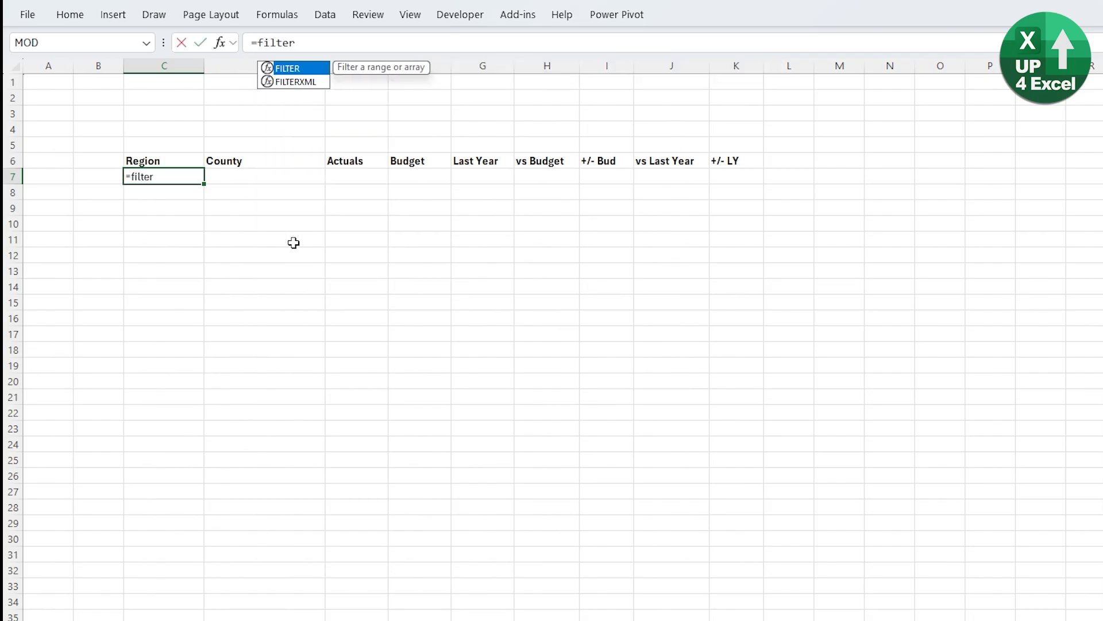
key(Tab)
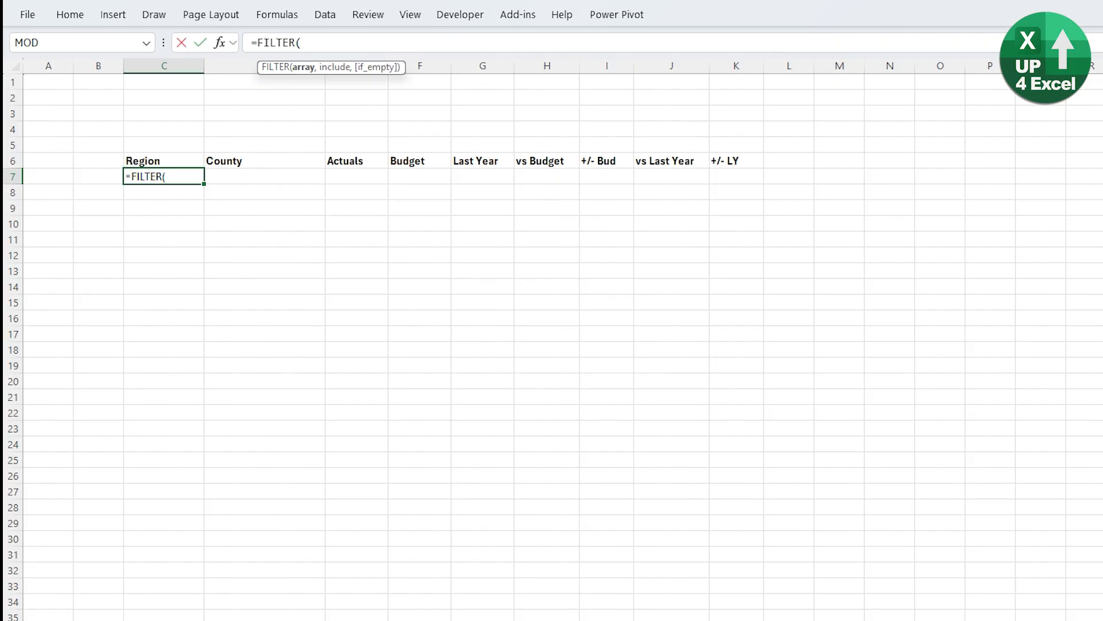
key(ctrl+Page_Up)
click(79, 173)
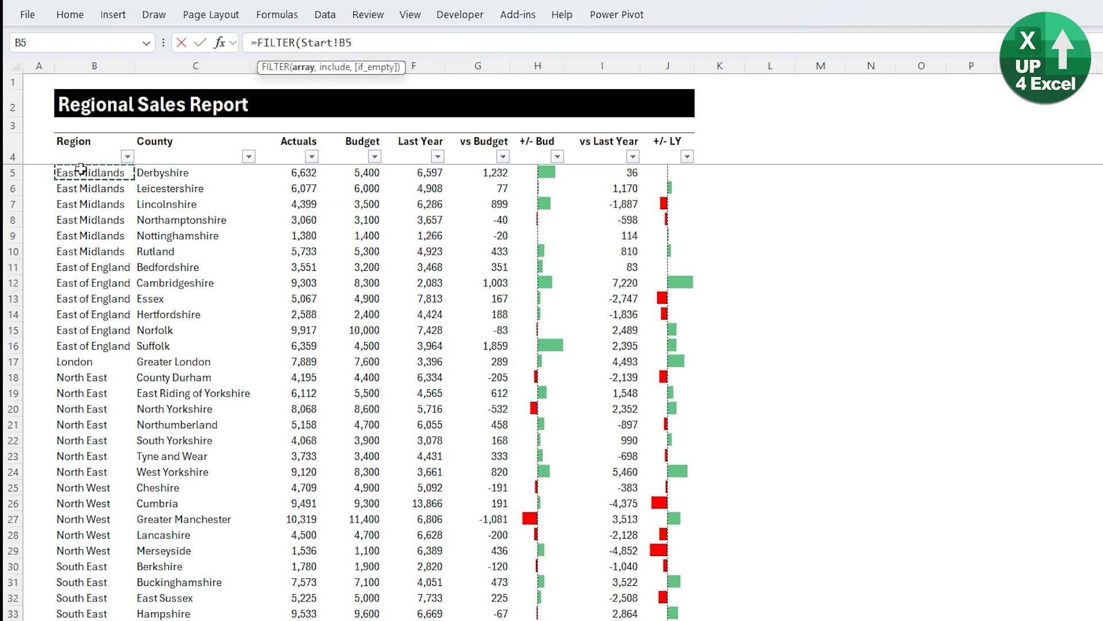
key(ctrl+shift+Right)
key(ctrl+shift+Down)
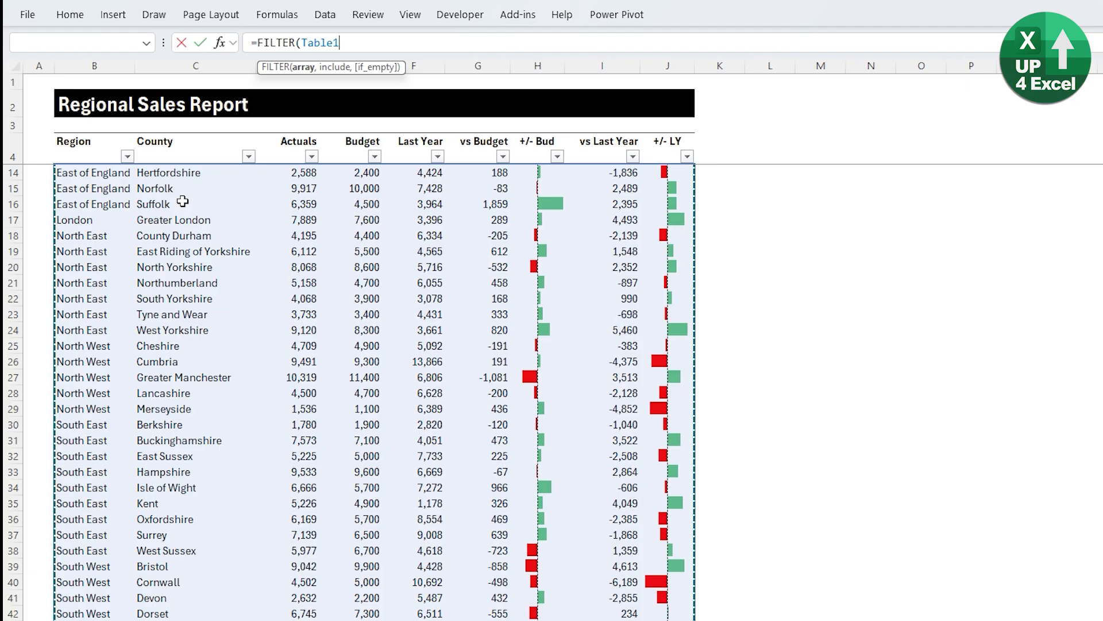
text(,)
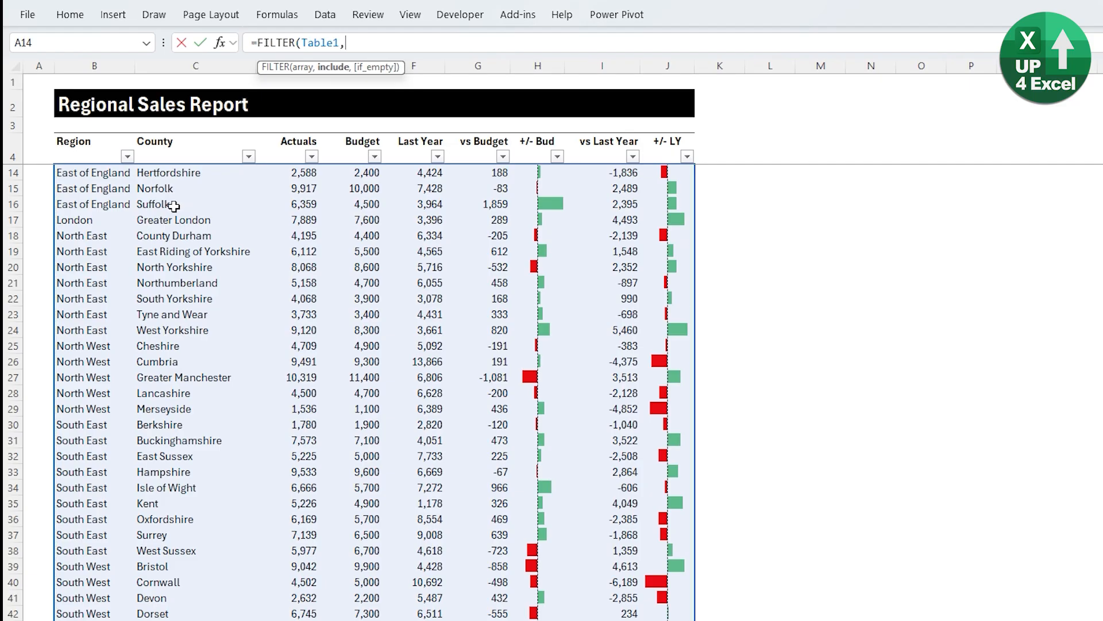
Complete the formula with the include condition Table1[Region]="North East" and select its first result cell.
click(107, 134)
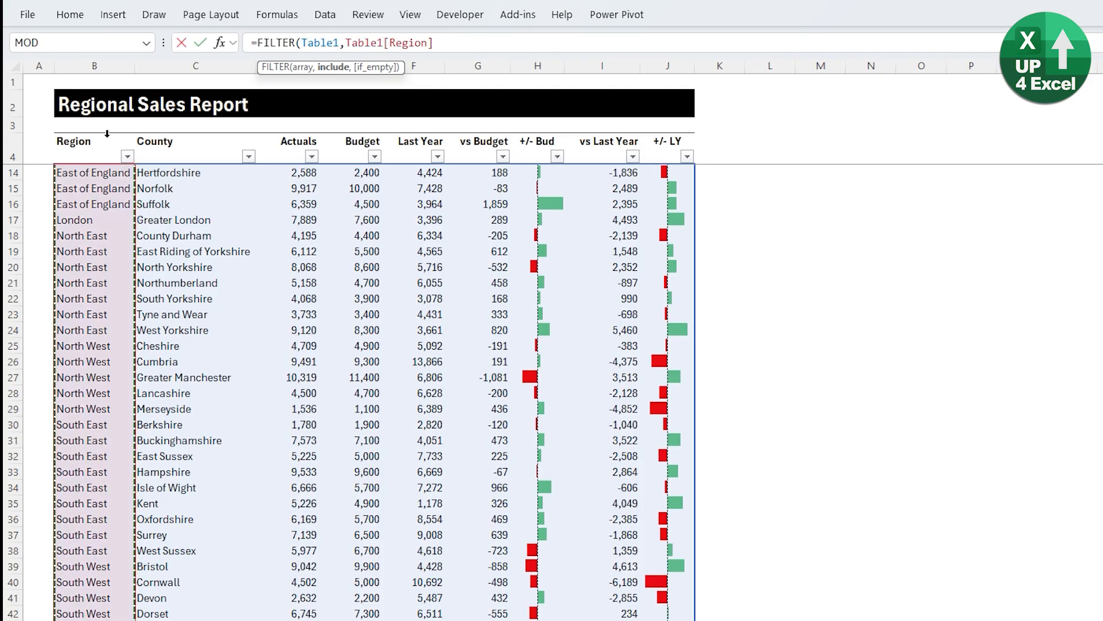
text(=)
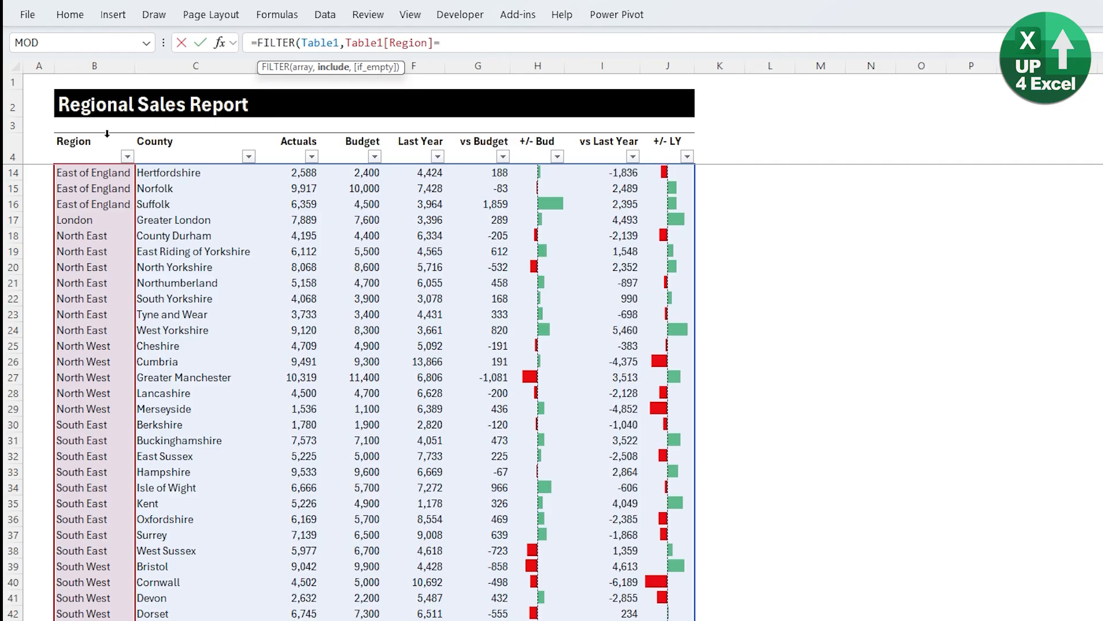
text("North East"))
key(Return)
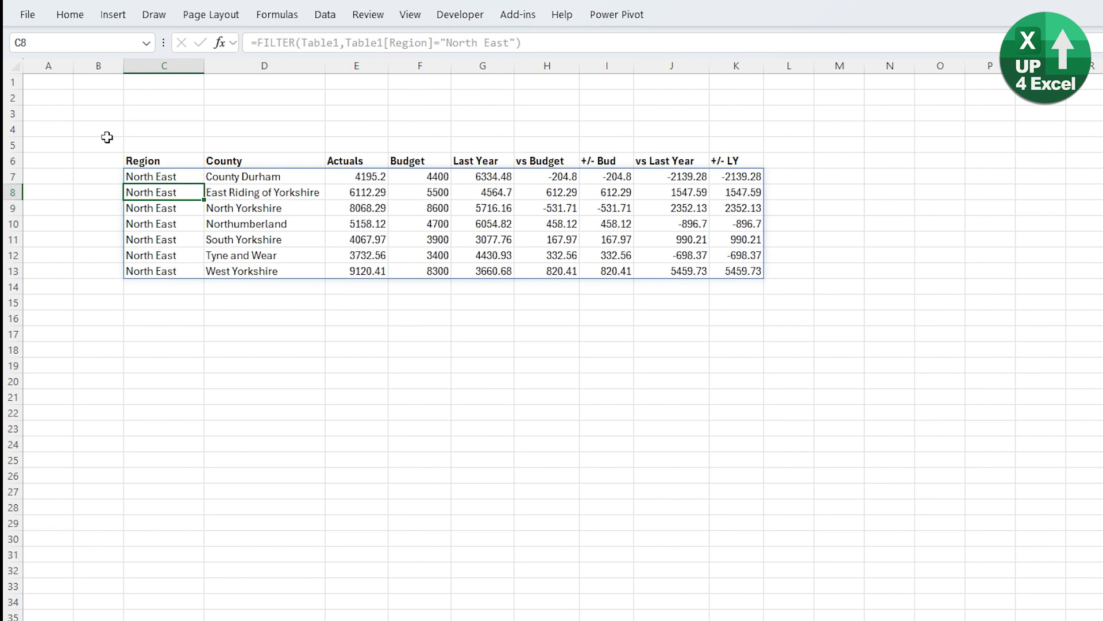
click(182, 176)
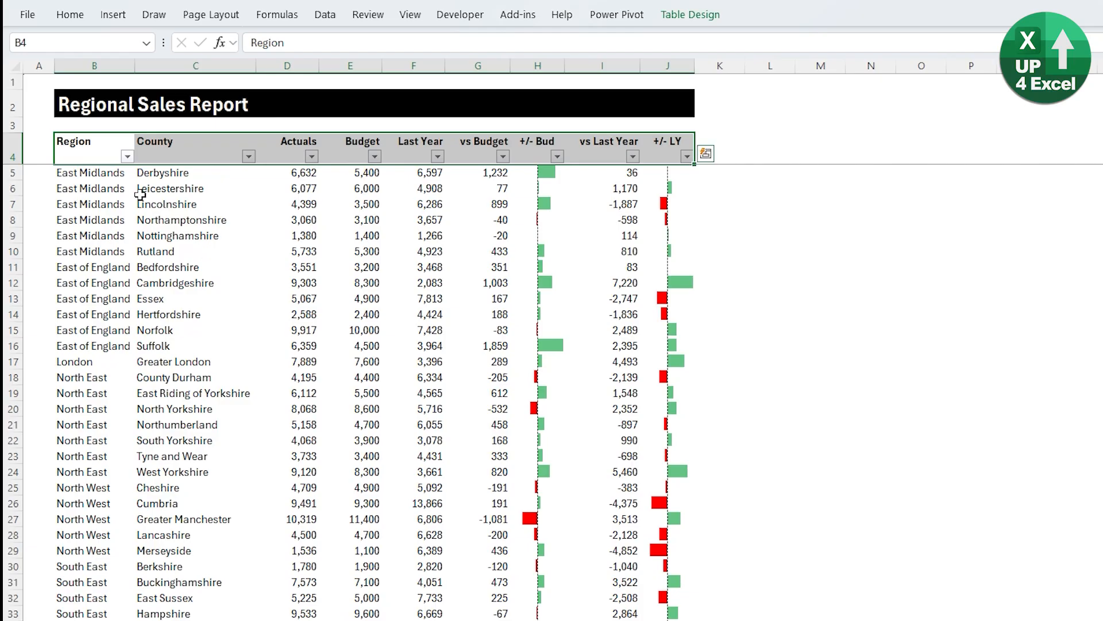
Copy the first data row of the regional sales table and paste it at C3 above the filtered report headers.
drag(110, 171, 658, 168)
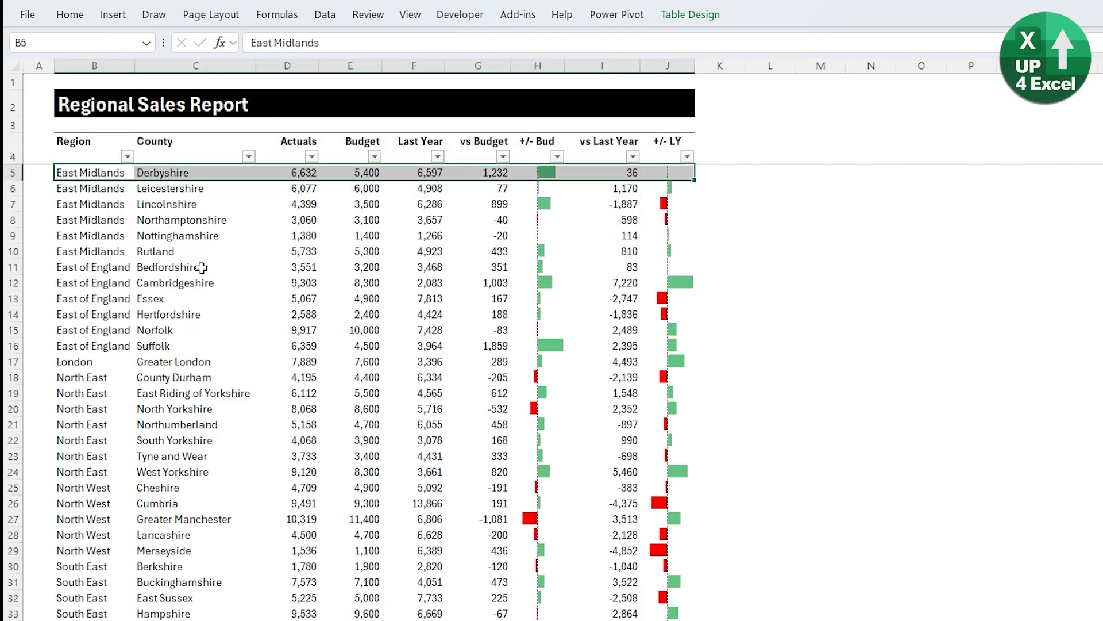
key(ctrl+c)
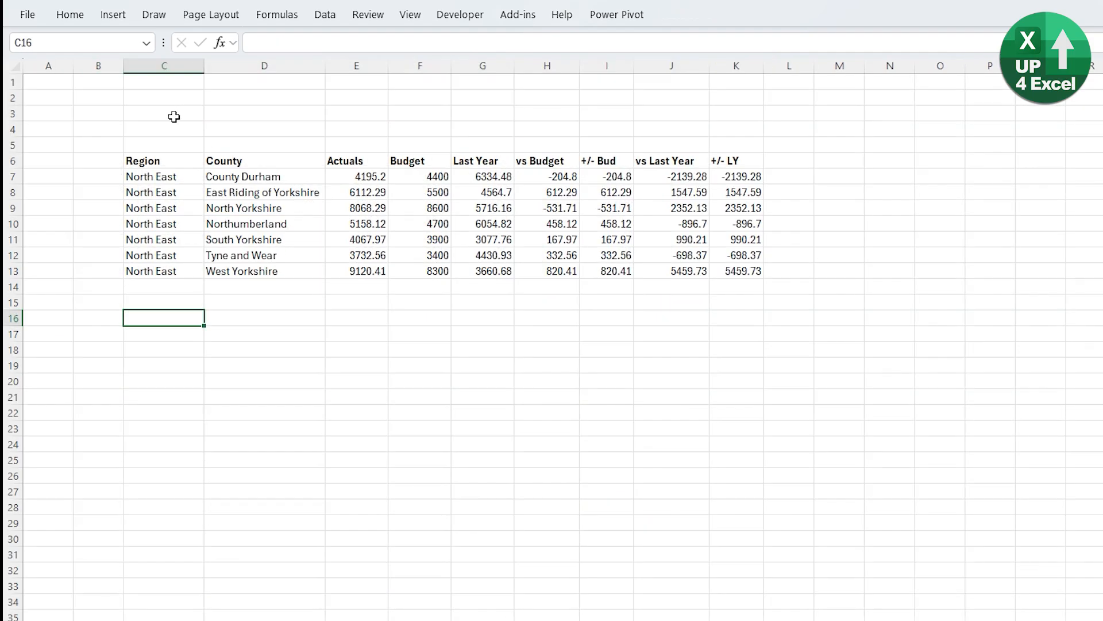
click(173, 115)
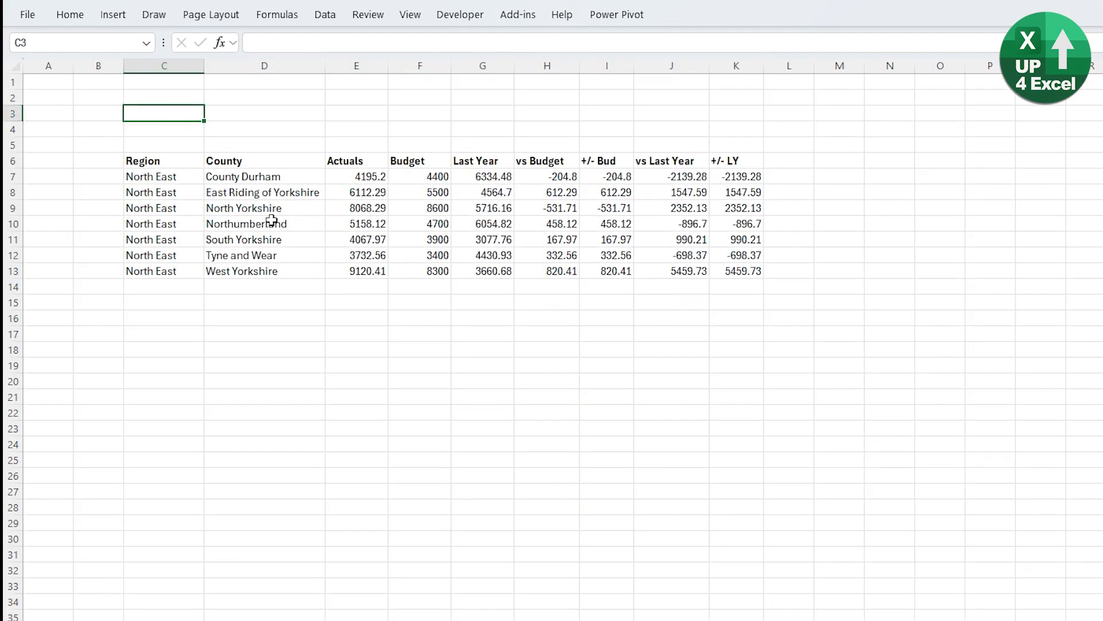
key(ctrl+v)
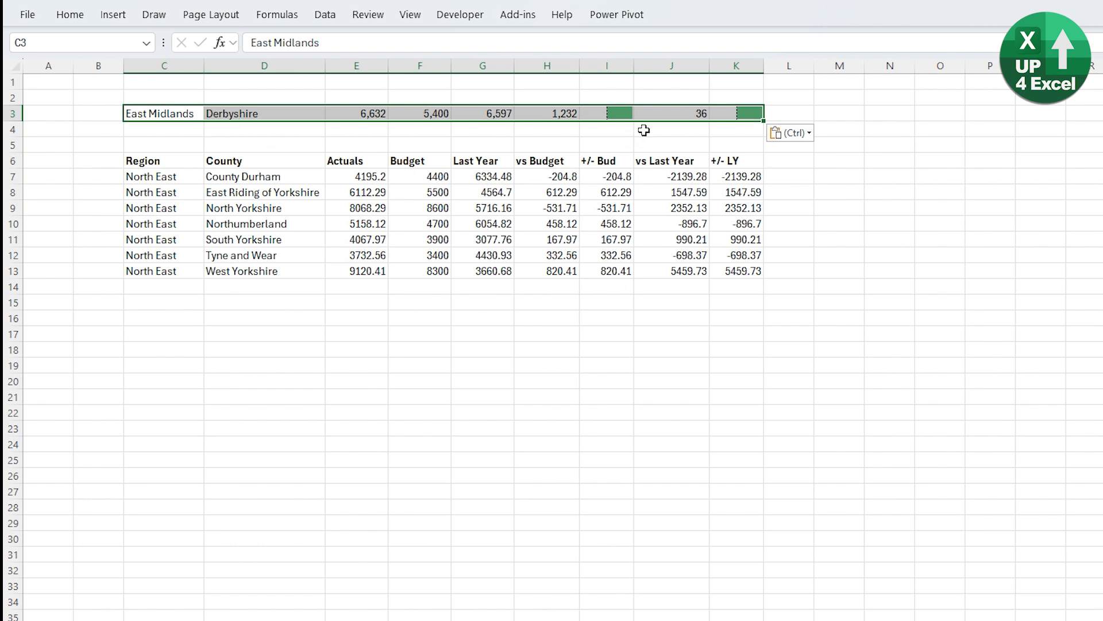
Open the conditional formatting rules manager and show the rules for this worksheet.
click(492, 221)
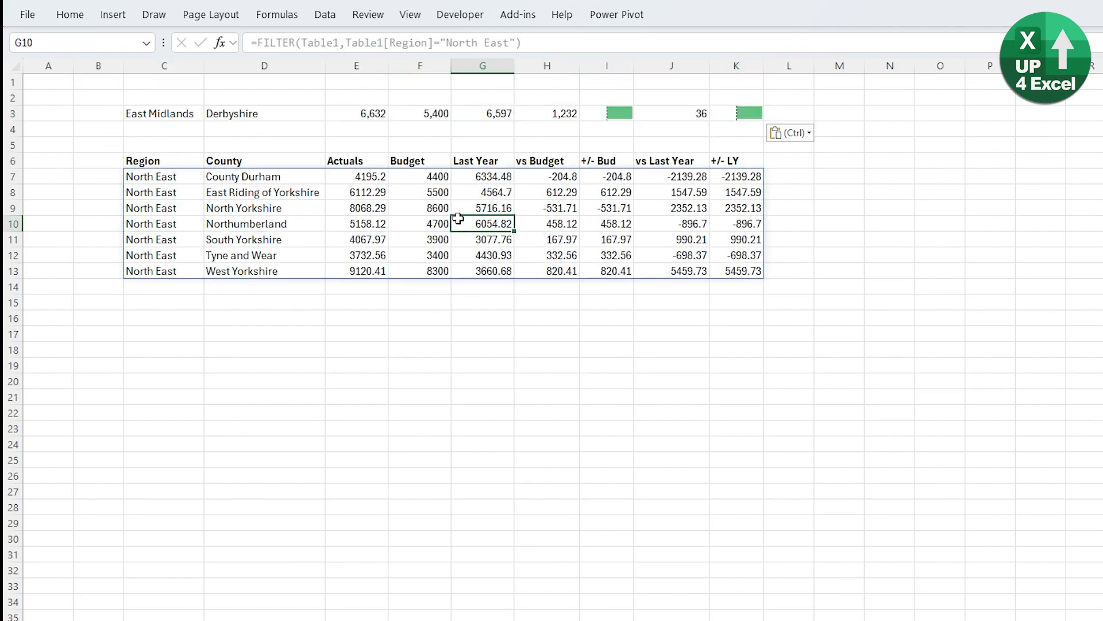
key(ctrl+F1)
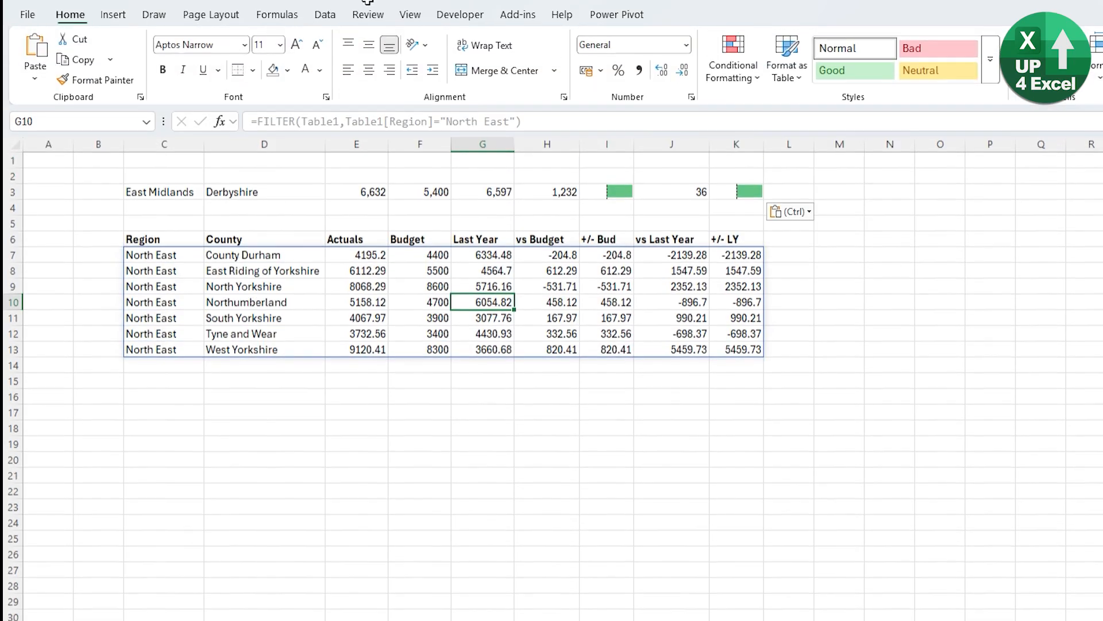
click(737, 80)
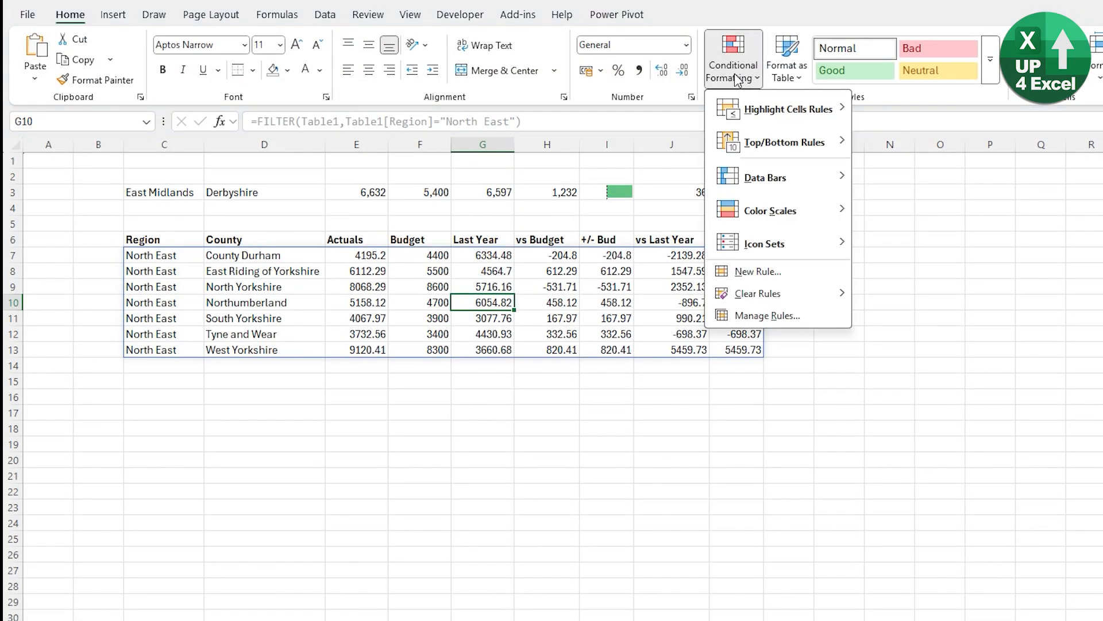
click(760, 316)
click(597, 312)
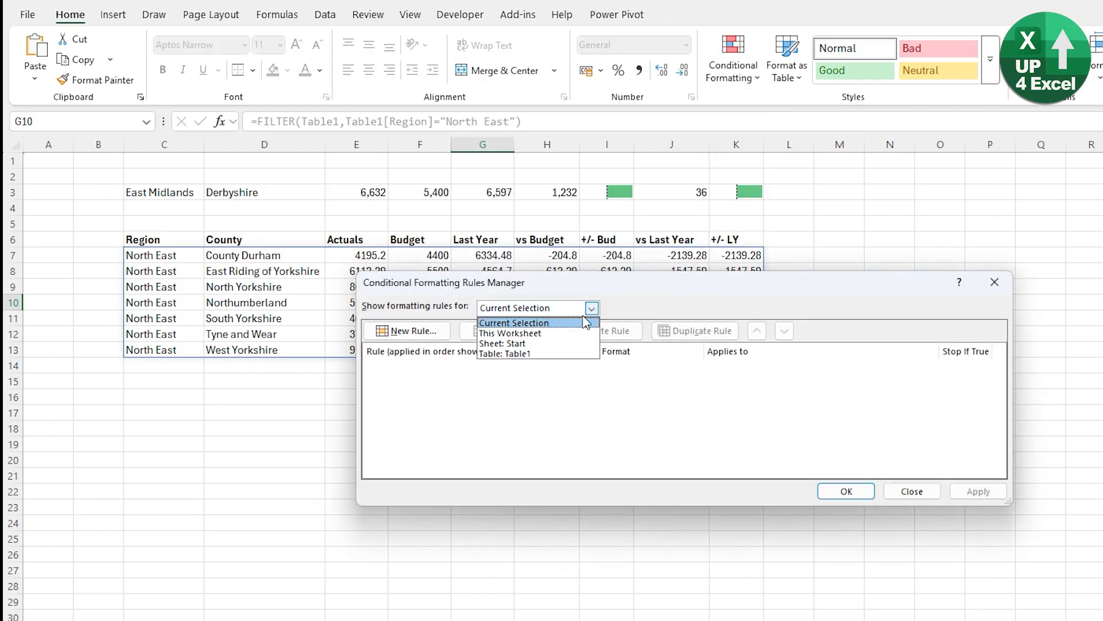
click(572, 323)
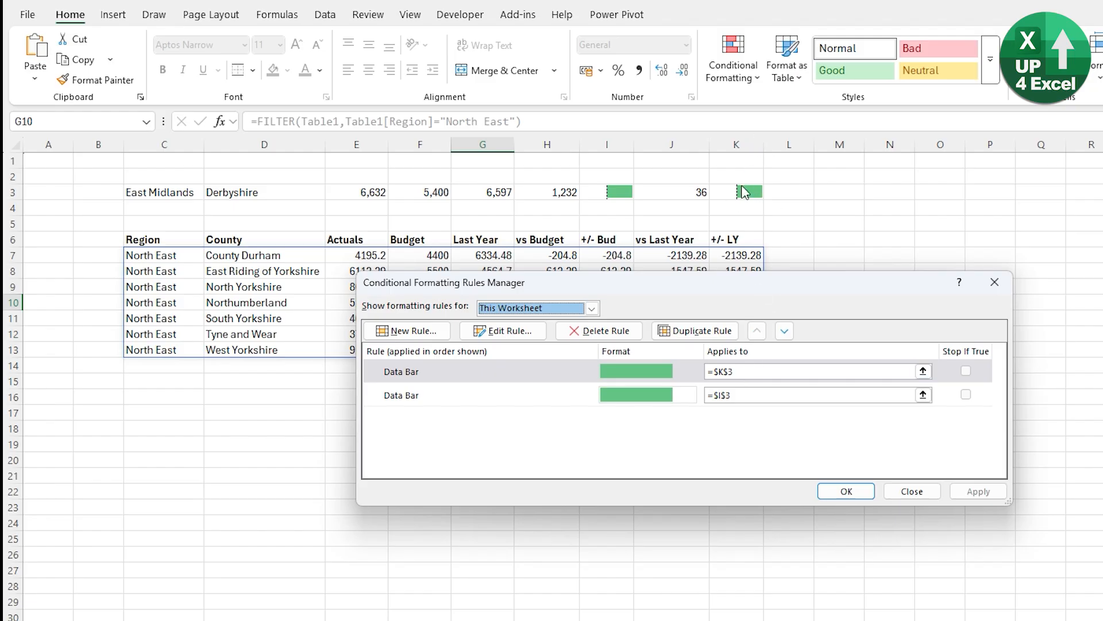
Change the range of the data bar rule on K3 to =$K$7:$K$100 so it covers the filtered +/- LY results.
click(746, 372)
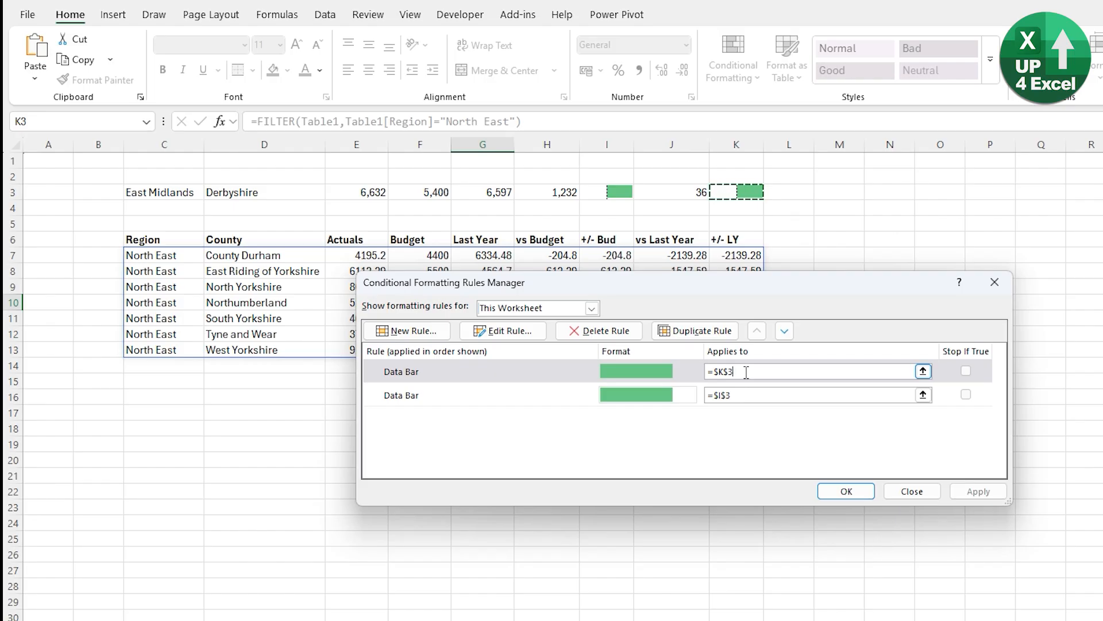
click(737, 255)
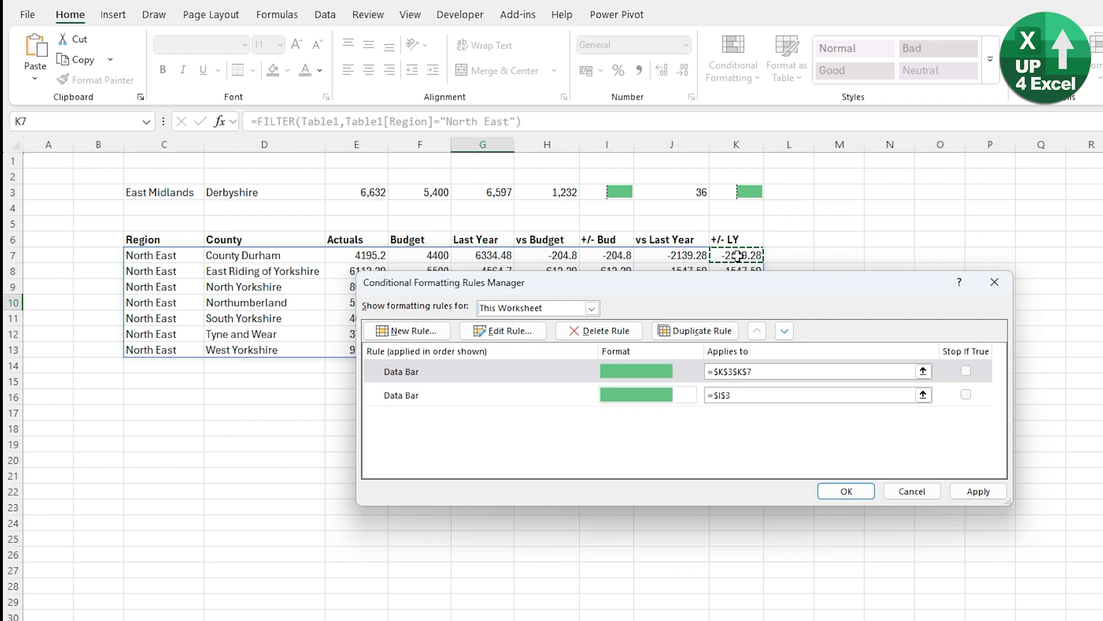
drag(770, 370, 707, 372)
key(BackSpace)
click(747, 256)
key(BackSpace)
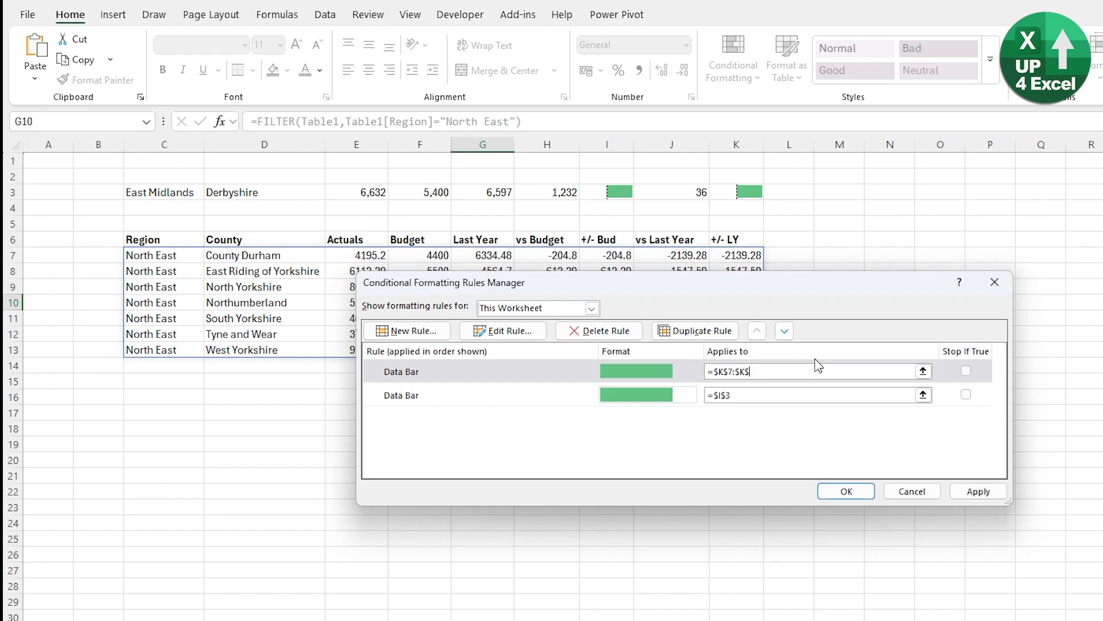
text(100)
key(Return)
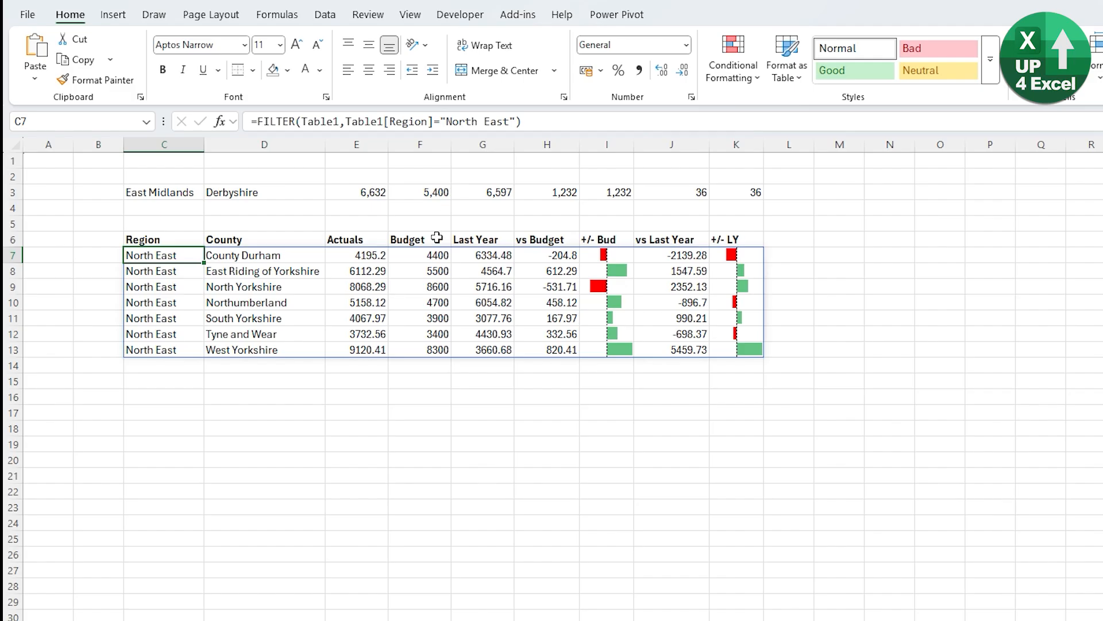
Copy the formatting of the sample row from C3:H3 onto the filtered results from C7 down, with plenty of spare rows below.
click(364, 192)
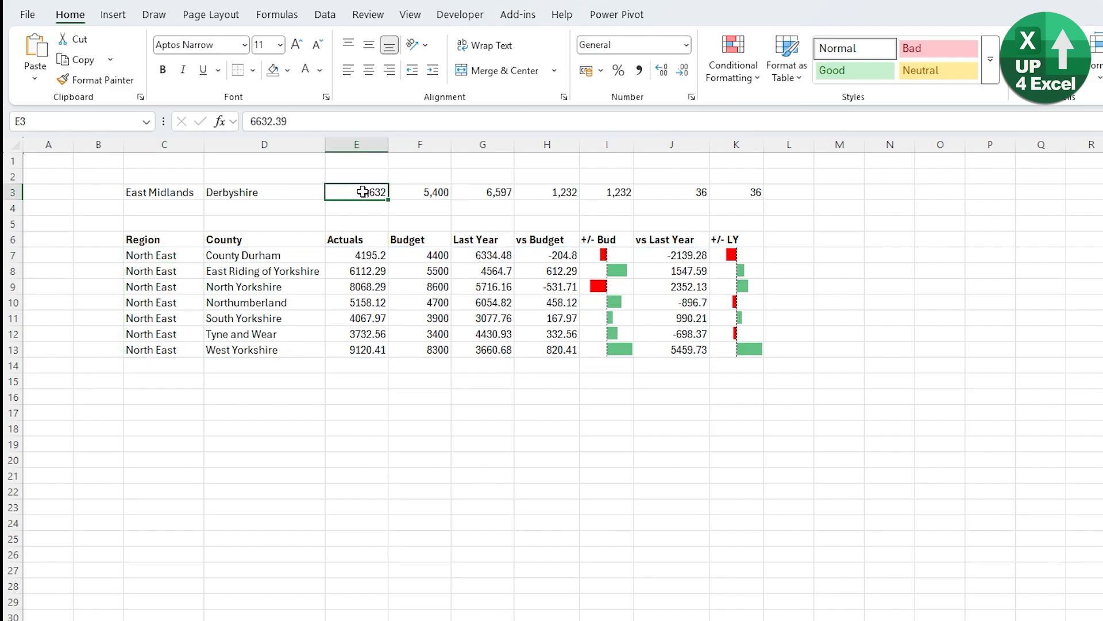
drag(363, 192, 549, 192)
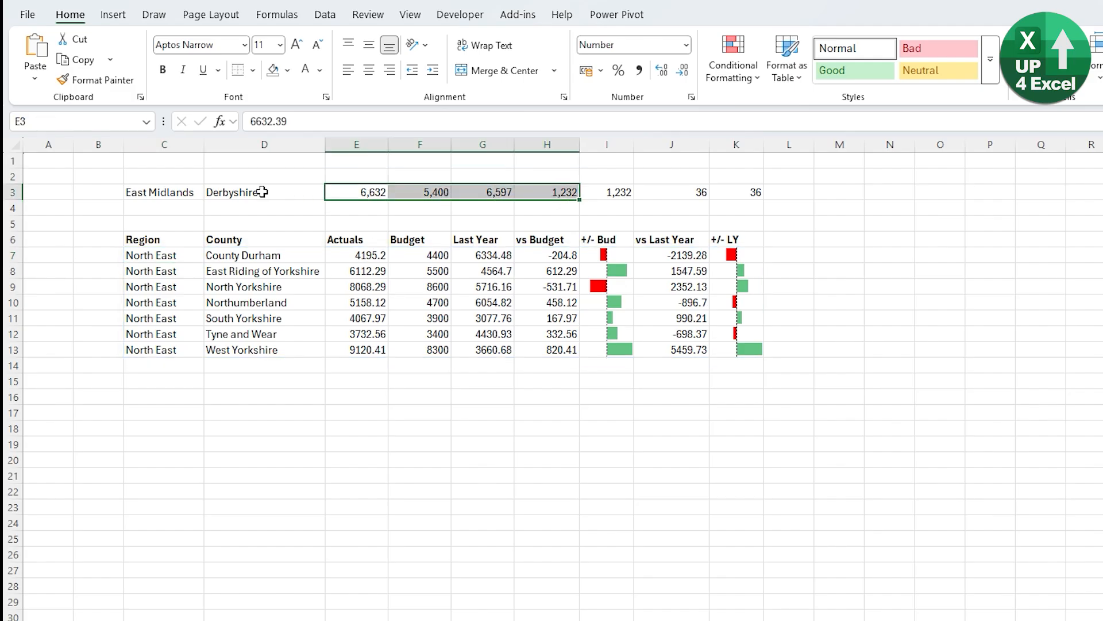
mouse_move(165, 196)
mouse_down()
mouse_move(560, 193)
mouse_move(549, 192)
mouse_up()
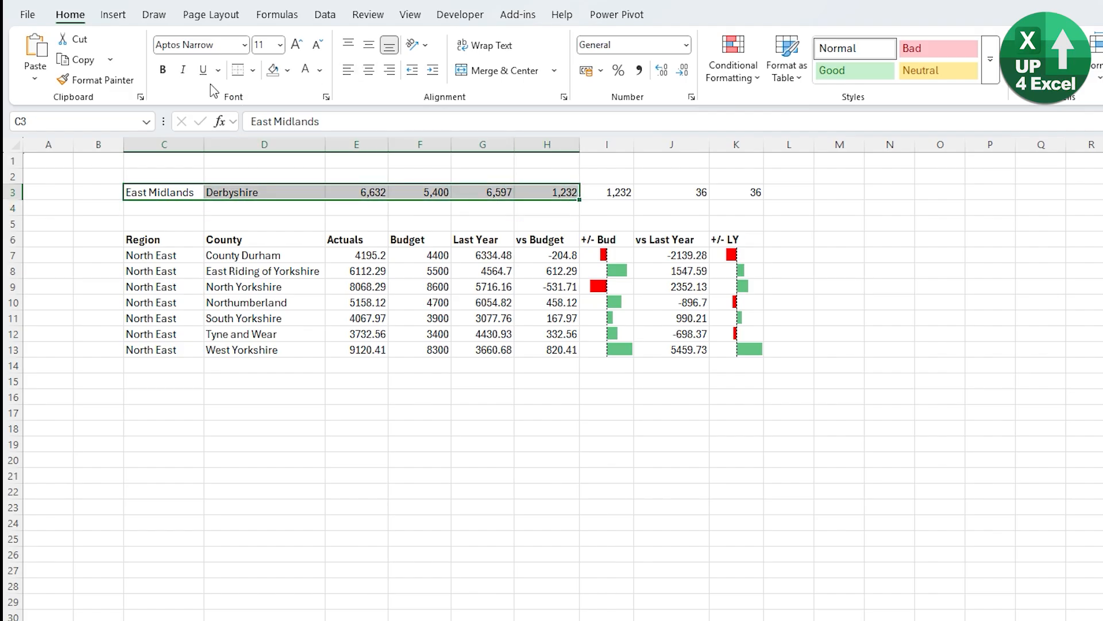
click(104, 80)
mouse_move(165, 255)
mouse_down()
mouse_move(561, 309)
mouse_move(566, 620)
mouse_move(552, 579)
mouse_move(552, 482)
mouse_move(545, 500)
mouse_up()
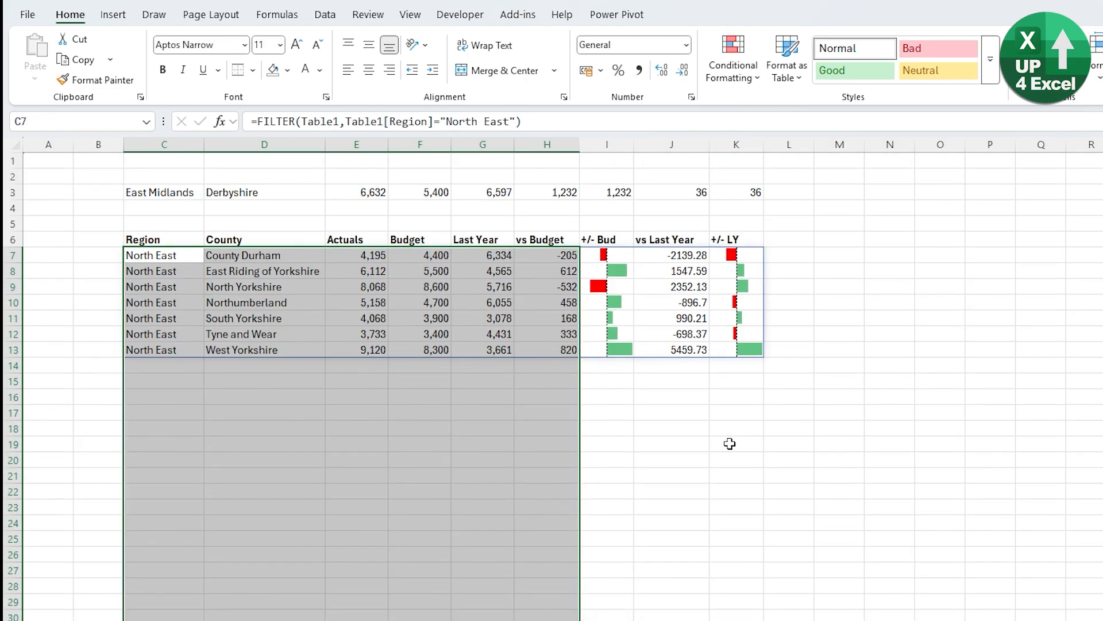
click(357, 286)
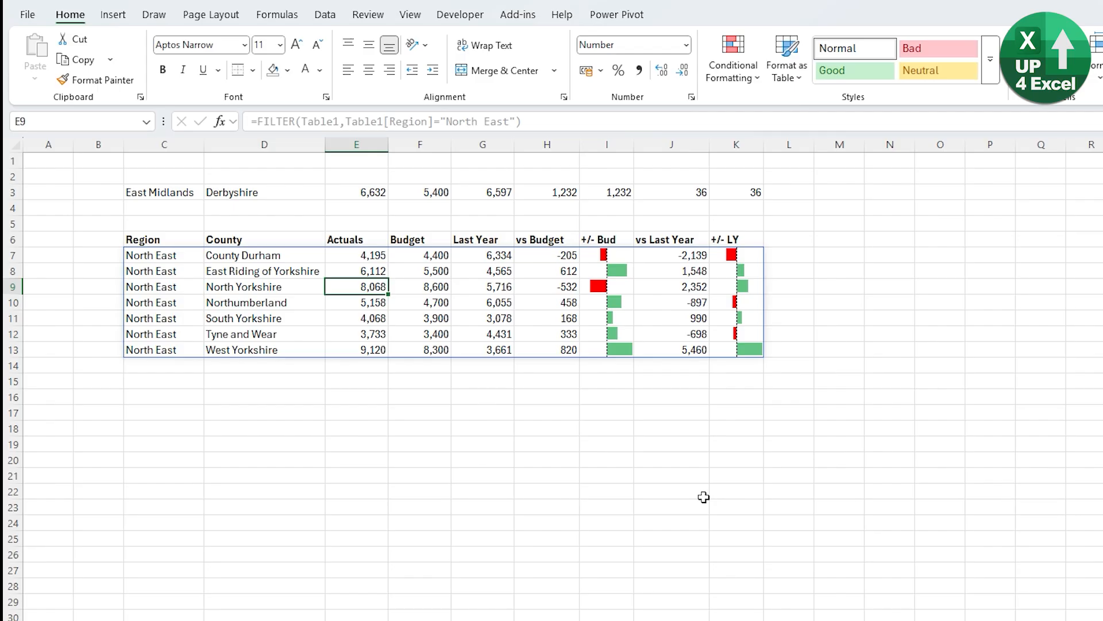
Change the region criterion in the FILTER formula in C7 to "North west".
click(151, 254)
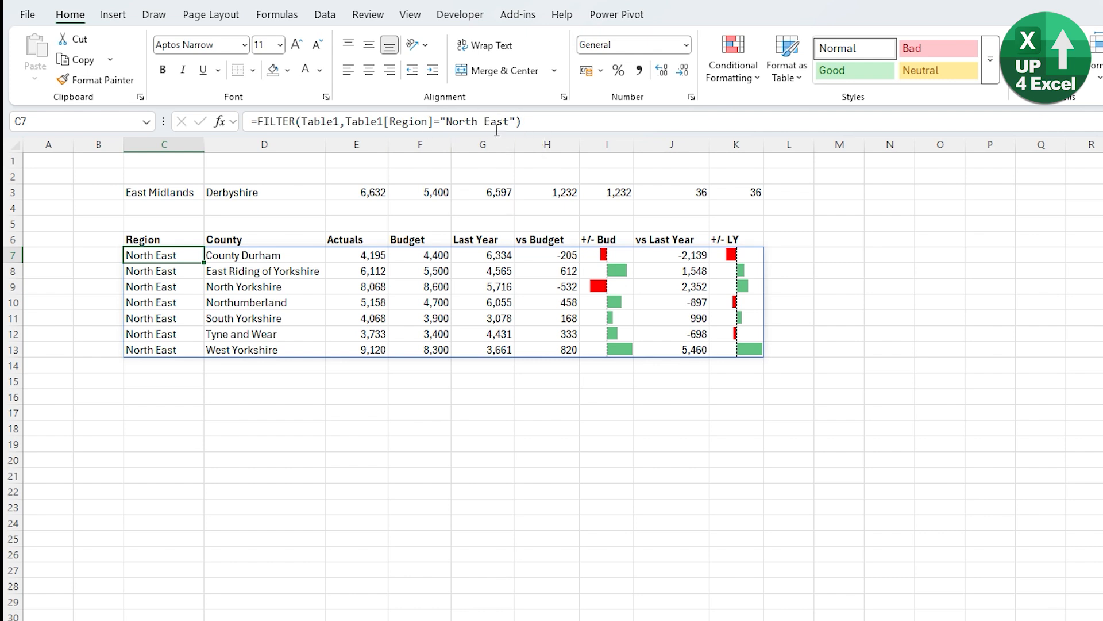
click(516, 121)
key(Left)
key(ctrl+shift+Left)
text(west)
key(Return)
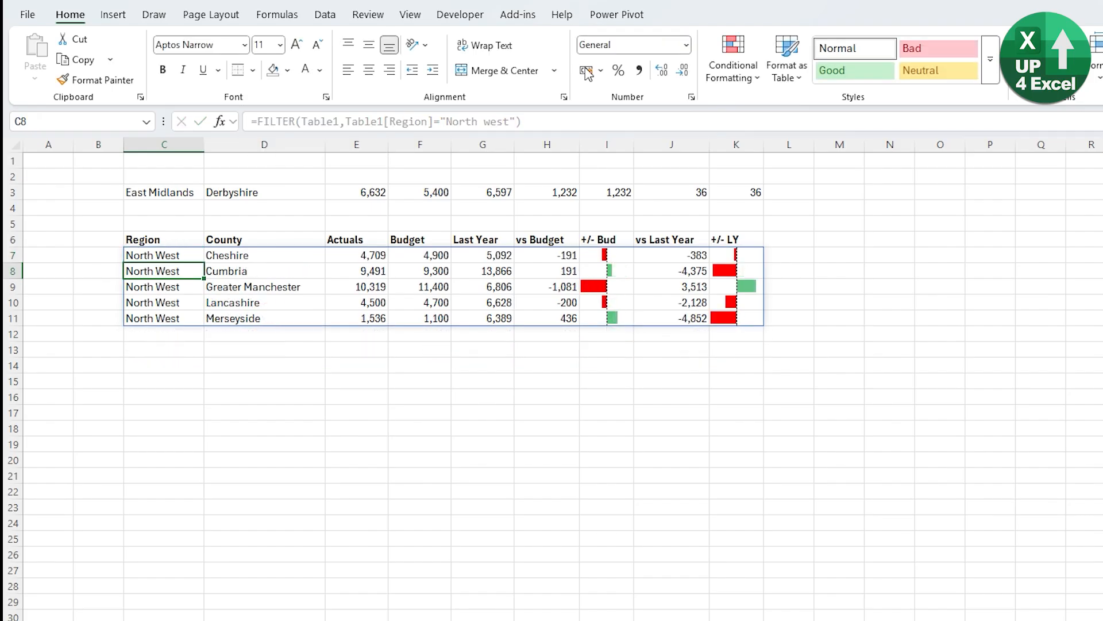
click(198, 335)
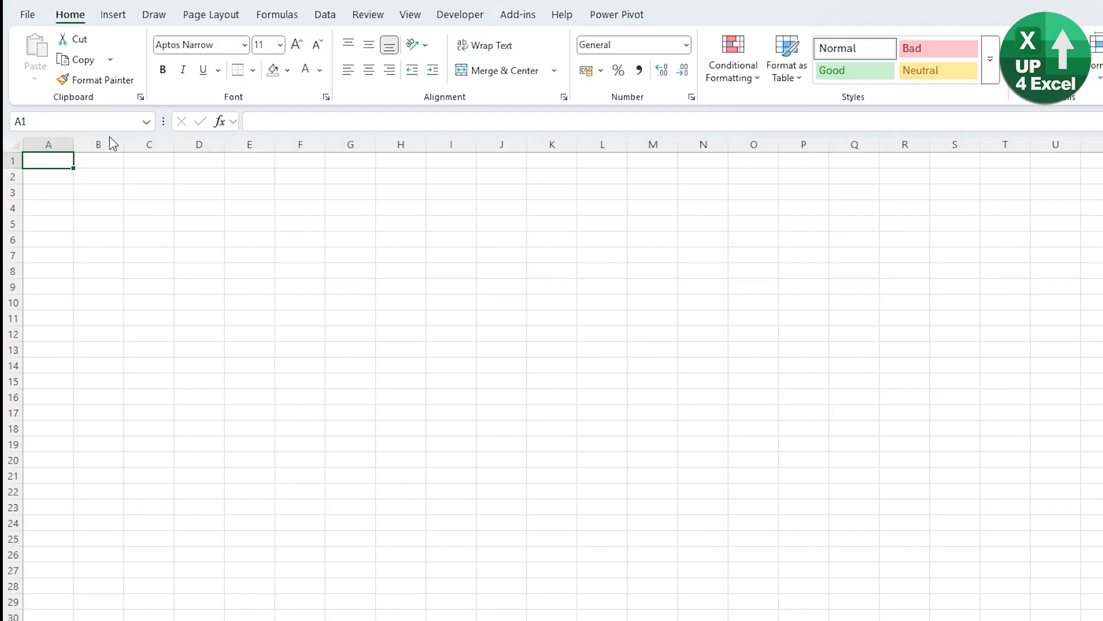
Enter the heading Regions in cell B3 of a blank sheet.
click(92, 193)
text(Regions)
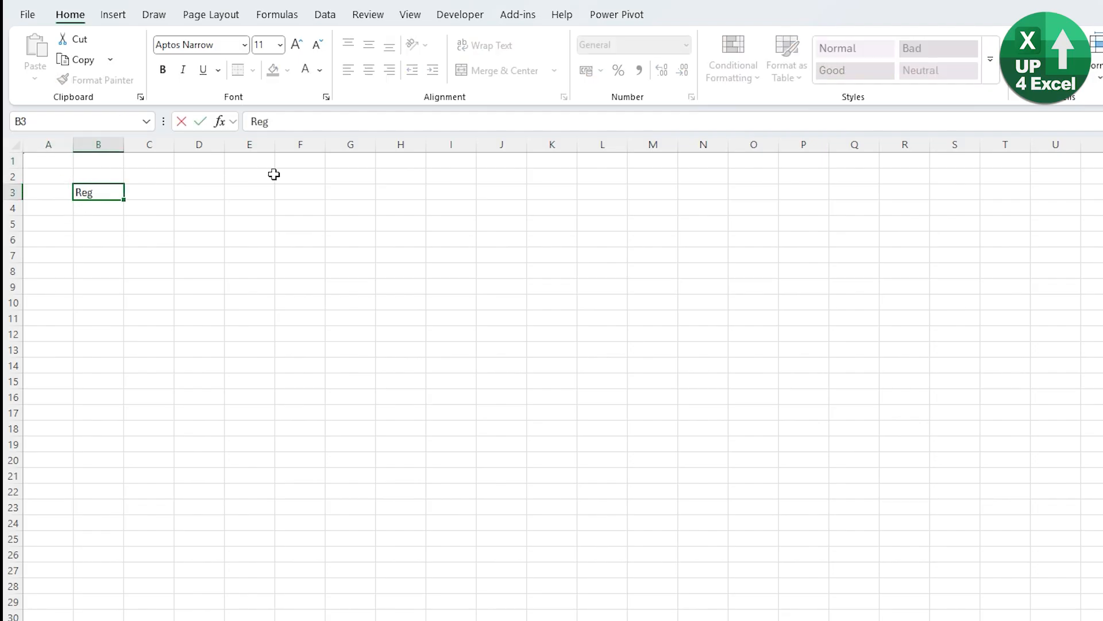
key(Return)
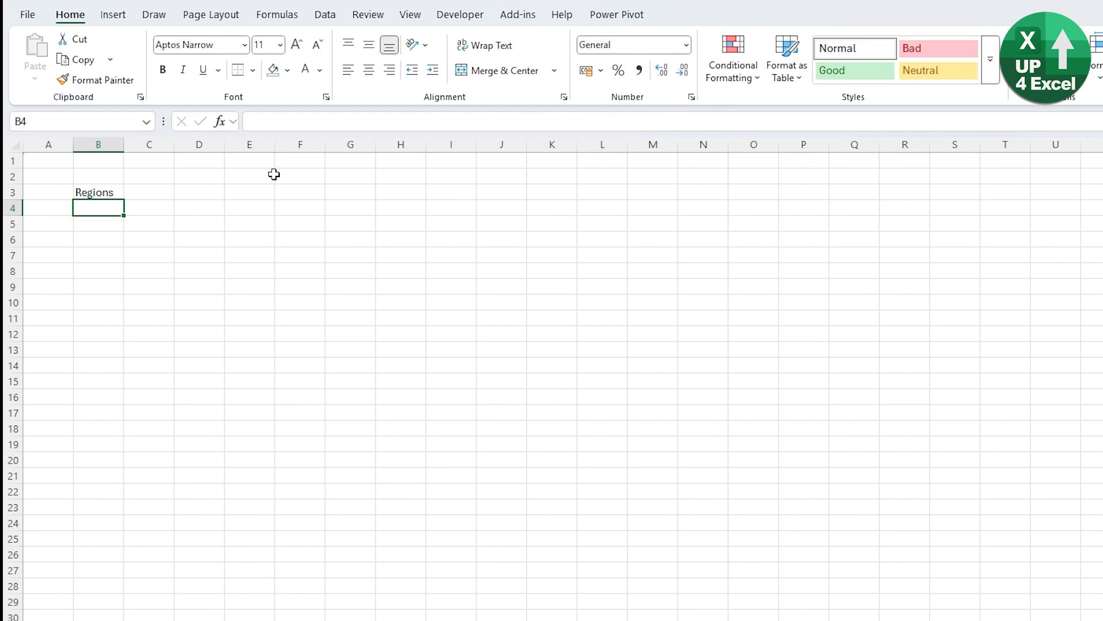
Enter =UNIQUE(Table1[Region]) in B4 below the heading and autofit the column width to the region names.
text(=uni)
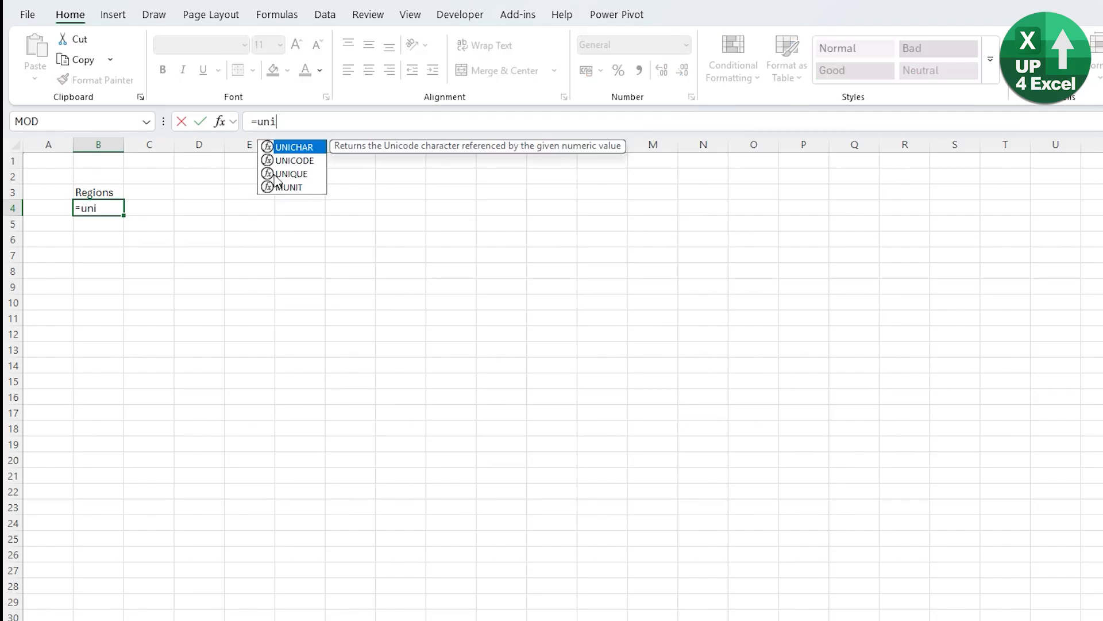
double_click(287, 174)
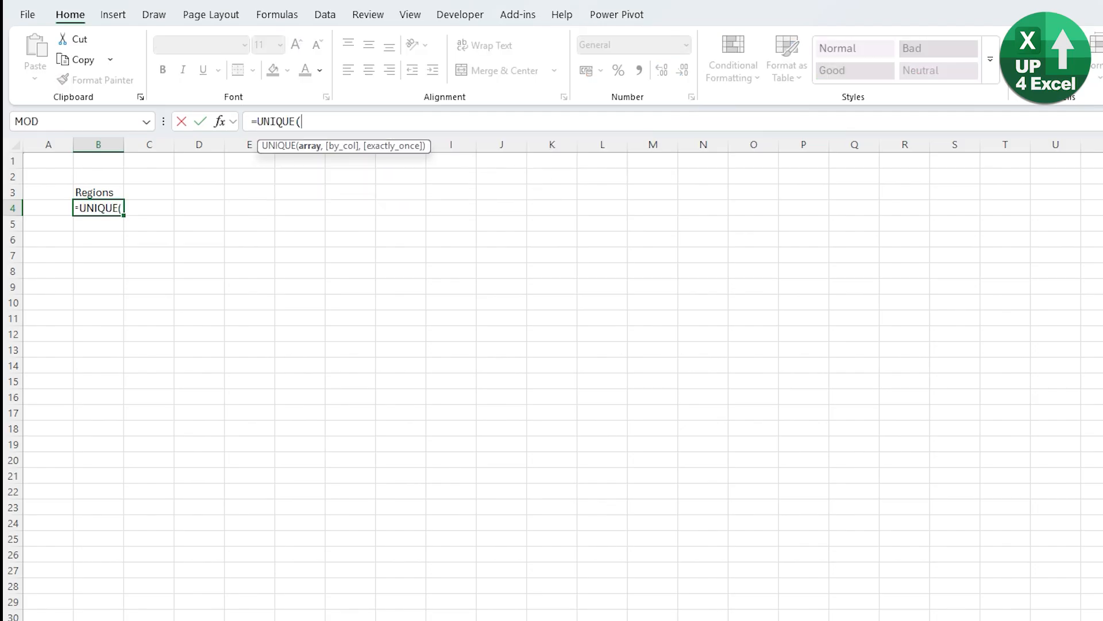
key(ctrl+Page_Up)
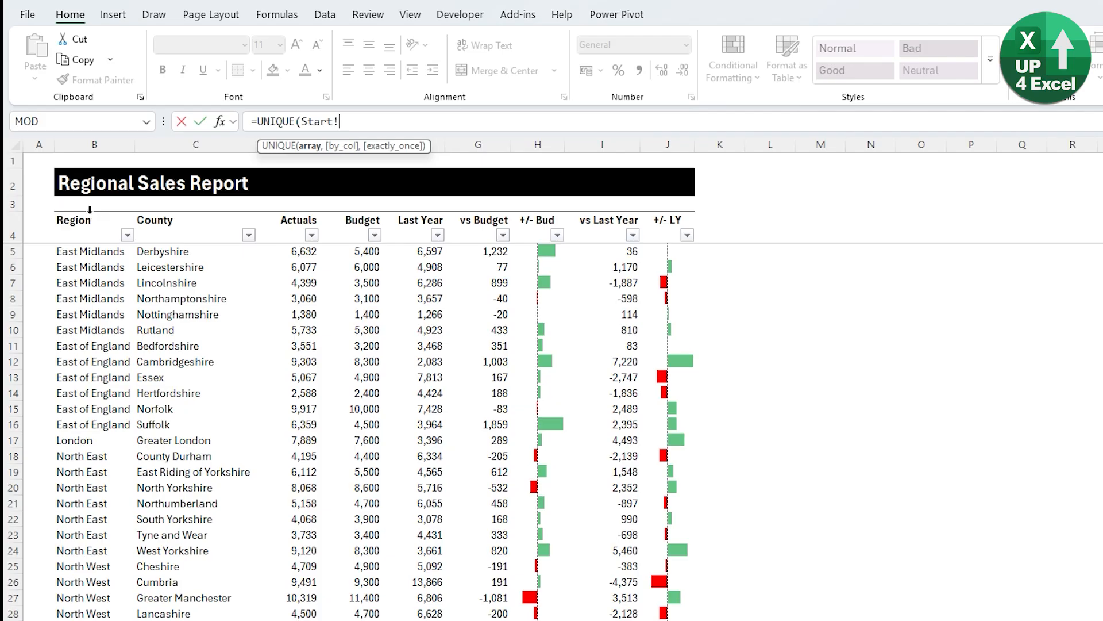
click(89, 210)
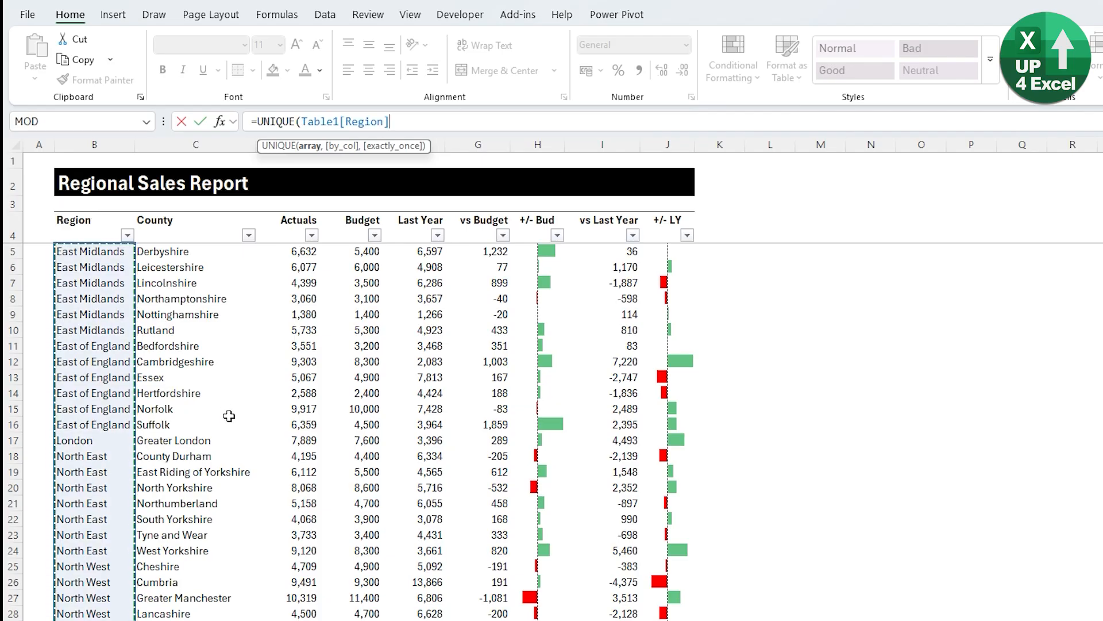
key(Return)
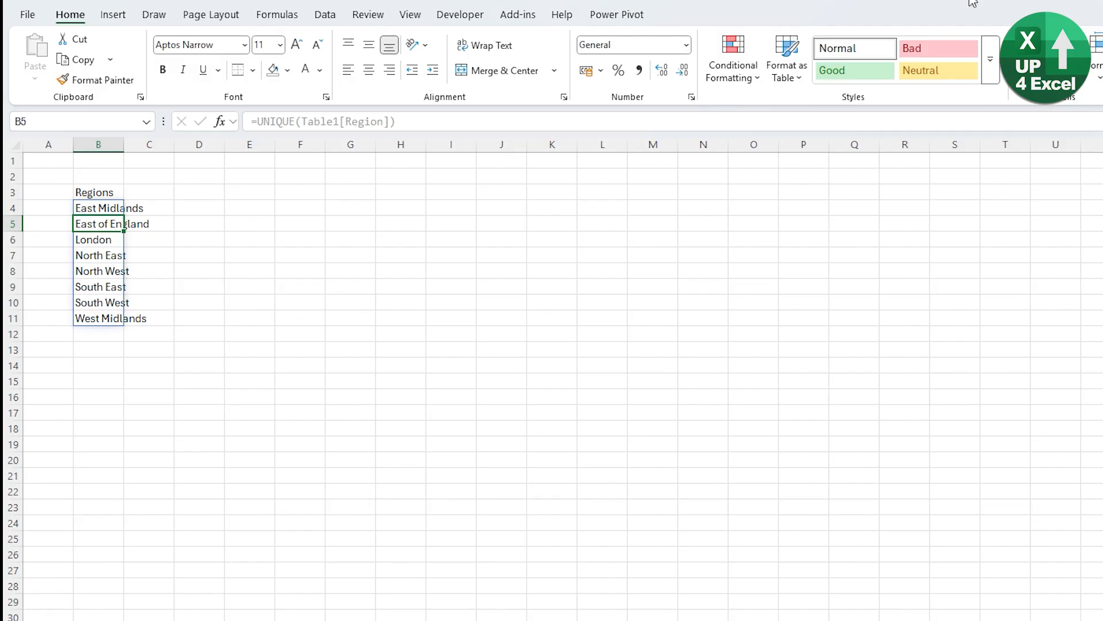
key(alt+h)
key(o)
key(i)
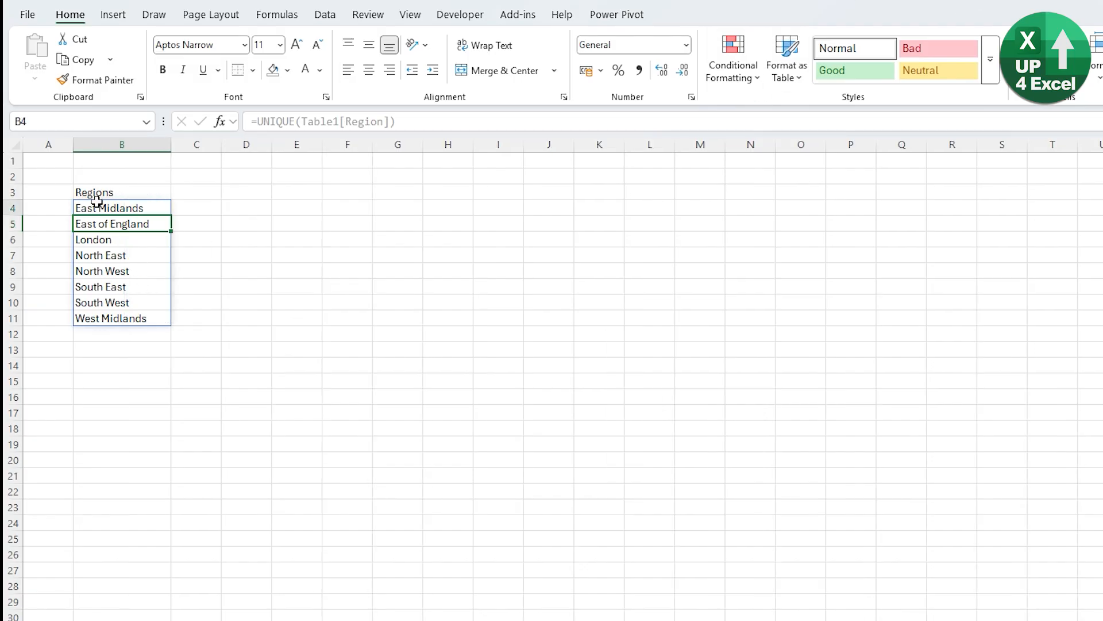
Wrap the region list formula in B4 in SORT so it reads =SORT(UNIQUE(Table1[Region])).
click(98, 205)
click(263, 121)
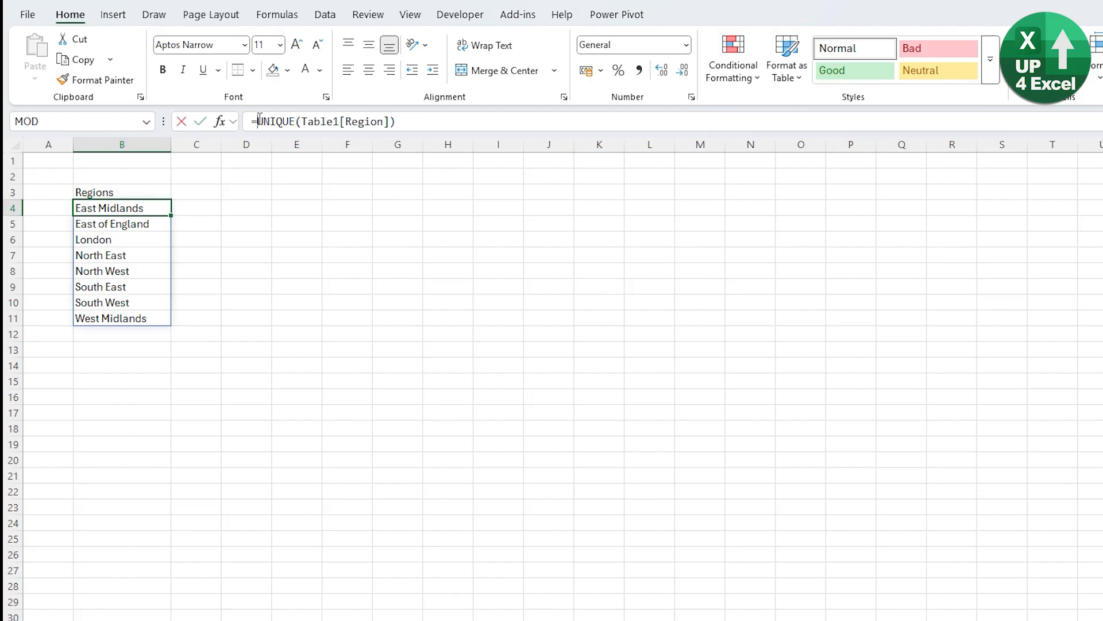
text(soert)
key(BackSpace)
key(BackSpace)
key(BackSpace)
text(r)
key(Tab)
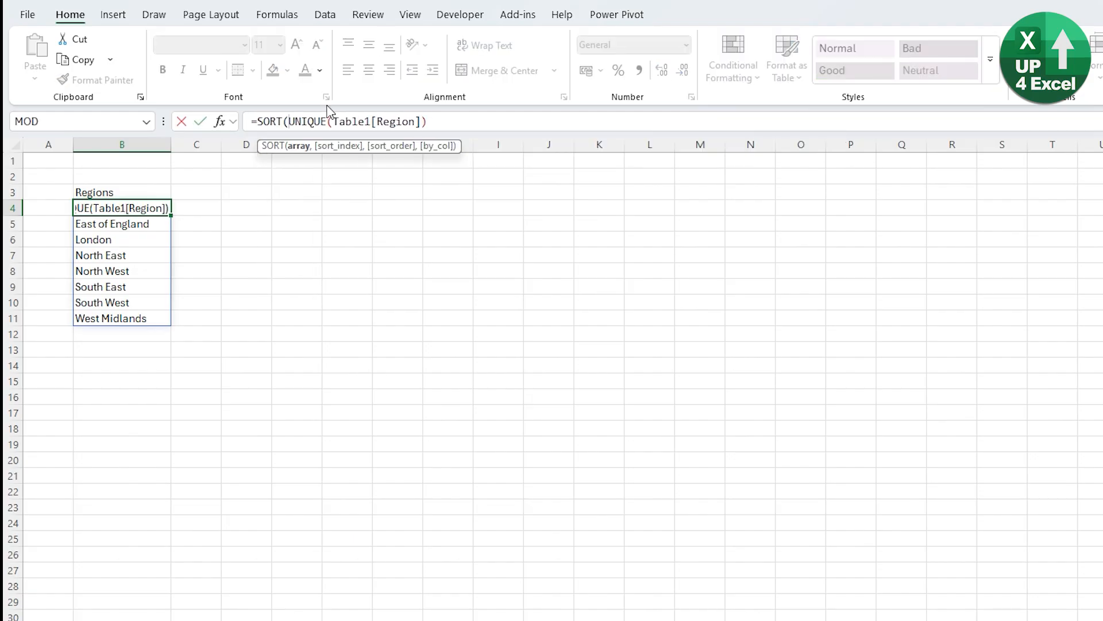
text())
key(Return)
key(Up)
key(Up)
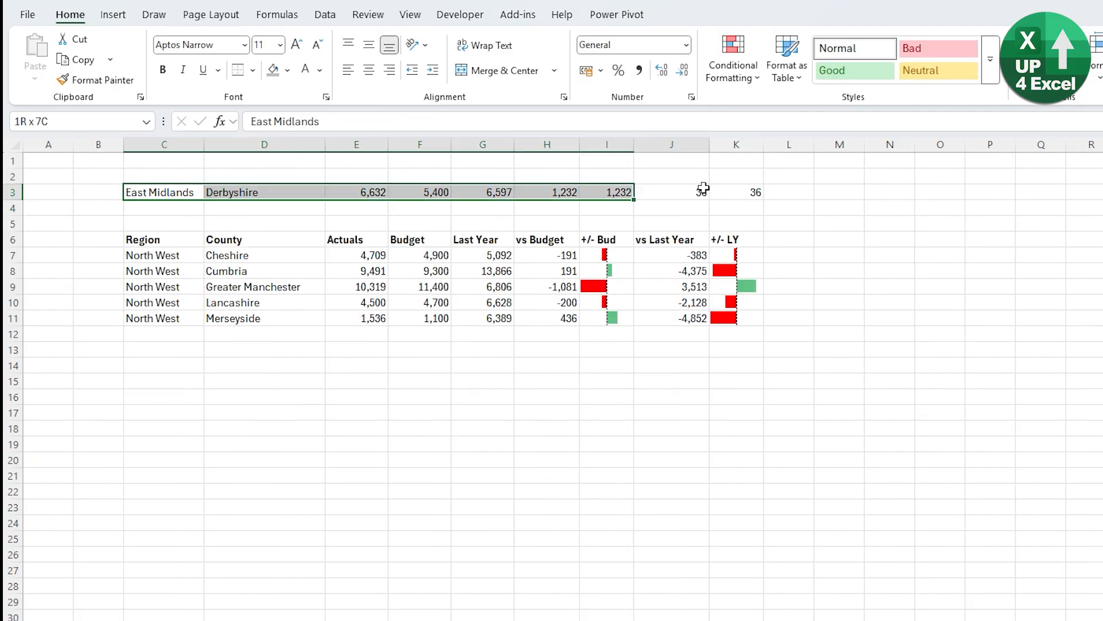
Delete the whole sample row 3 from the report sheet and select cell C2 above the headers.
drag(702, 190, 815, 189)
key(shift+space)
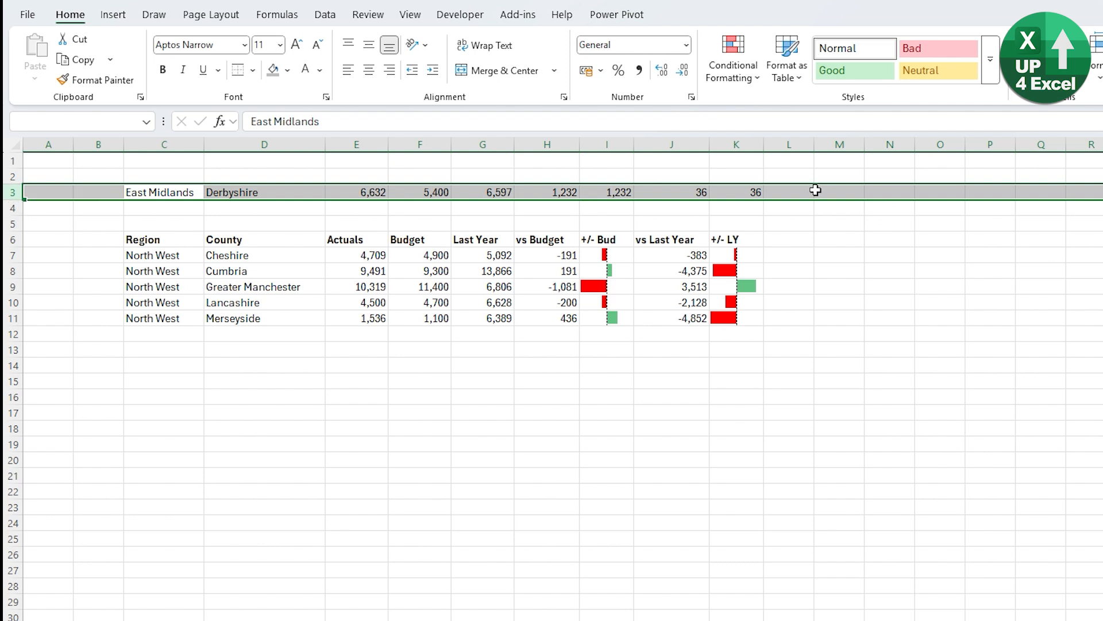
key(ctrl+minus)
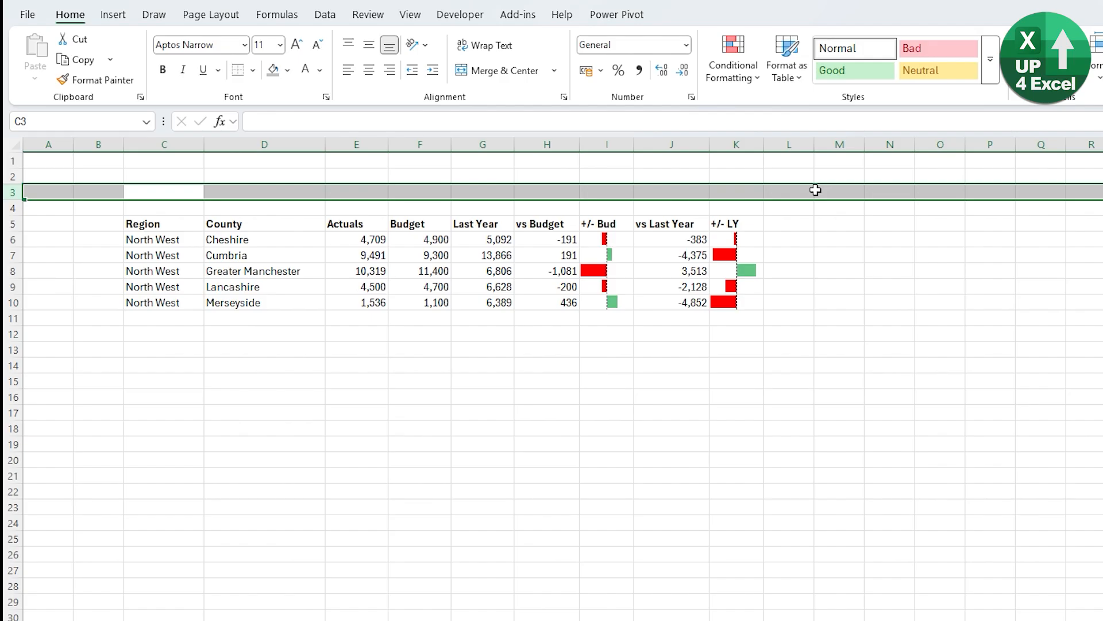
click(165, 178)
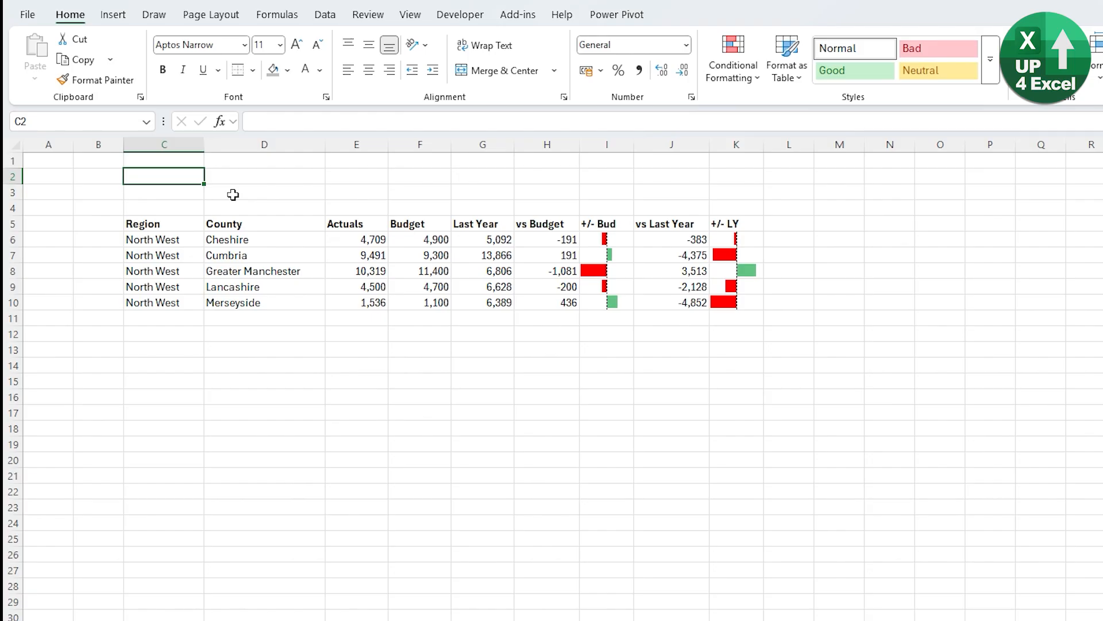
Enter the label Region 1 in cell C2 above the report.
text(Region 1)
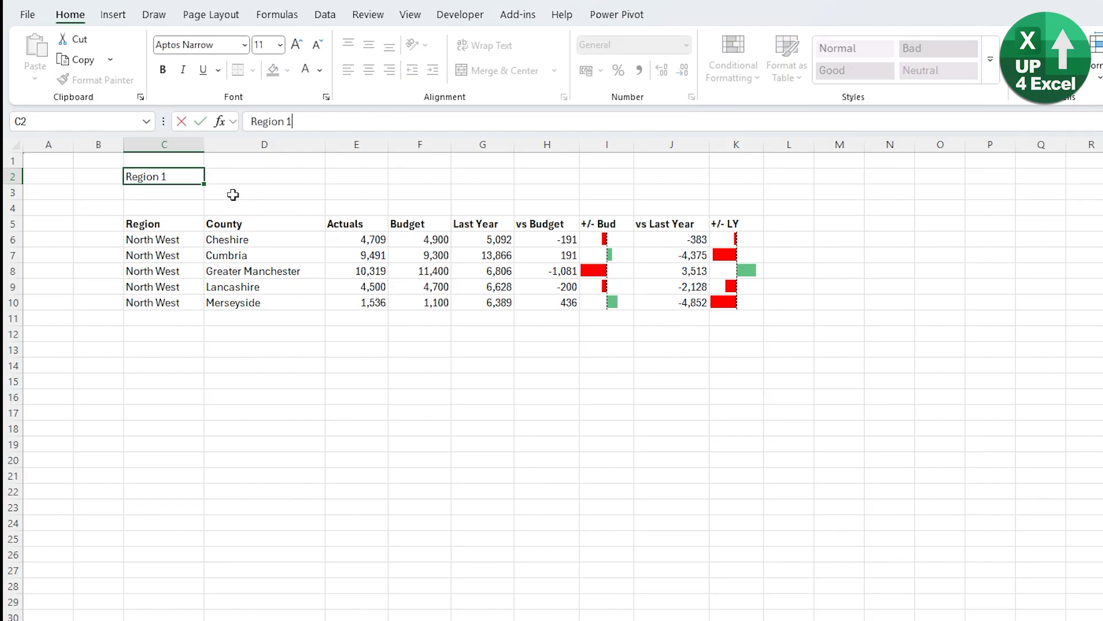
key(Return)
key(Up)
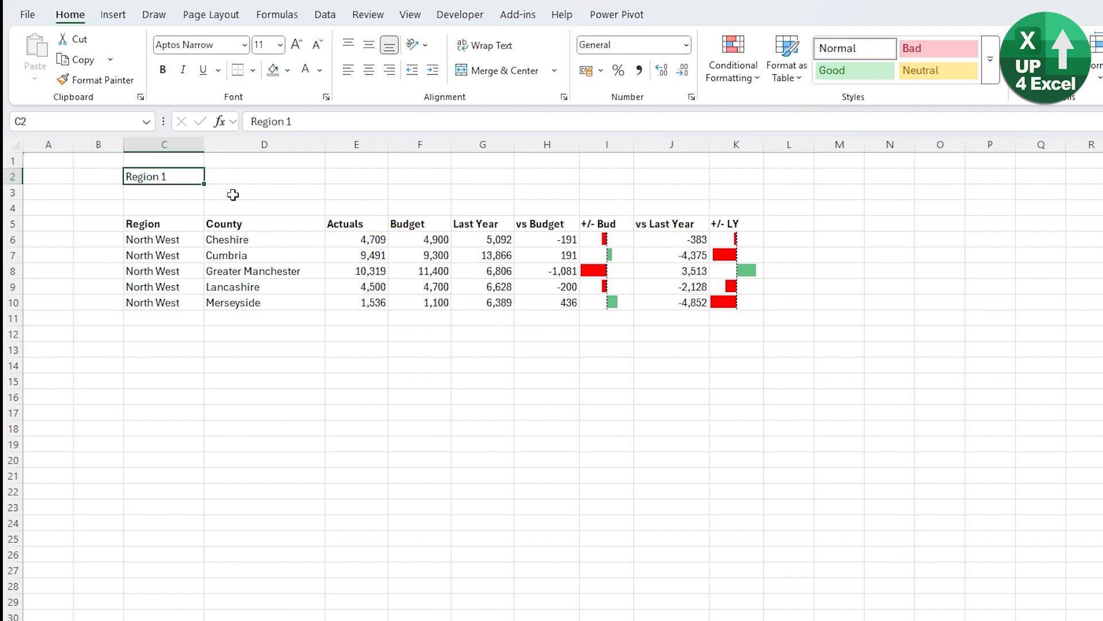
Add a list data validation to D2 with the spilled region list =Lookups!$B$4# as its source.
key(Right)
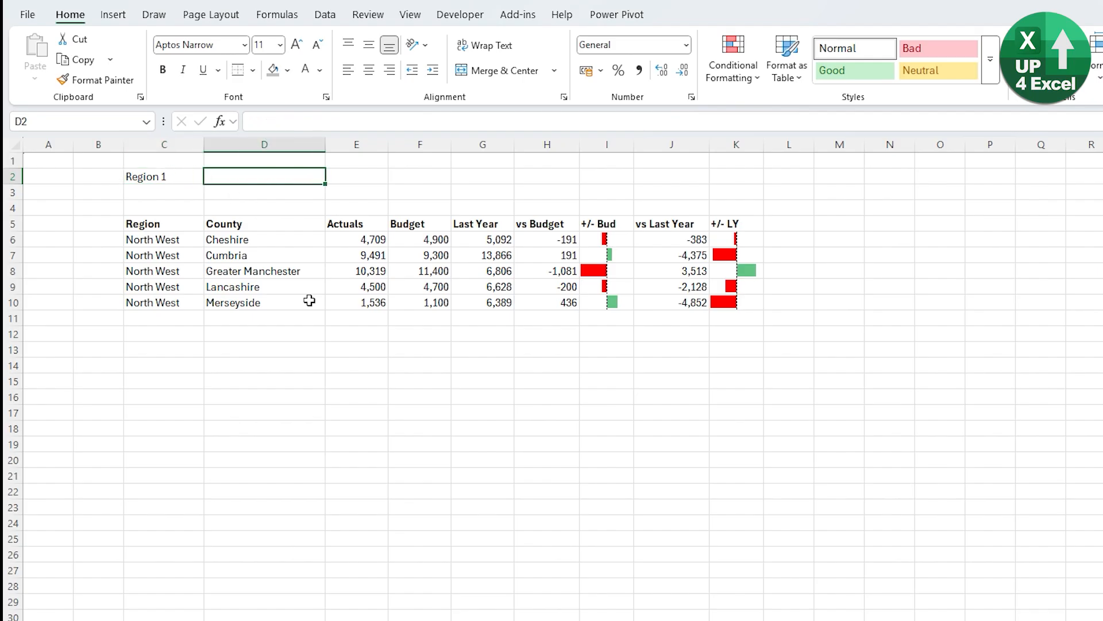
click(325, 15)
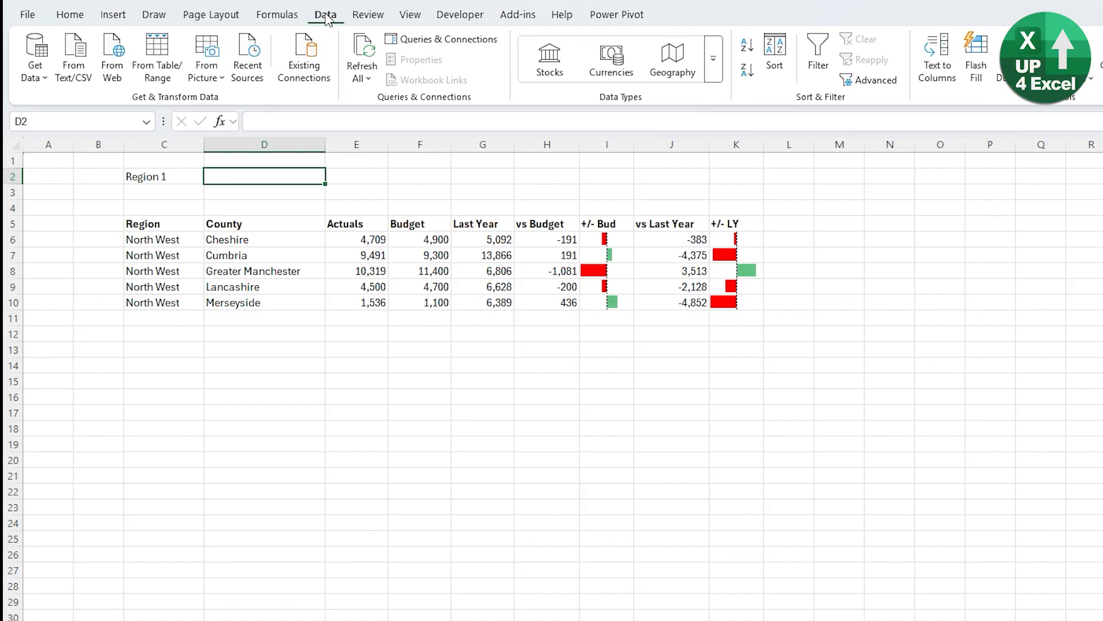
click(664, 327)
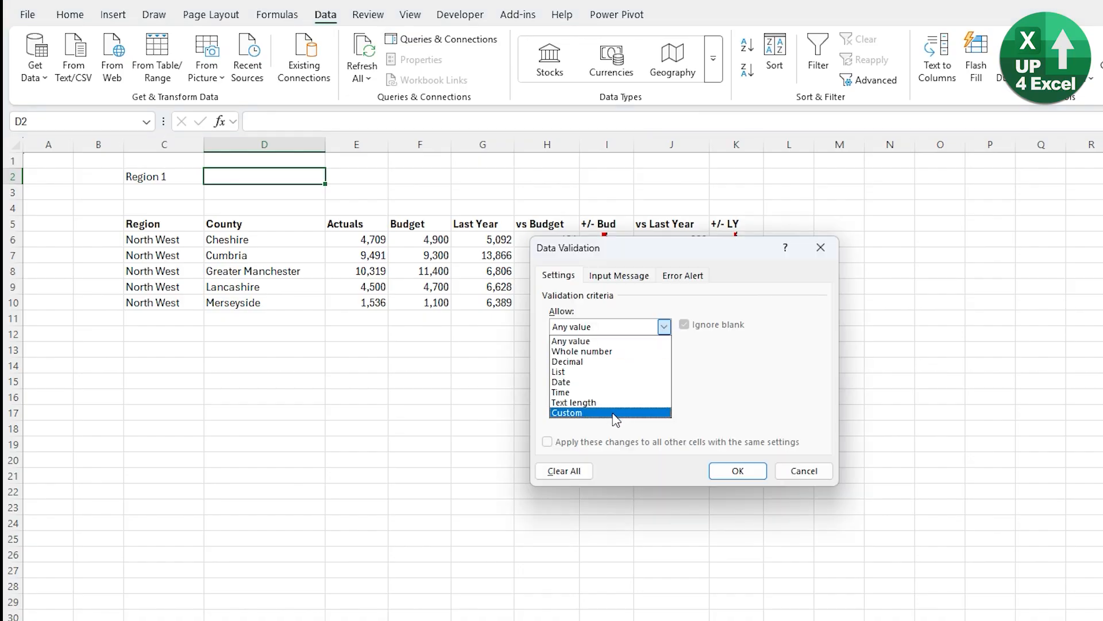
click(614, 372)
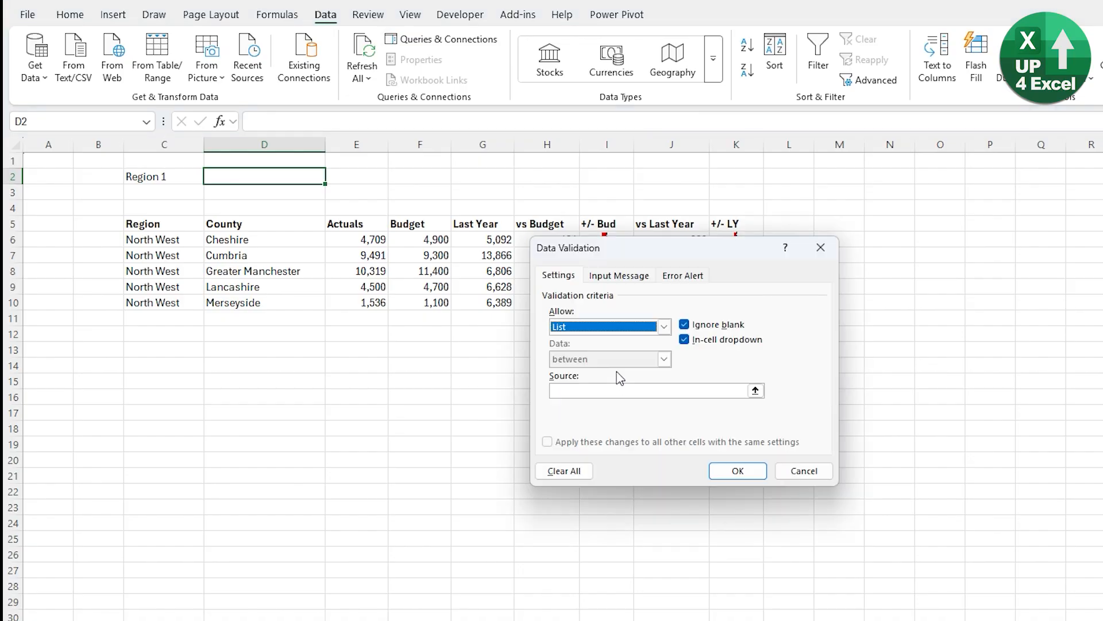
click(759, 391)
click(259, 619)
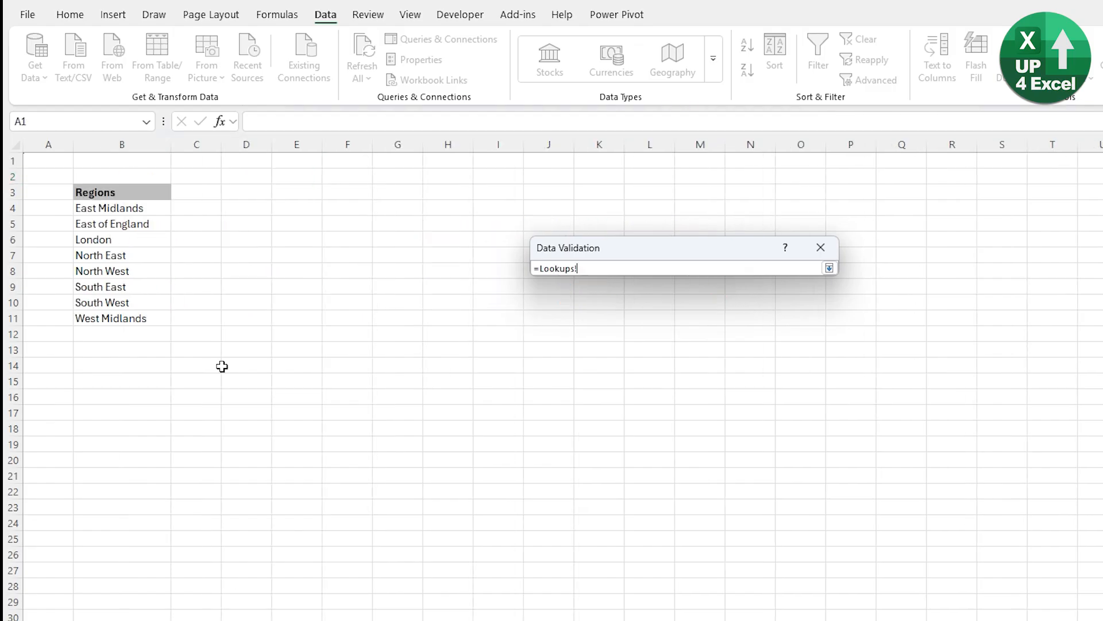
click(147, 209)
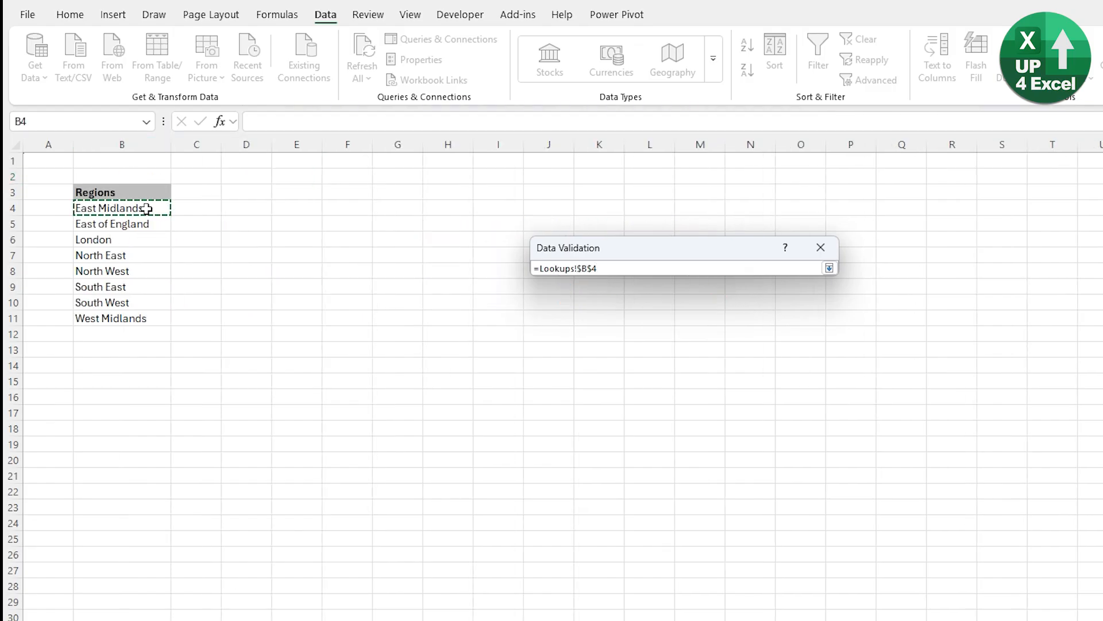
text(#)
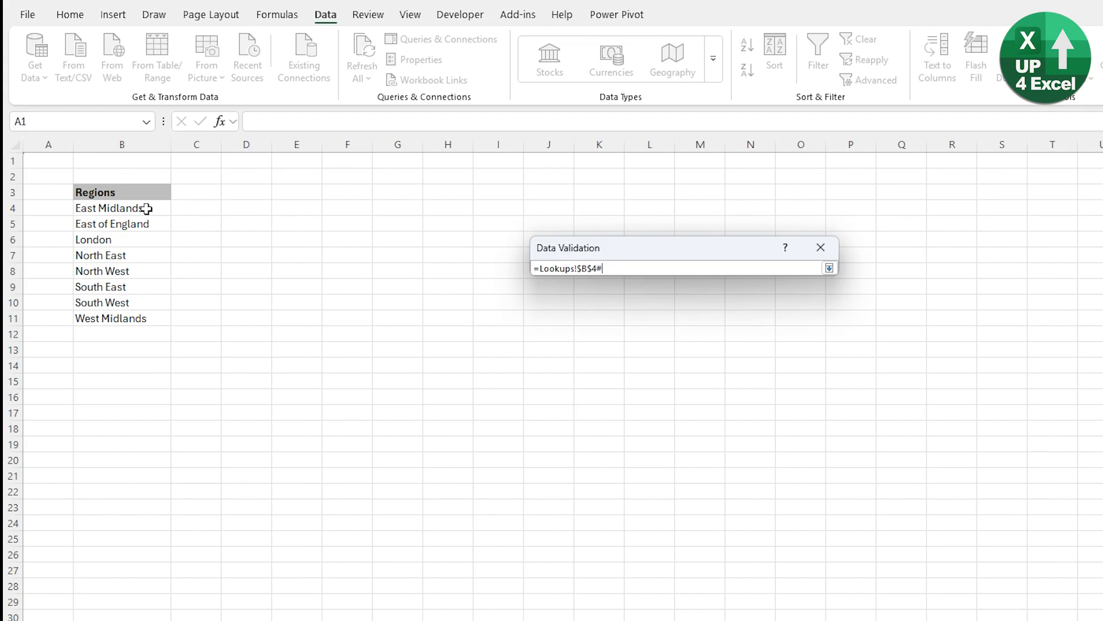
key(Return)
click(736, 471)
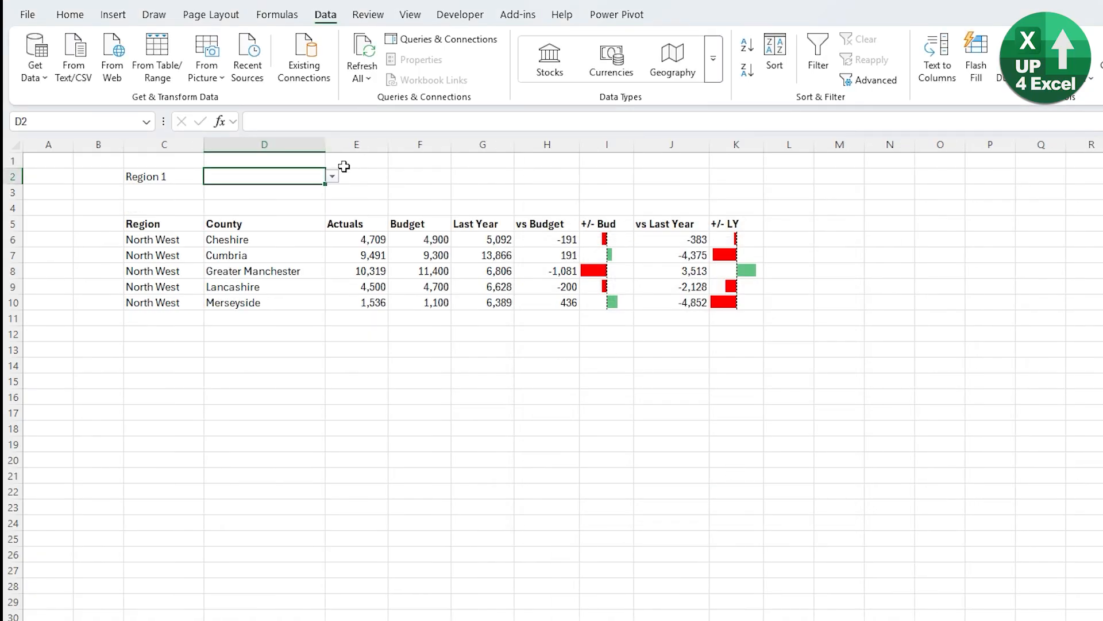
Try the Region 1 dropdown in D2 by choosing North West and then North East.
click(334, 177)
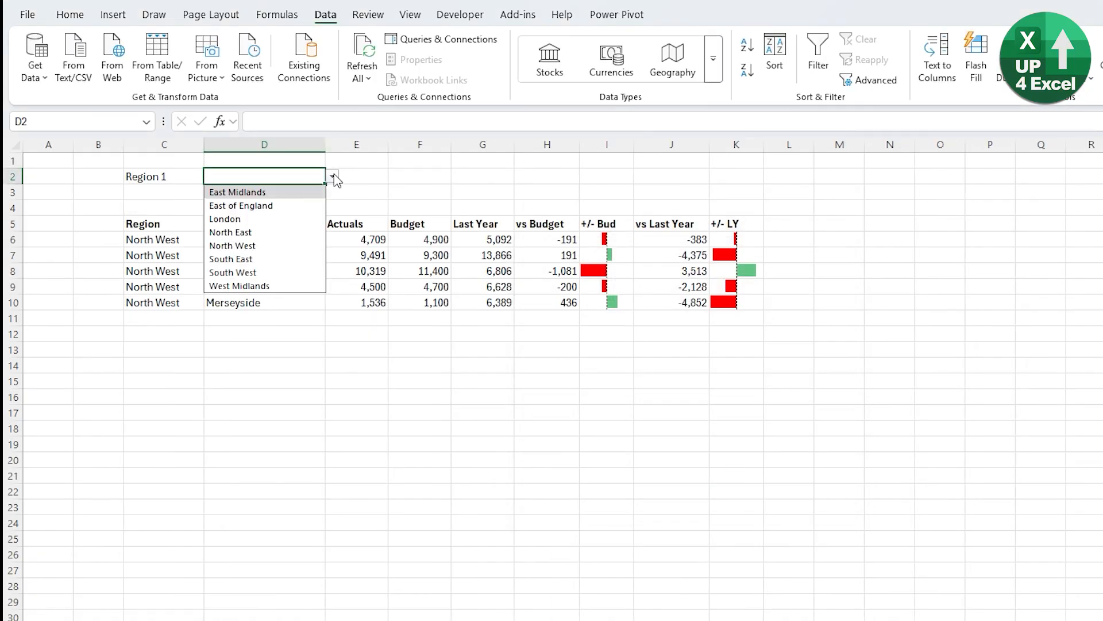
click(271, 246)
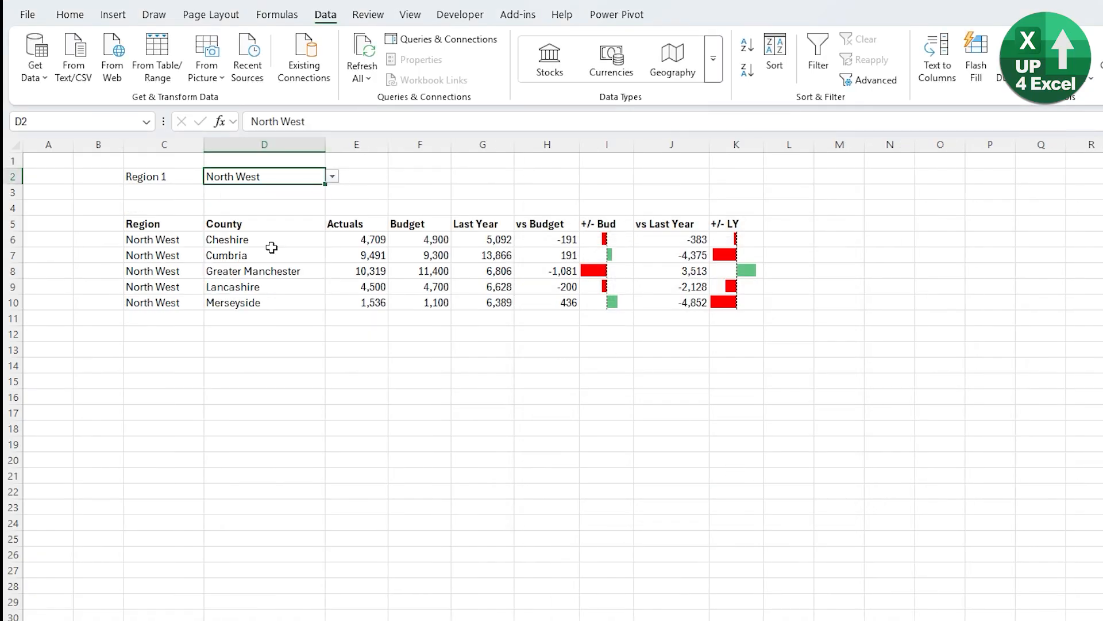
click(333, 177)
click(274, 232)
Replace the hard-coded region in C6's FILTER formula with $D$2 so it reads =FILTER(Table1,Table1[Region]=$D$2).
click(180, 243)
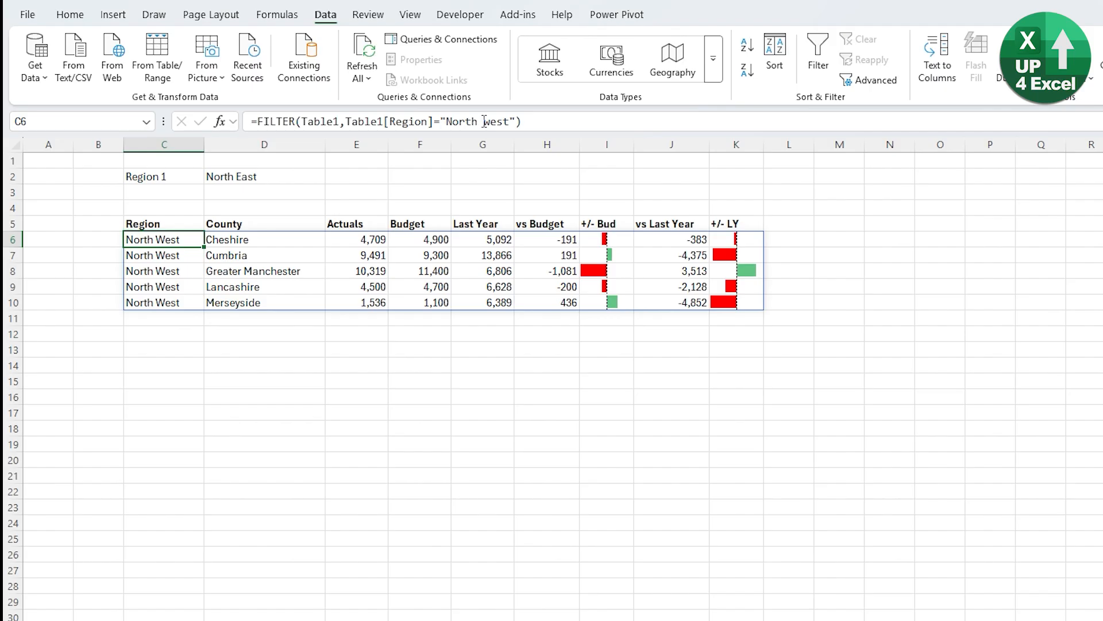
click(442, 122)
drag(442, 122, 516, 122)
key(BackSpace)
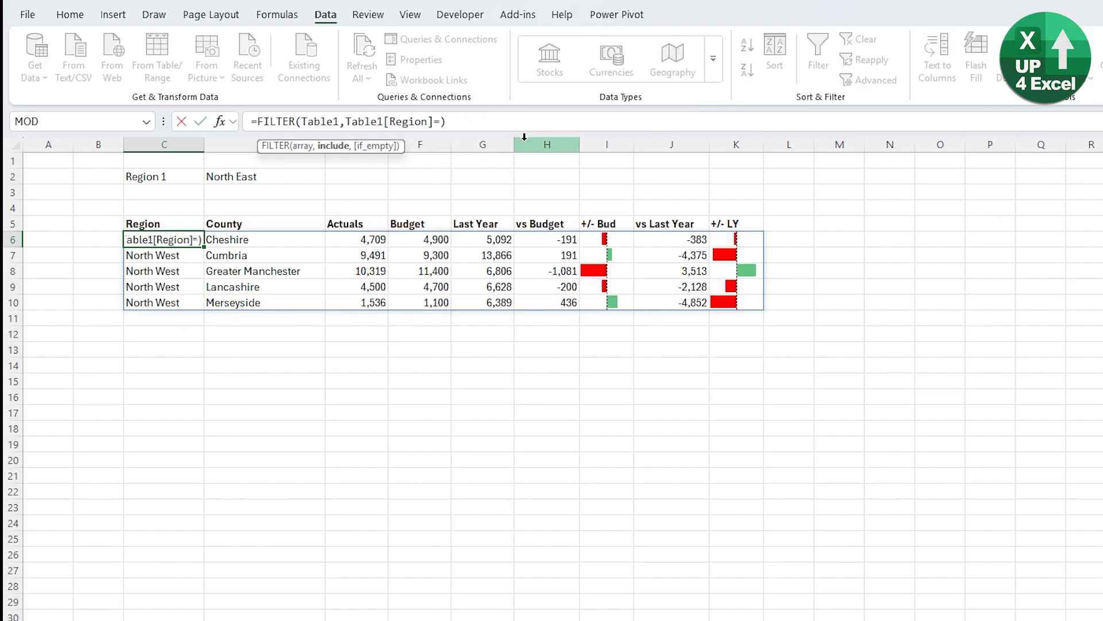
click(308, 179)
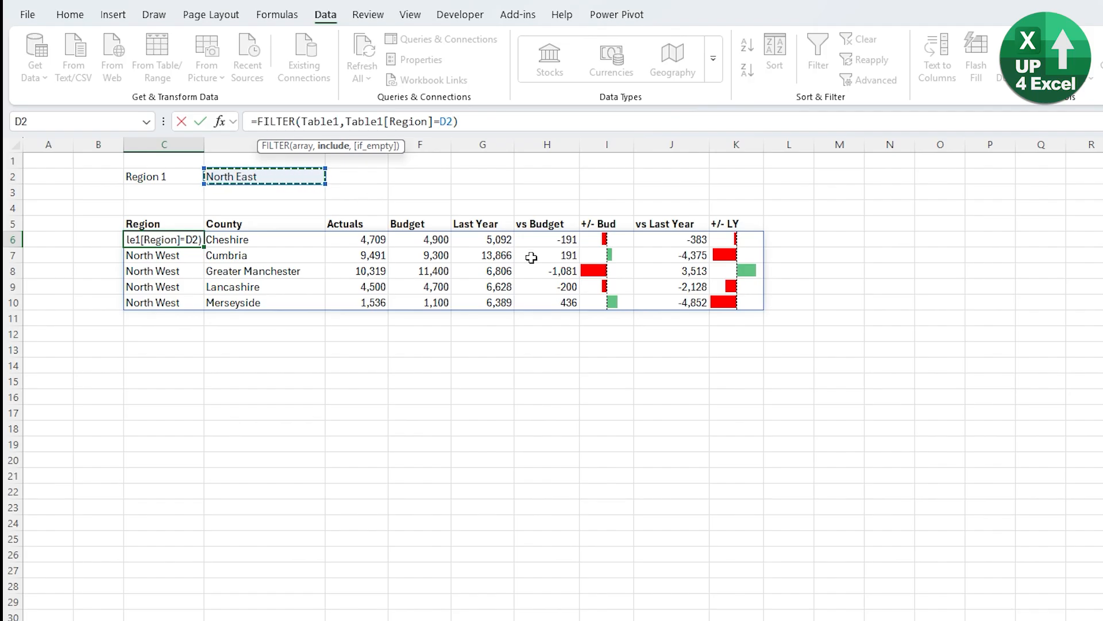
key(F4)
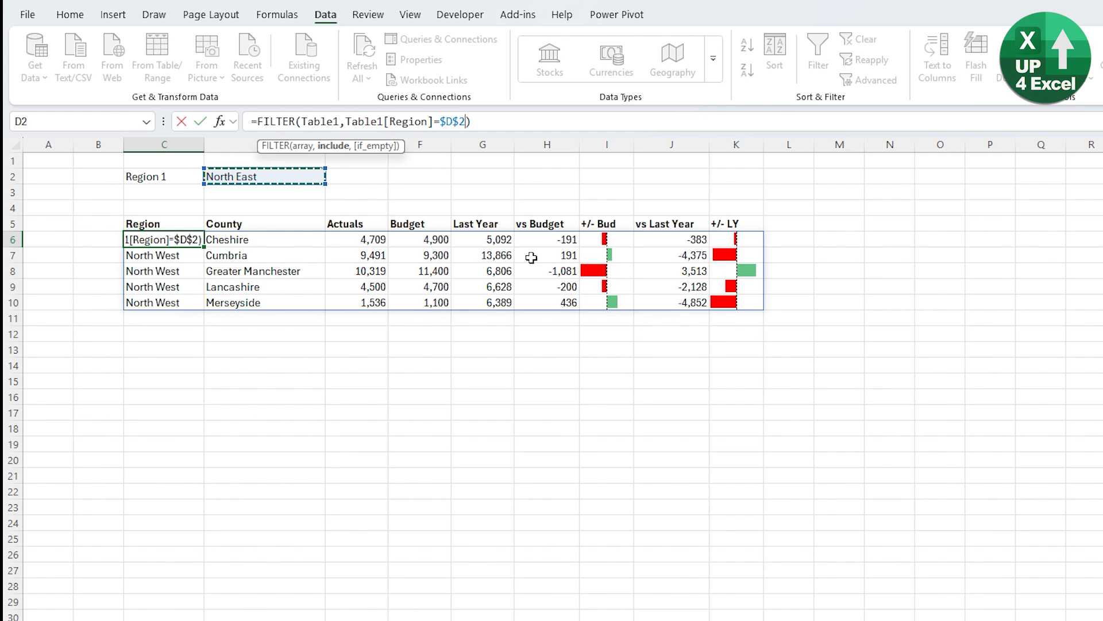
key(Return)
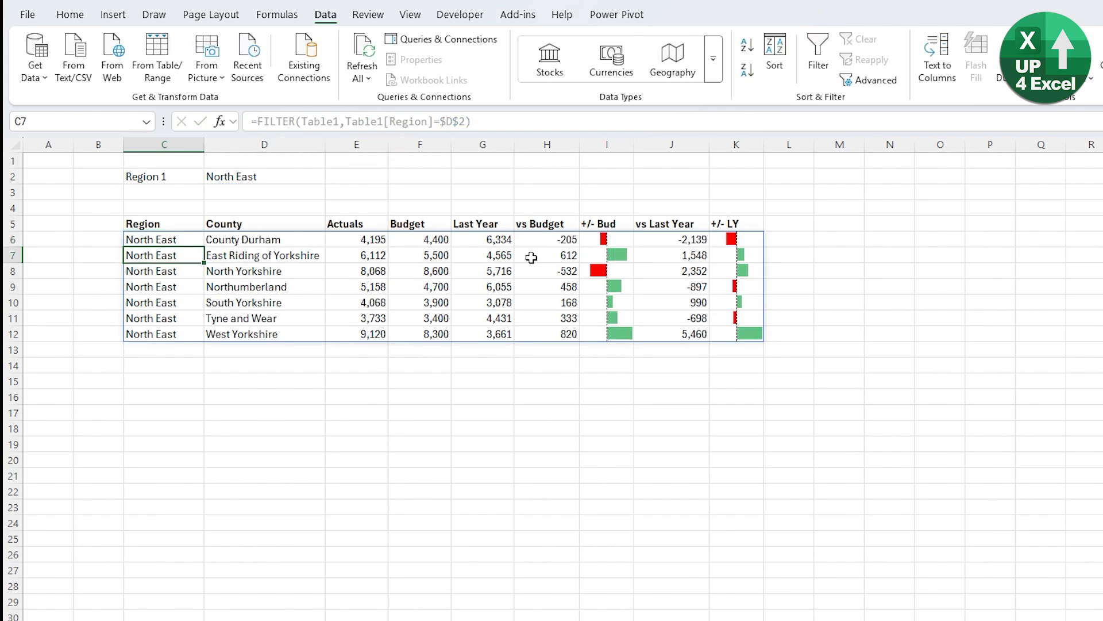
Choose South East as Region 1 in D2.
click(287, 176)
click(333, 177)
click(282, 258)
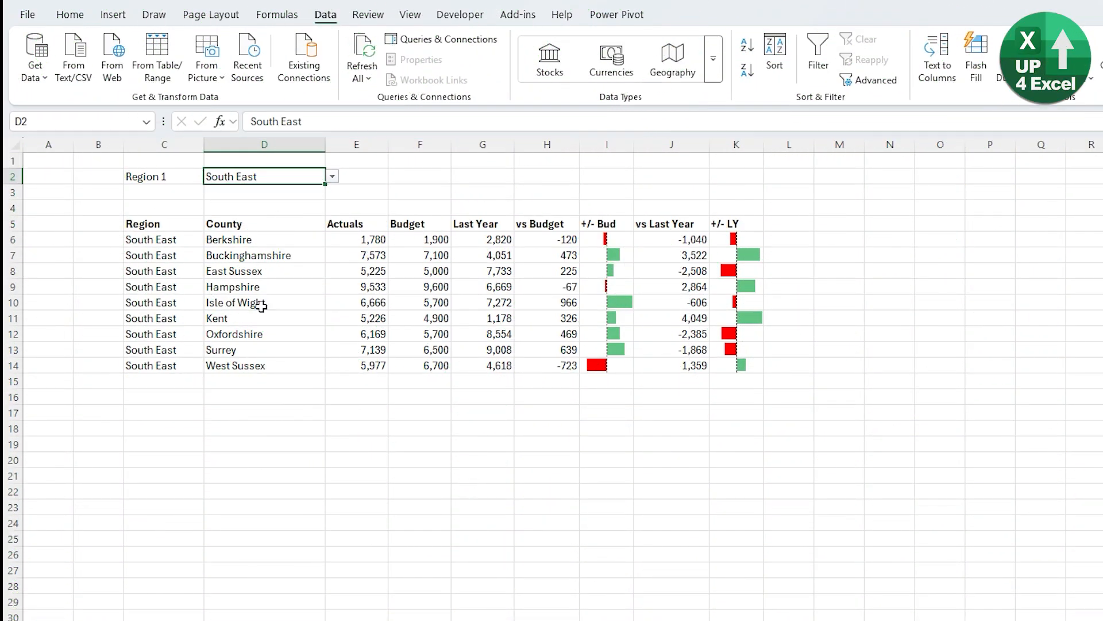
Fill the Region 1 label cell C2 with mid grey and the selection cell D2 with a very light grey.
click(181, 176)
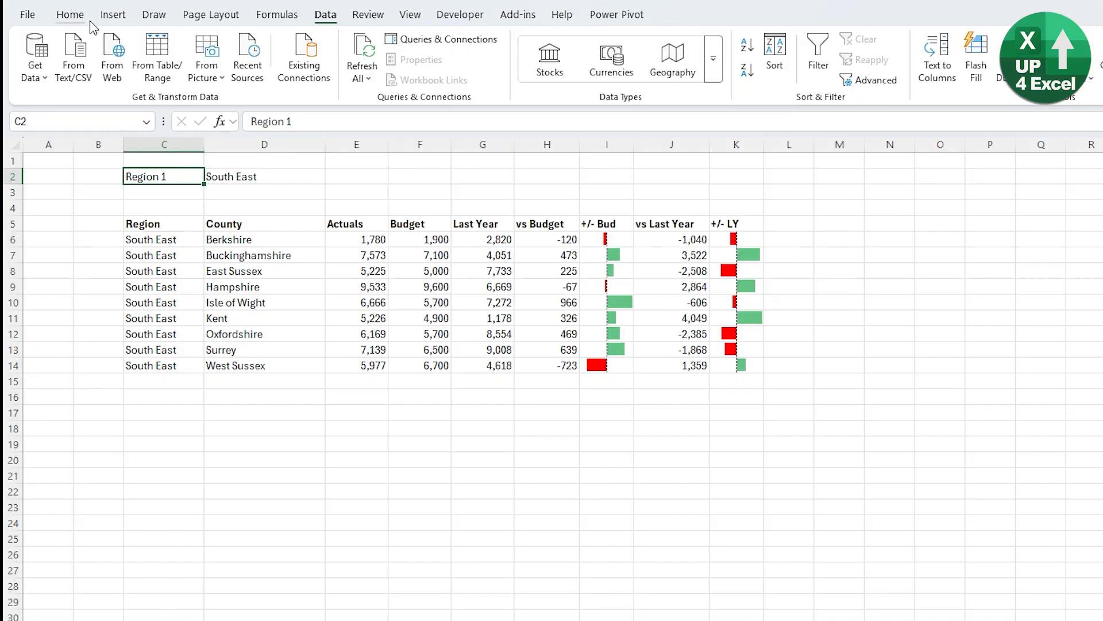
click(71, 14)
click(273, 69)
click(267, 175)
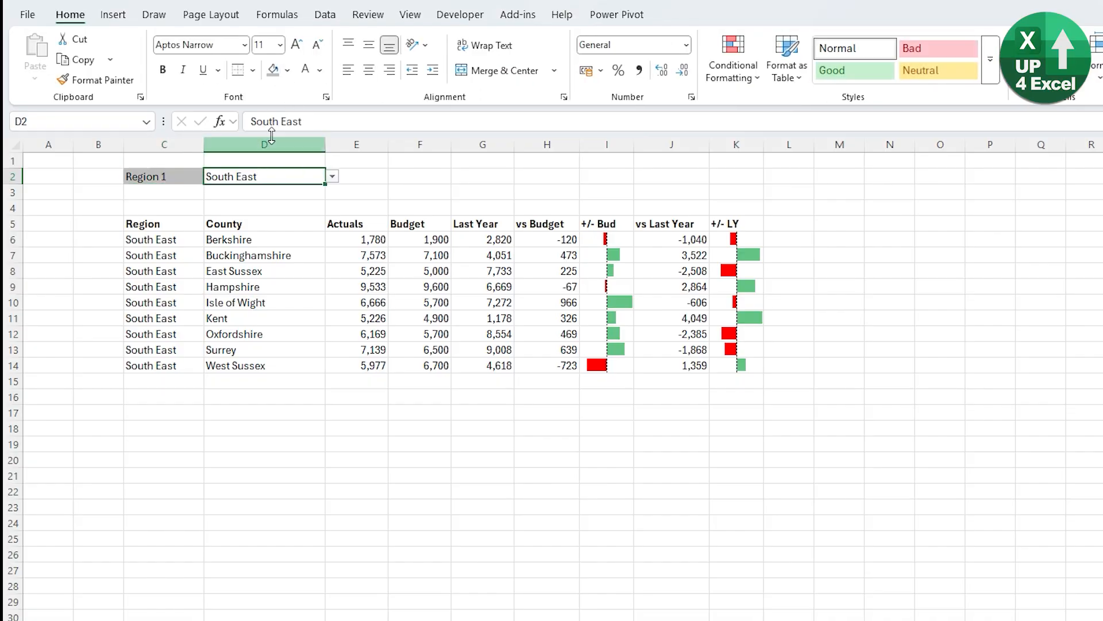
click(287, 69)
click(276, 178)
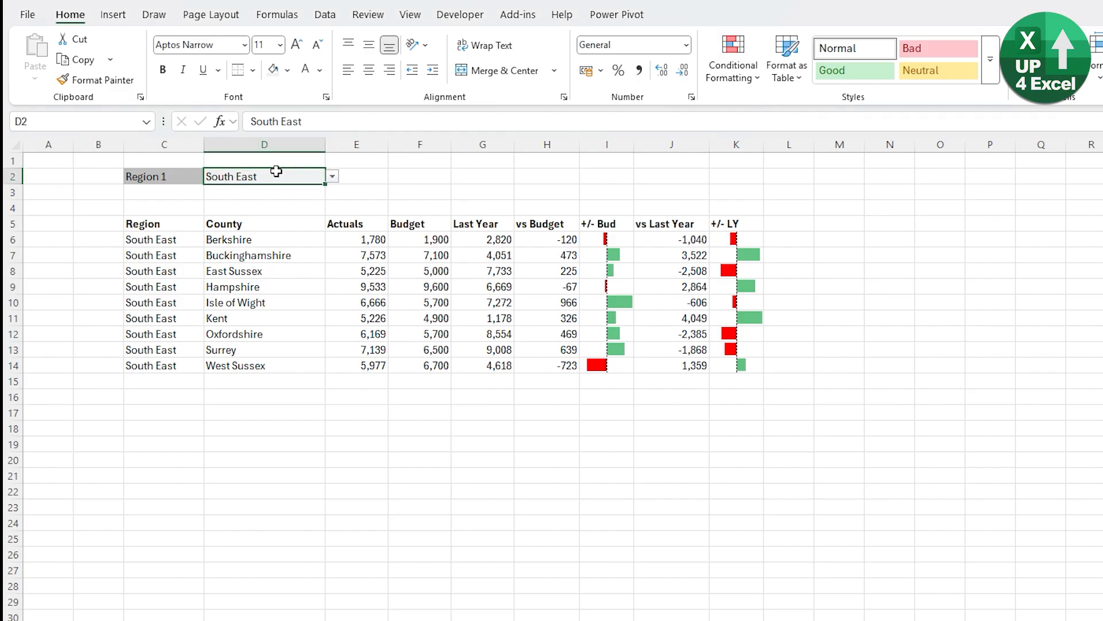
Add top and bottom borders to C2:D2 and make the Region 1 label bold.
click(179, 178)
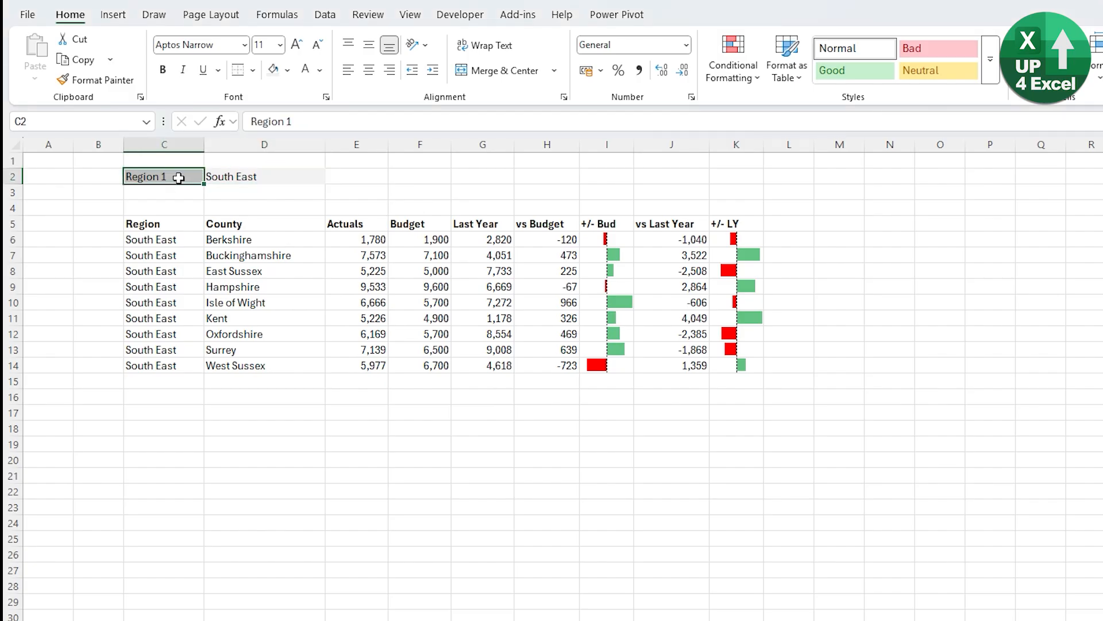
drag(179, 178, 259, 176)
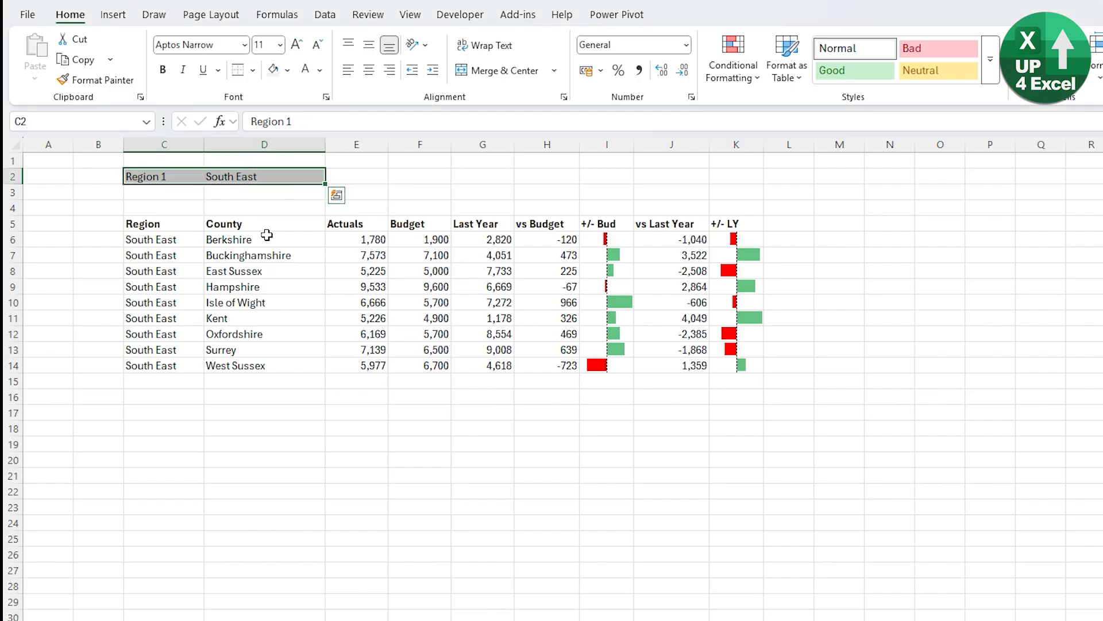
click(180, 176)
key(ctrl+b)
Apply top and bottom borders and a grey fill to the report's header row C5:K5.
drag(167, 225, 719, 223)
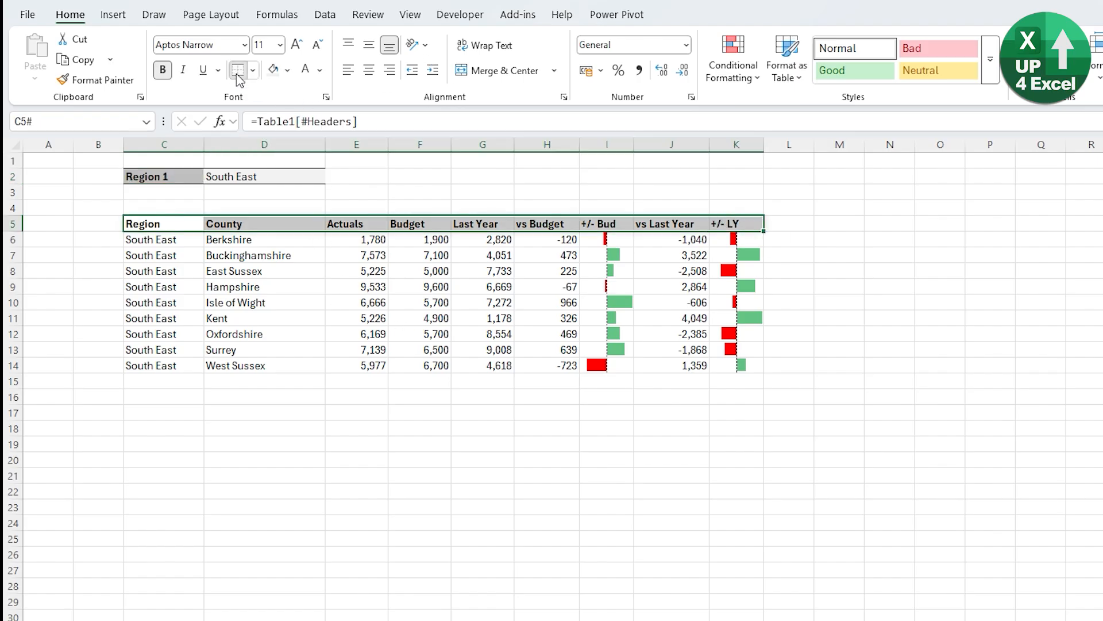
click(286, 70)
click(274, 225)
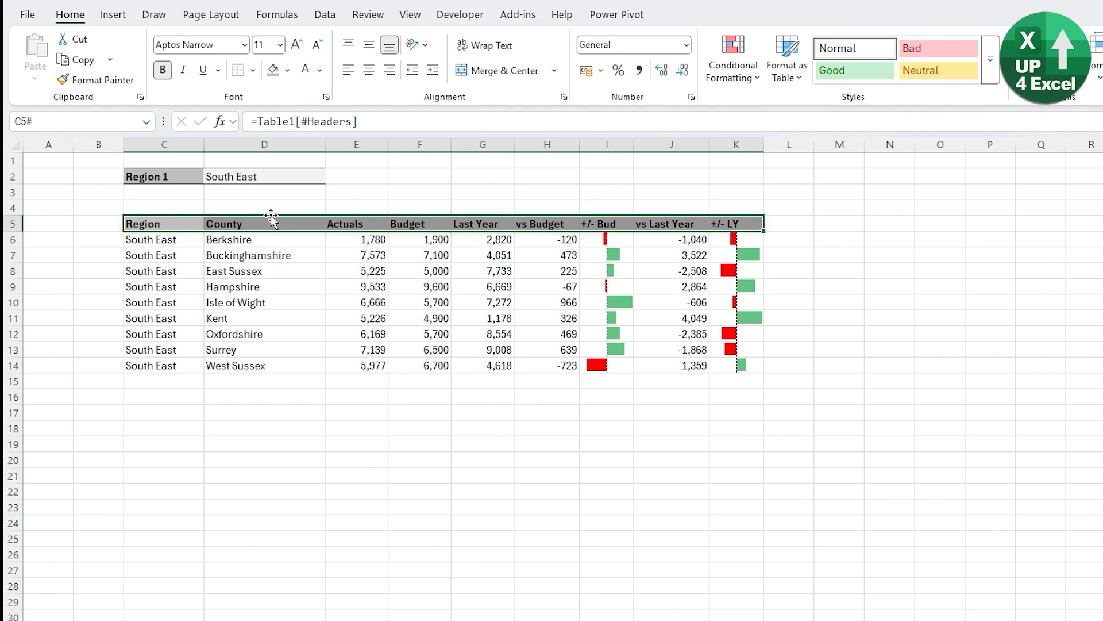
Copy the Region 1 label and dropdown in C2:D2 to the row below, starting at C3.
drag(173, 176, 276, 178)
key(ctrl+c)
click(176, 193)
key(ctrl+v)
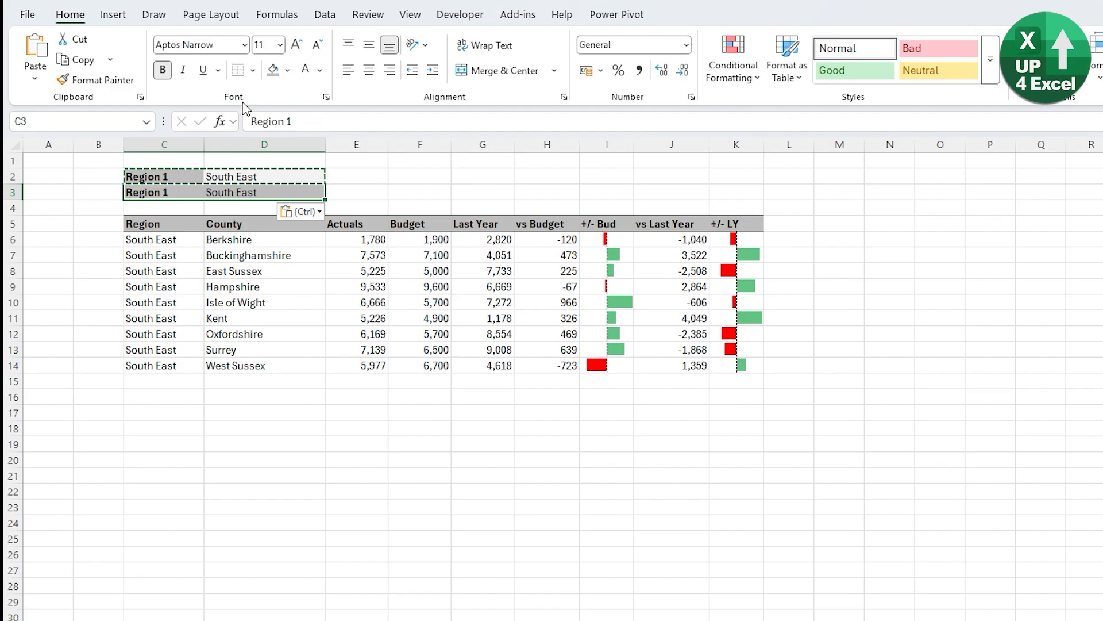
Change the label in C3 to Region 2 and choose North East in D3.
click(164, 192)
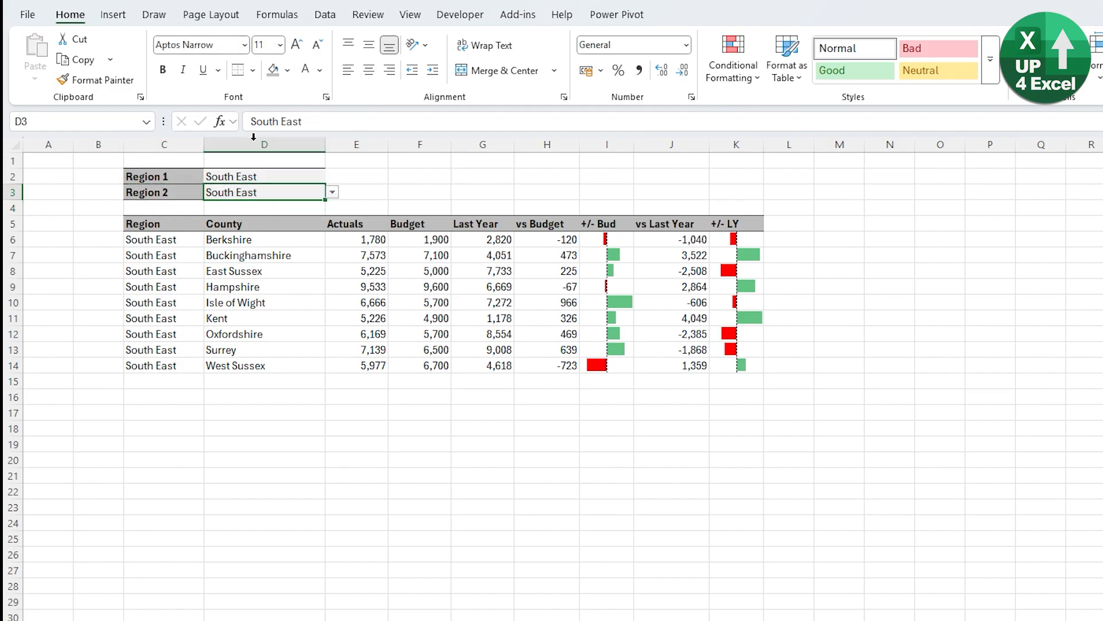
click(332, 192)
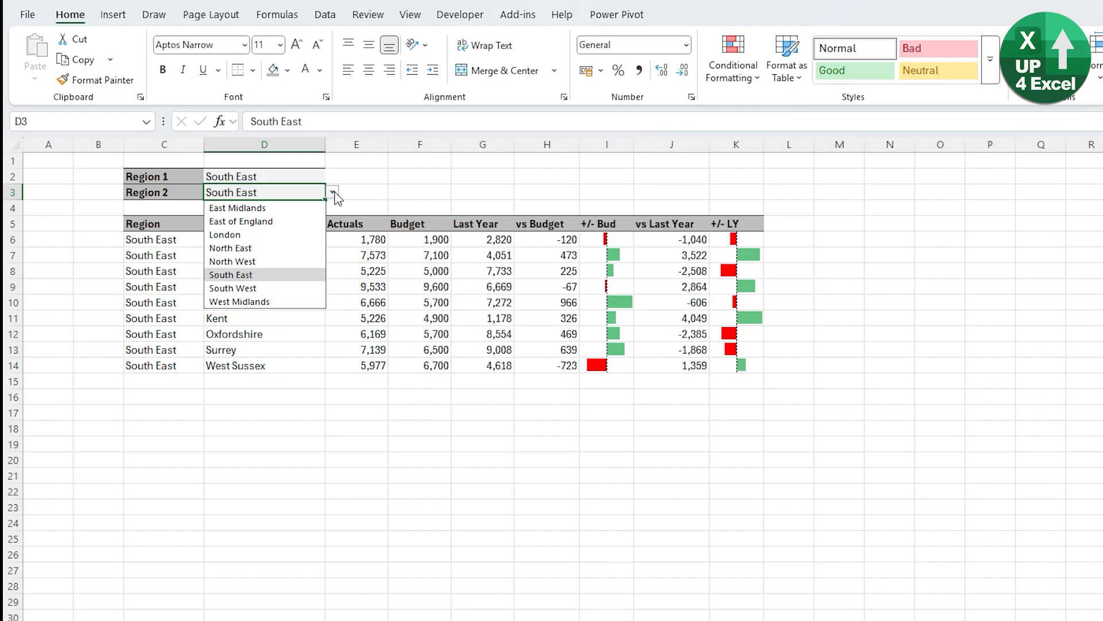
click(262, 247)
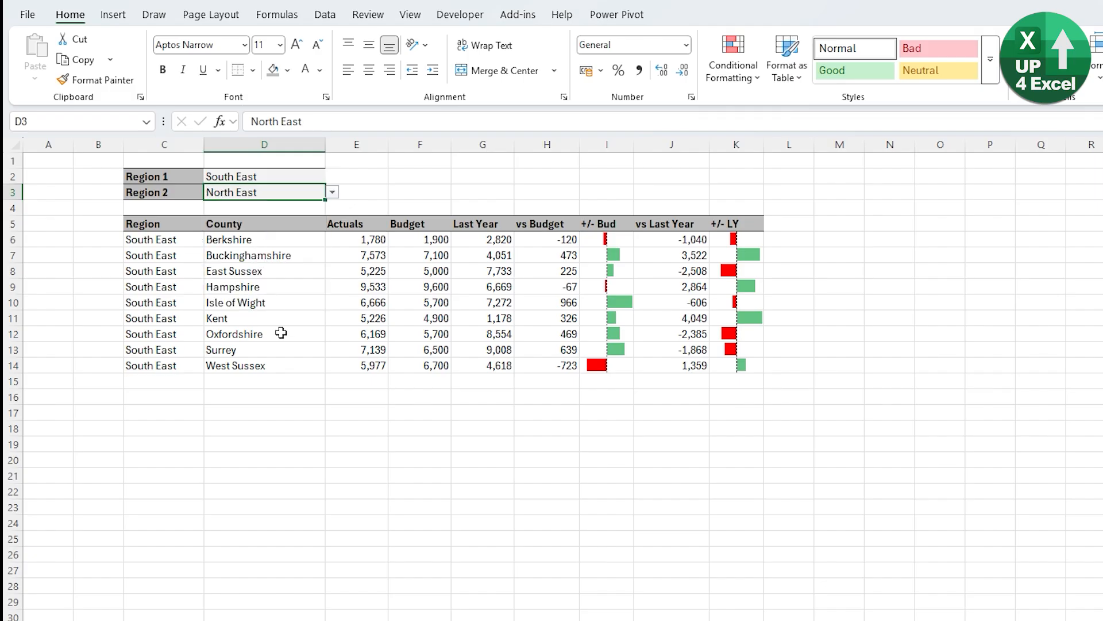
Extend the FILTER formula in C6 with a second condition, +Table1[Region]=$D$3, so it also uses the Region 2 choice.
click(245, 364)
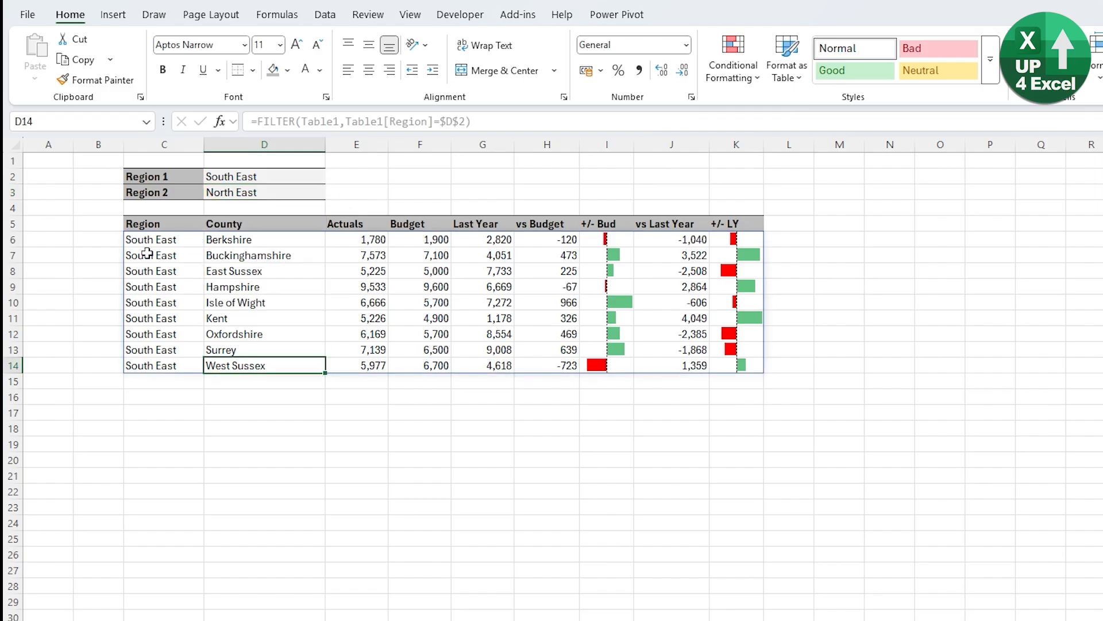
click(161, 240)
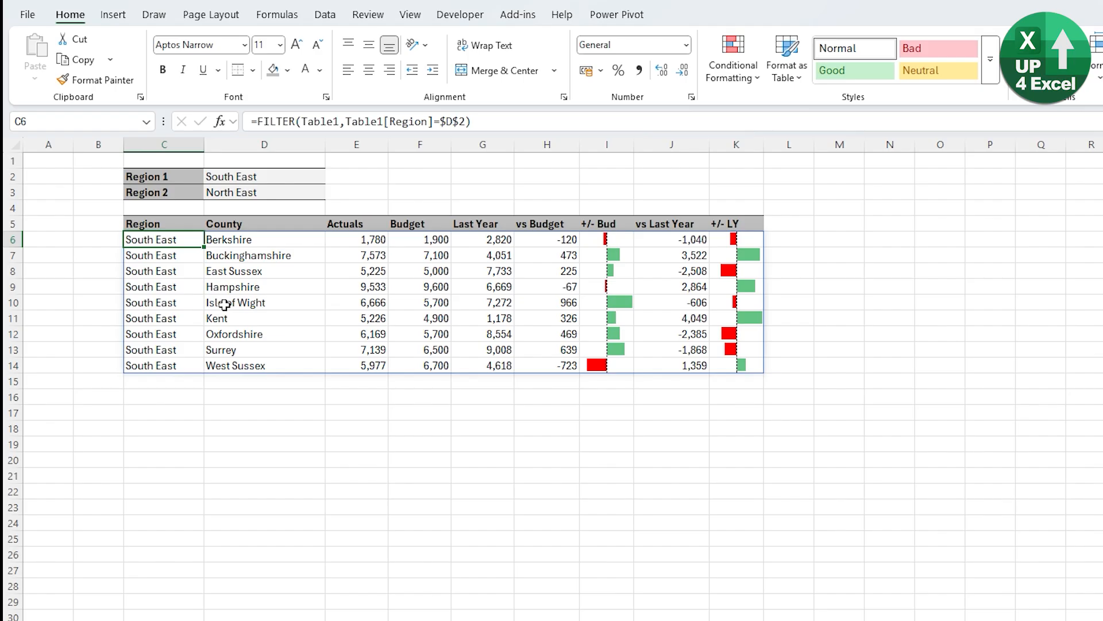
drag(346, 122, 465, 121)
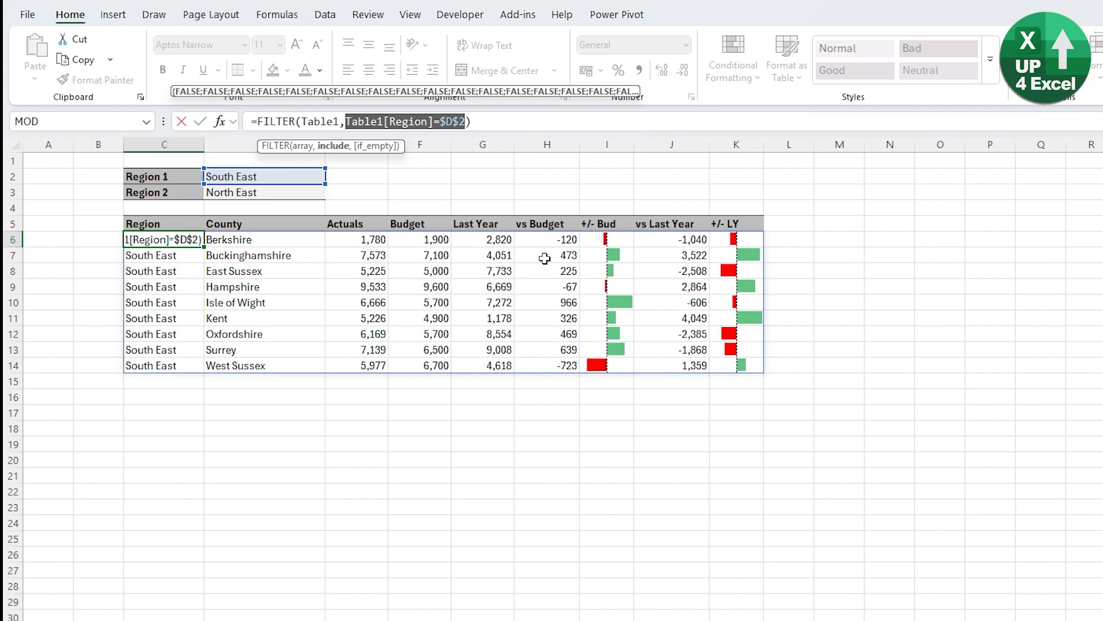
click(466, 121)
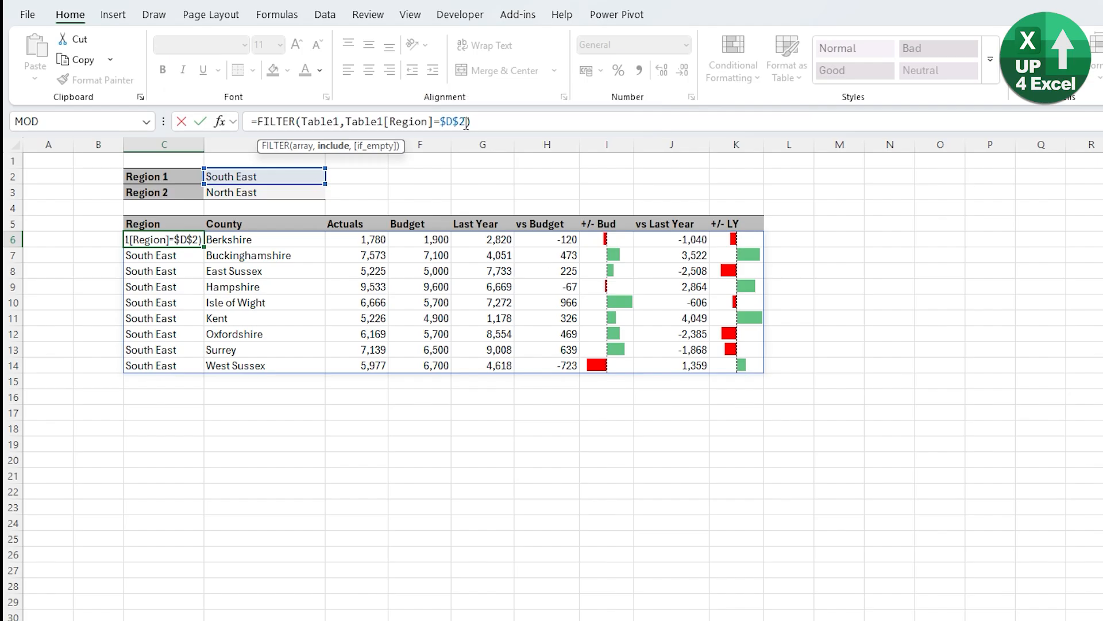
drag(466, 121, 345, 121)
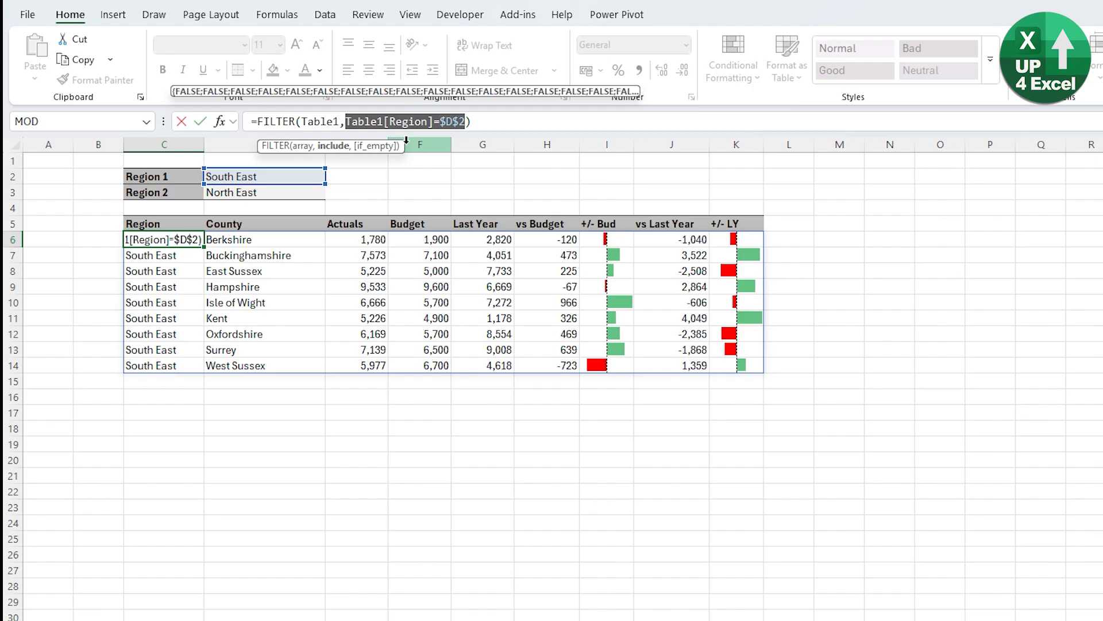
click(378, 121)
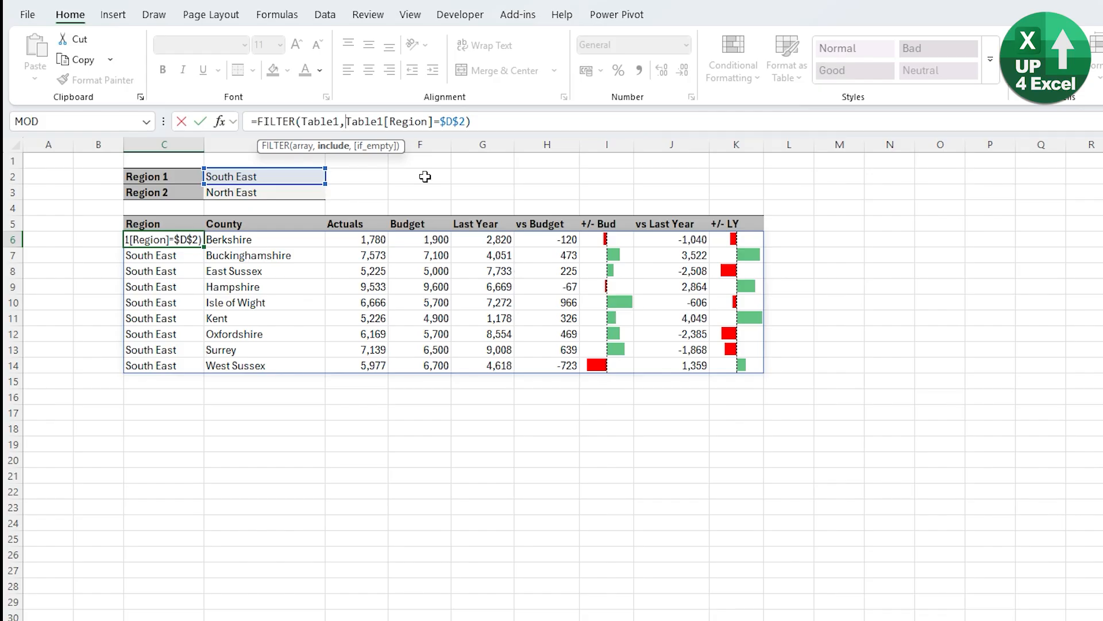
drag(346, 121, 466, 122)
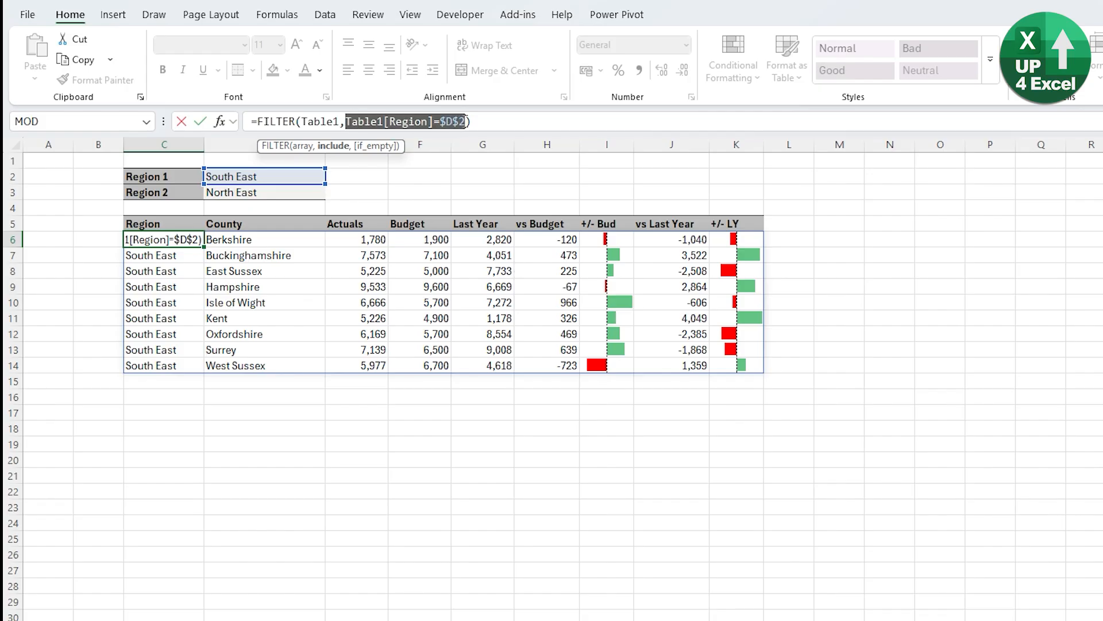
click(465, 122)
text(+)
key(ctrl+v)
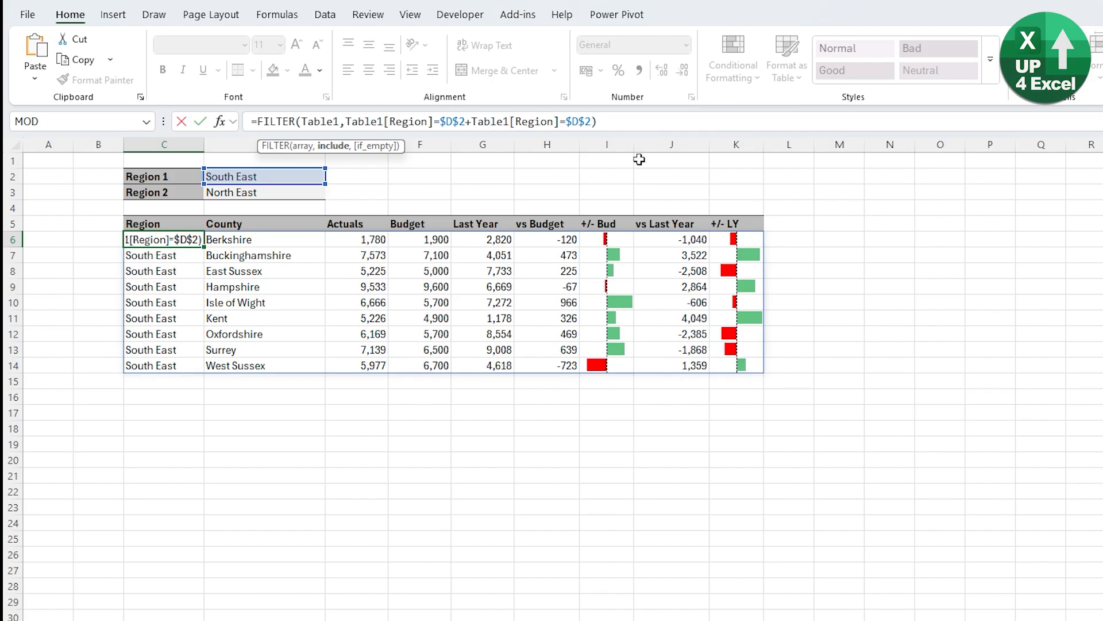
key(Return)
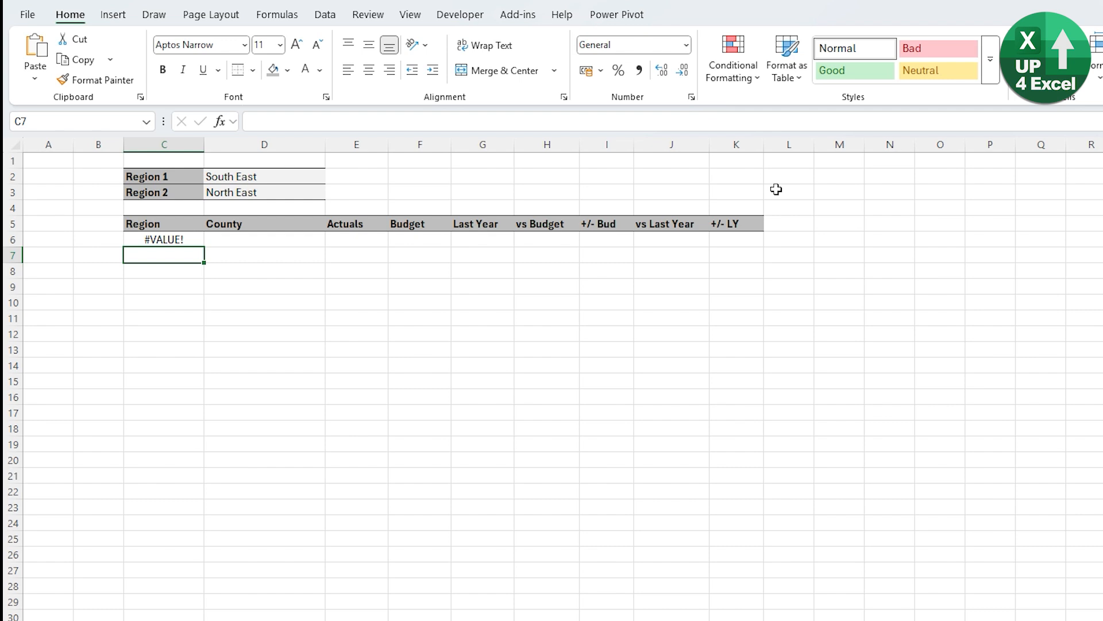
Enclose each of the two region conditions in the C6 FILTER formula in its own parentheses.
key(Up)
click(345, 121)
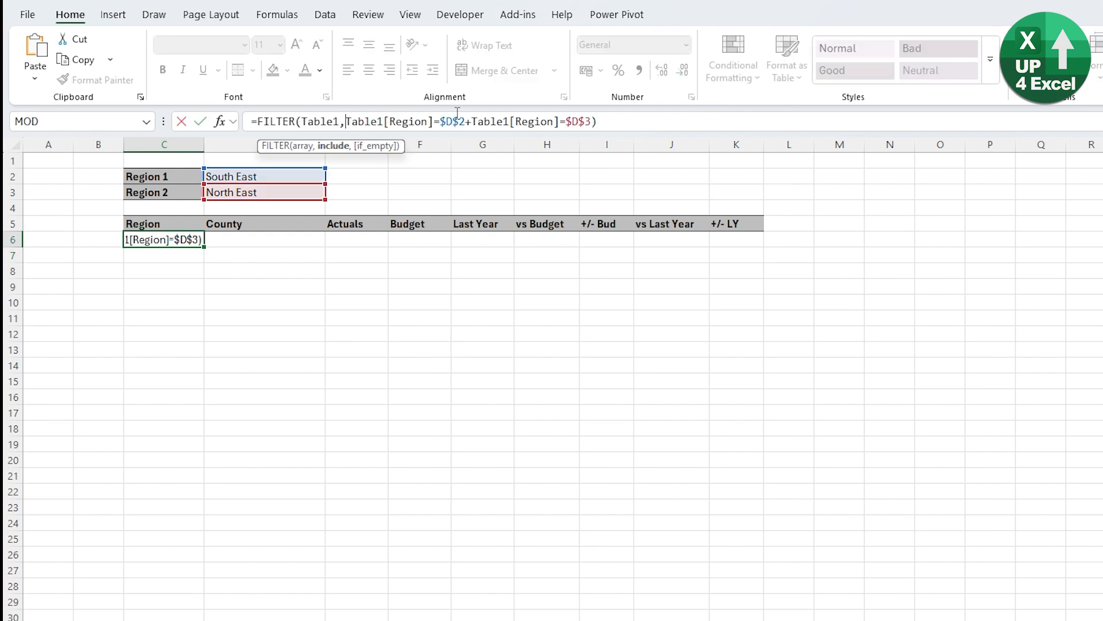
text(()
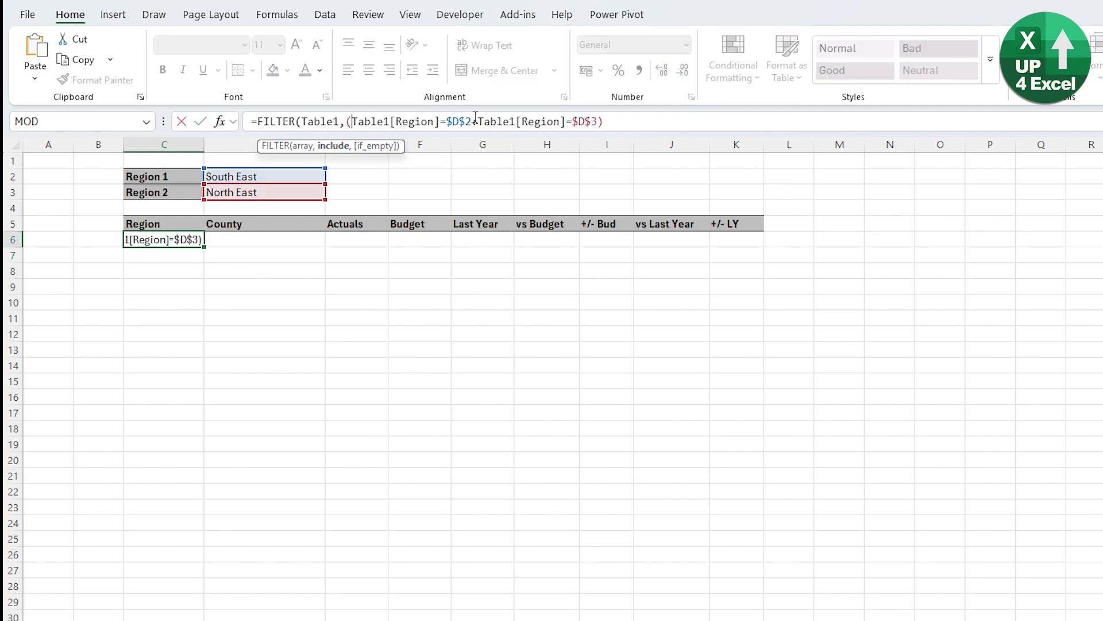
text())
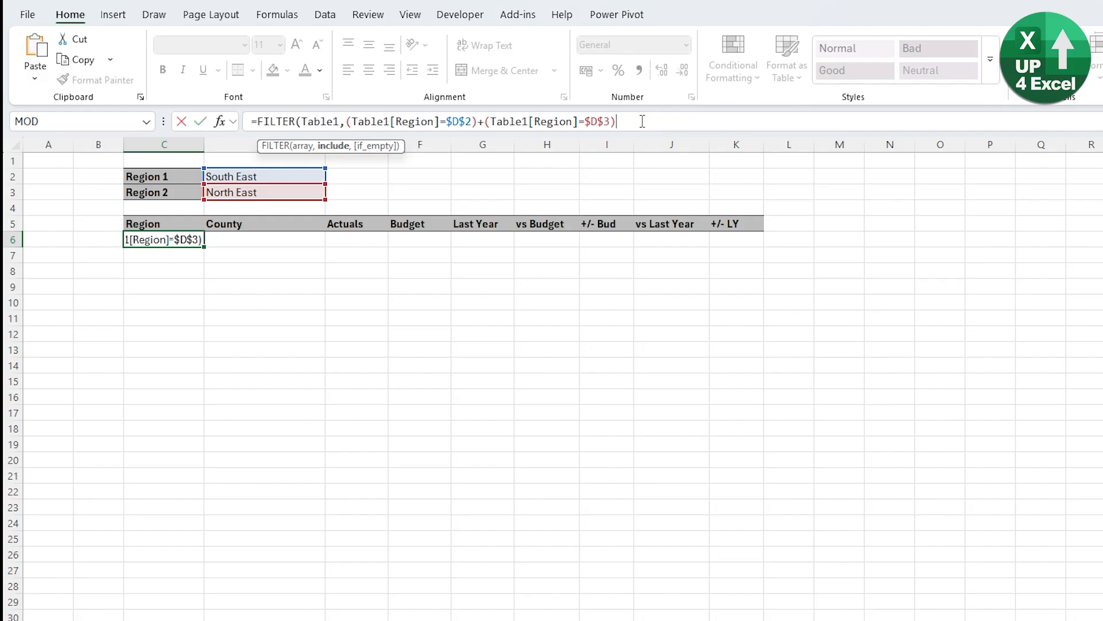
key(Return)
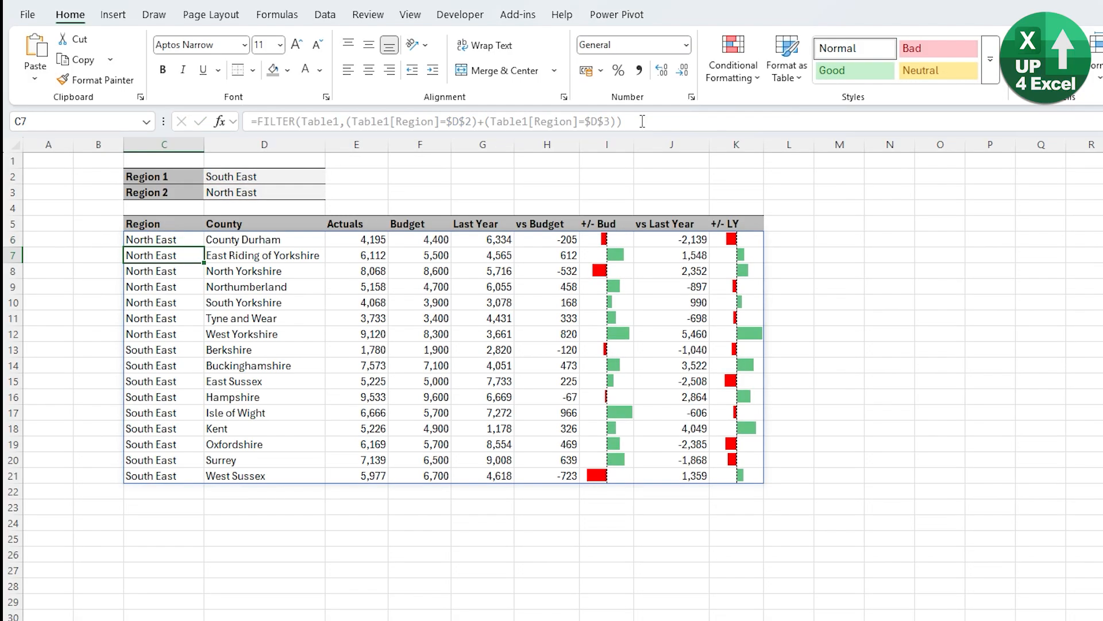
Set Region 2 in D3 to London and Region 1 in D2 to East of England.
click(278, 190)
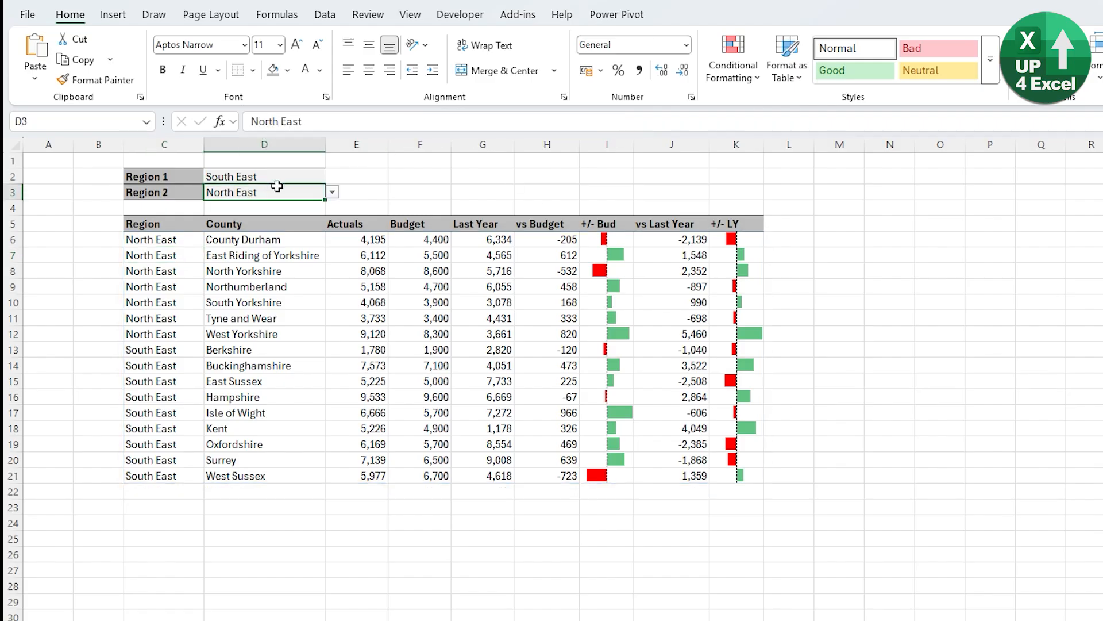
click(333, 193)
click(224, 235)
click(276, 176)
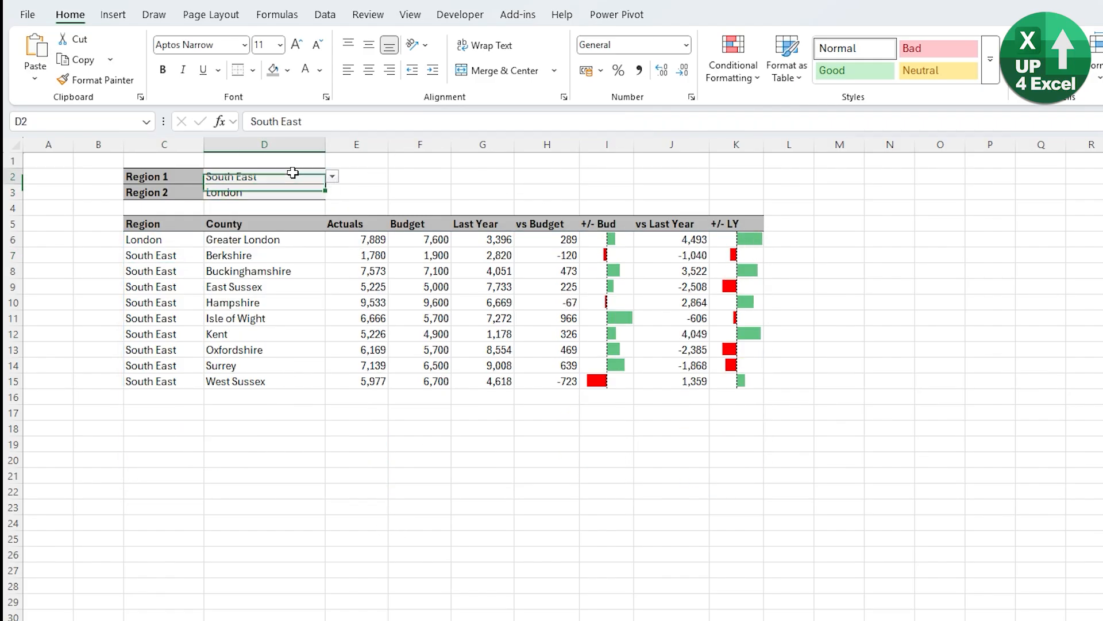
click(333, 176)
click(288, 205)
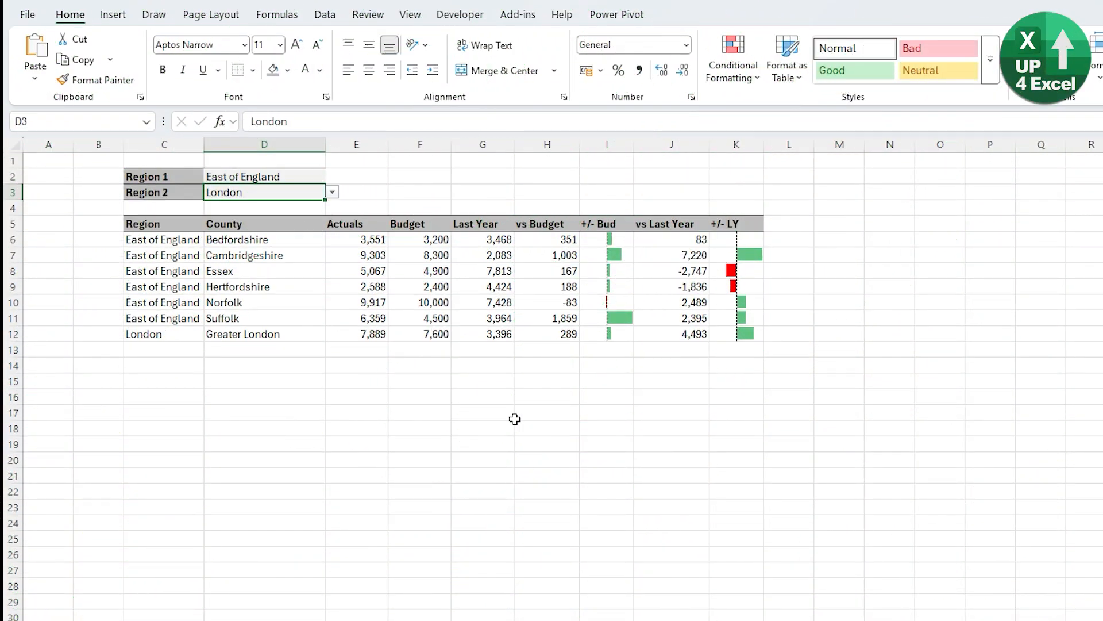
Change Region 2 in D3 to North West.
click(554, 286)
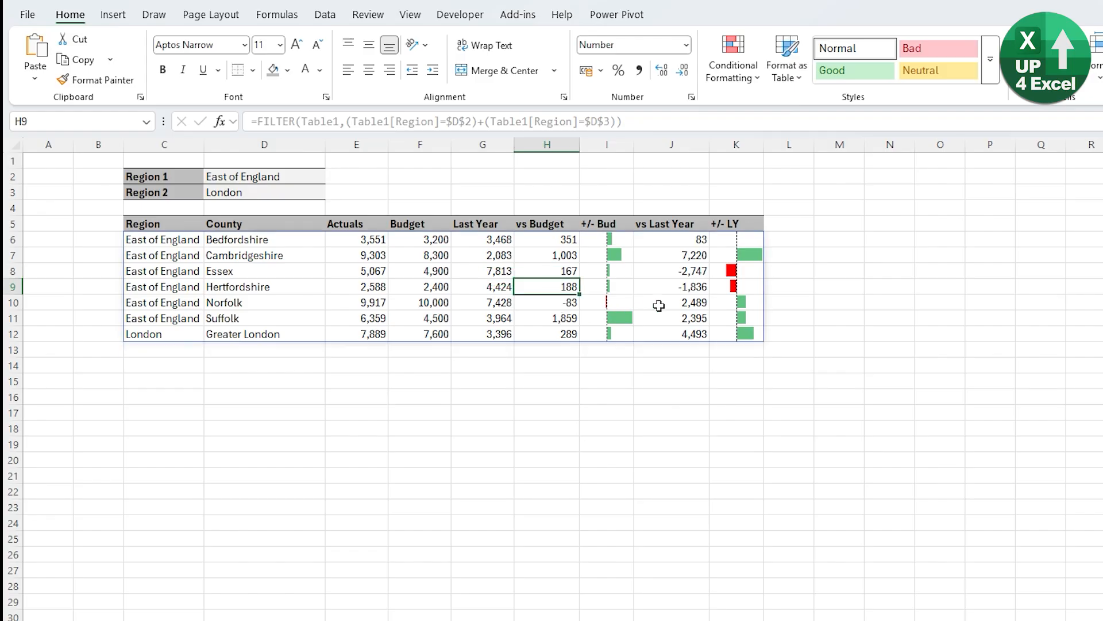
click(265, 195)
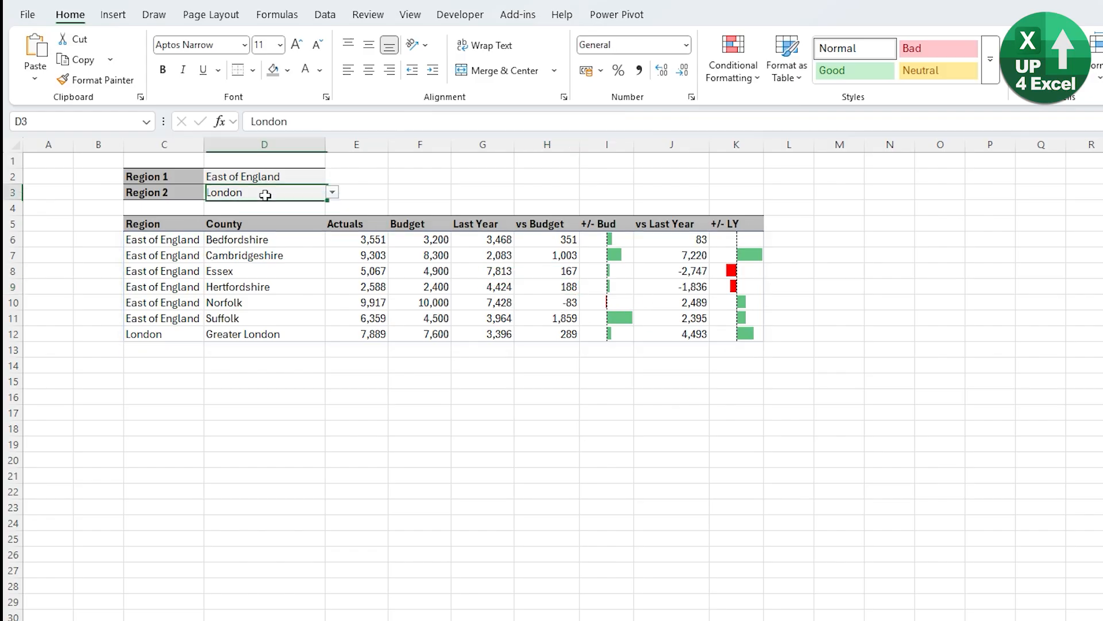
click(332, 192)
click(273, 263)
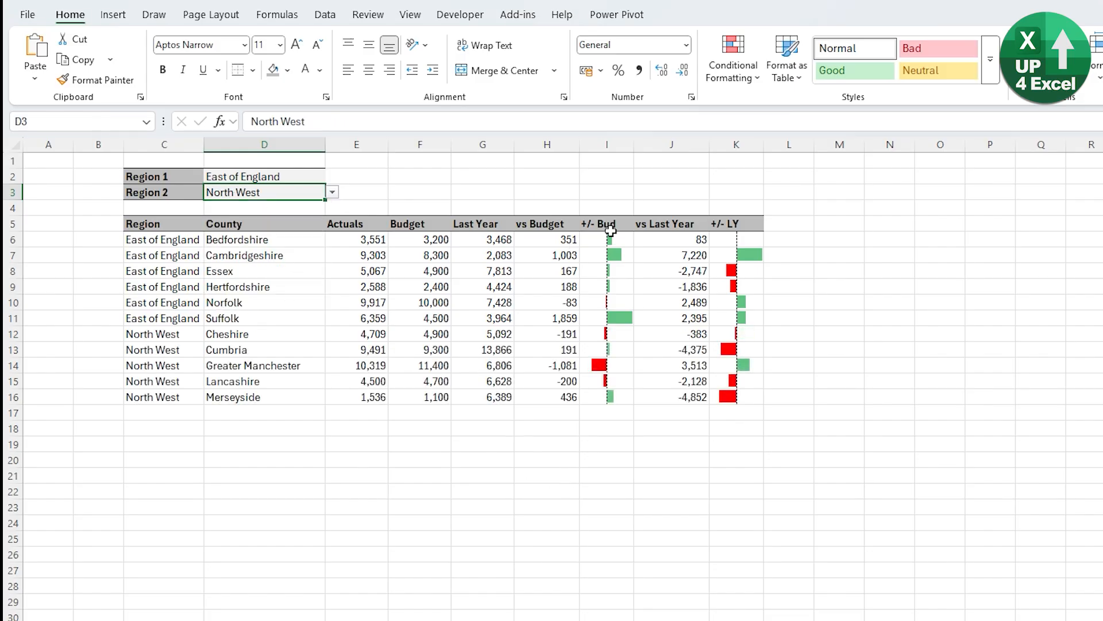
Try to sort the filtered report by its vs Last Year column in descending order.
click(672, 287)
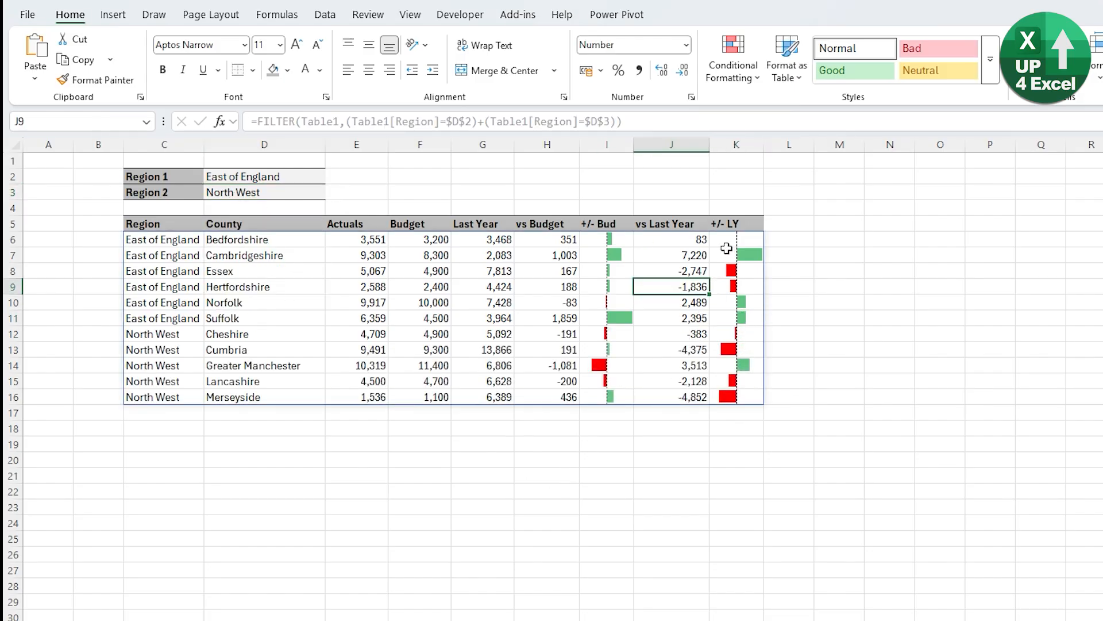
click(325, 14)
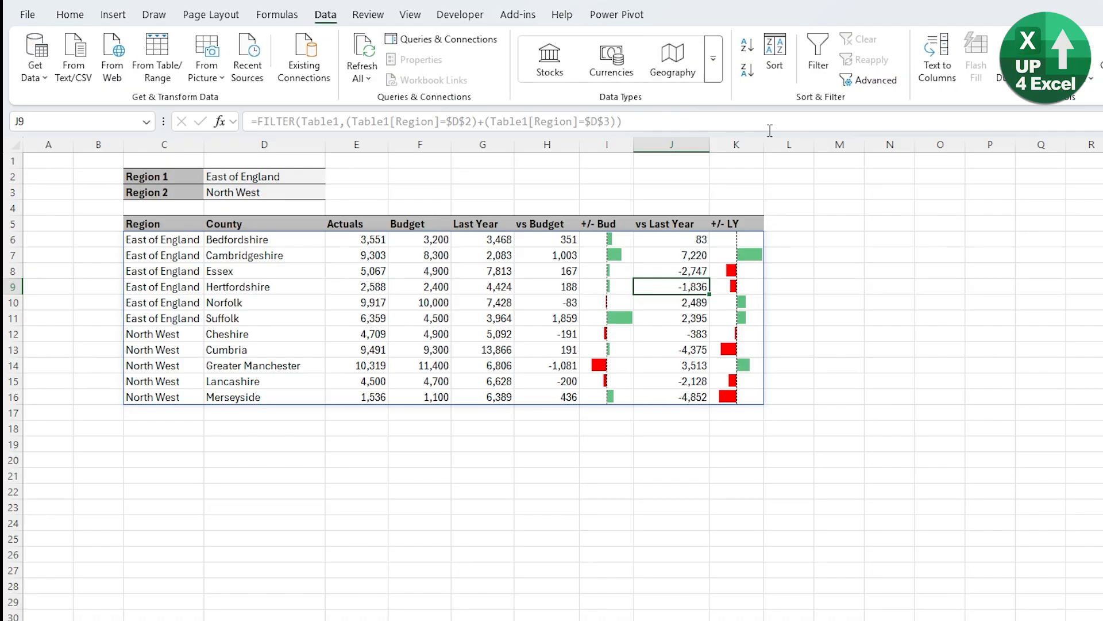
click(749, 73)
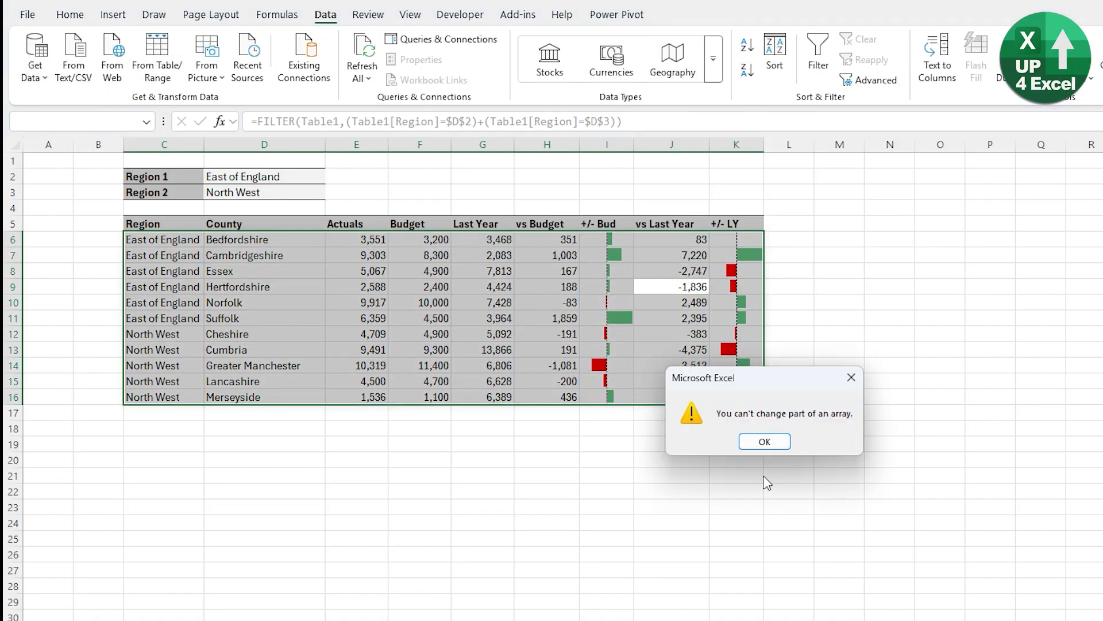
click(770, 446)
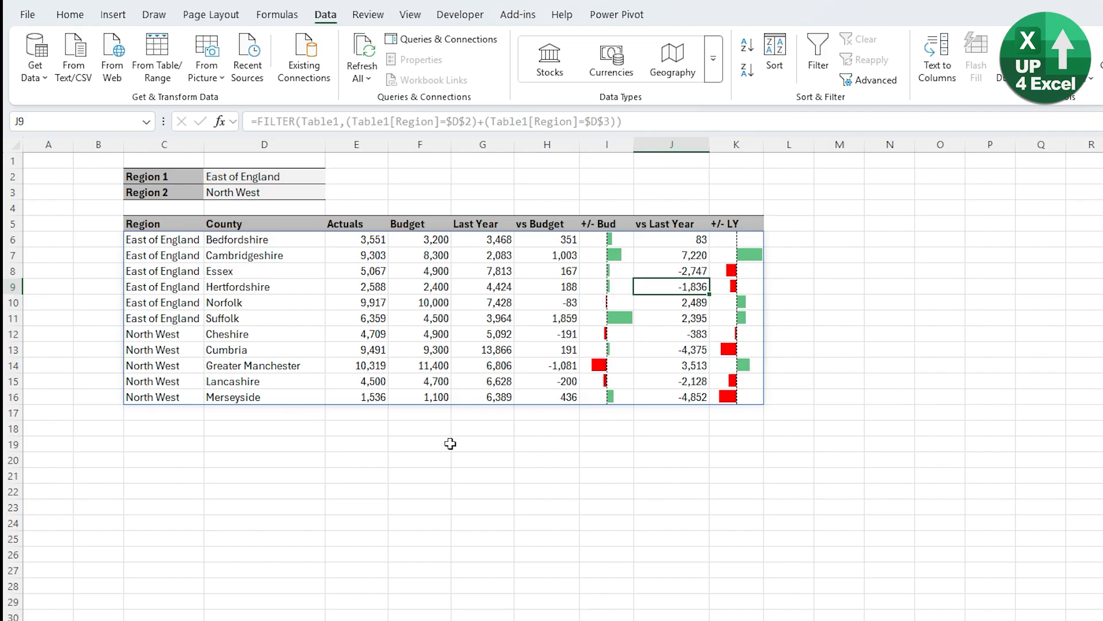
Insert two columns at column B, before the report.
click(86, 144)
right_click(85, 144)
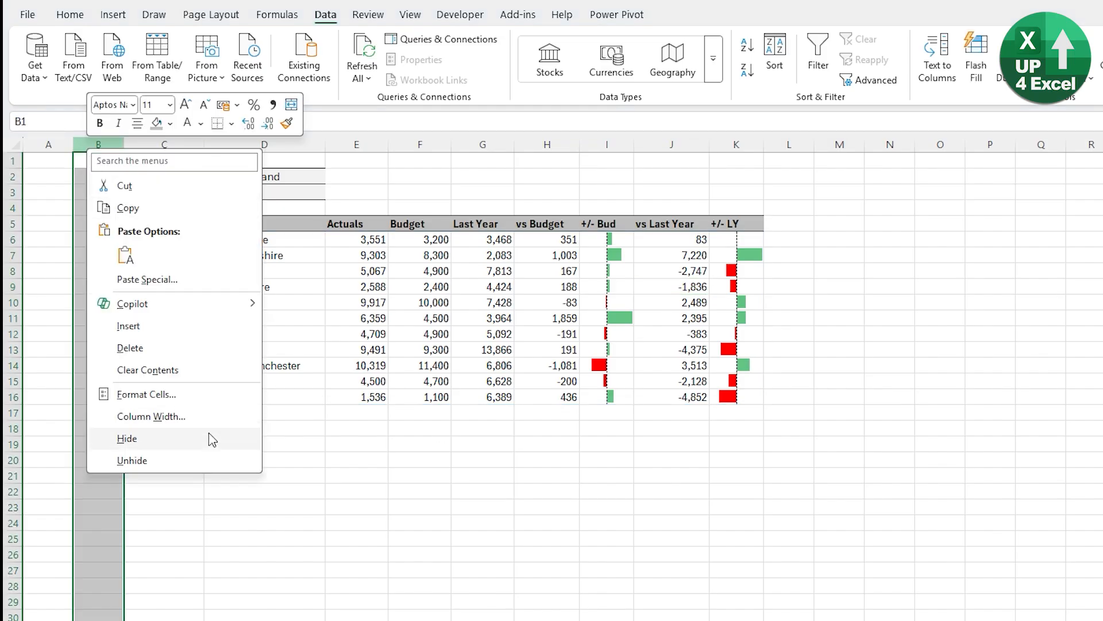
click(164, 326)
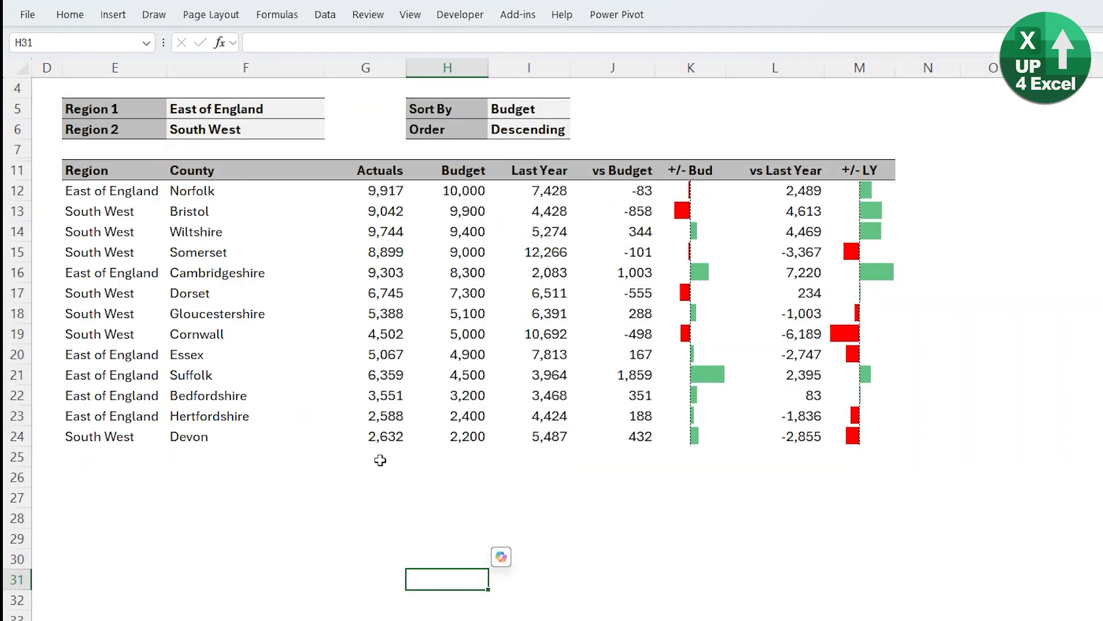
In the finished example report, set Sort By to vs Budget and choose a sort direction for Order.
click(555, 111)
click(577, 111)
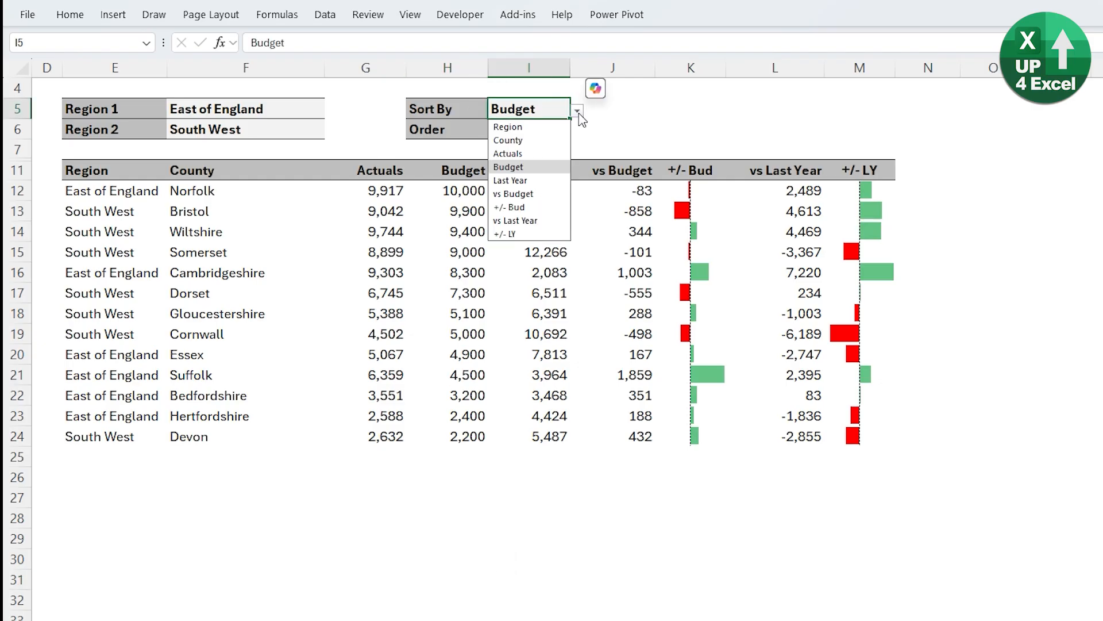
click(536, 198)
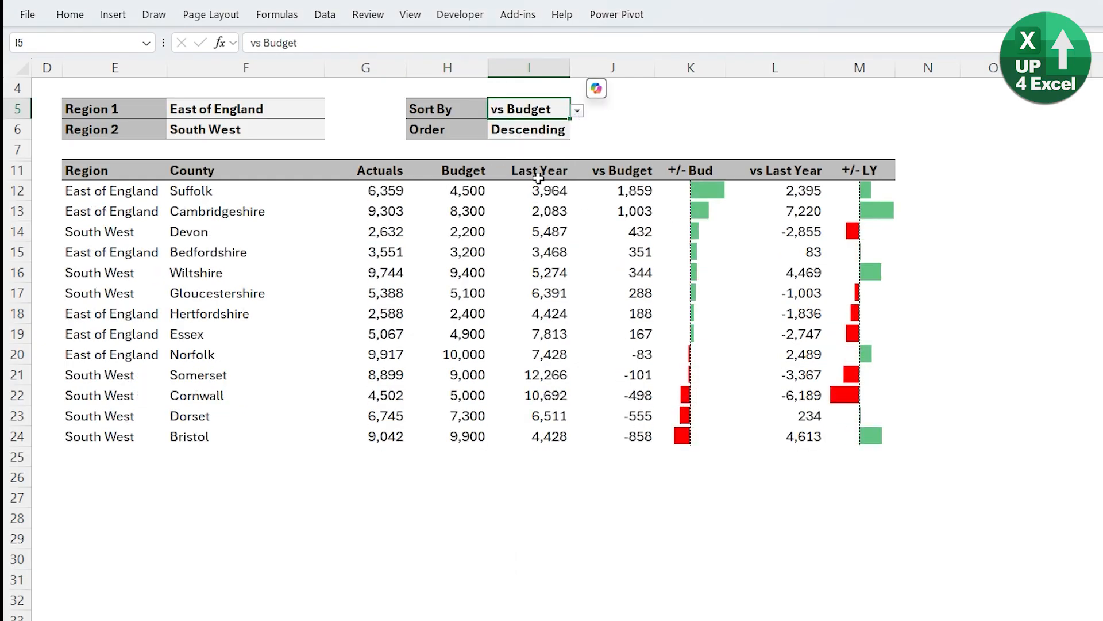
click(565, 129)
click(577, 131)
click(503, 144)
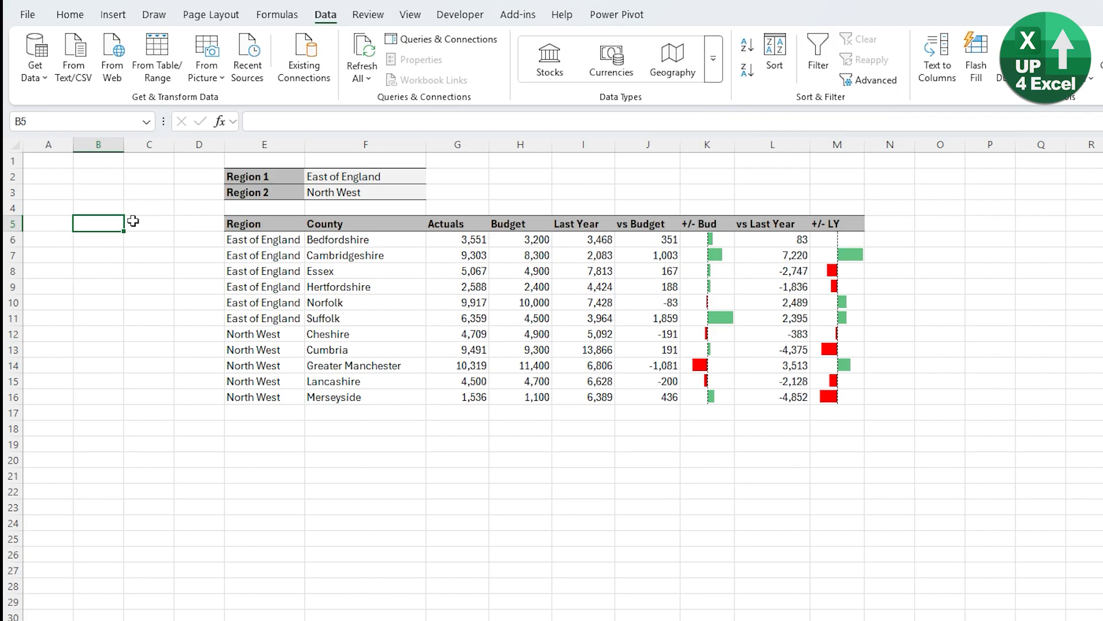
key(Down)
key(Right)
key(Right)
key(Right)
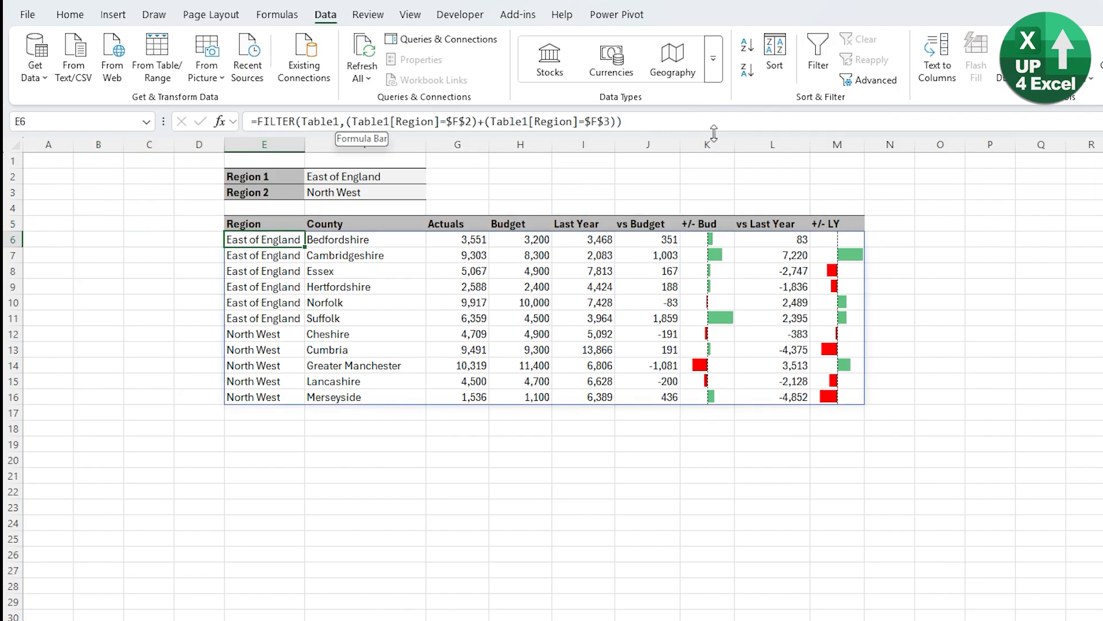
click(257, 121)
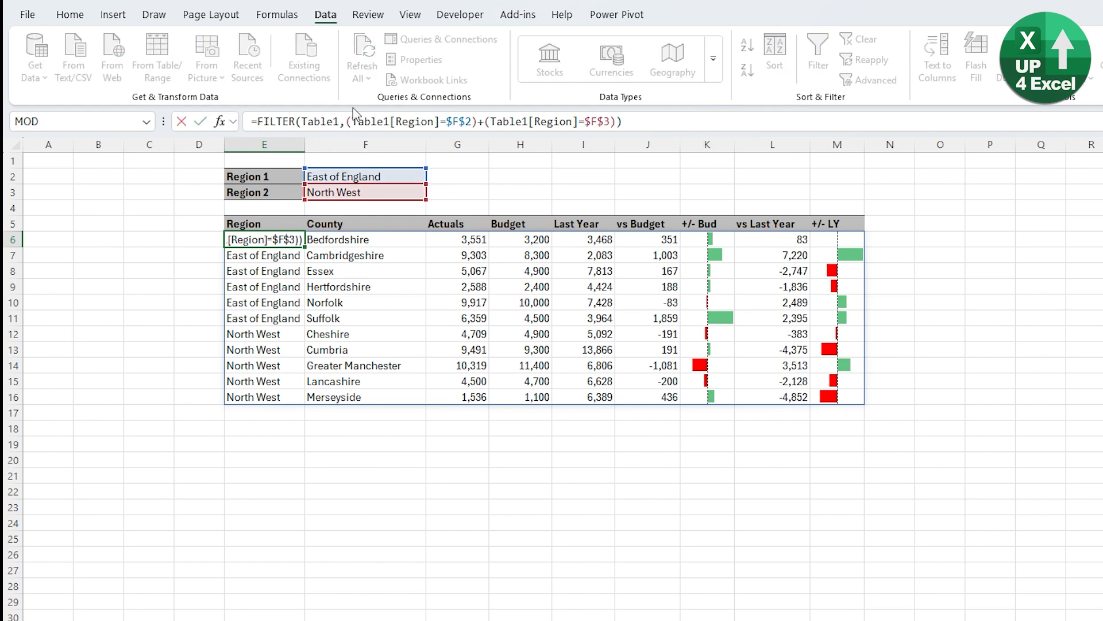
text(sortb)
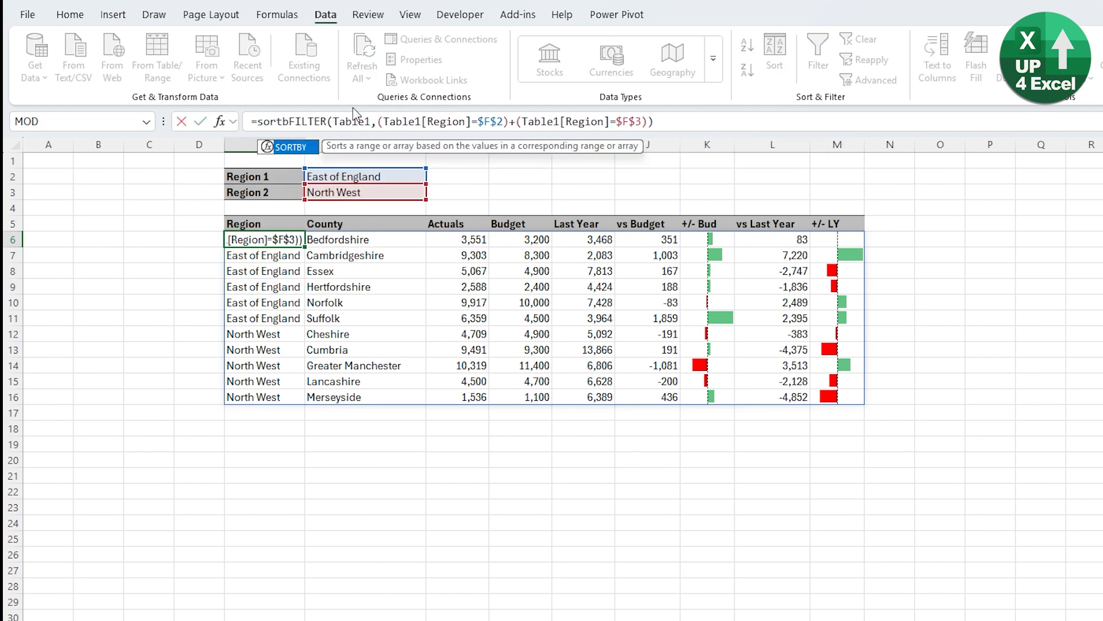
key(Tab)
click(682, 121)
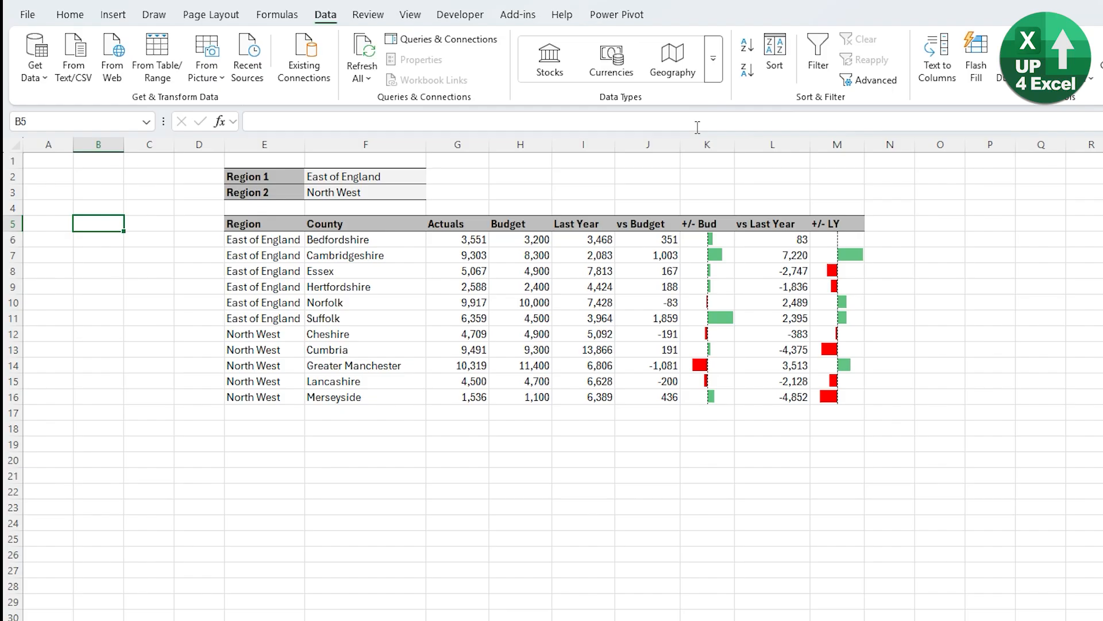
Enter the label Sort Value in B5 and select the report's FILTER formula cell E6.
text(Sort Value)
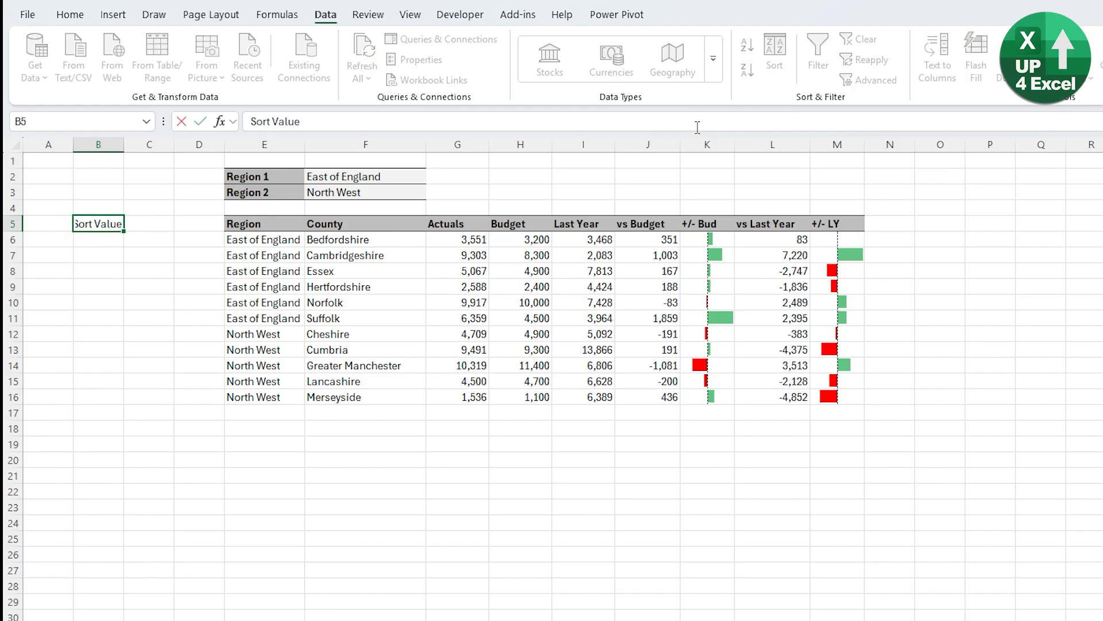
key(Return)
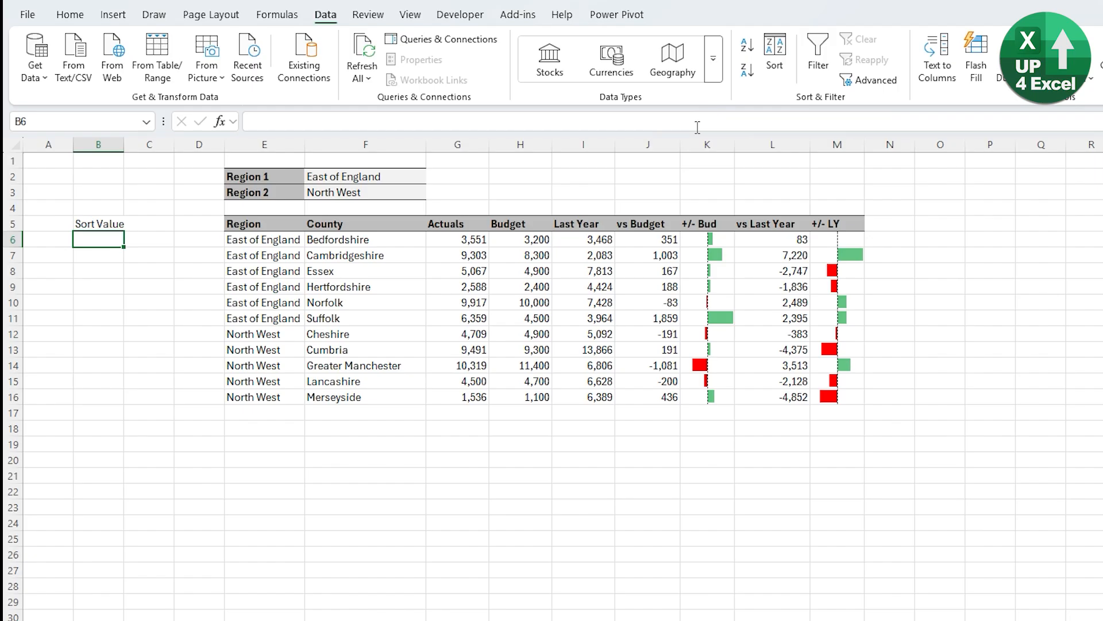
key(Right)
key(Right)
key(Right)
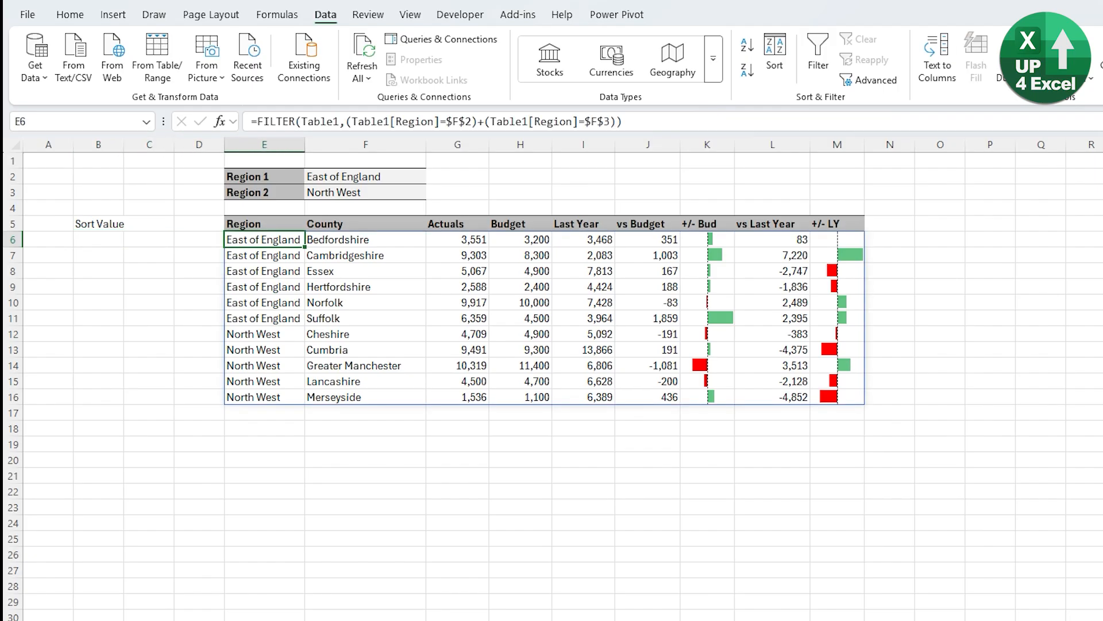
Enter =INDEX(E6#,,6) in B6 to return the sixth column of the filtered report as sort values.
click(101, 241)
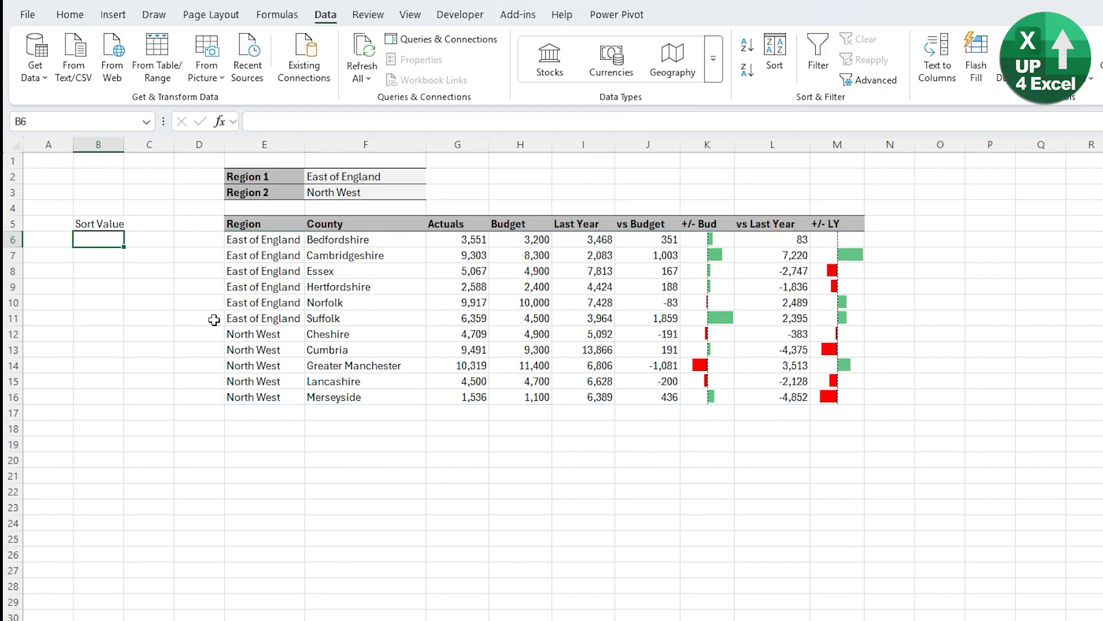
text(=)
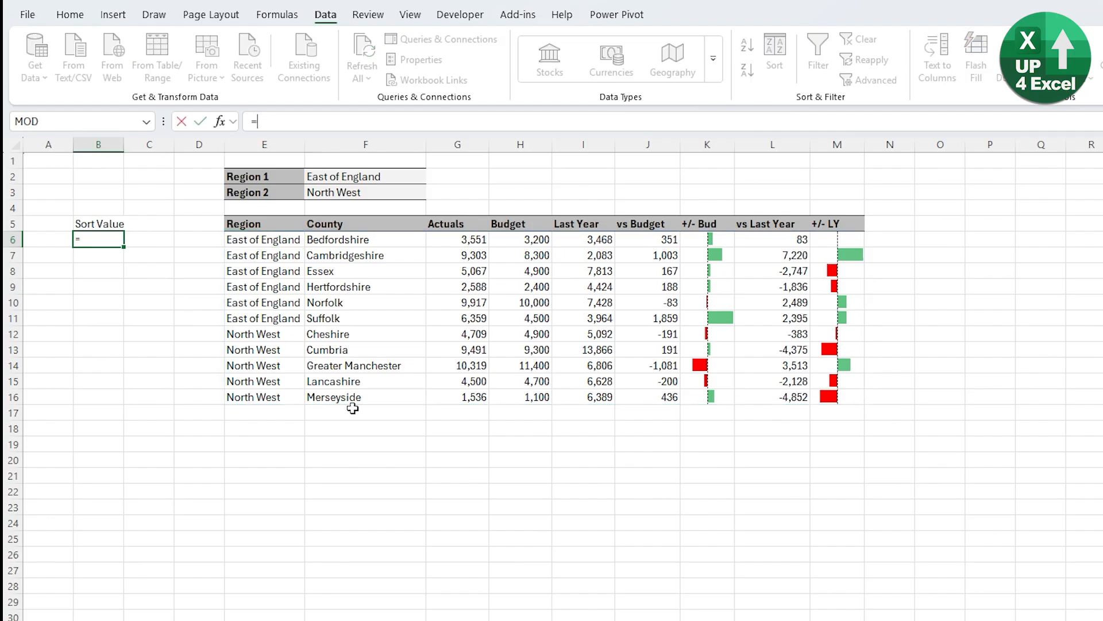
text(in)
key(Tab)
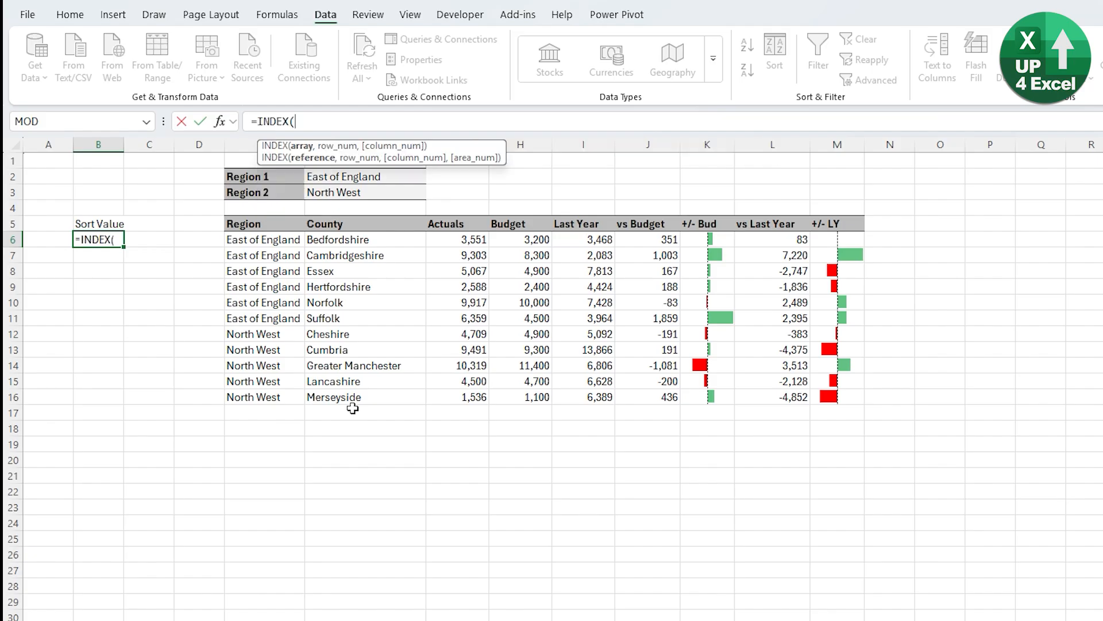
click(281, 239)
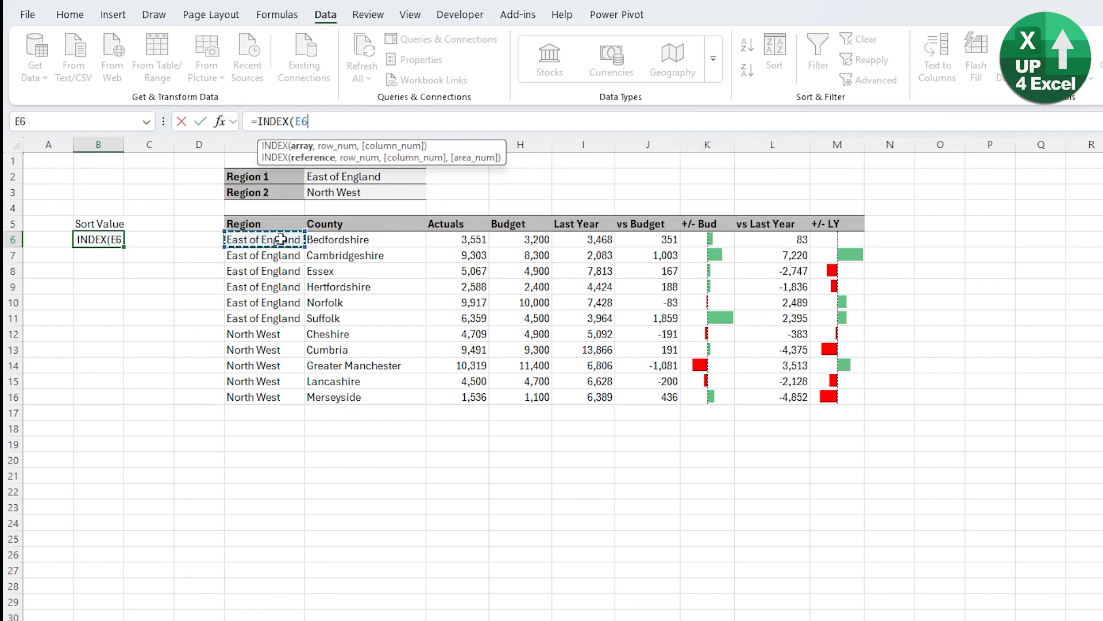
text(#)
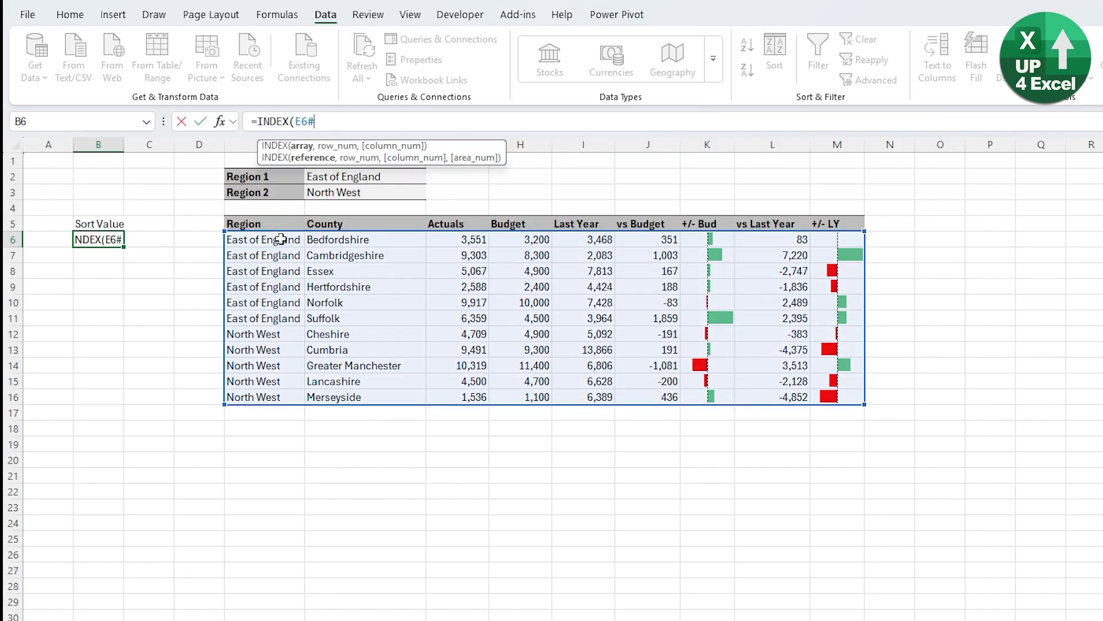
text(,,)
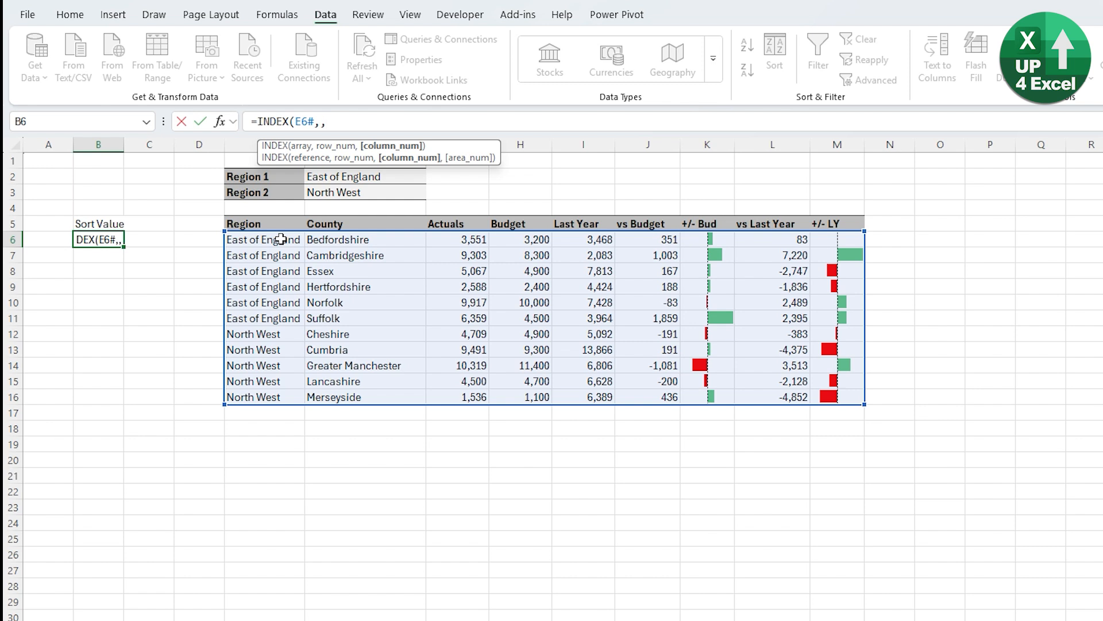
text(6))
key(Return)
key(Up)
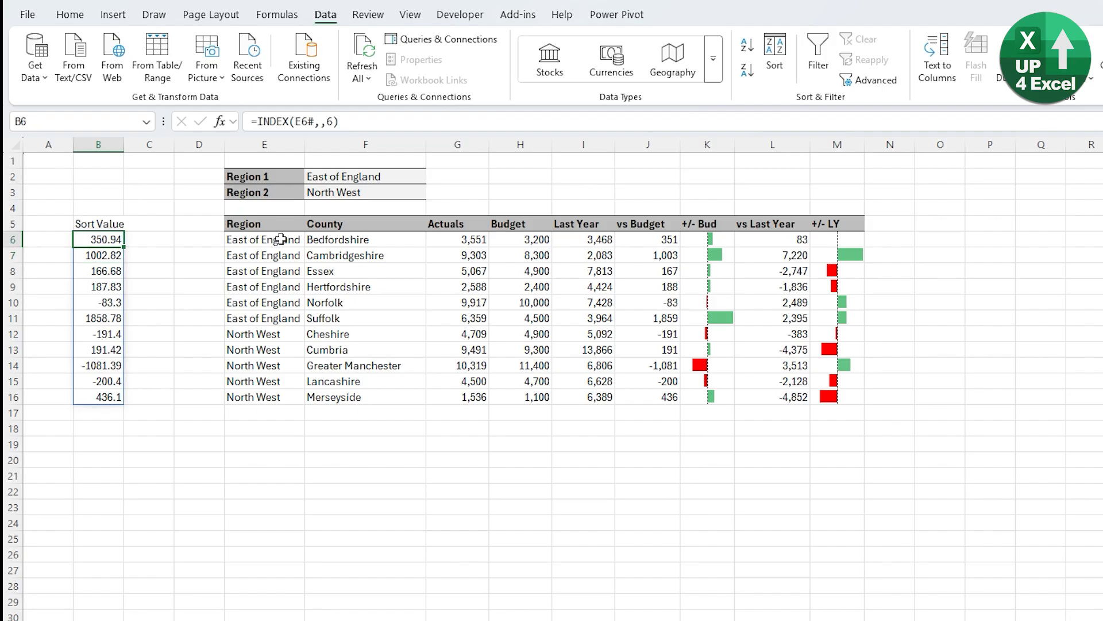
Test the spilled sort values by changing Region 2 to London, then to South West.
click(371, 192)
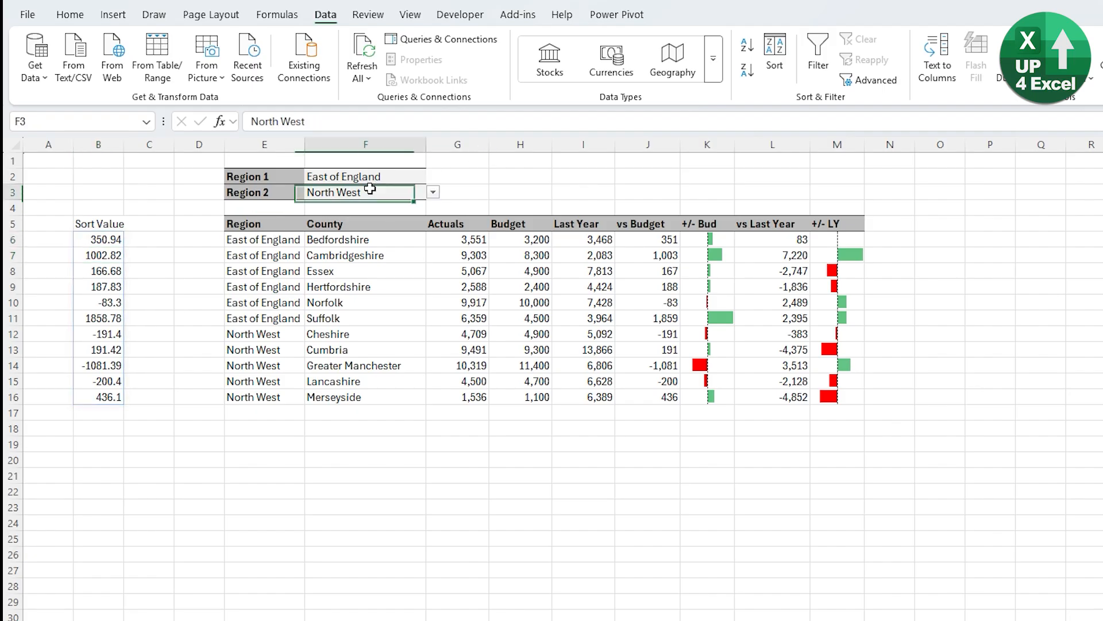
click(433, 193)
click(375, 234)
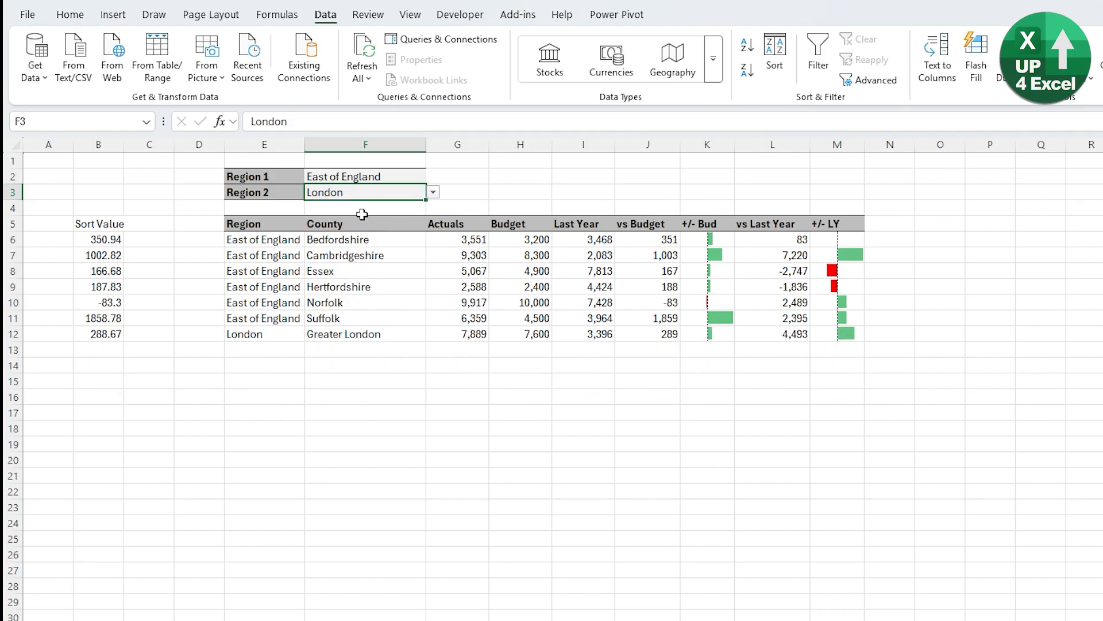
click(432, 193)
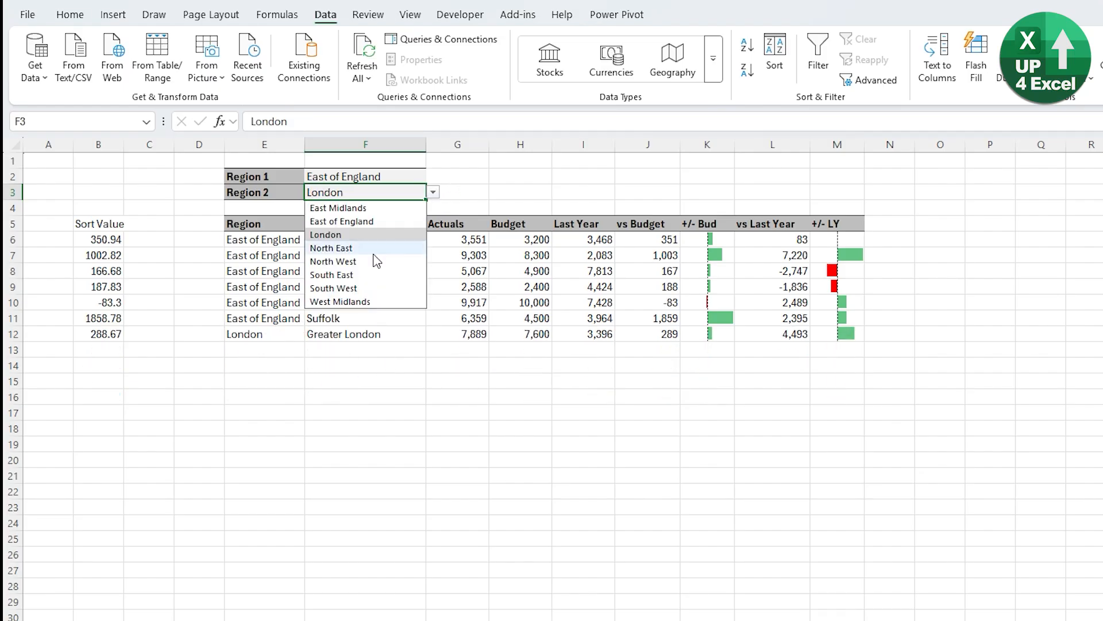
click(353, 289)
Compare the INDEX formula in B6 with the report's FILTER formula in E6.
click(98, 240)
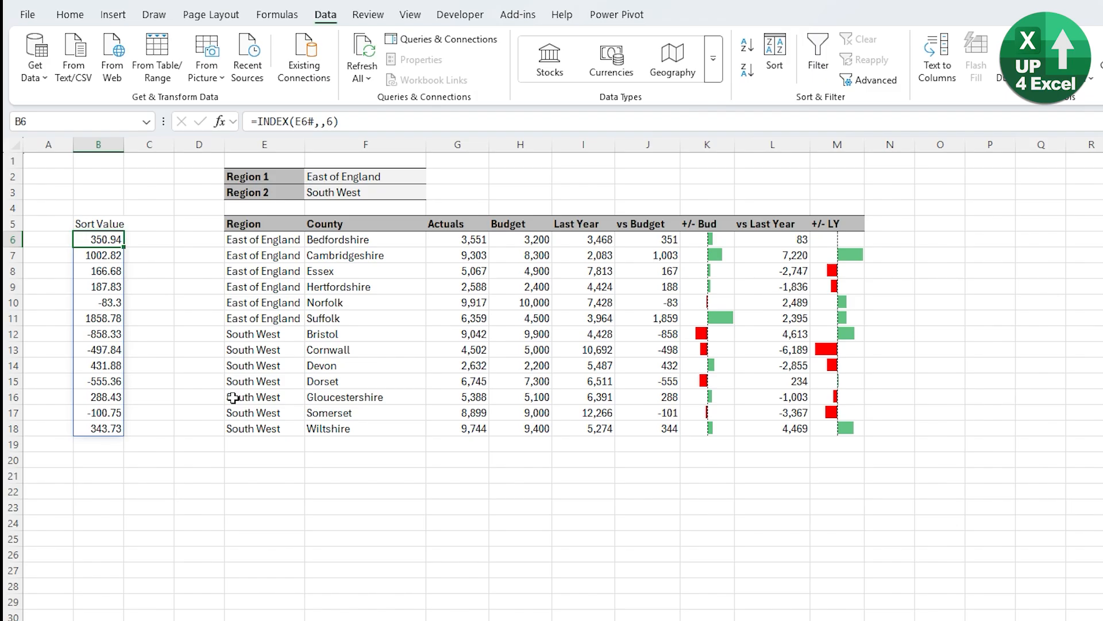
key(Right)
key(Right)
key(Right)
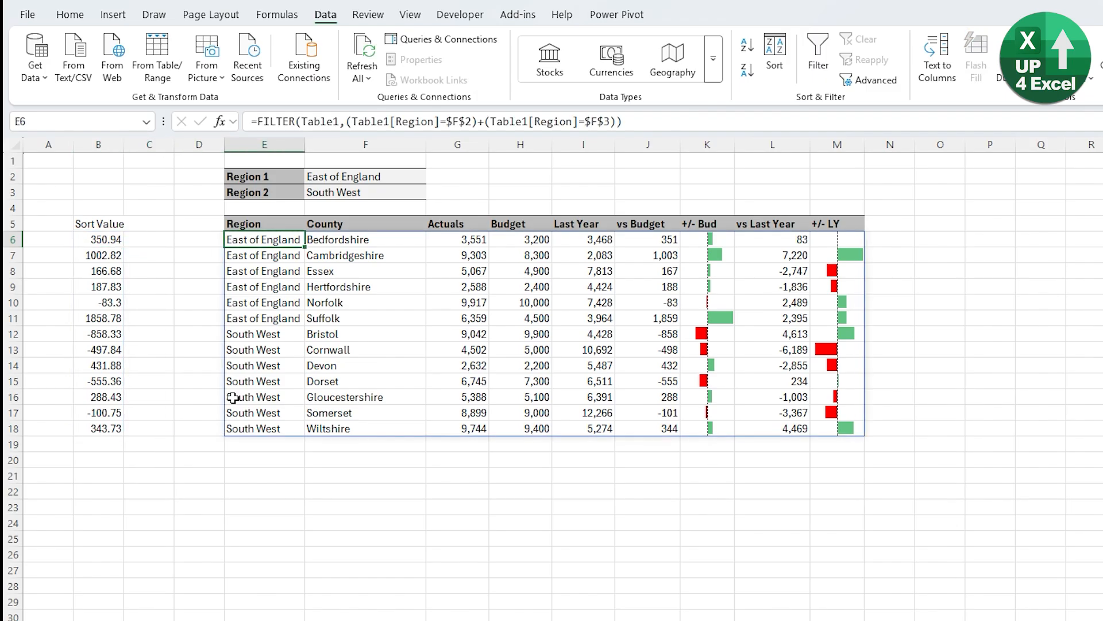
key(Left)
key(Left)
key(Left)
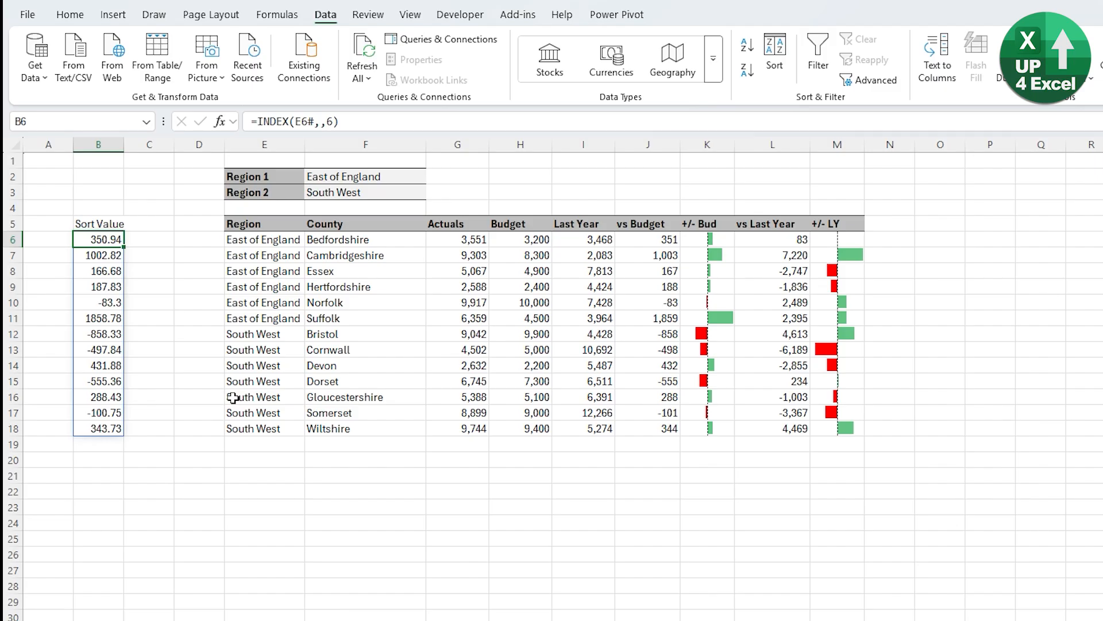
key(Right)
key(Right)
key(Right)
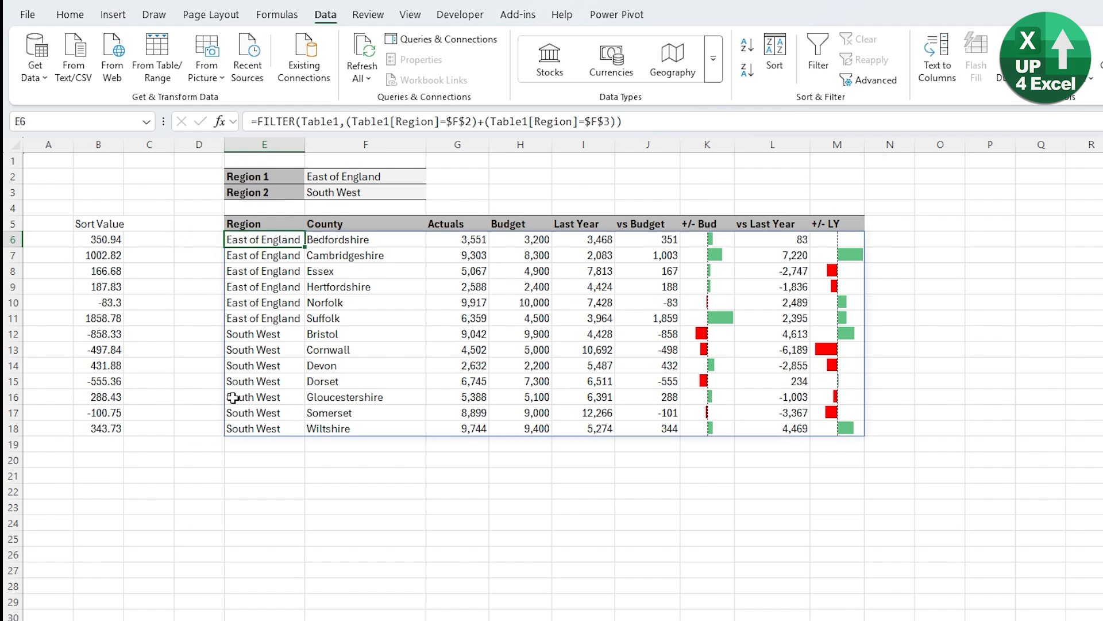
key(Left)
key(Left)
key(Left)
Copy the FILTER expression from E6 and substitute it for the E6# reference in B6's INDEX formula.
key(Right)
key(Right)
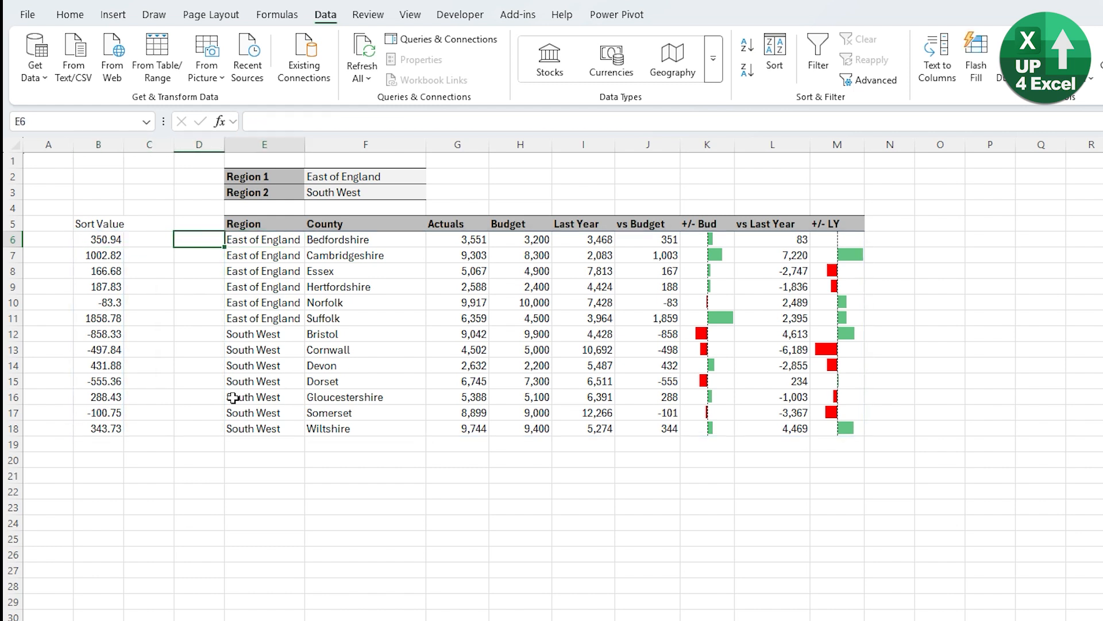
key(Right)
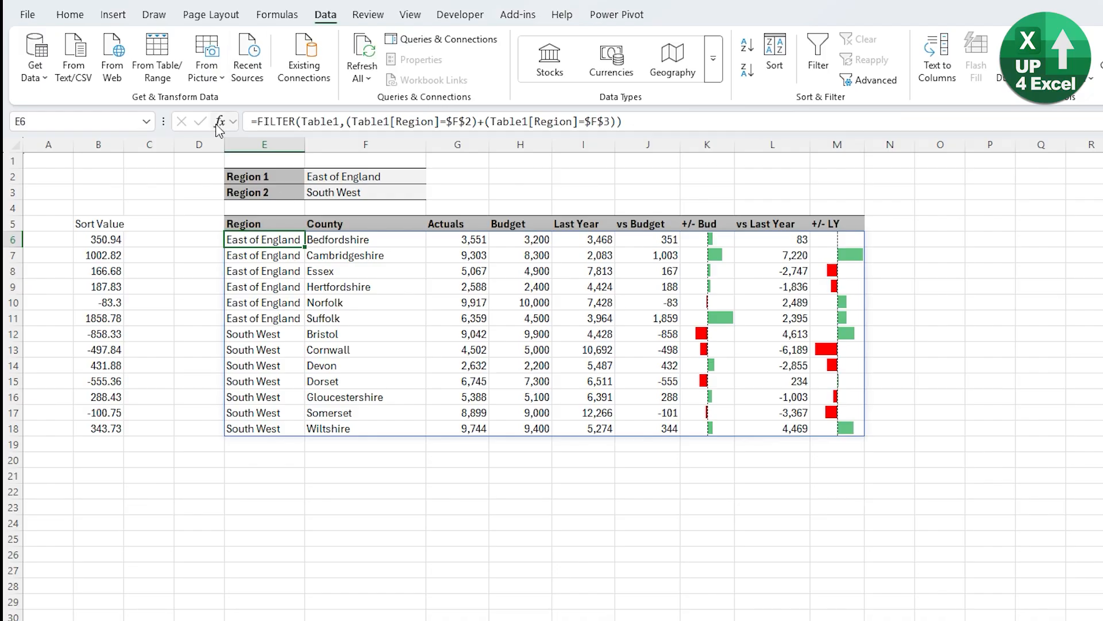
drag(257, 121, 645, 132)
key(ctrl+c)
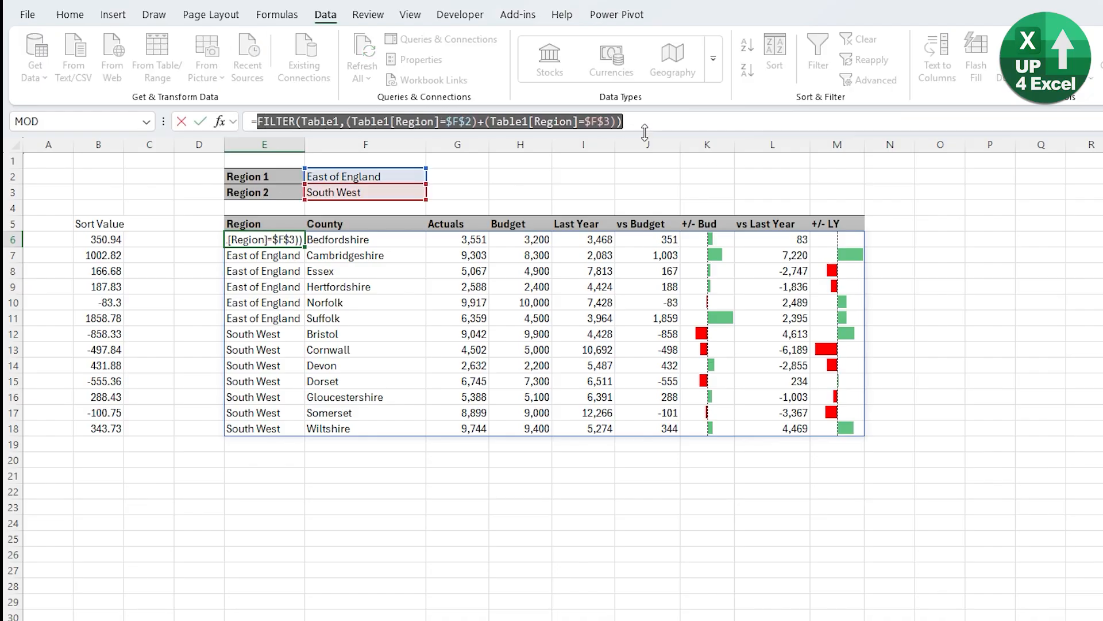
key(Escape)
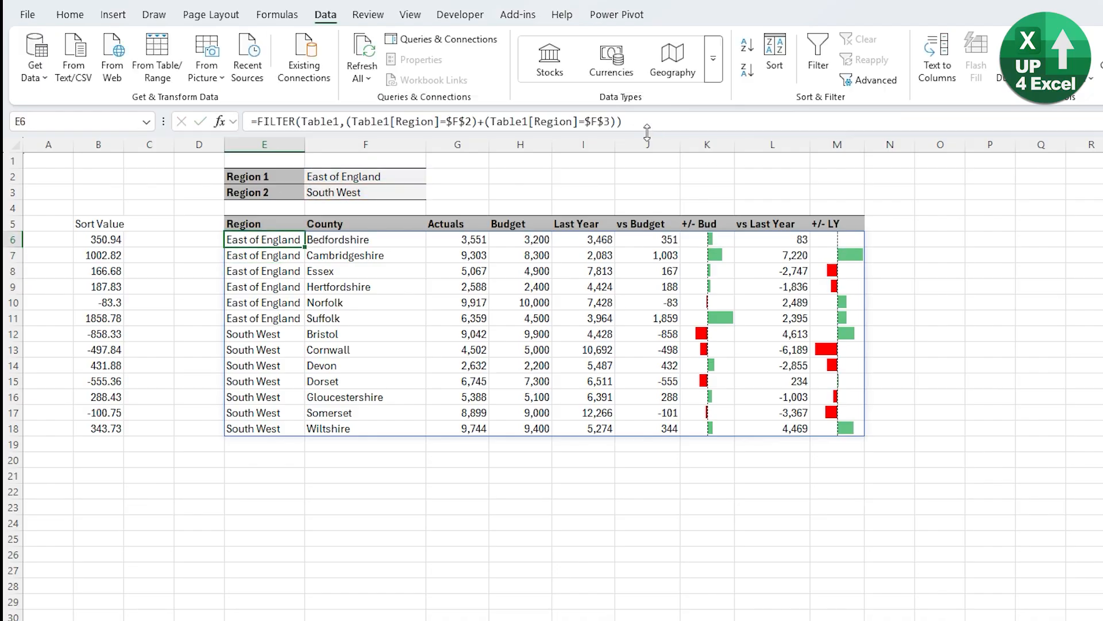
key(Left)
key(Left)
key(Left)
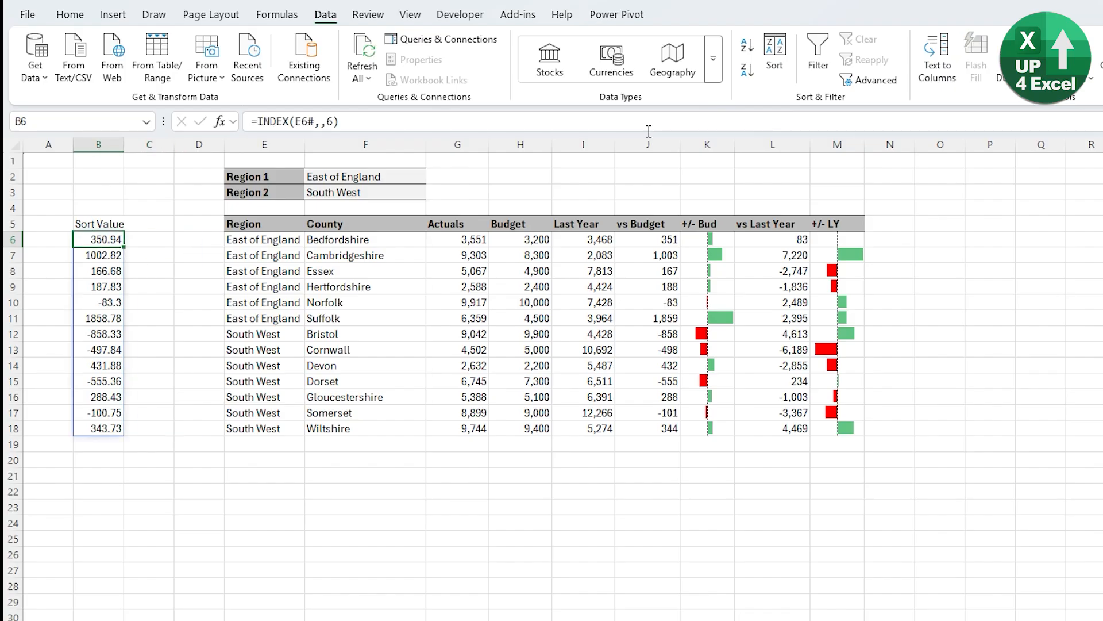
double_click(305, 121)
key(ctrl+v)
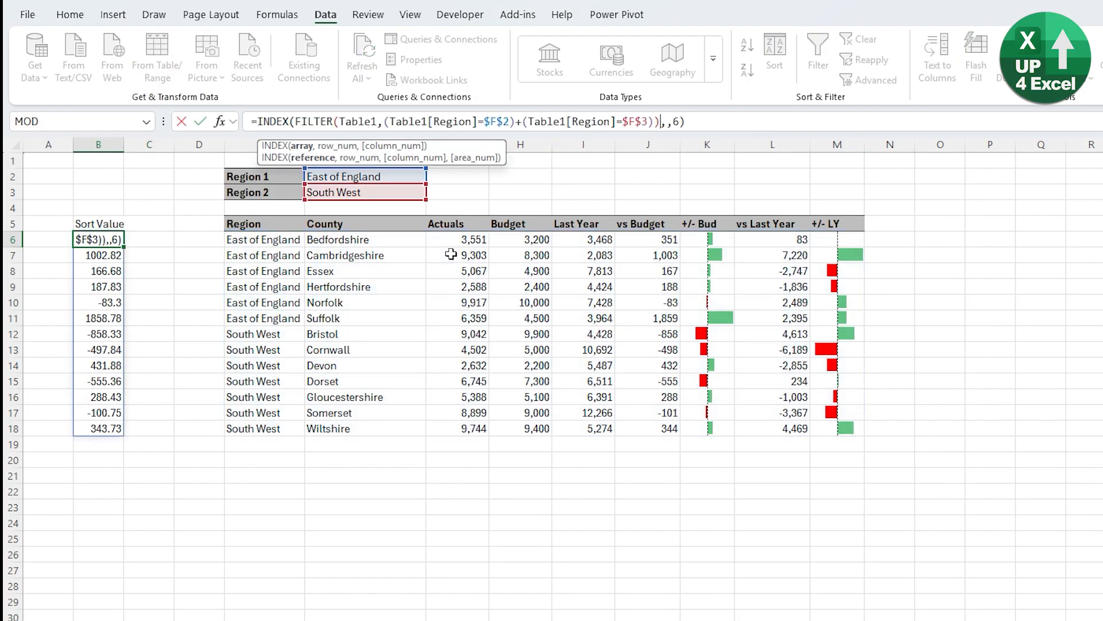
key(Return)
key(Up)
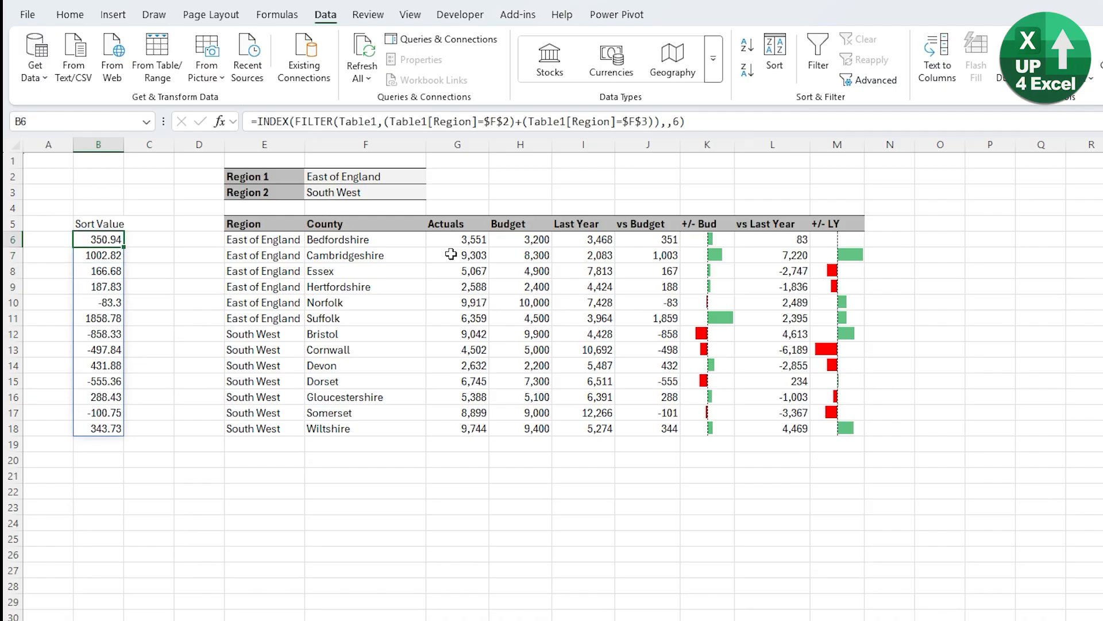
Enter the label Sort Order in C5, beside the Sort Value heading.
key(Right)
key(Right)
key(Right)
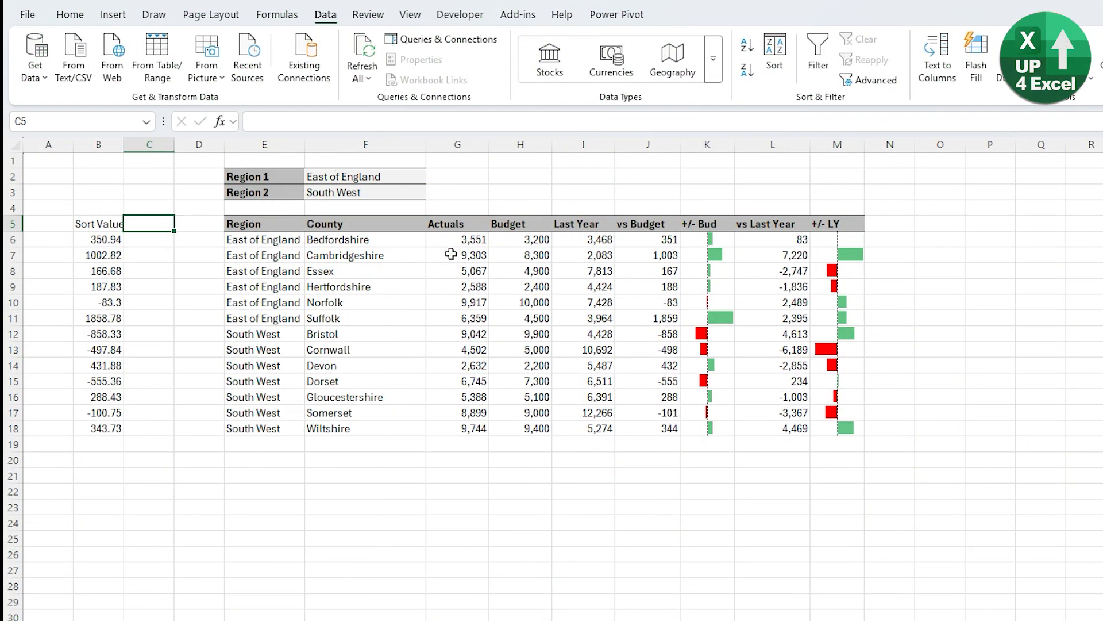
text(Sort)
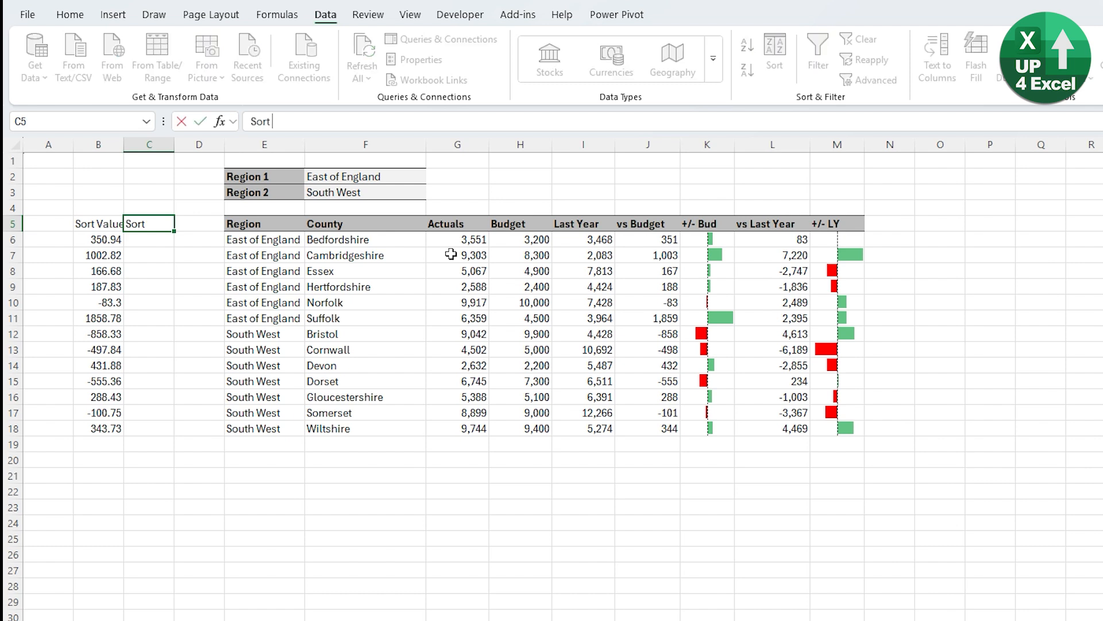
text( Order)
key(Return)
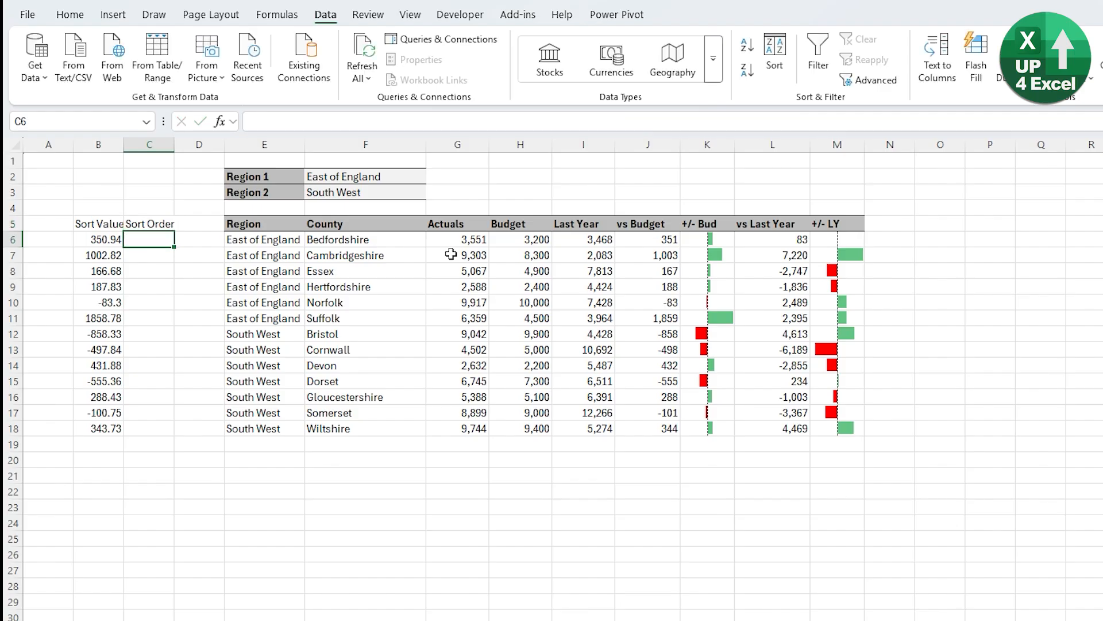
Enter =RANK.EQ(B6#,B6#) in C6 to rank all the sort values.
text(=rank)
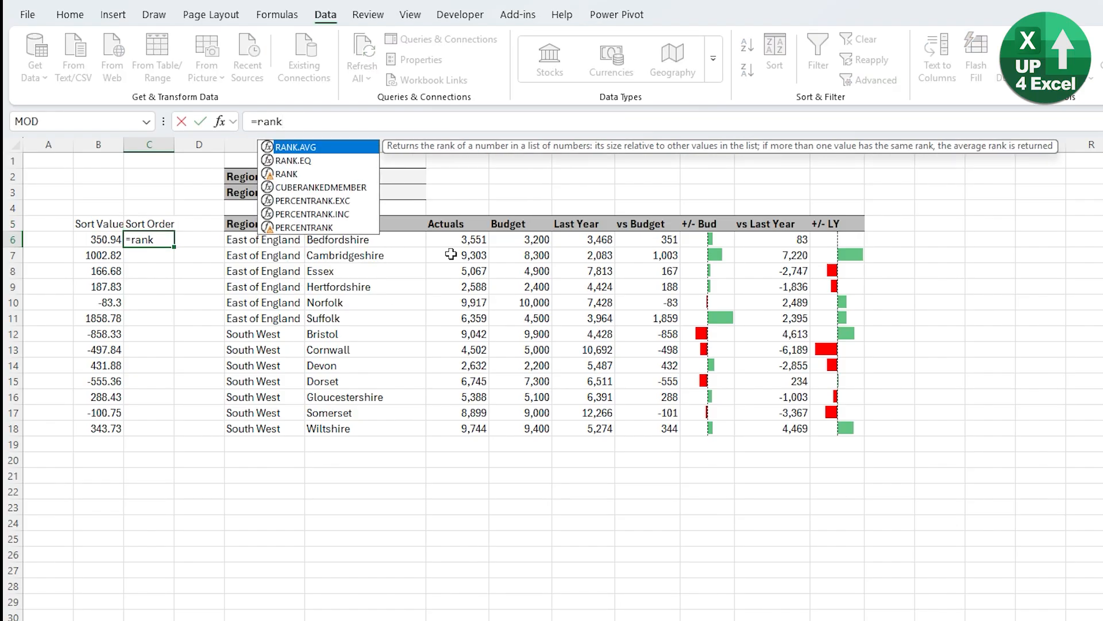
key(Down)
key(Tab)
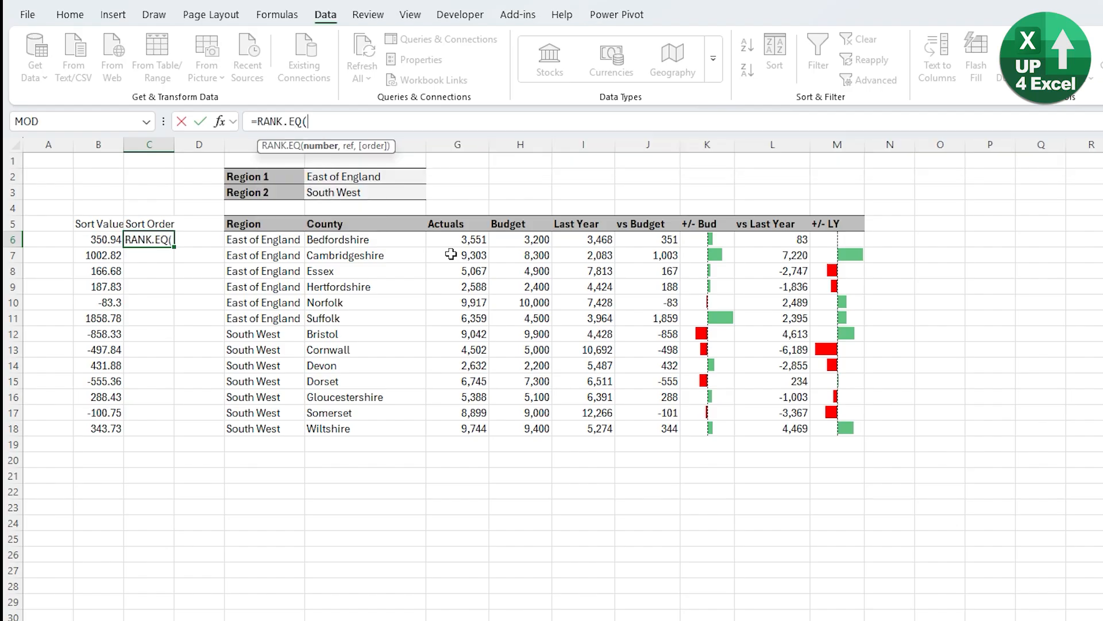
key(Left)
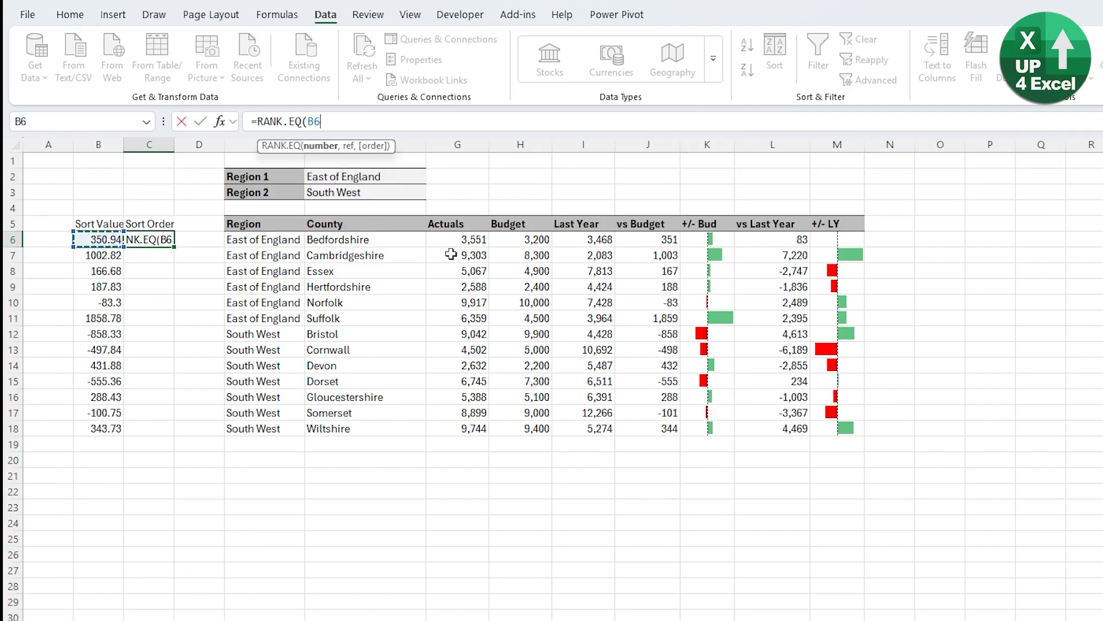
text(#,)
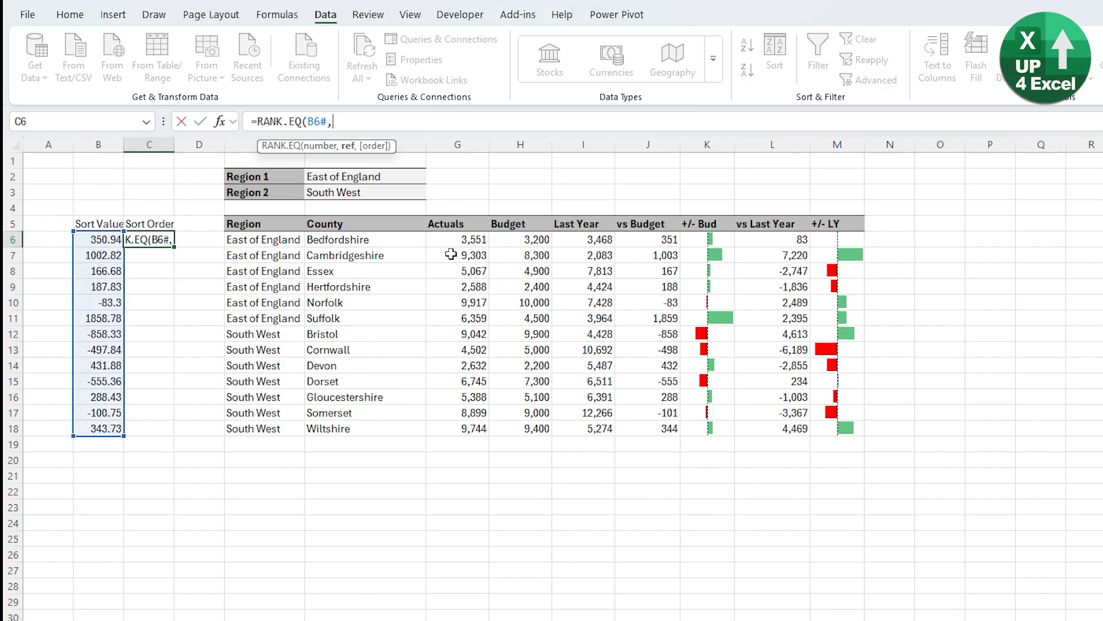
key(Left)
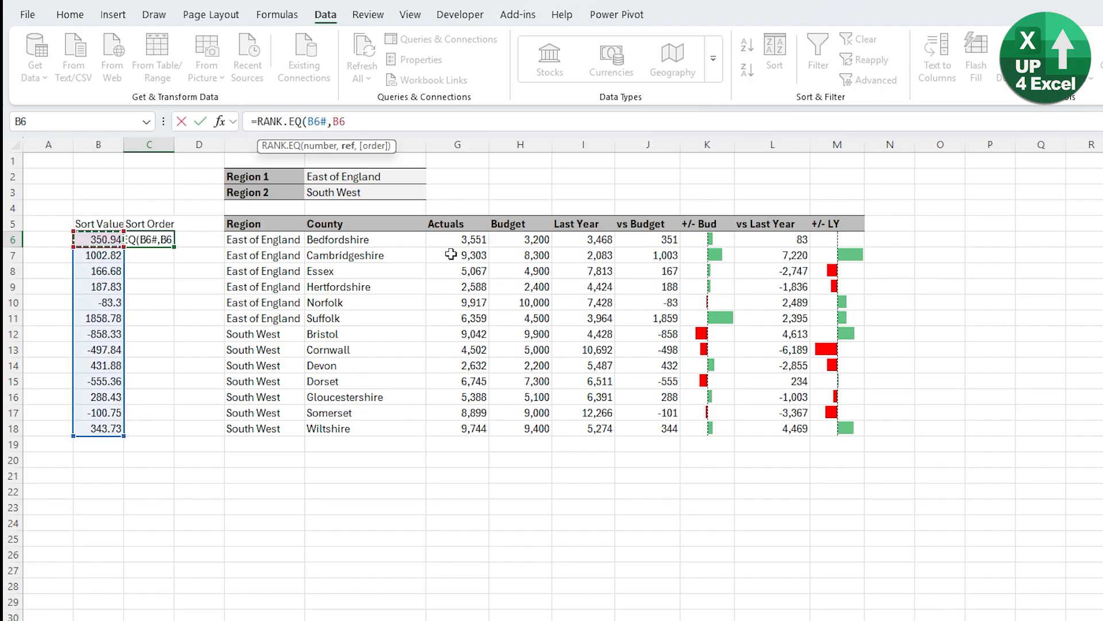
text(#))
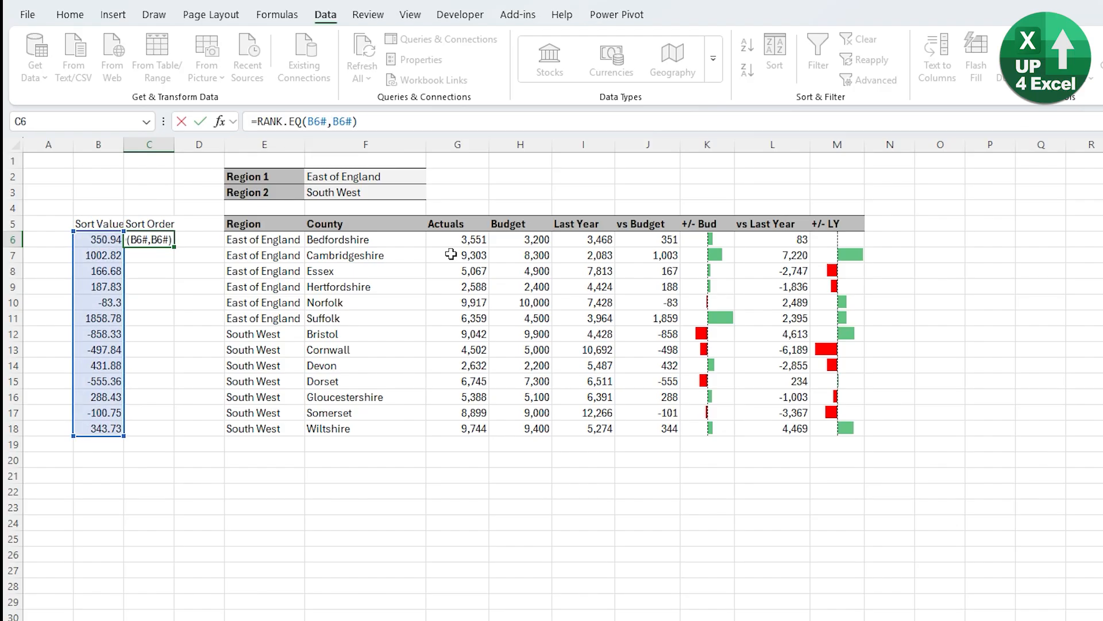
key(Return)
key(Up)
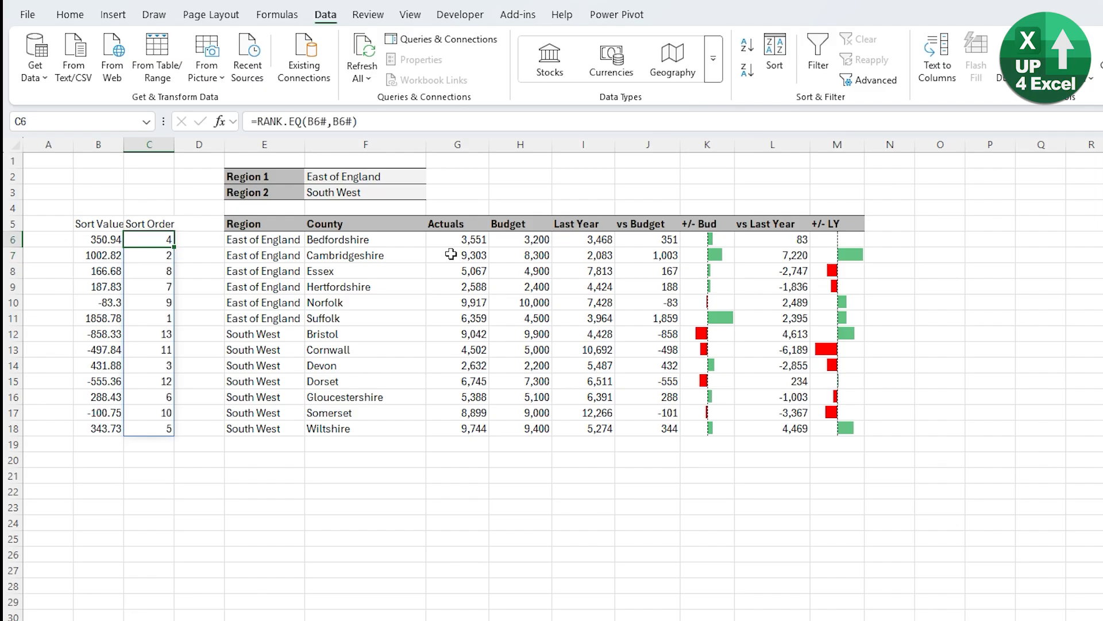
Set the column number in B6's INDEX formula to 1 and check the ranking formula in C6.
key(Left)
click(681, 122)
key(BackSpace)
text(1)
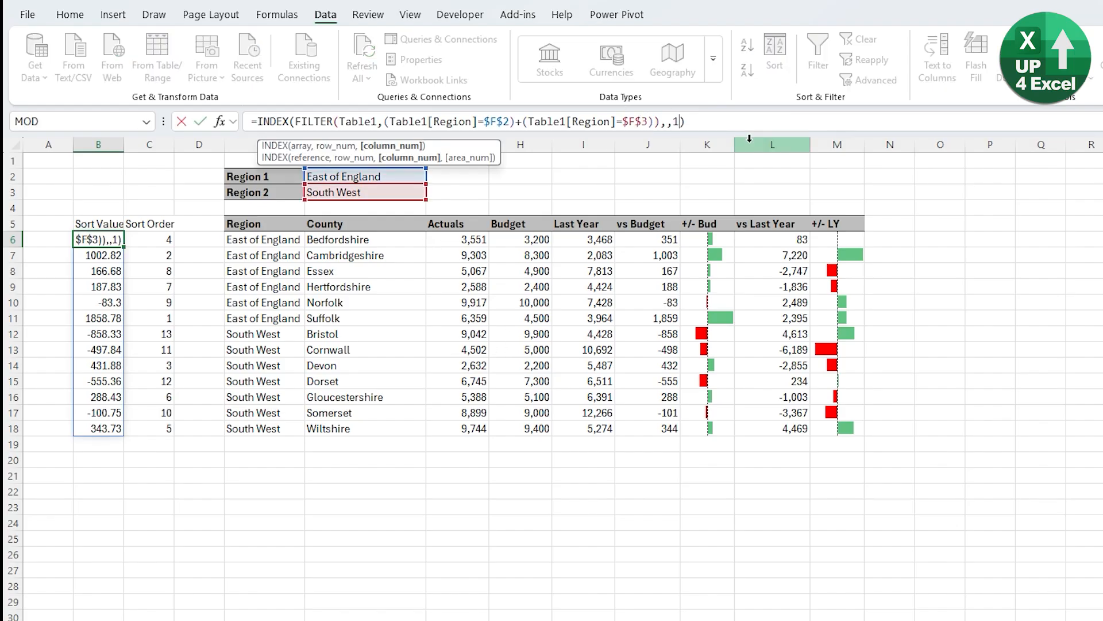
key(Return)
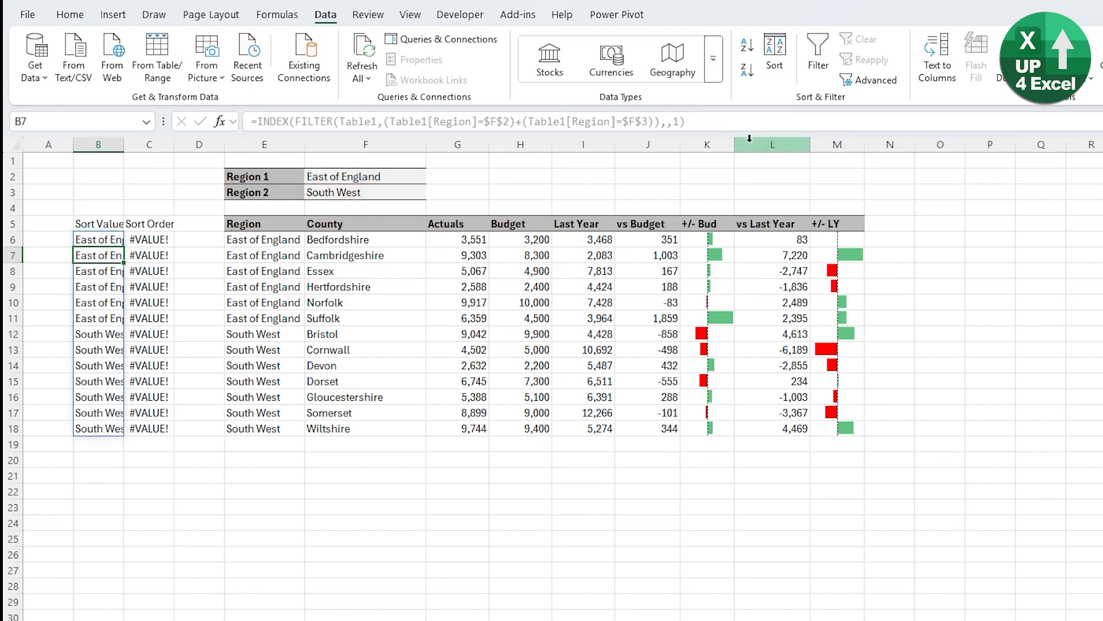
key(Right)
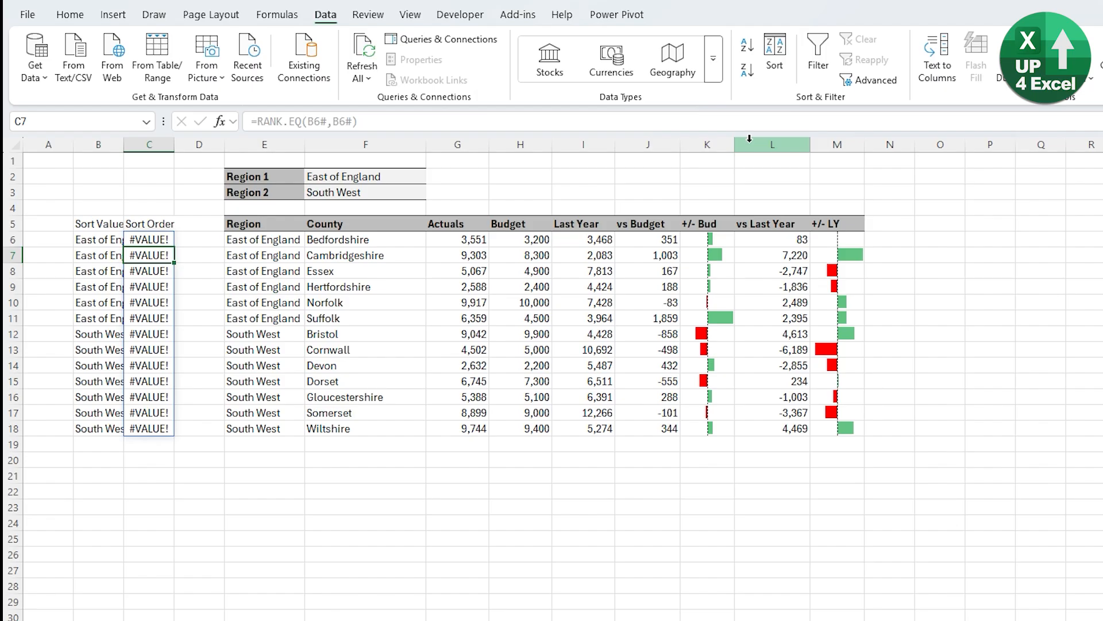
key(Up)
key(Left)
key(Right)
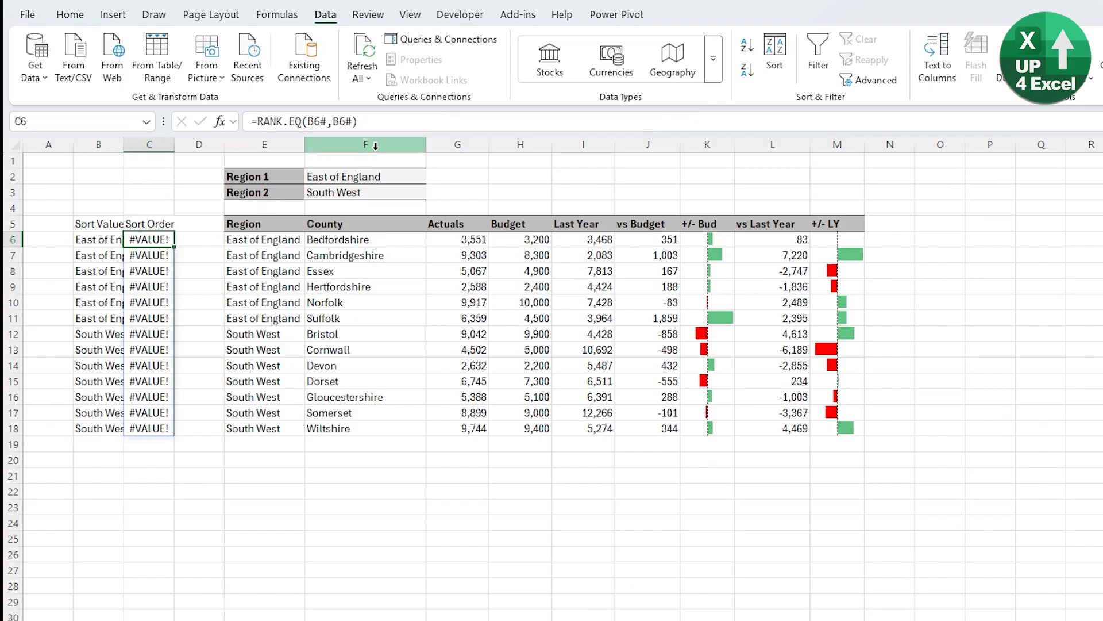
Replace the Sort Order formula in C6 with =COUNTIFS(B6#,"<"&B6#) to rank both text and numeric sort values.
click(256, 122)
key(shift+End)
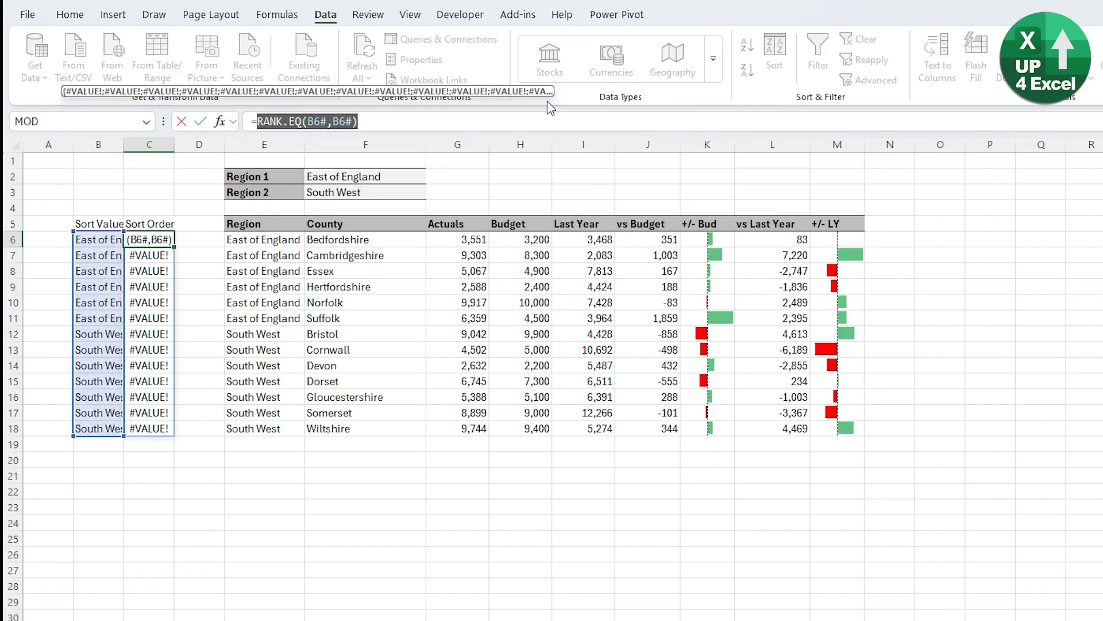
text(=coun)
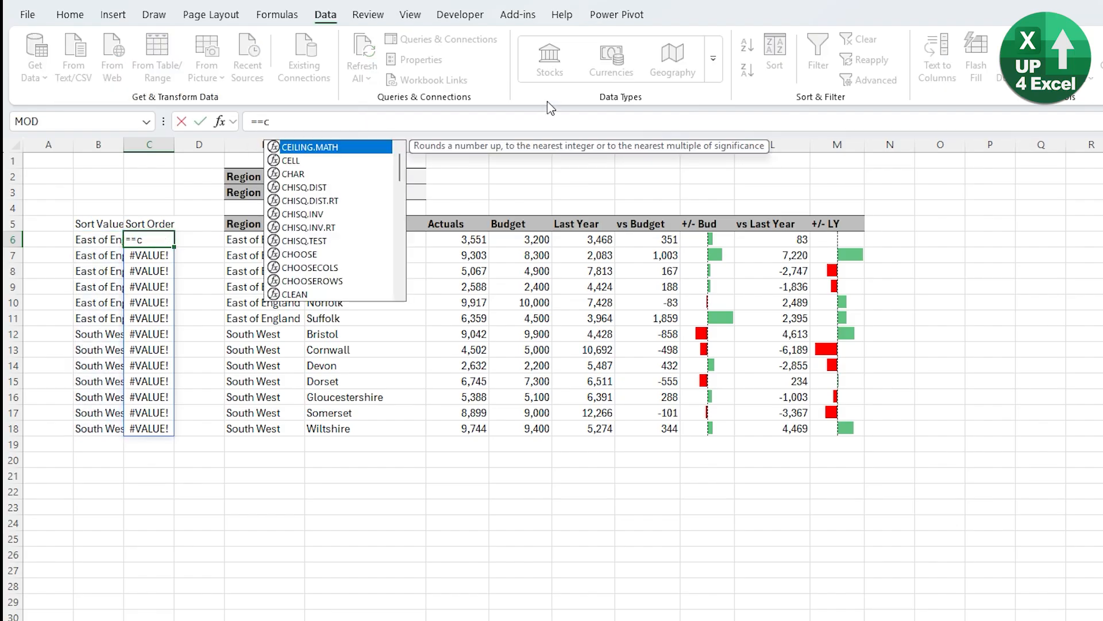
key(Down)
key(Down)
key(Down)
key(Down)
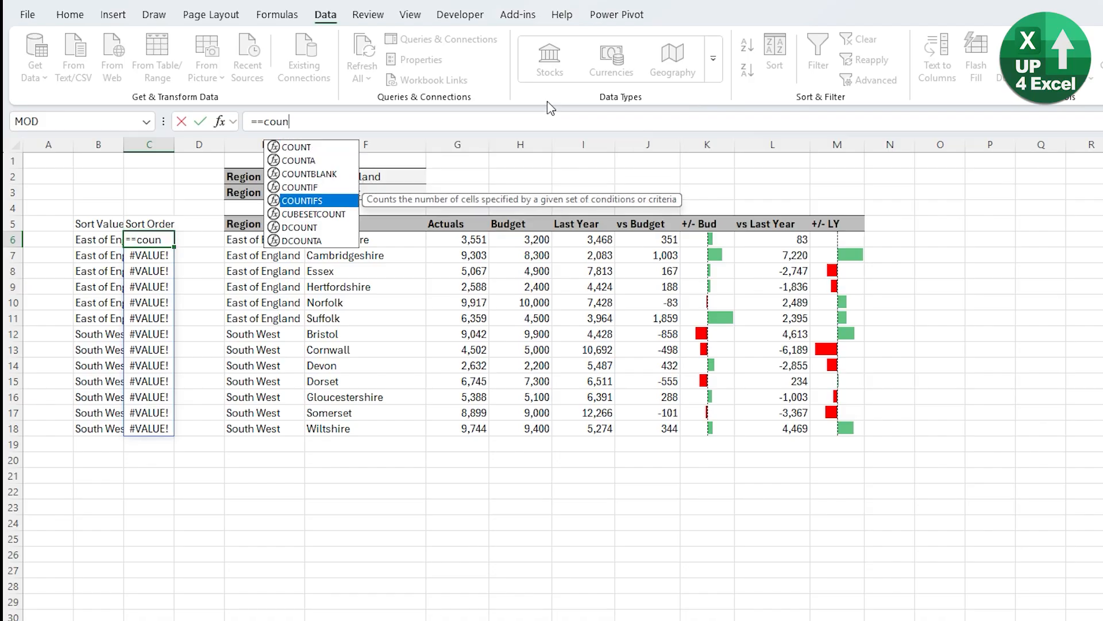
key(Tab)
text(B6#,)
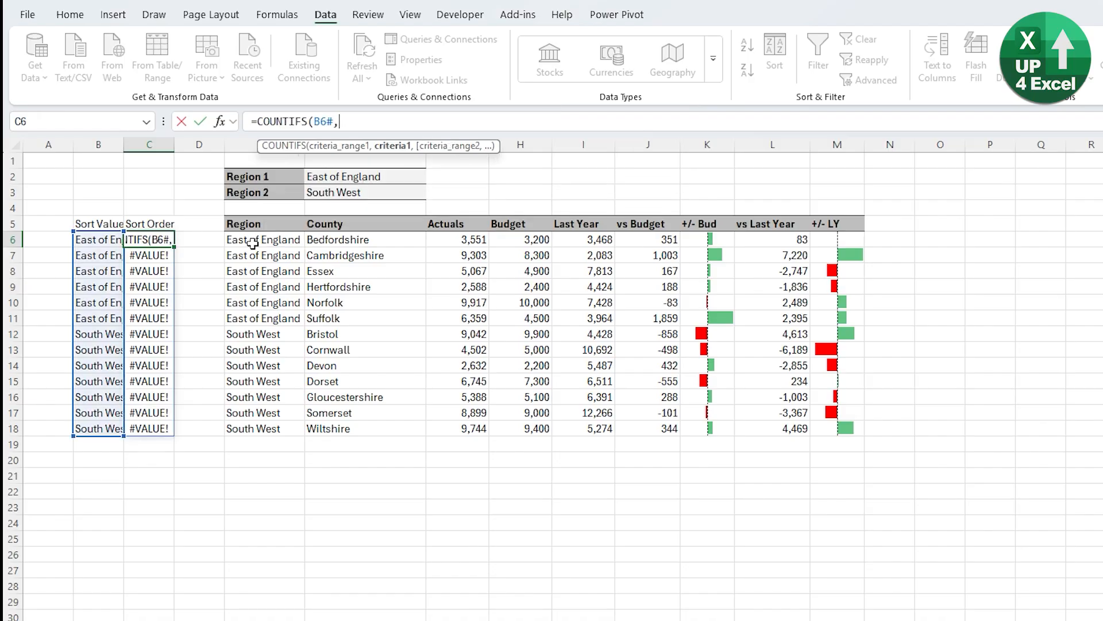
text("<"&)
click(101, 239)
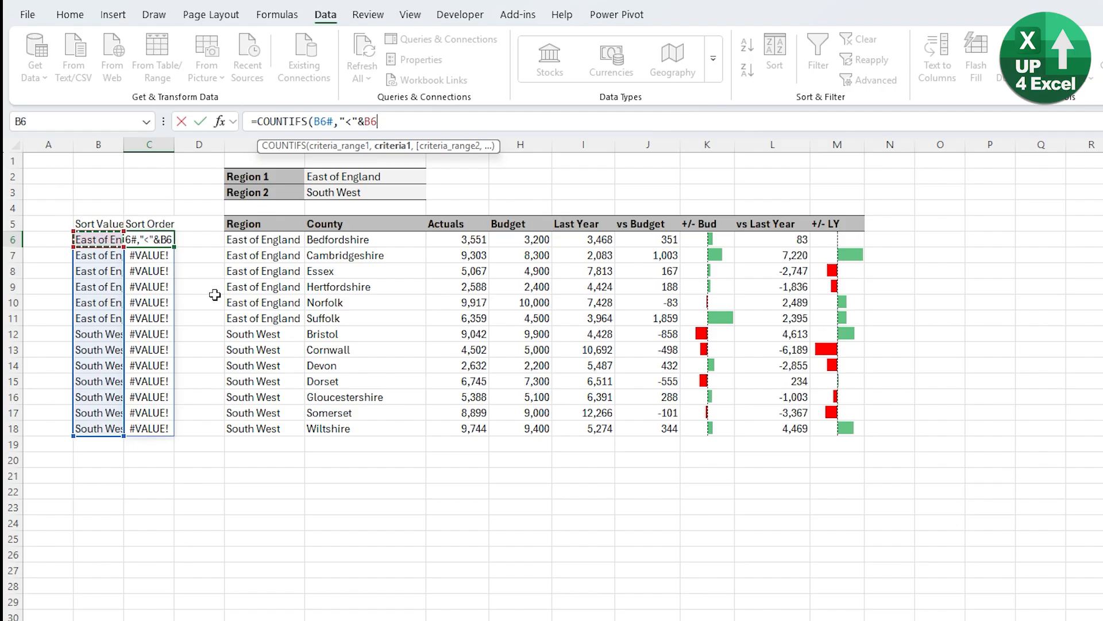
text(#)
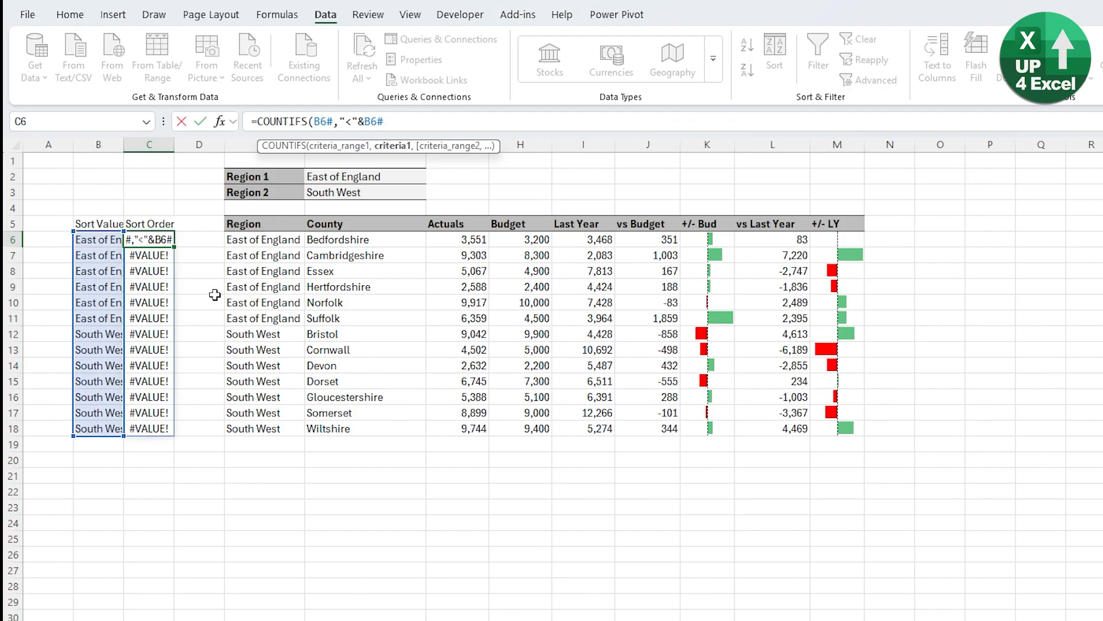
text())
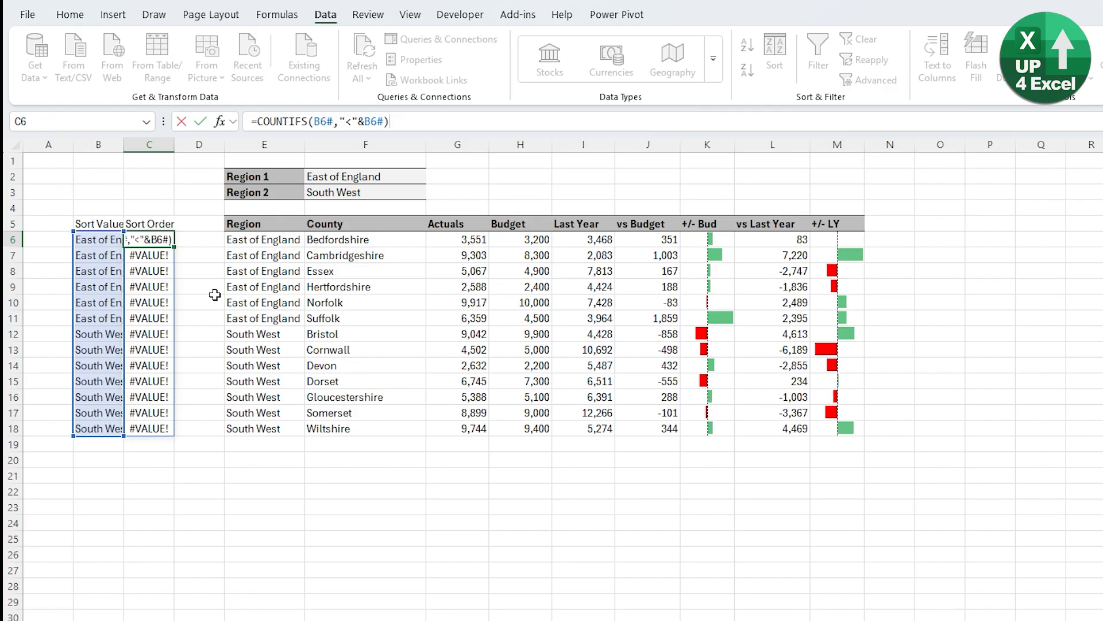
key(Return)
key(Up)
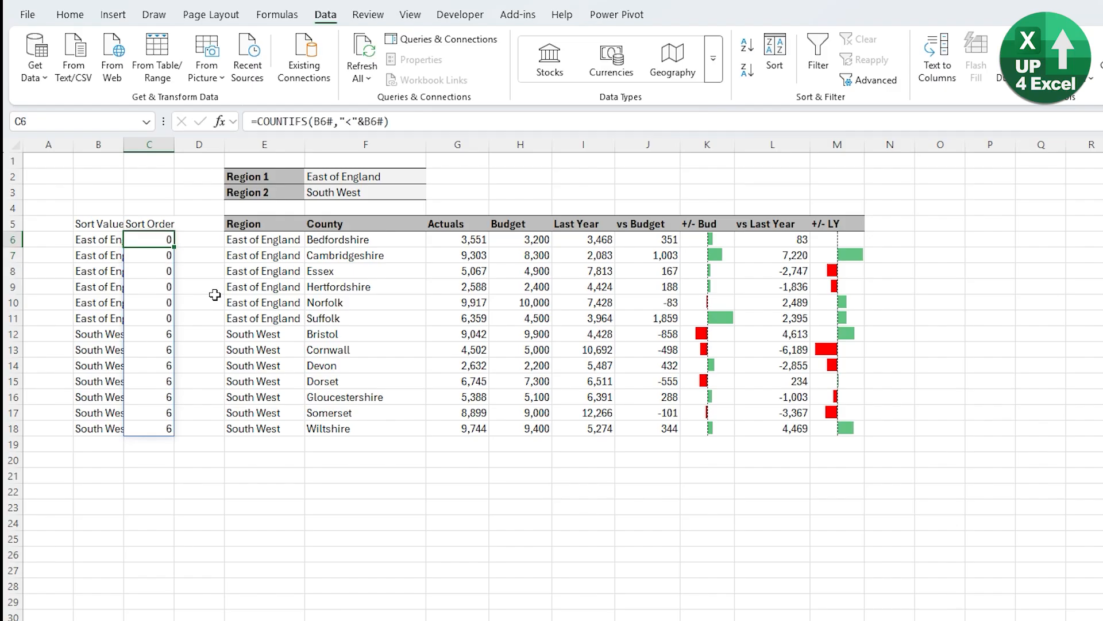
Set the column number in B6's INDEX formula to 2 and autofit column B to the county names.
click(110, 239)
click(683, 122)
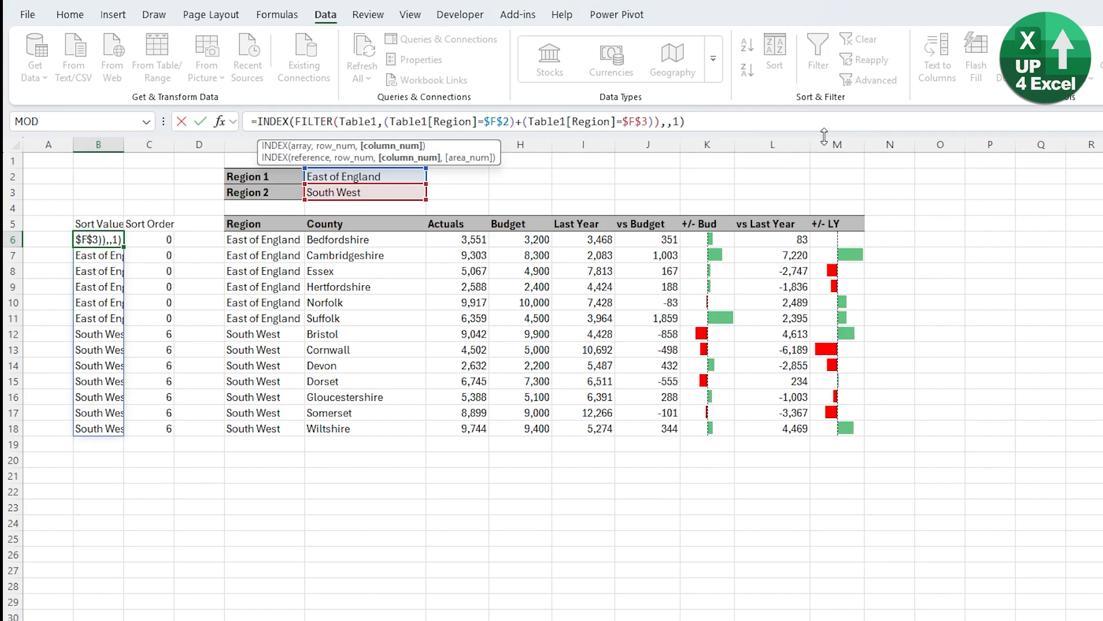
key(BackSpace)
text(2)
key(Return)
key(Right)
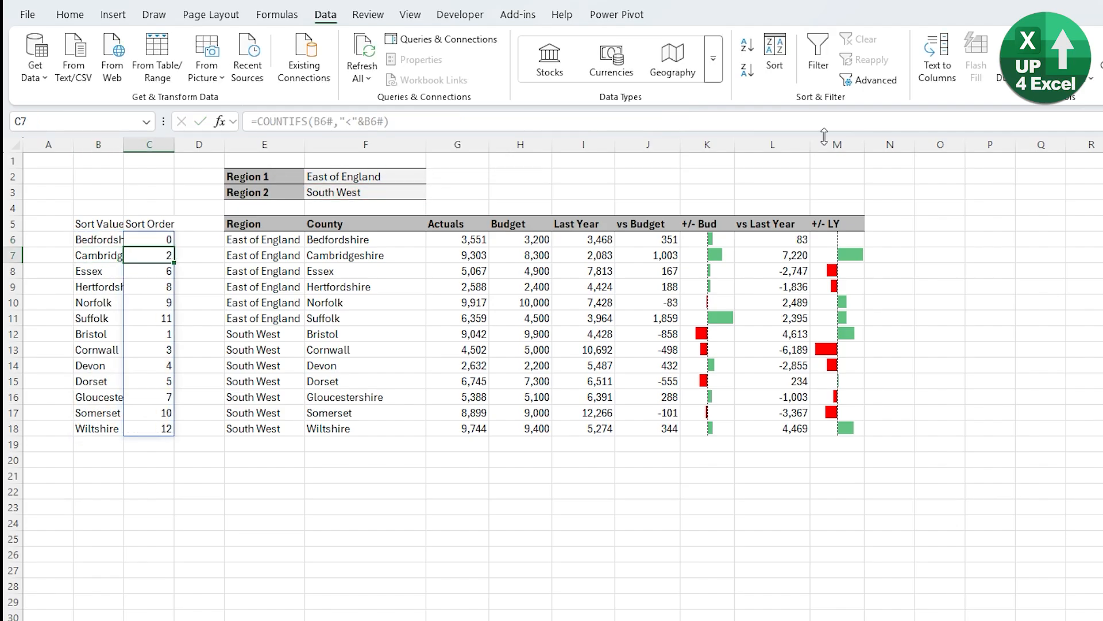
key(Left)
key(Right)
double_click(123, 144)
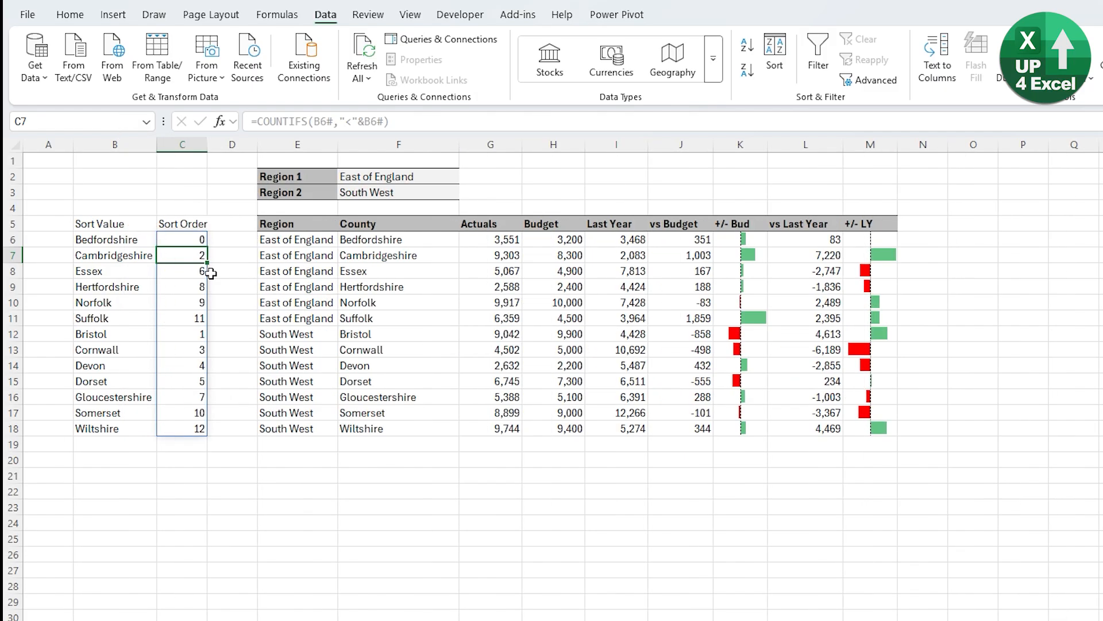
Set the column number in B6's INDEX formula to 4 to rank by Budget.
click(119, 238)
click(675, 122)
key(Delete)
text(4)
key(Return)
key(Right)
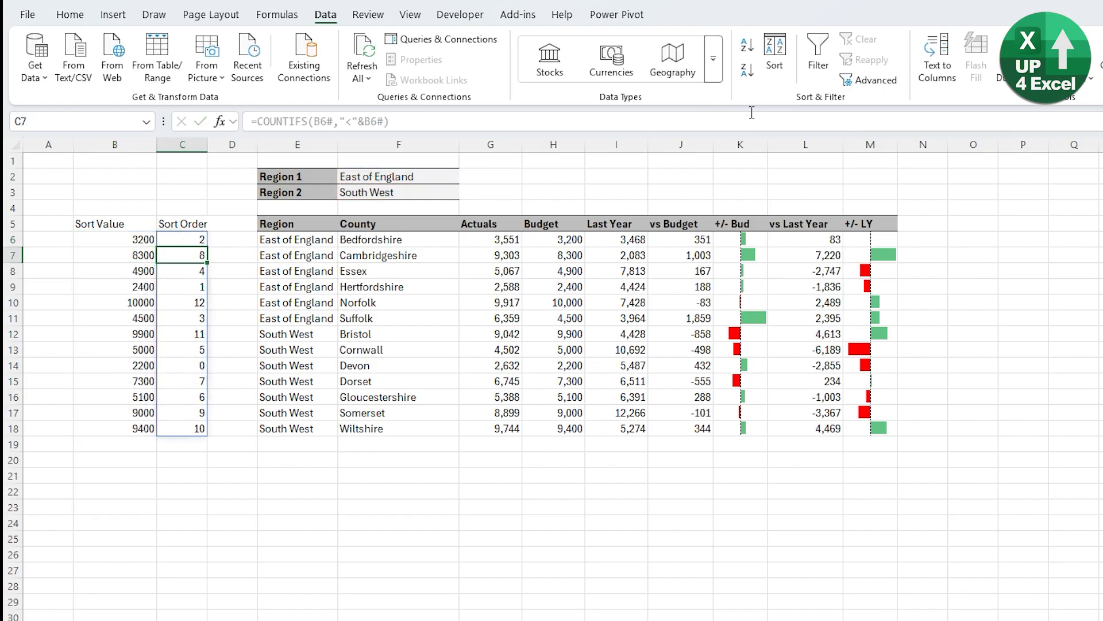
Wrap the FILTER formula in E6 in SORTBY, using the spilled Sort Order range C6# as the sort array.
key(Up)
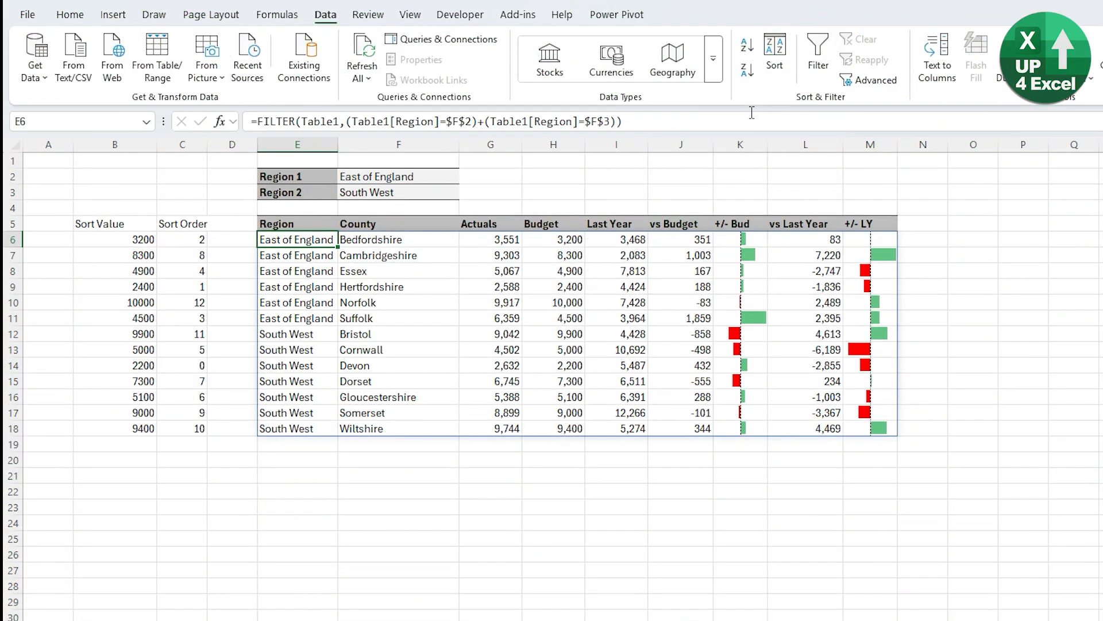
click(259, 121)
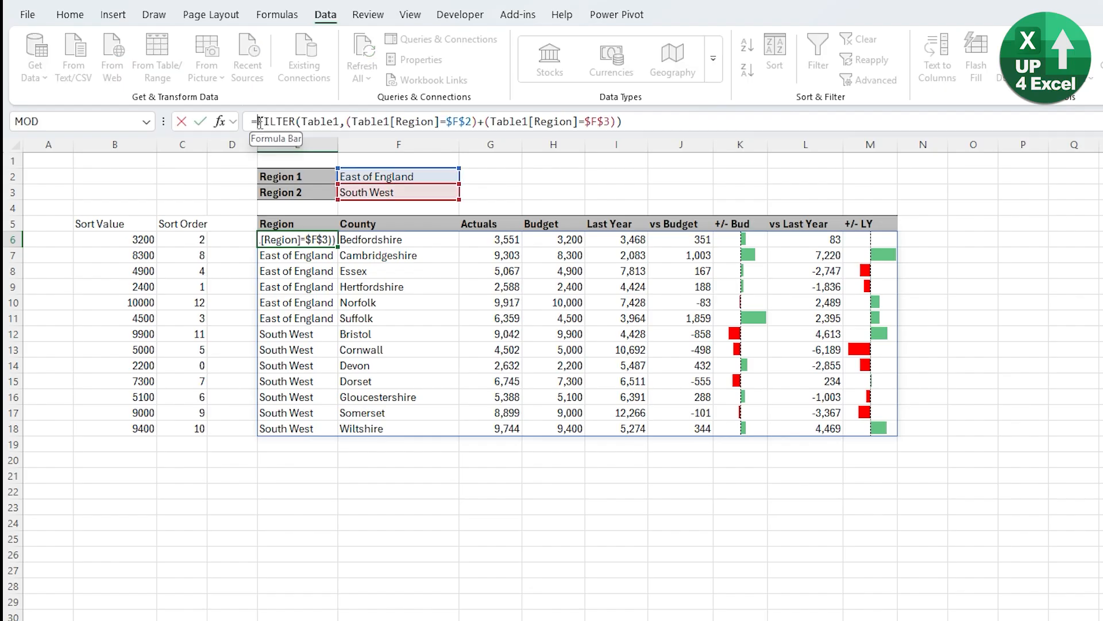
text(sortby)
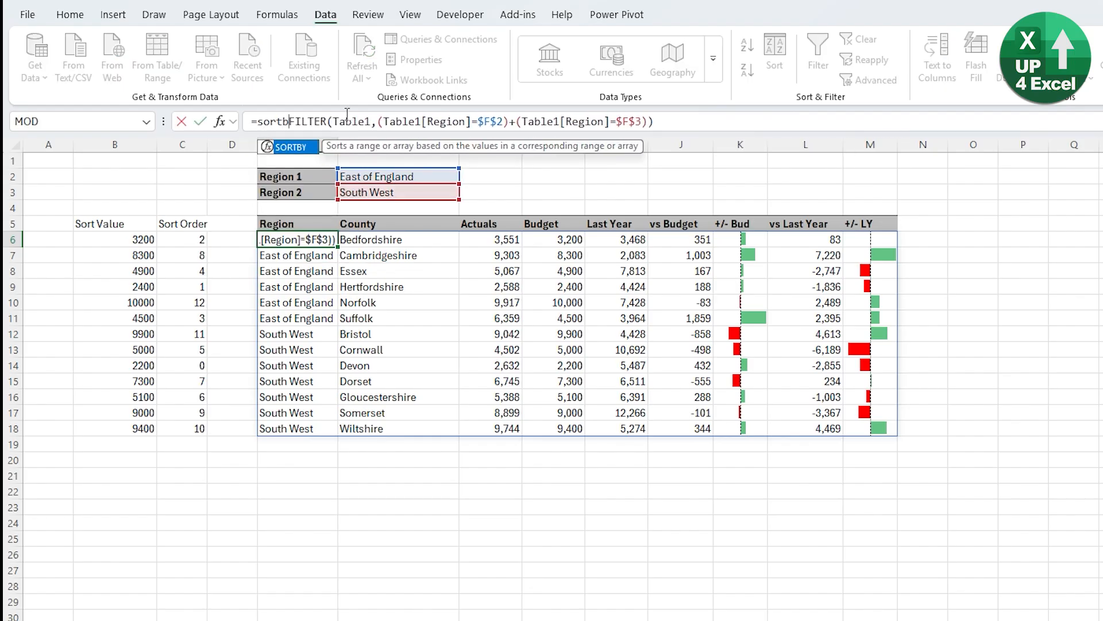
key(Tab)
click(709, 121)
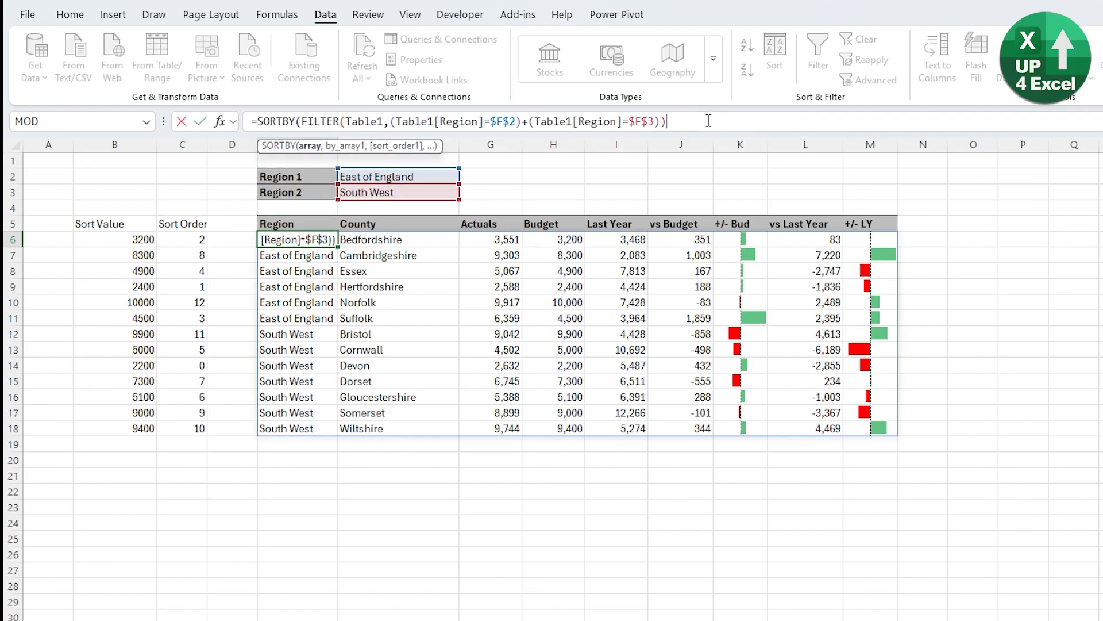
text(,)
click(202, 240)
text(#)
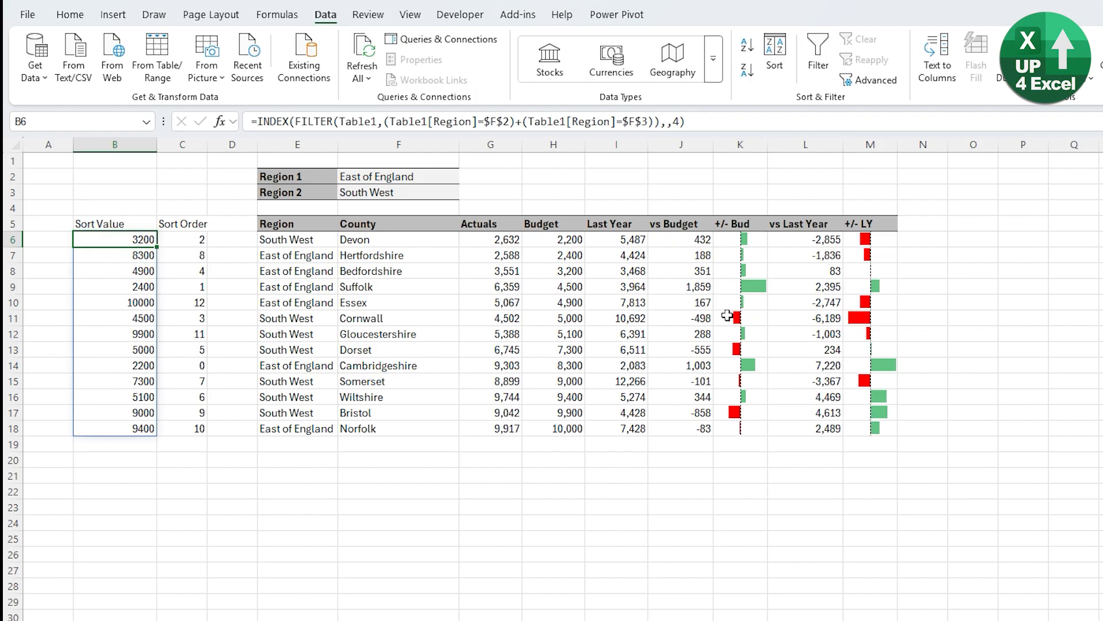
Test the report sorting by setting the column number in B6's INDEX formula to 6.
click(662, 122)
text(,)
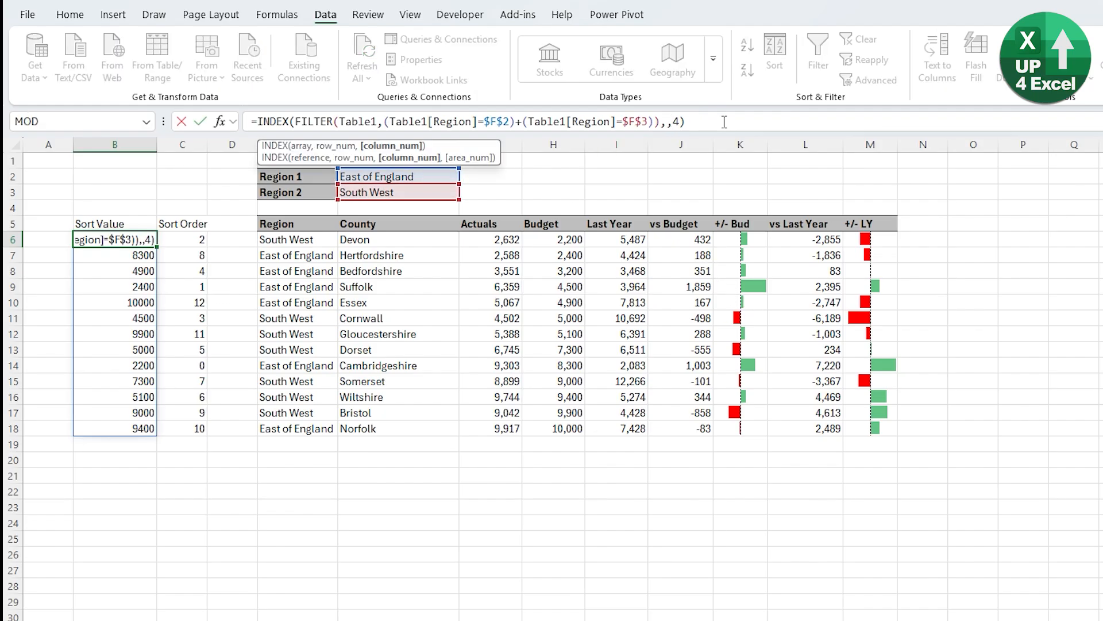
key(BackSpace)
text(6)
key(Return)
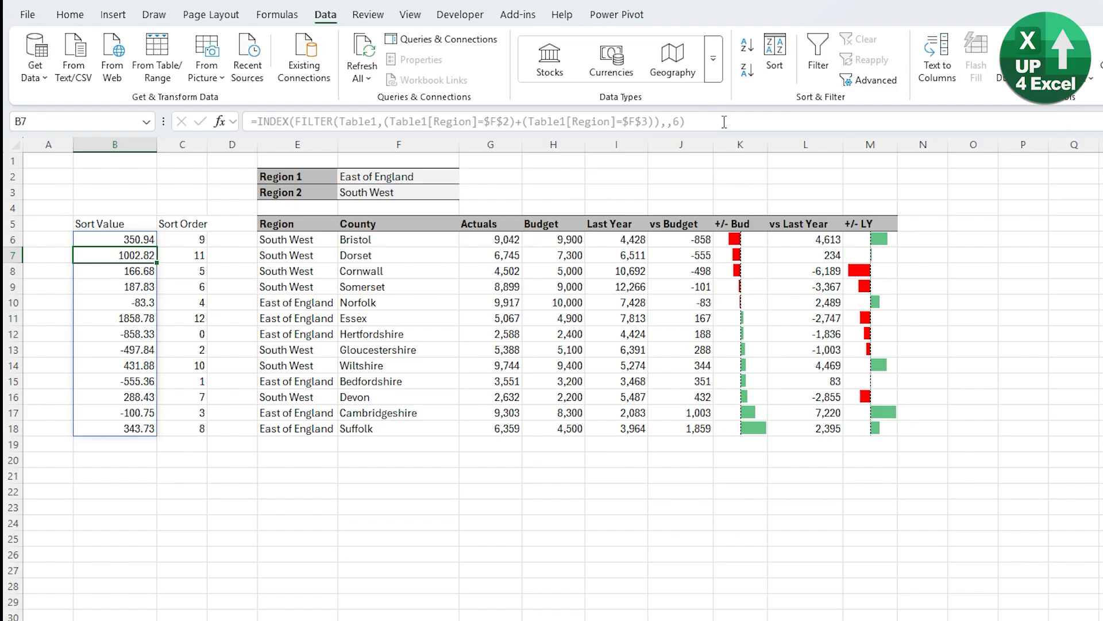
key(BackSpace)
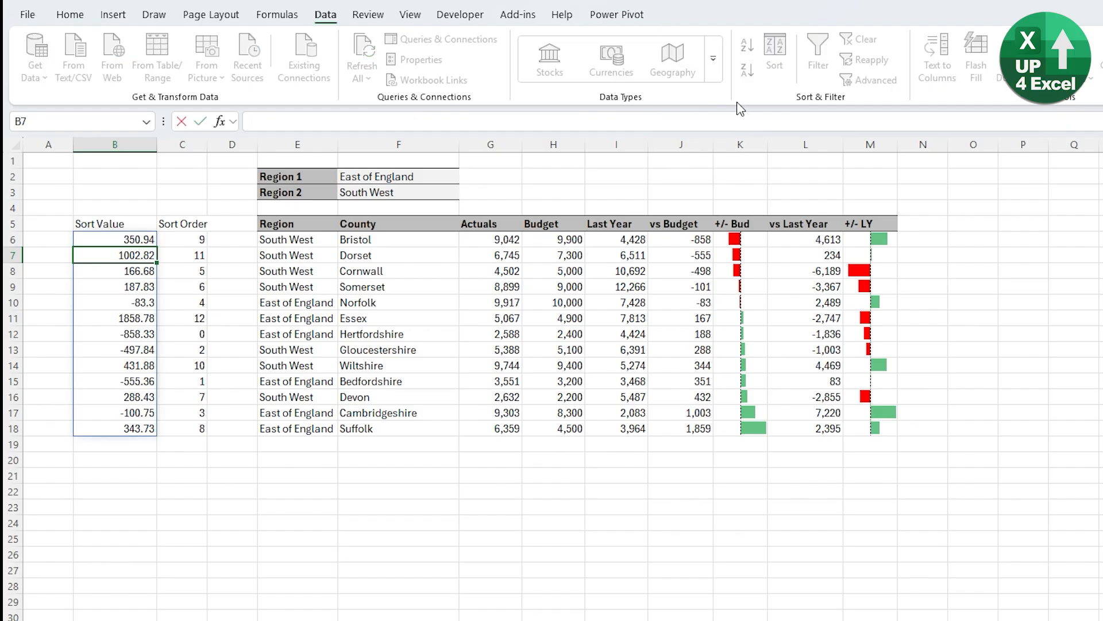
key(Escape)
Set the column number in B6's INDEX formula to 1 to sort the report by Region.
key(Up)
click(675, 121)
key(Delete)
text(1)
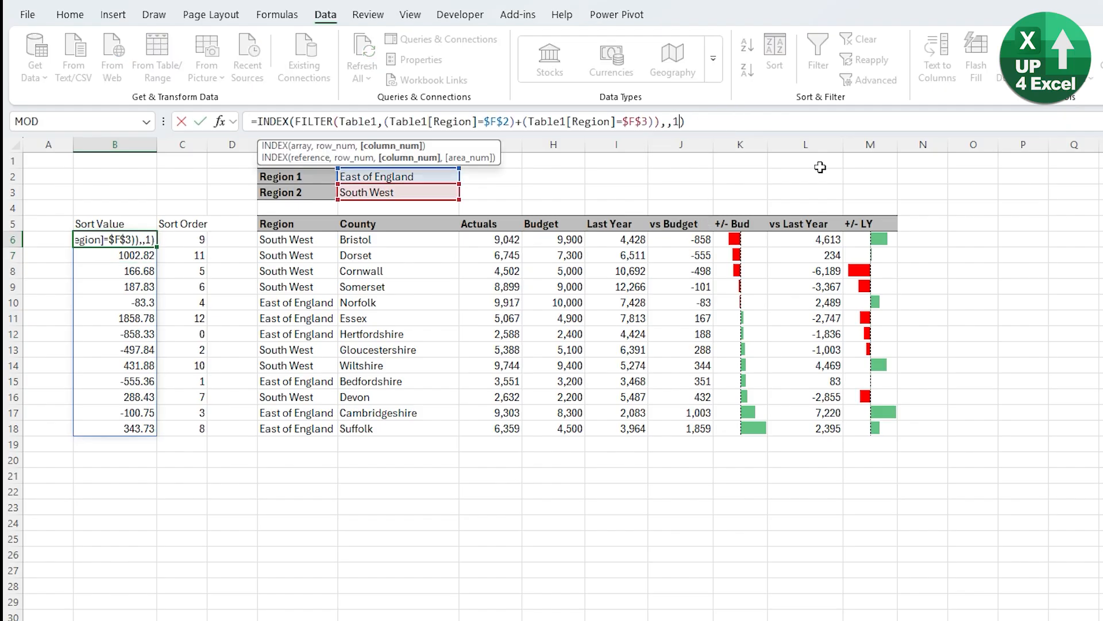
key(Return)
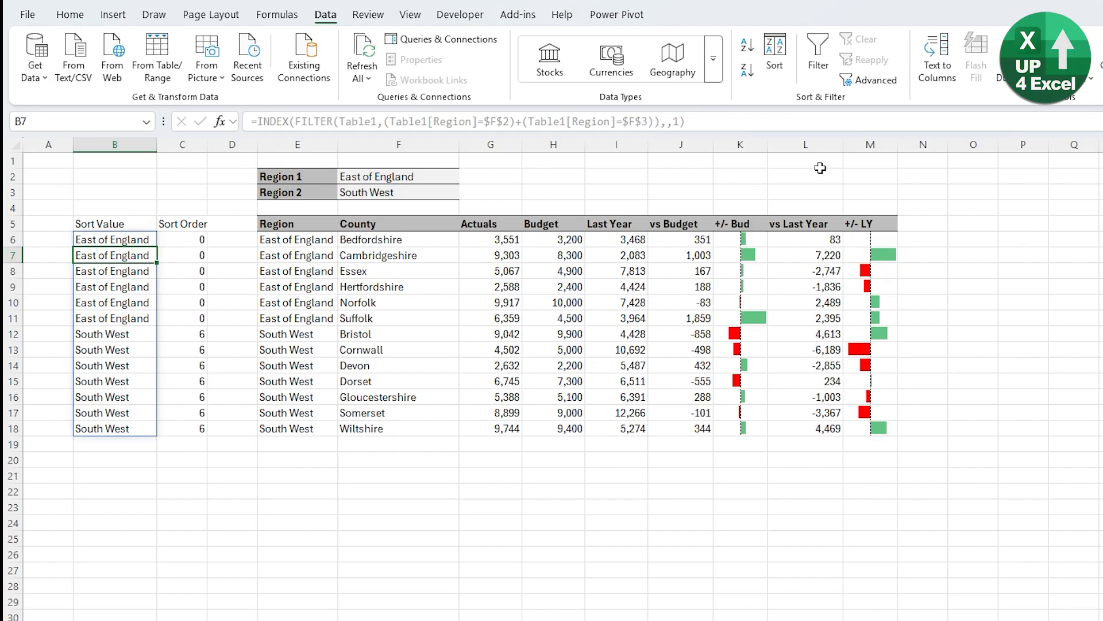
Copy the Region 1 label and dropdown from E2:F2 to H2:I2 and rename the copied label Sort By.
click(563, 181)
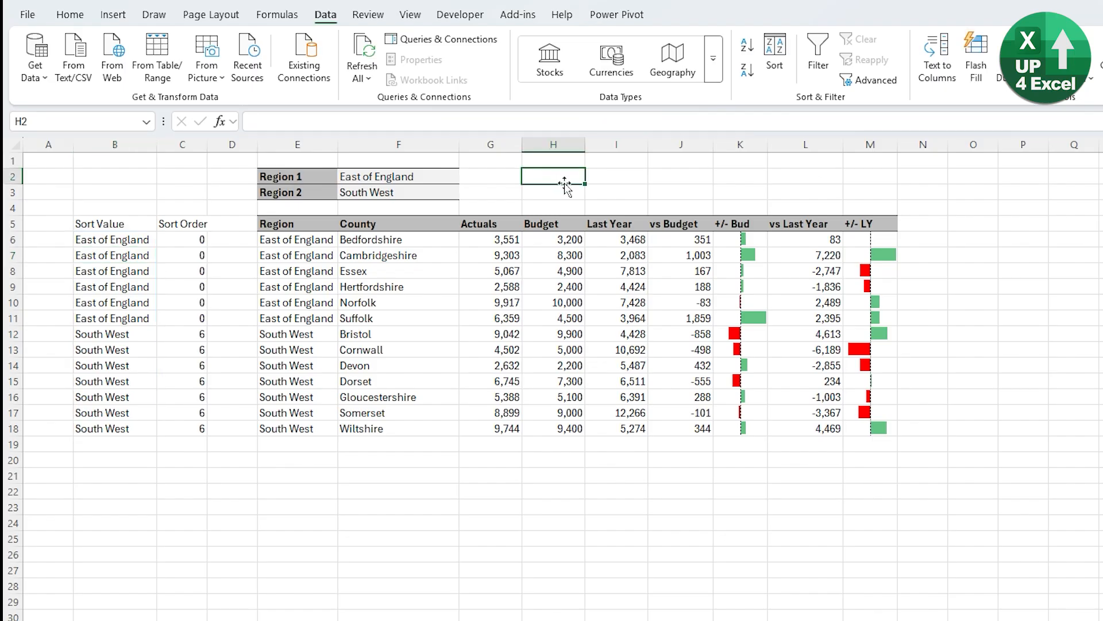
drag(278, 177, 402, 178)
key(ctrl+c)
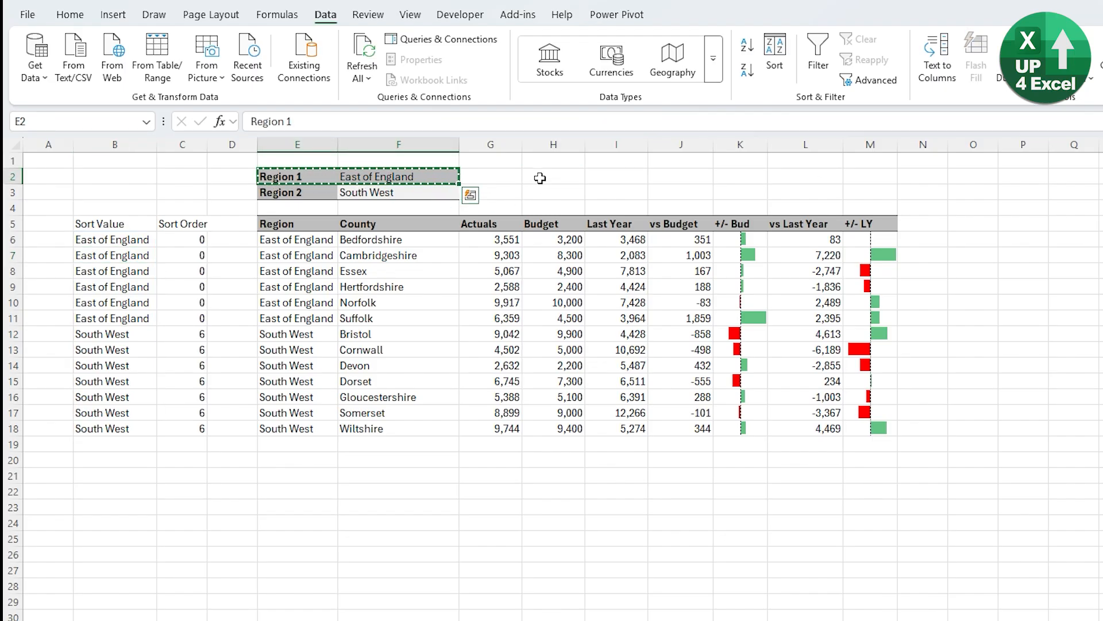
click(540, 178)
key(ctrl+v)
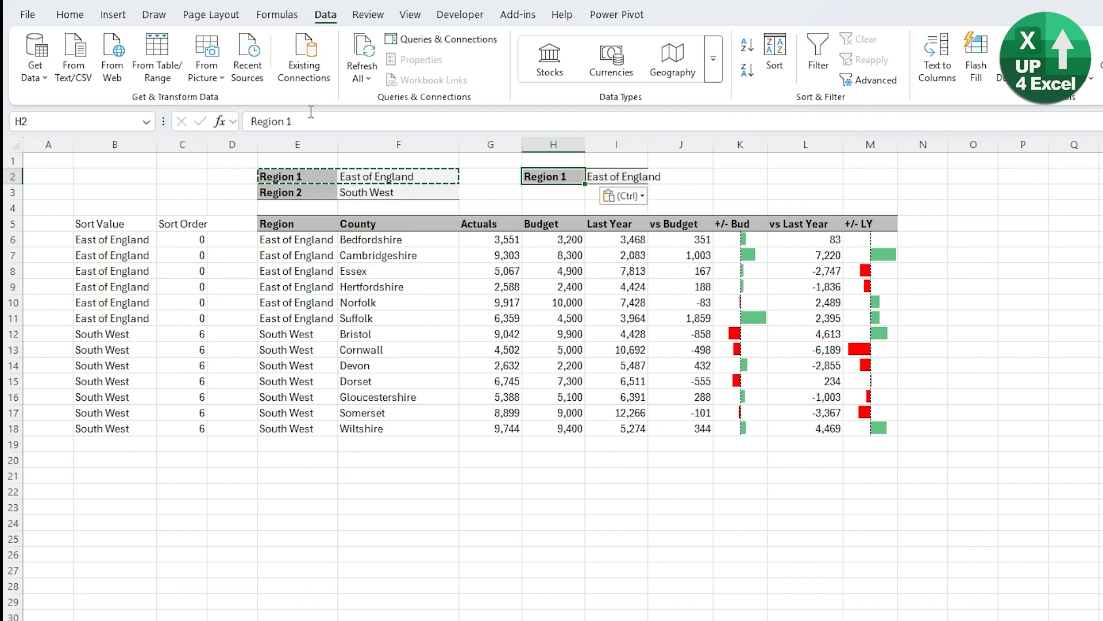
click(309, 123)
triple_click(309, 123)
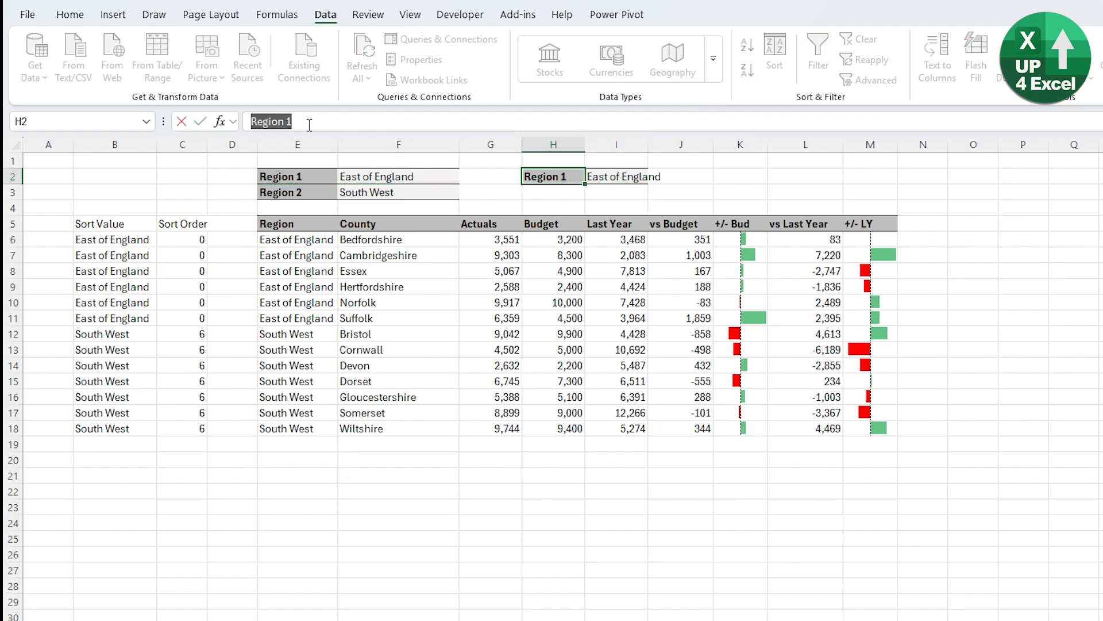
text(Sort By)
key(Return)
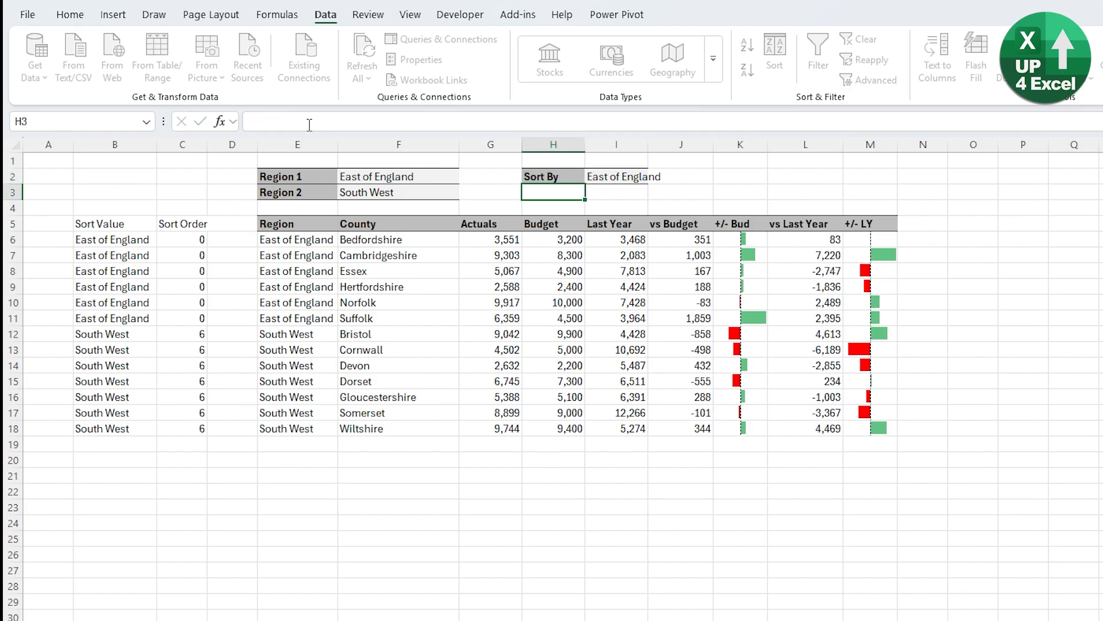
key(Up)
key(Right)
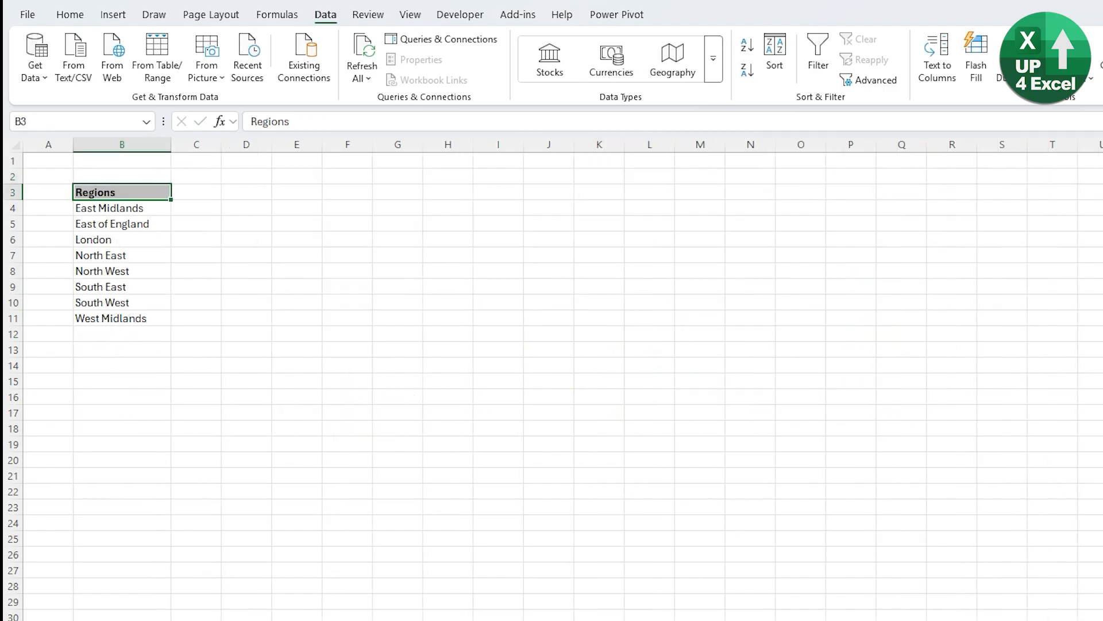
Enter the heading Columns in D3 on the sheet that holds the Regions list.
click(243, 191)
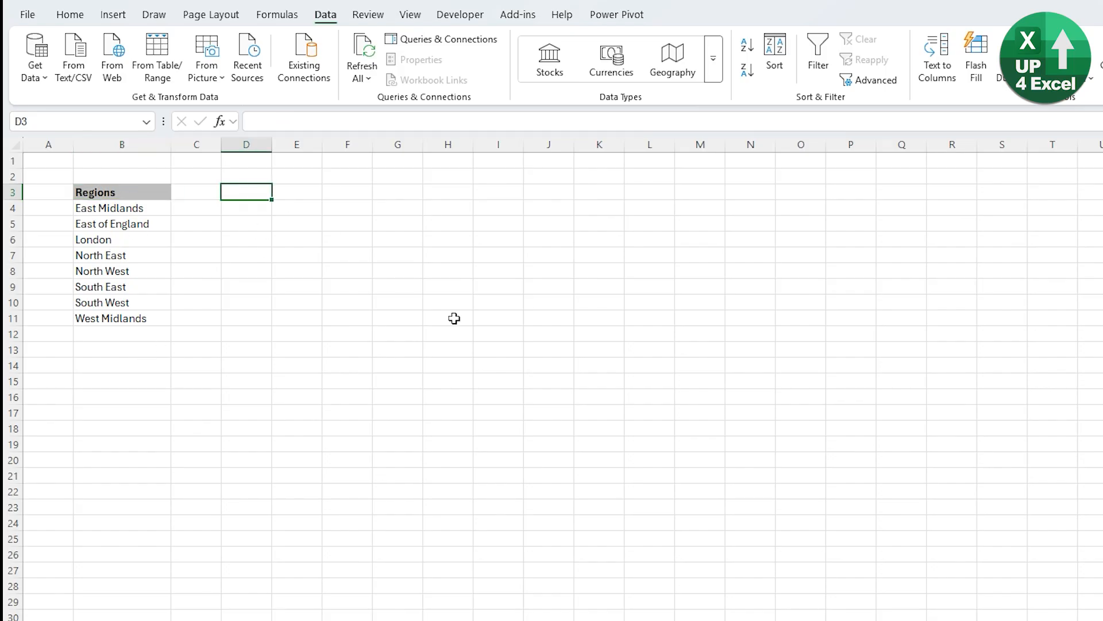
text(Columns)
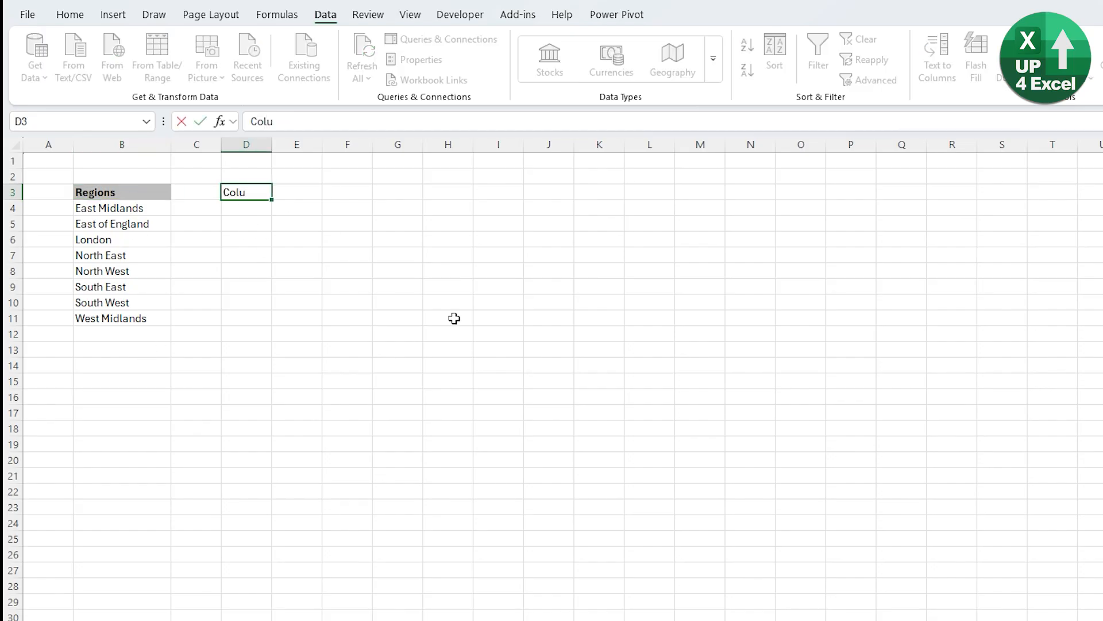
key(Return)
Copy the Regions heading's formatting from B3 onto the Columns heading in D3.
key(Up)
key(Left)
key(Left)
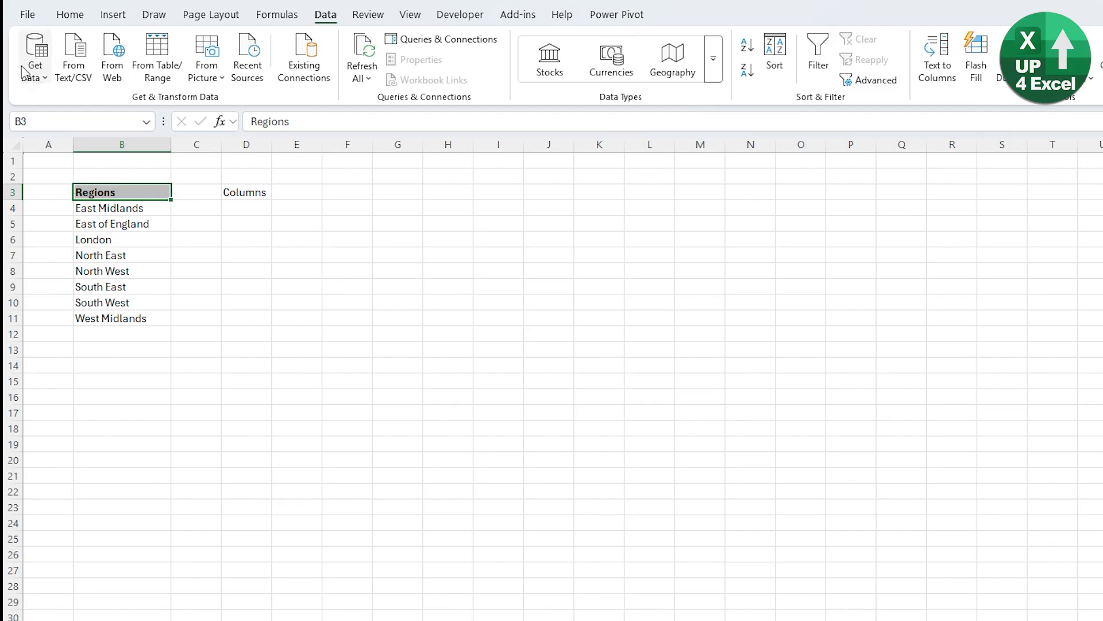
click(70, 14)
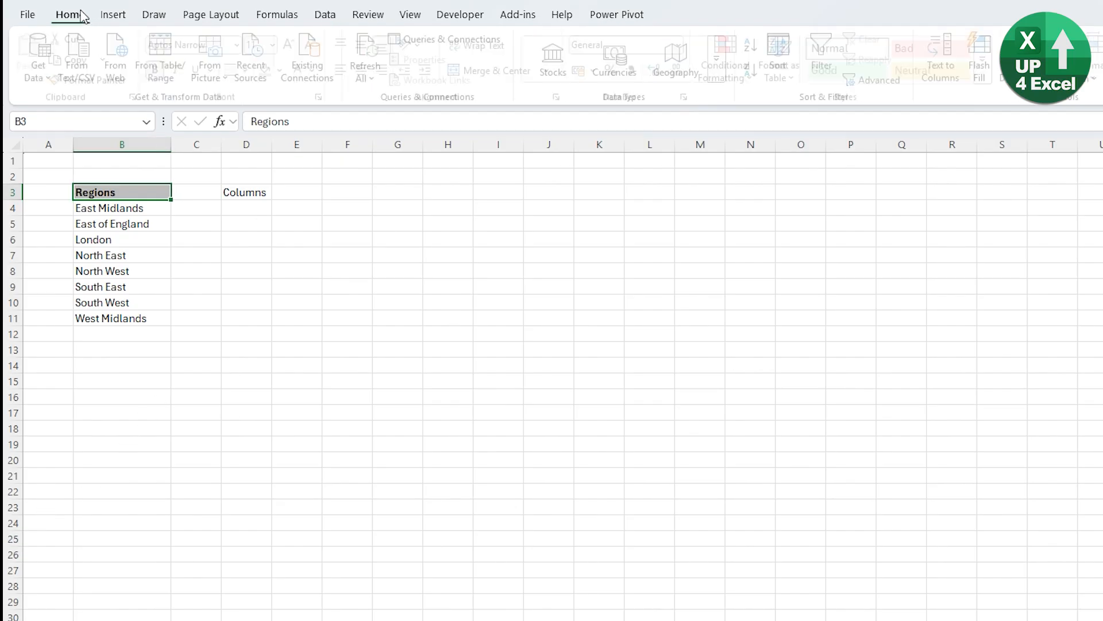
click(96, 80)
click(233, 187)
Enter =Report!E5# in D4 under the Columns heading to spill the report's headers.
click(261, 208)
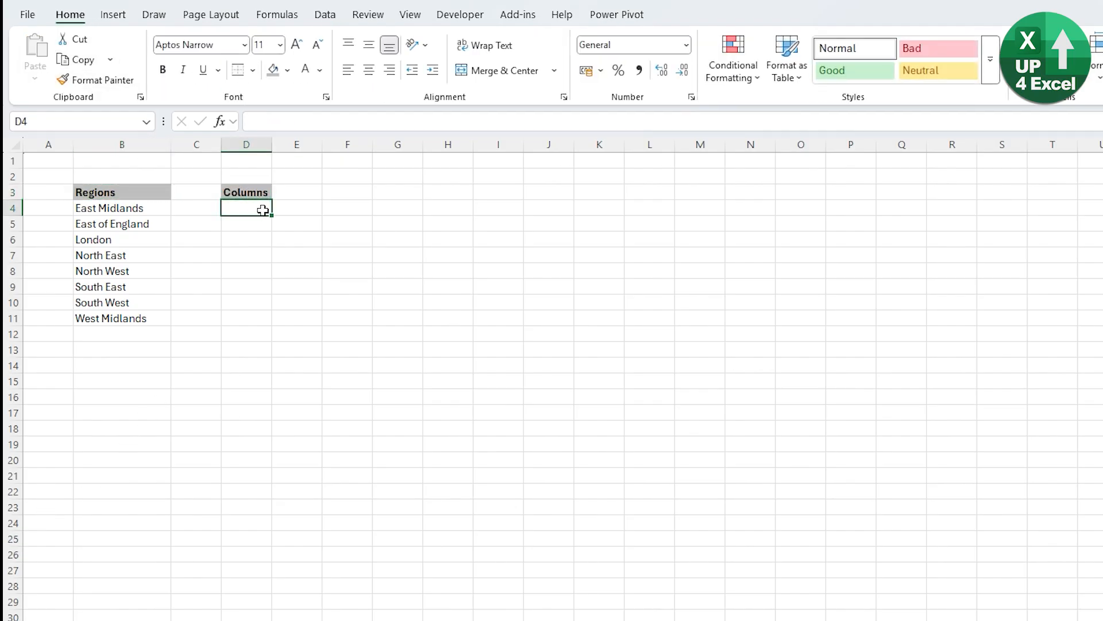
text(=)
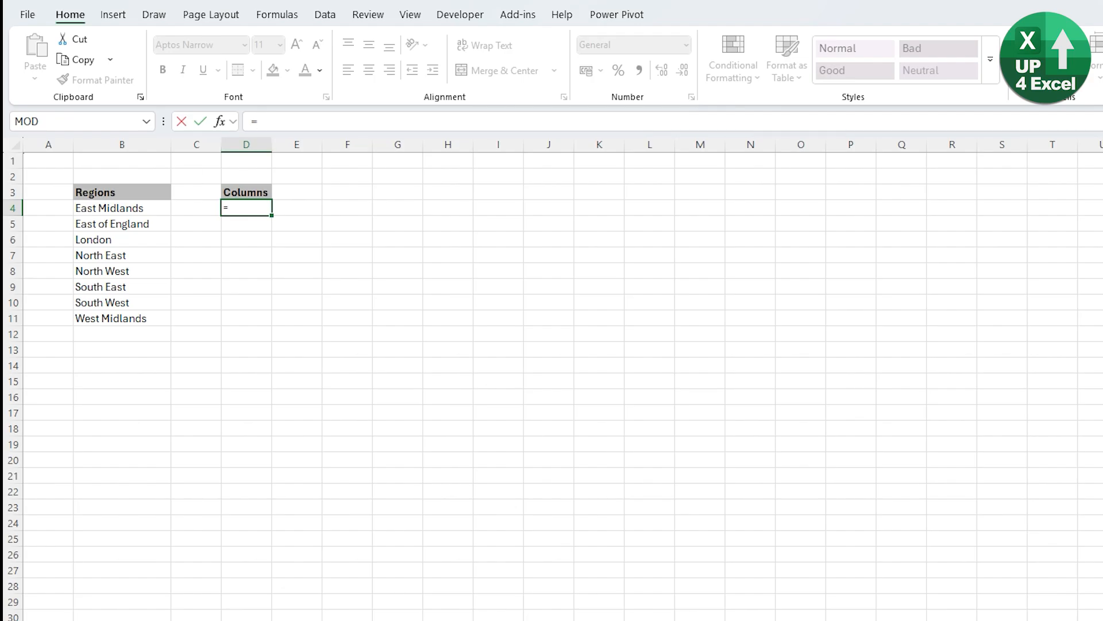
key(ctrl+Page_Up)
click(293, 227)
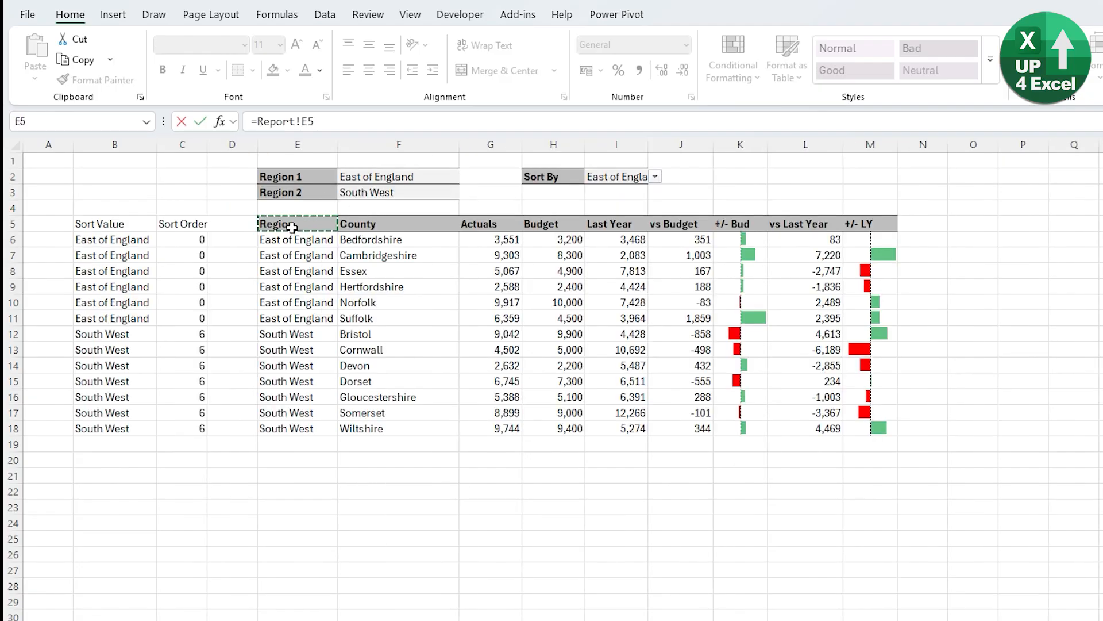
text(#)
key(Return)
key(Up)
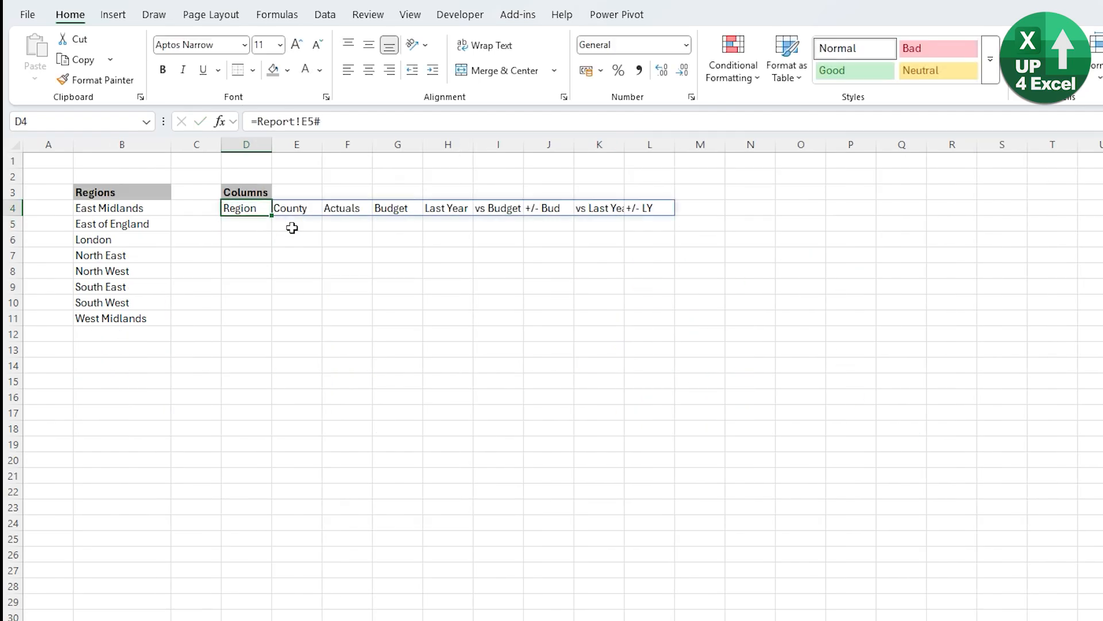
Wrap D4's formula as =TRANSPOSE(Report!E5#) to list the headers vertically, and widen column D to fit them.
click(255, 121)
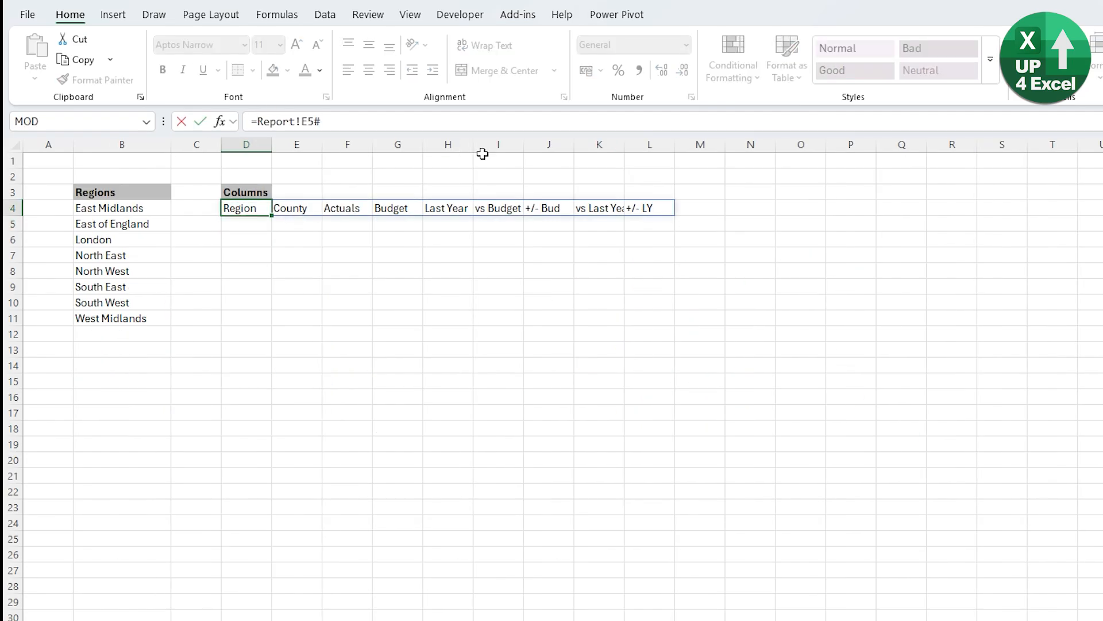
text(tr)
key(BackSpace)
text(rans)
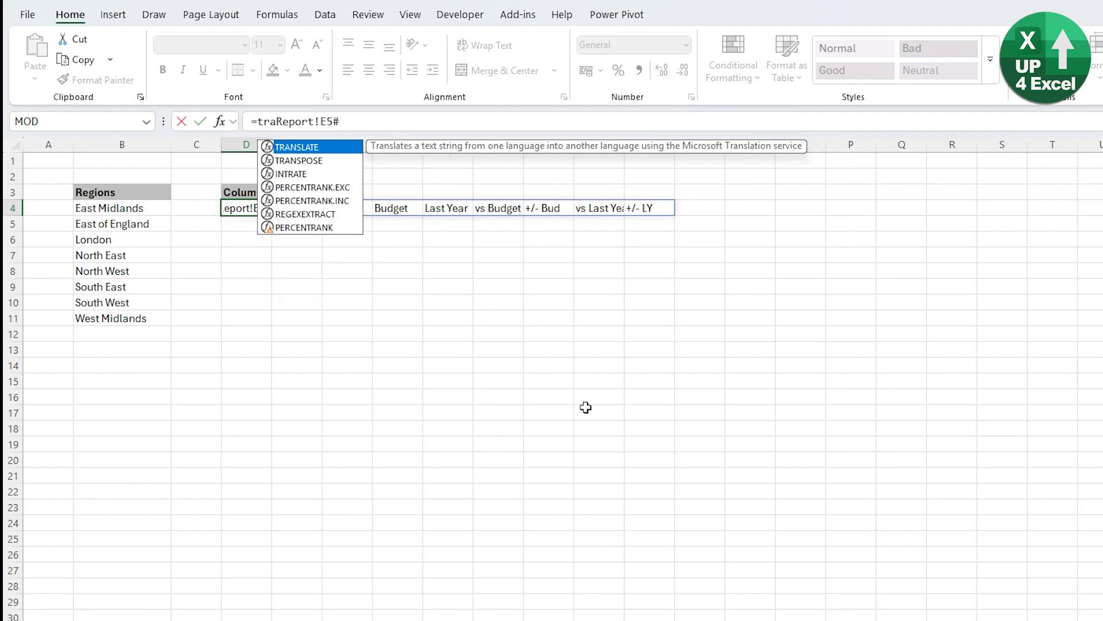
key(Down)
key(Tab)
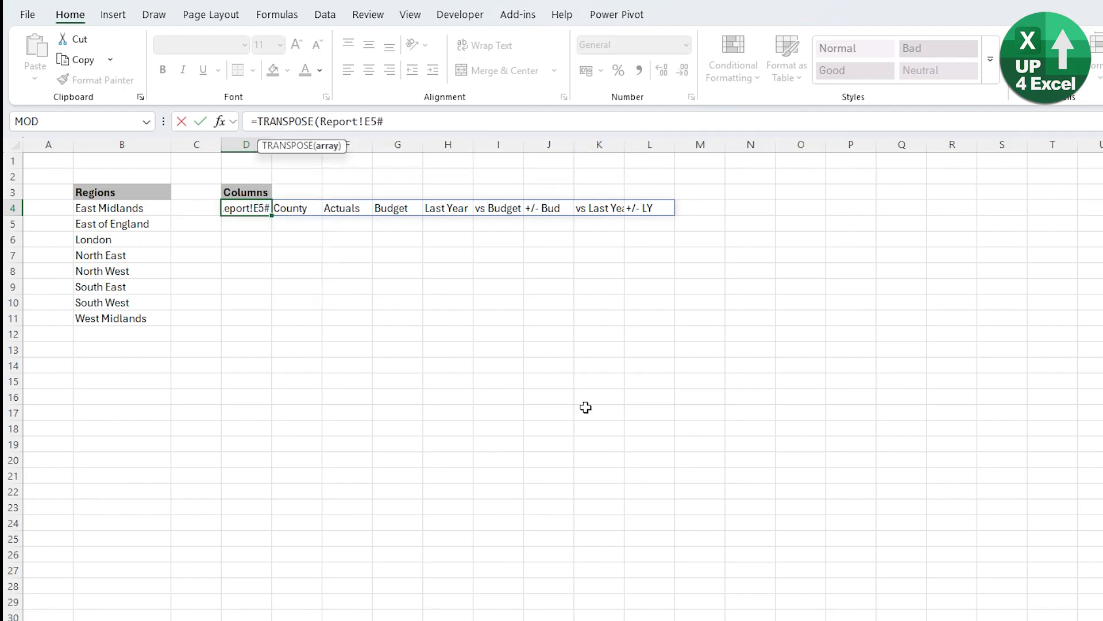
text())
key(Return)
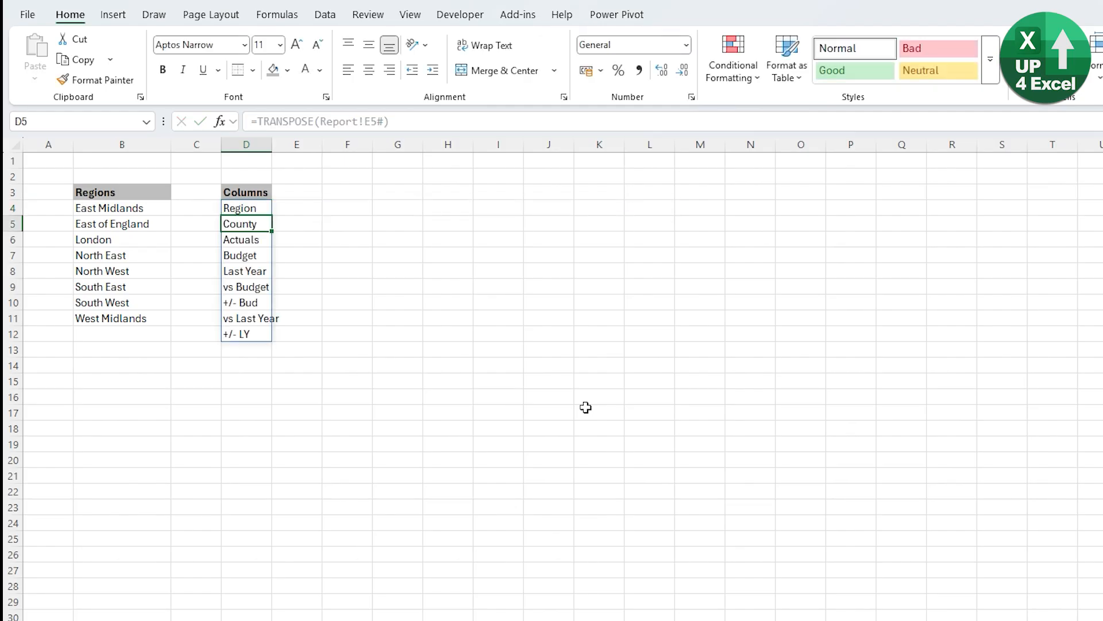
drag(272, 142, 297, 142)
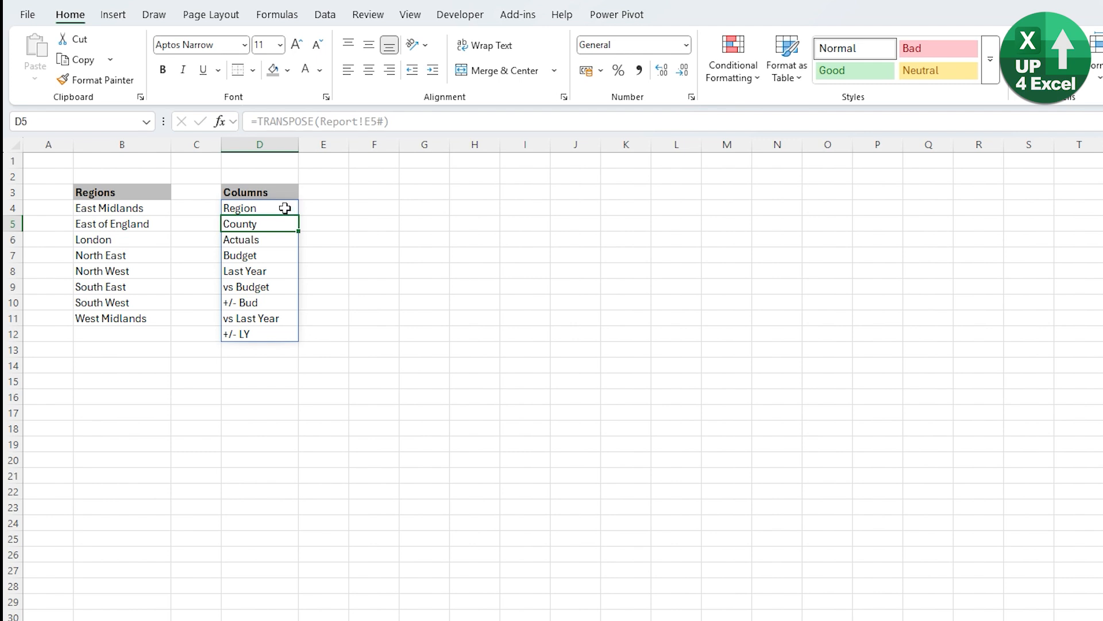
Change the list source of the Sort By dropdown in I2 to =Lookups!$D$4# and choose Actuals from it.
click(284, 209)
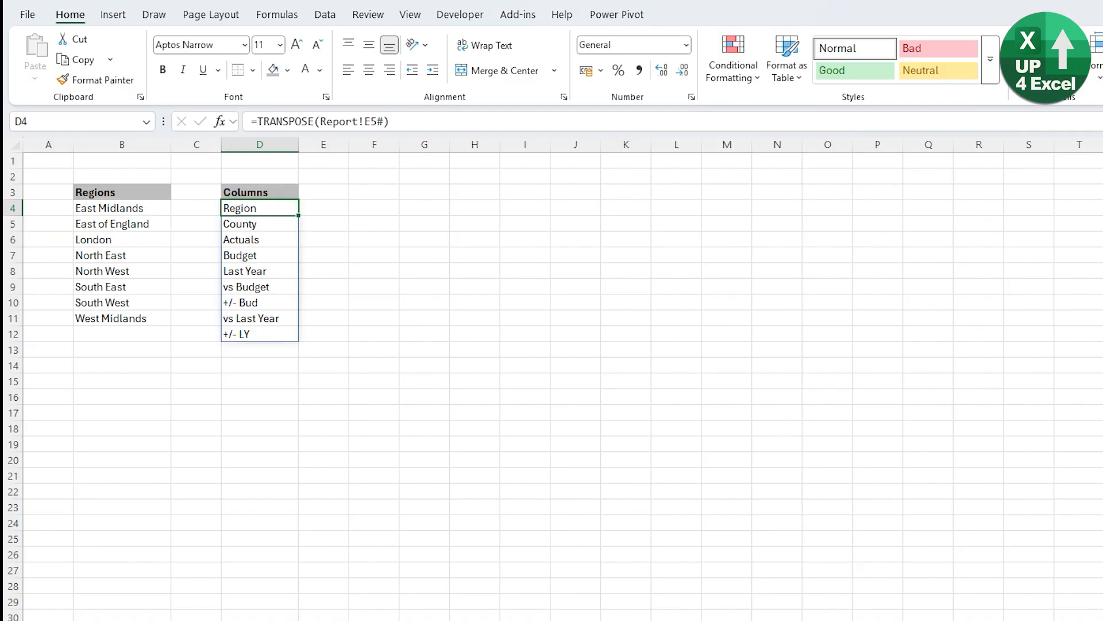
key(ctrl+Page_Up)
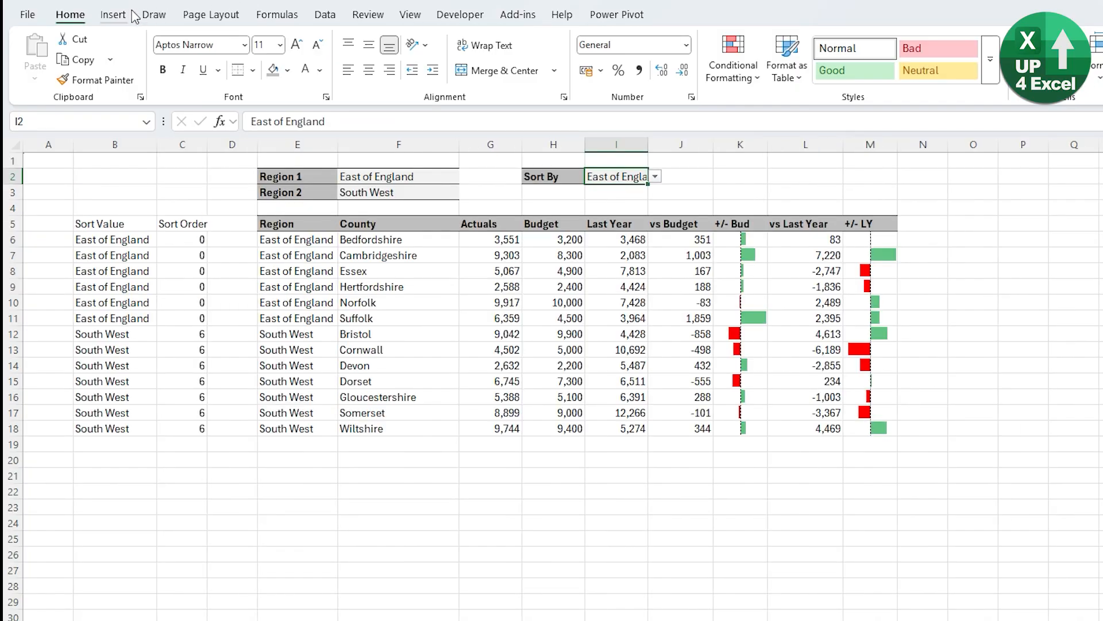
click(326, 15)
key(alt+a)
key(v)
key(v)
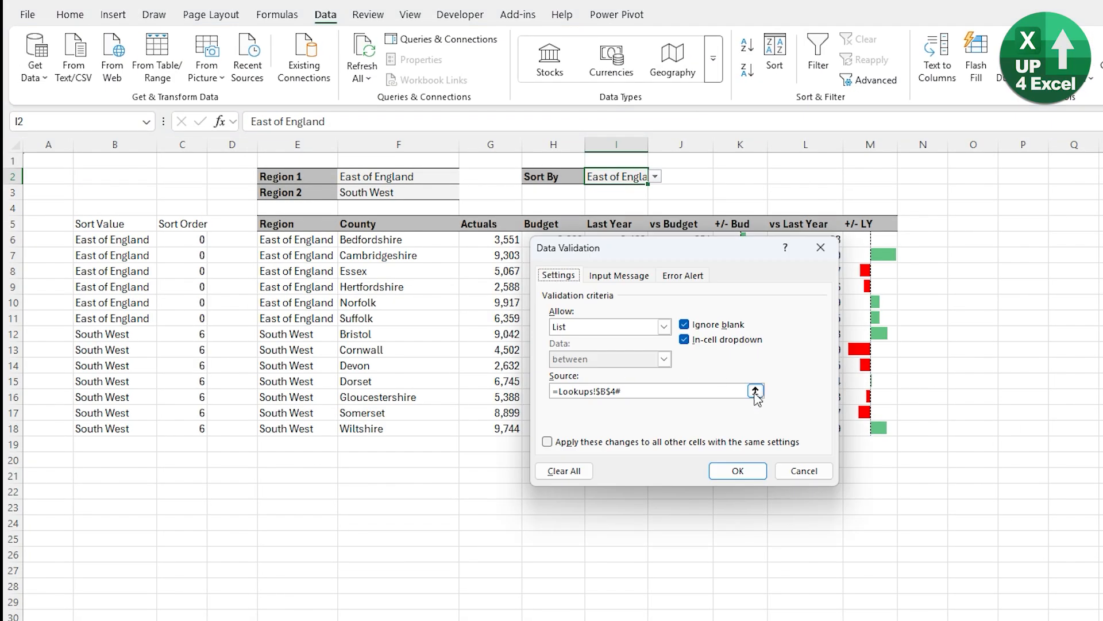
click(757, 391)
key(ctrl+Page_Down)
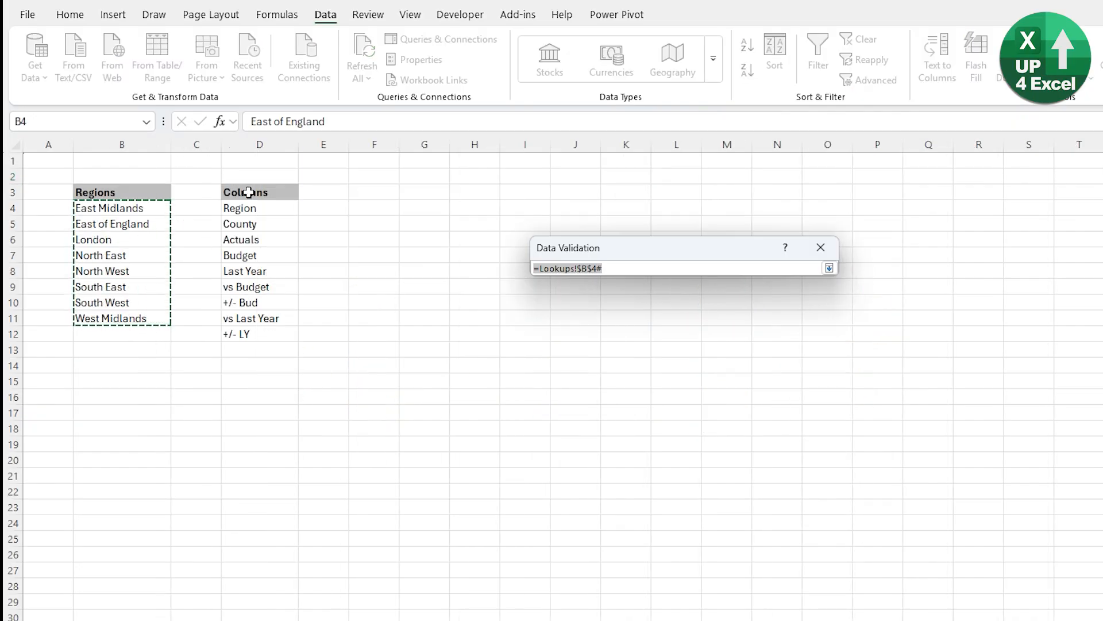
click(257, 209)
text(#)
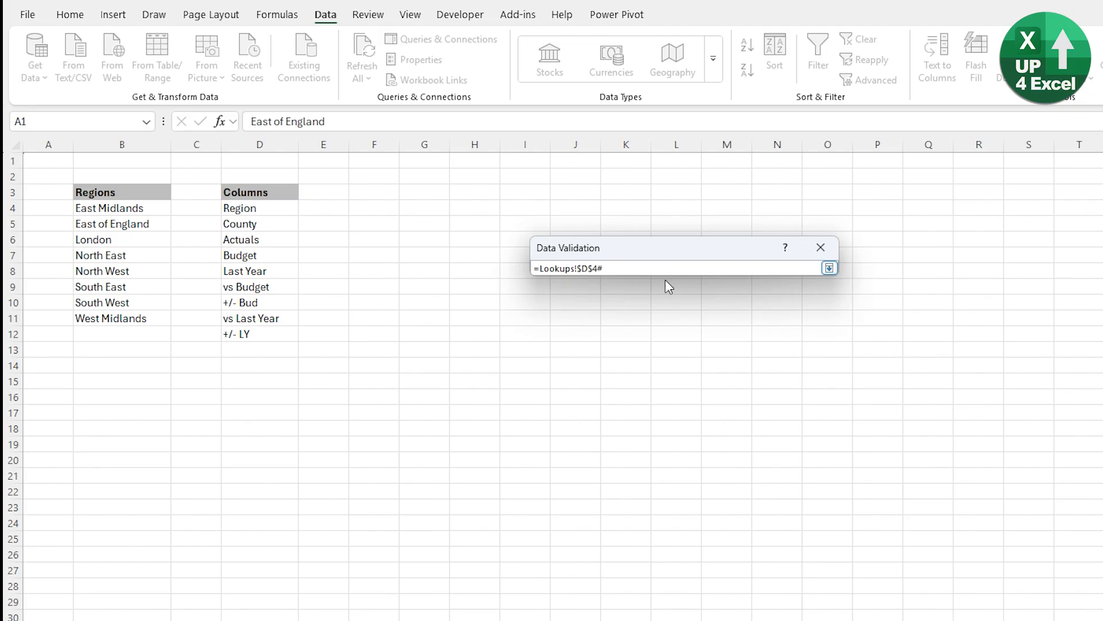
click(829, 267)
click(738, 471)
click(655, 176)
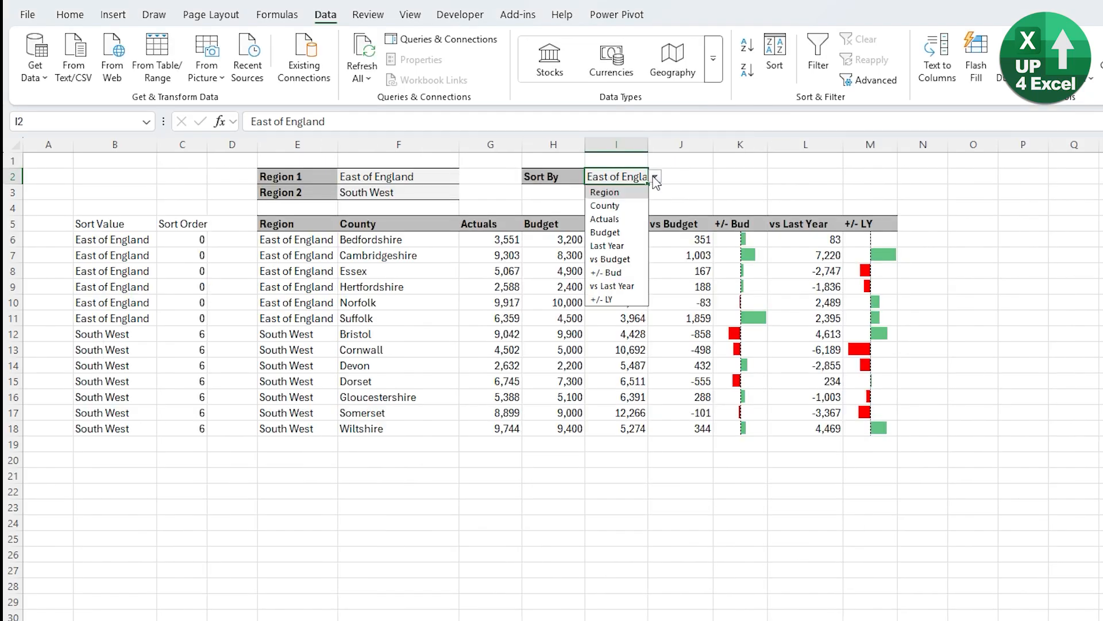
click(610, 219)
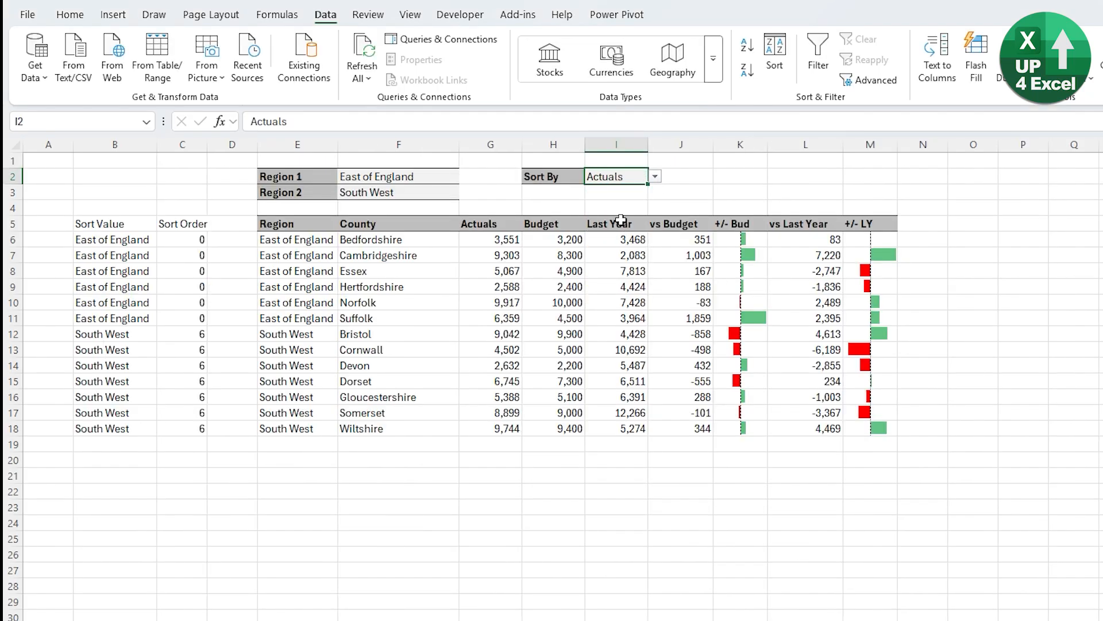
Make the Sort Value and Sort Order headings in B5:C5 bold.
drag(130, 224, 163, 224)
key(ctrl+b)
click(133, 243)
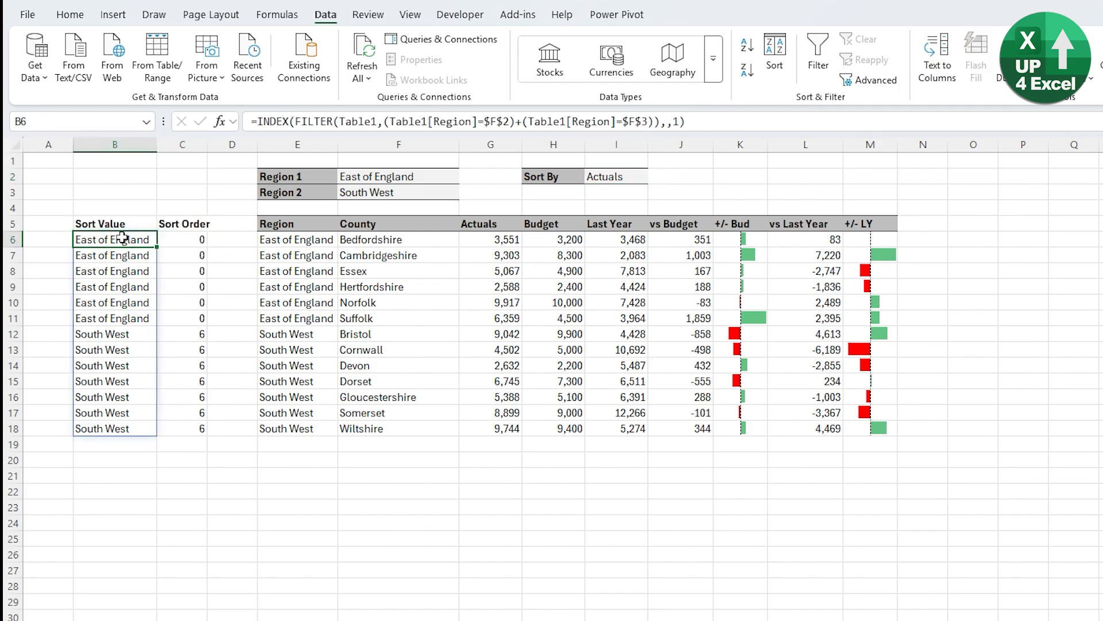
Enter the label Col Numb in B2 above the Sort Value column.
click(612, 179)
click(131, 243)
click(136, 178)
text(Col Numb)
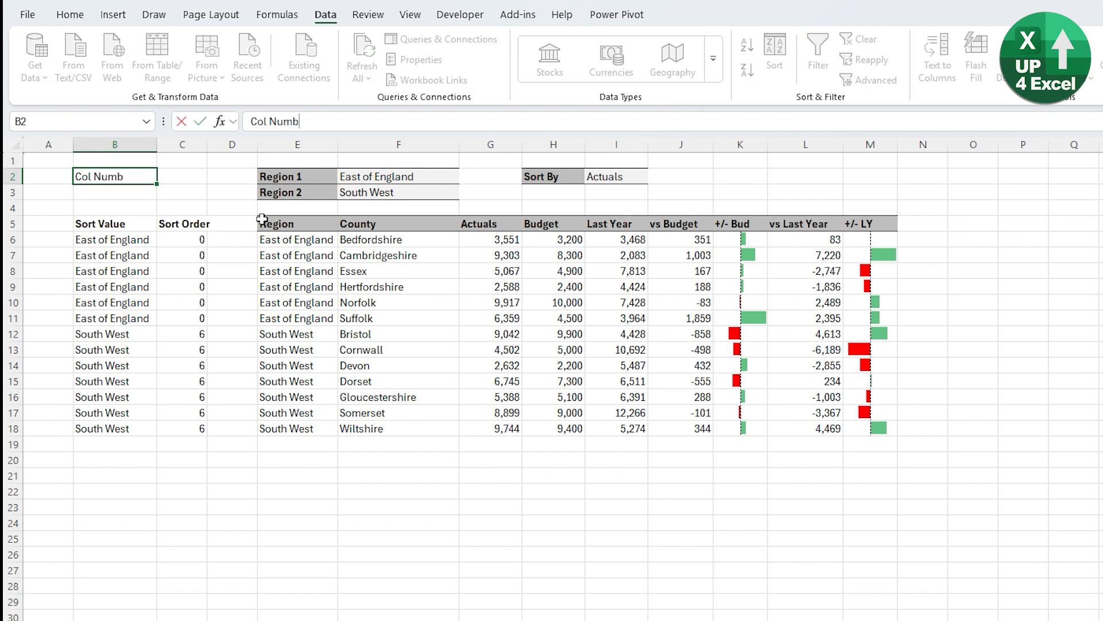
key(Return)
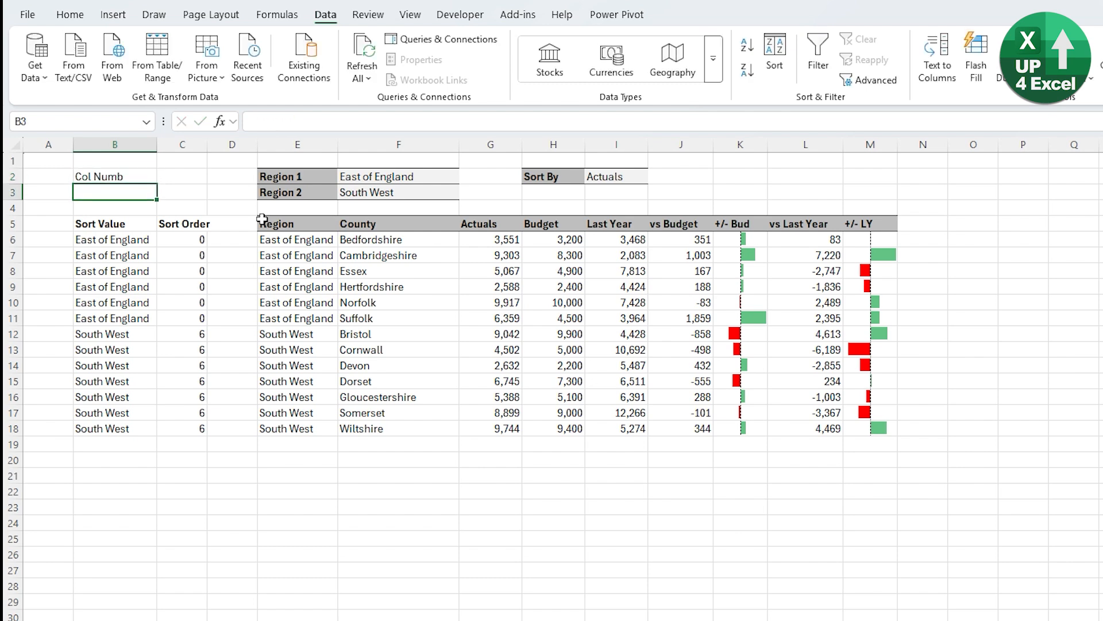
Enter =XMATCH($I$2,E5#,0) in B3 to find the Sort By choice's column position in the report headers.
text(=)
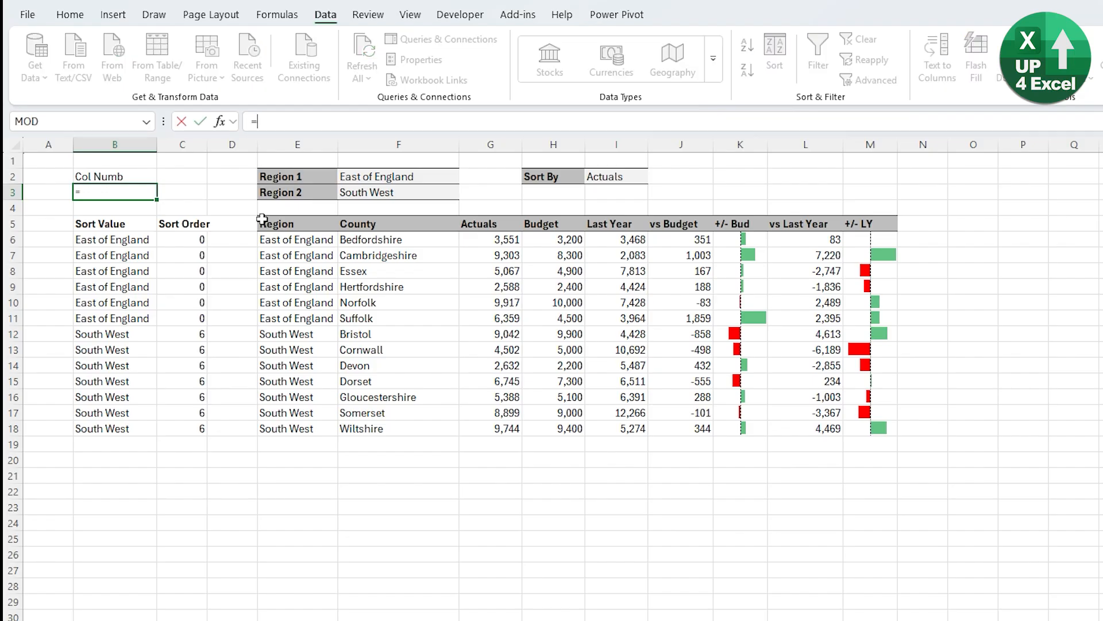
text(xm)
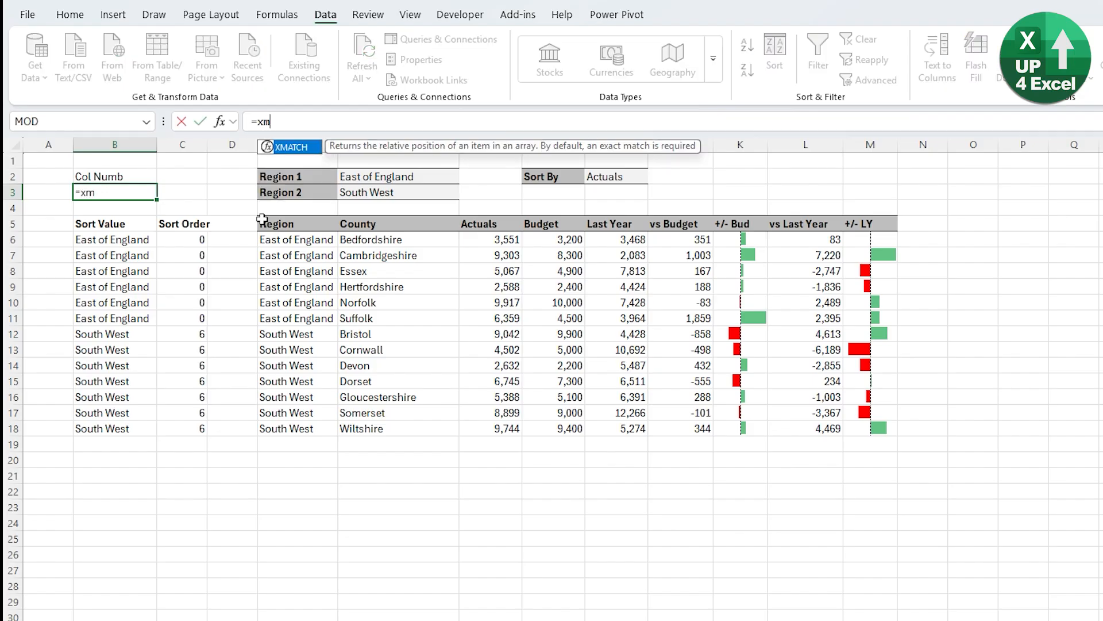
key(Tab)
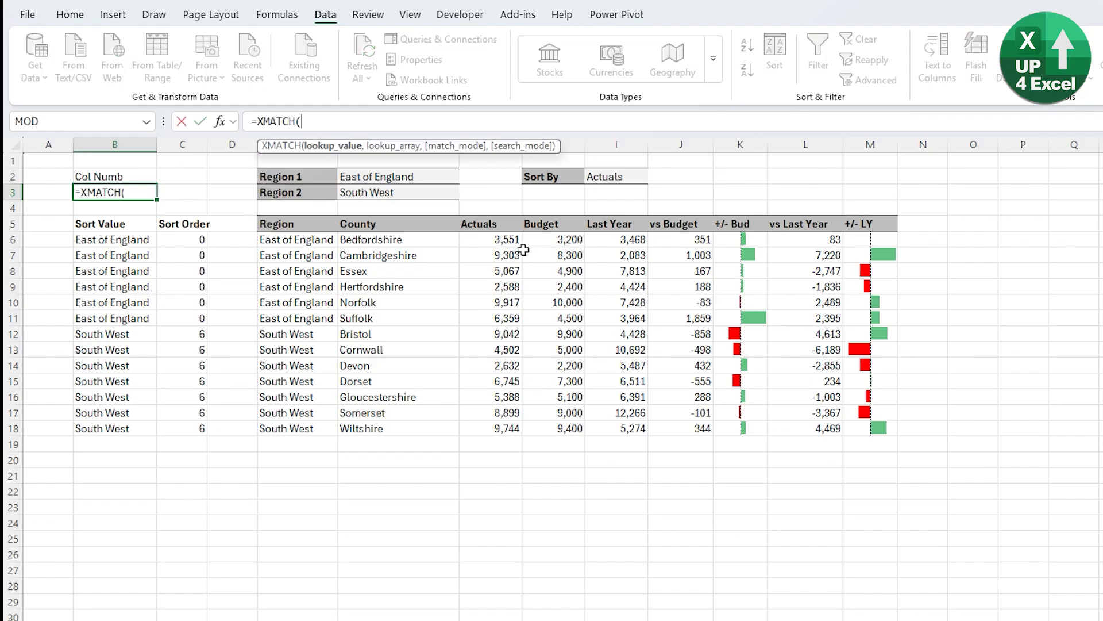
click(615, 177)
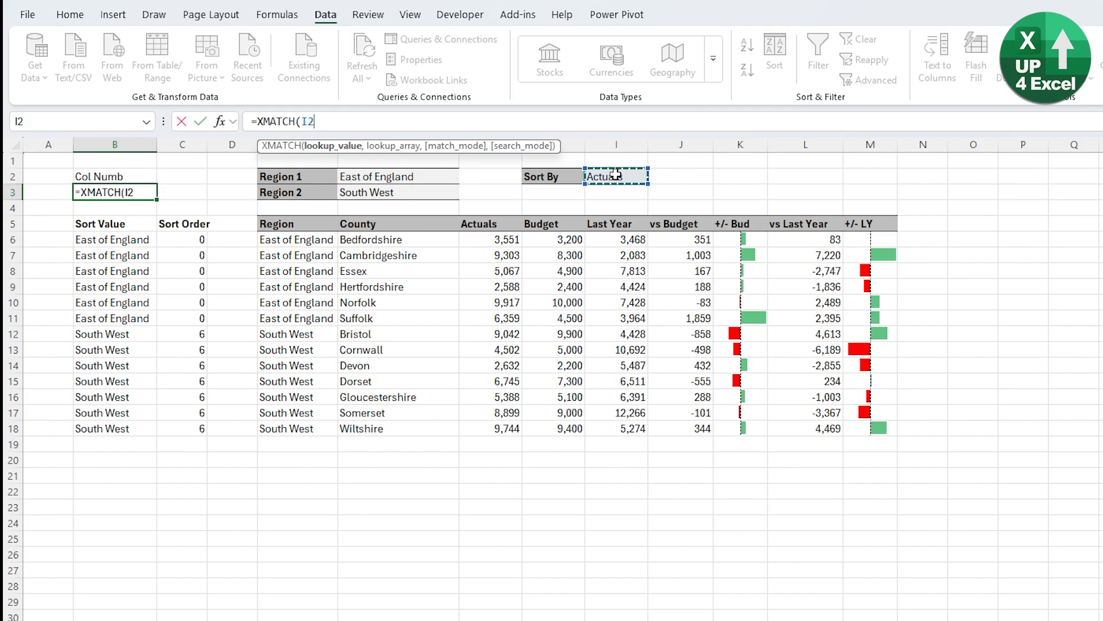
key(F4)
text(,)
click(297, 223)
text(#)
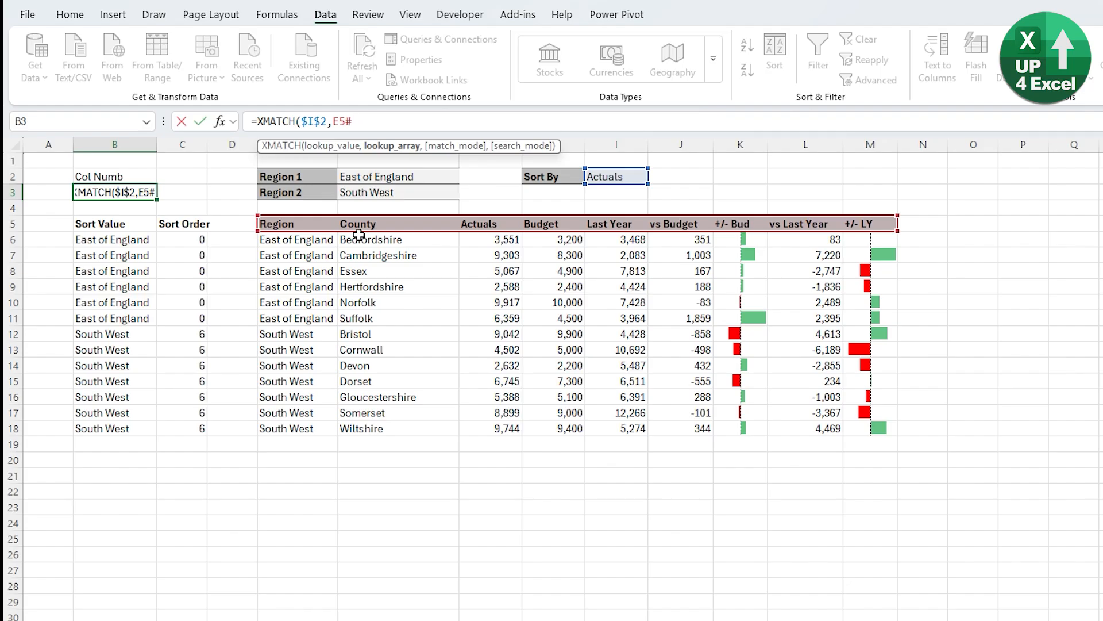
text(,)
text(0))
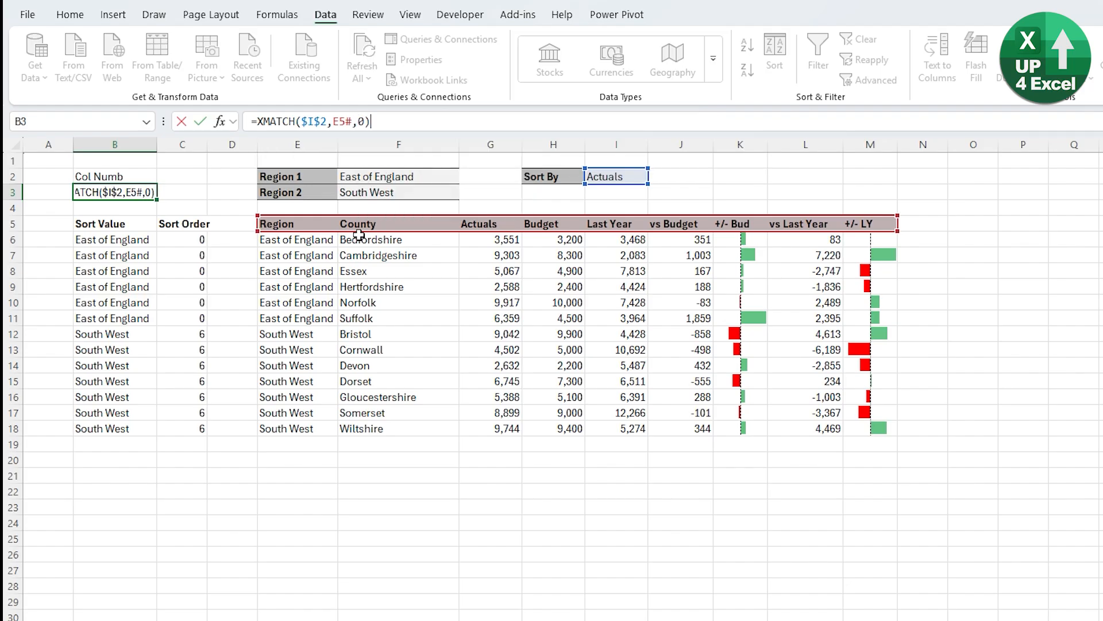
key(Return)
key(Up)
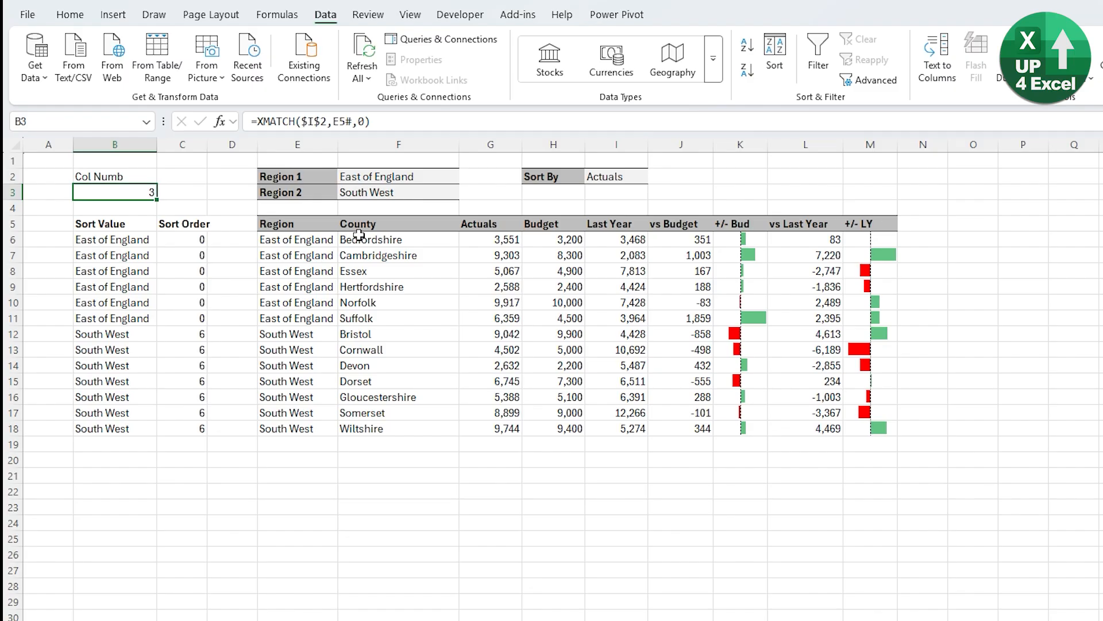
Replace the fixed column number in B6's INDEX formula with the absolute reference $B$3.
click(146, 233)
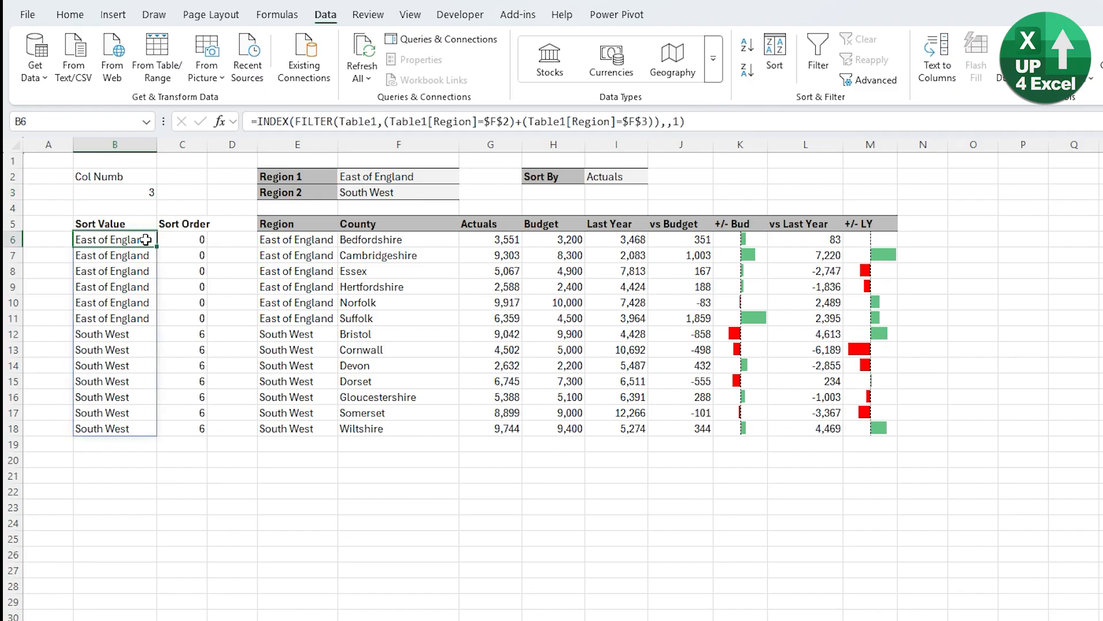
click(680, 123)
key(BackSpace)
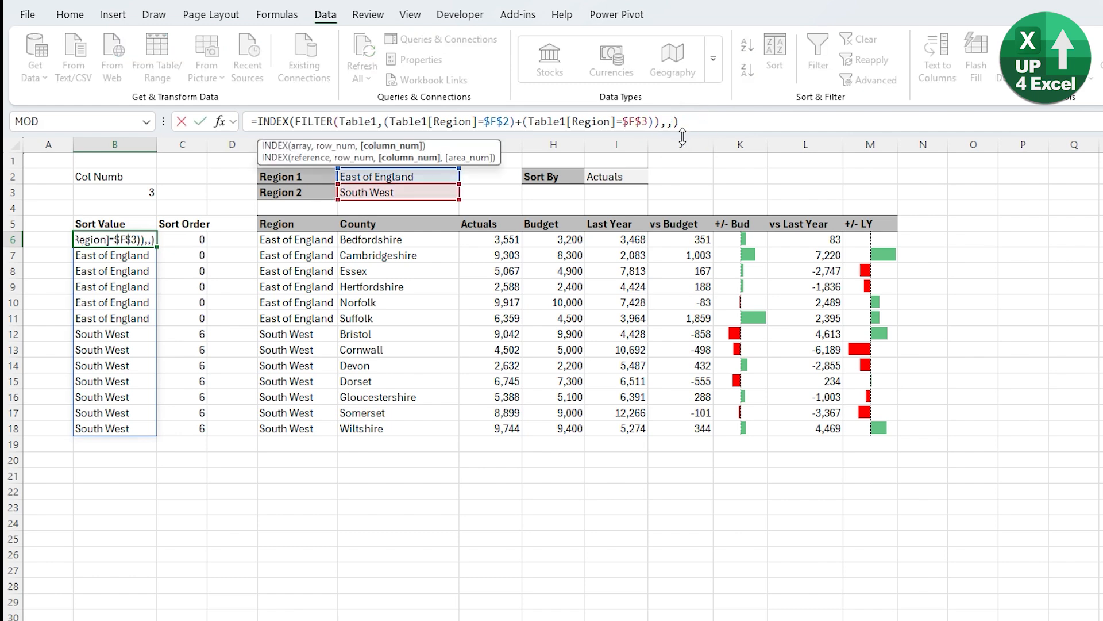
click(109, 192)
key(F4)
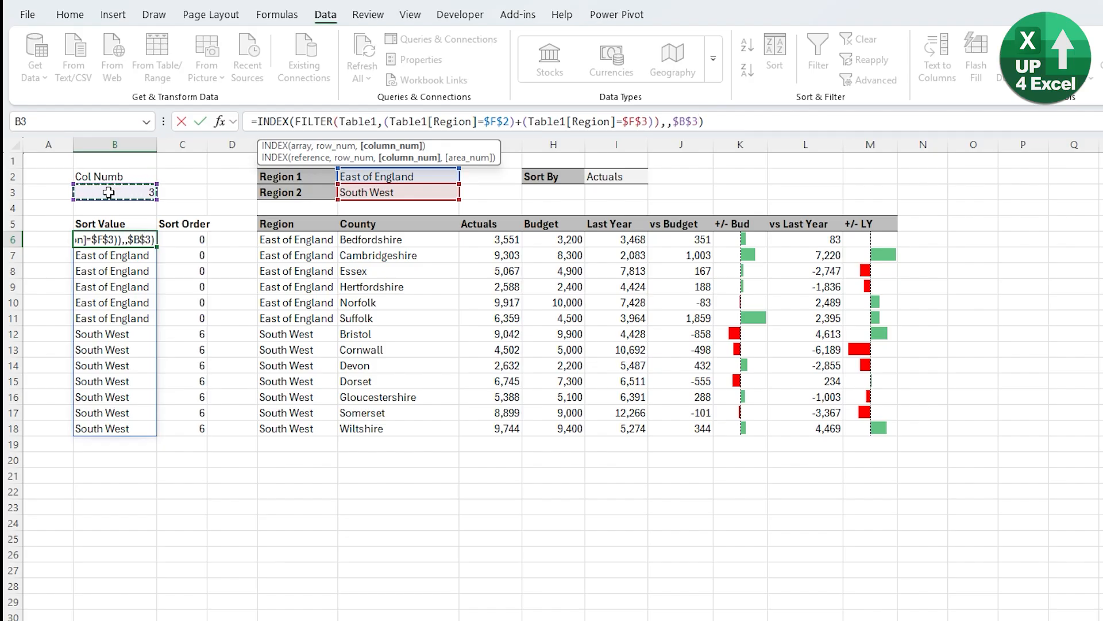
key(Return)
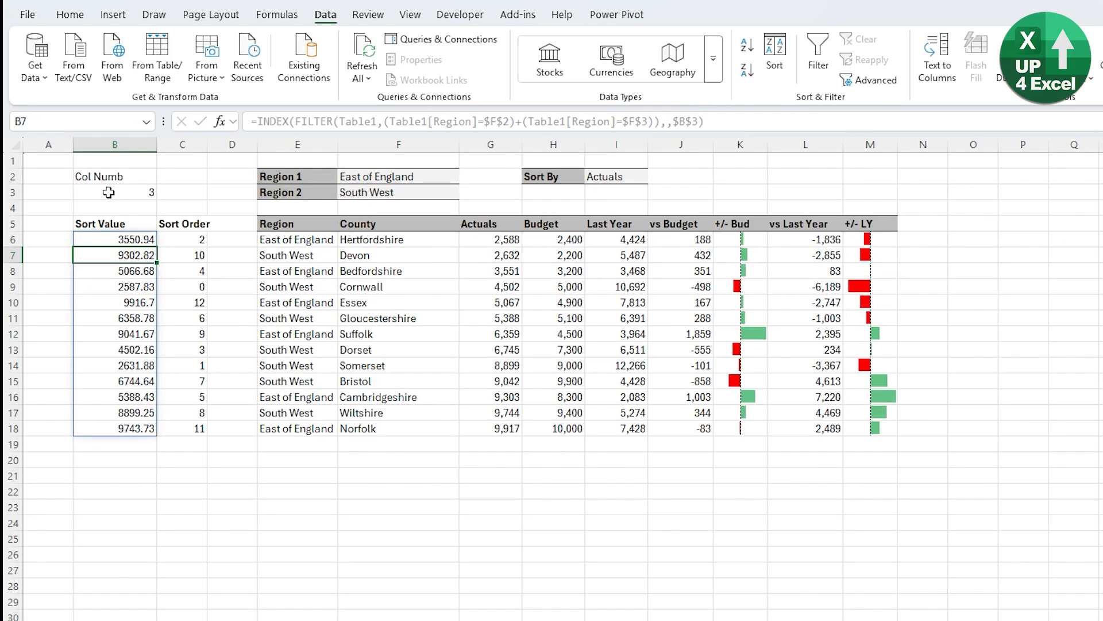
Set the Sort By dropdown in I2 to +/- Bud.
click(628, 178)
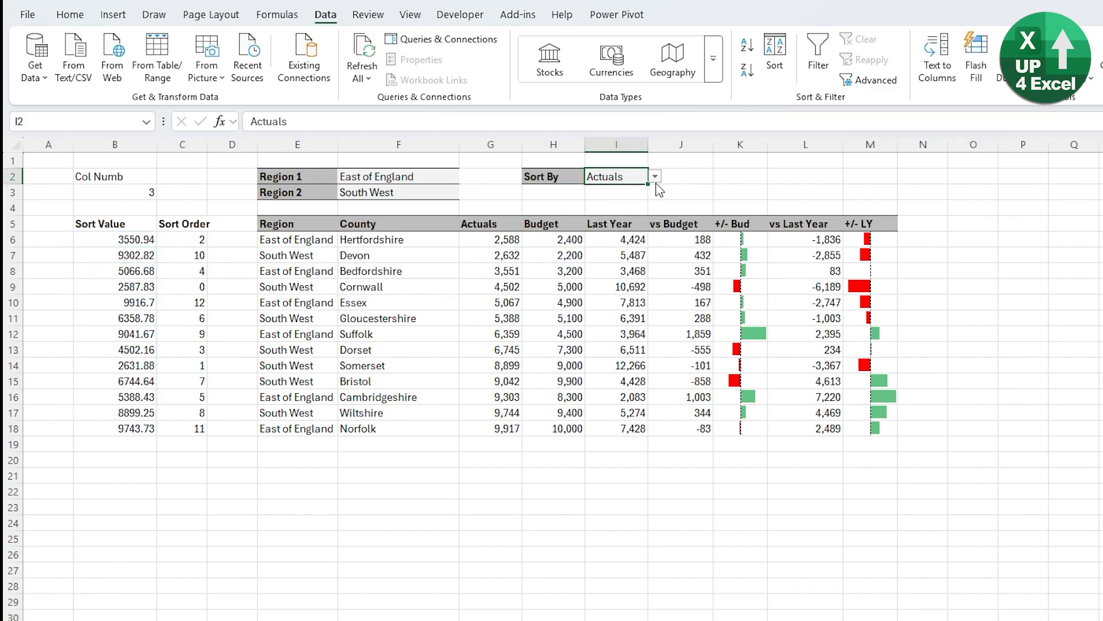
click(657, 180)
click(610, 273)
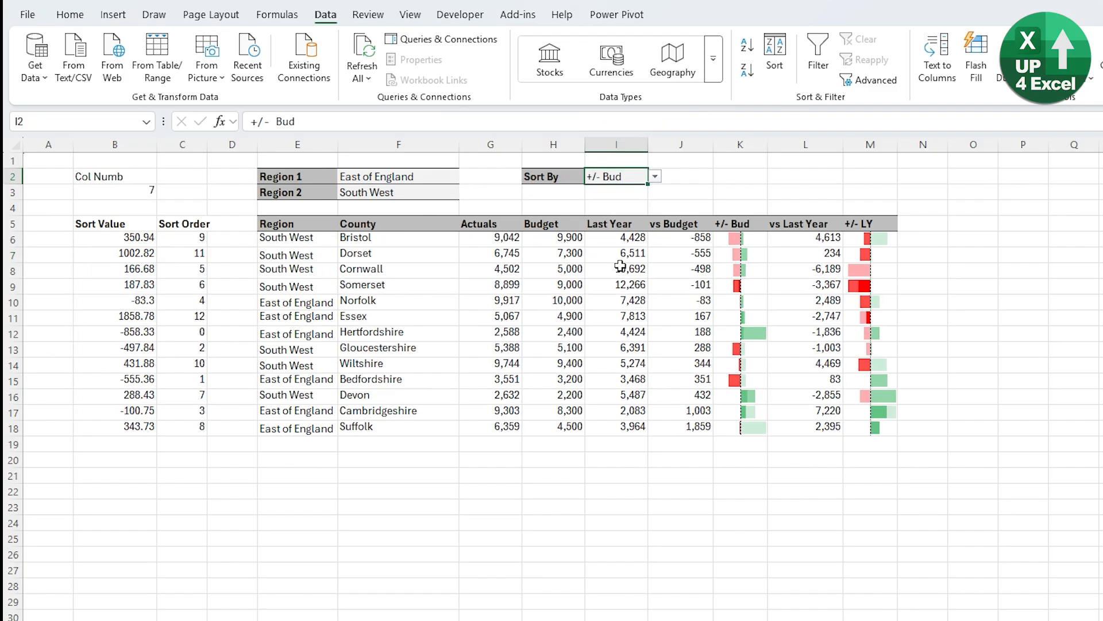
Set the Region 2 dropdown in F3 to North West.
click(355, 194)
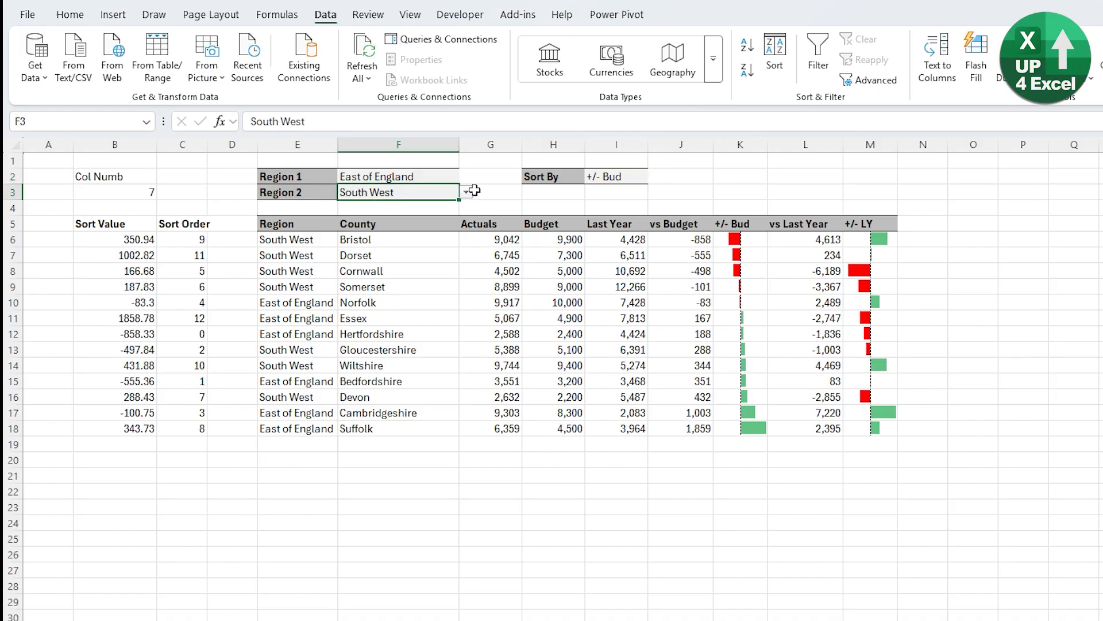
click(466, 194)
click(402, 261)
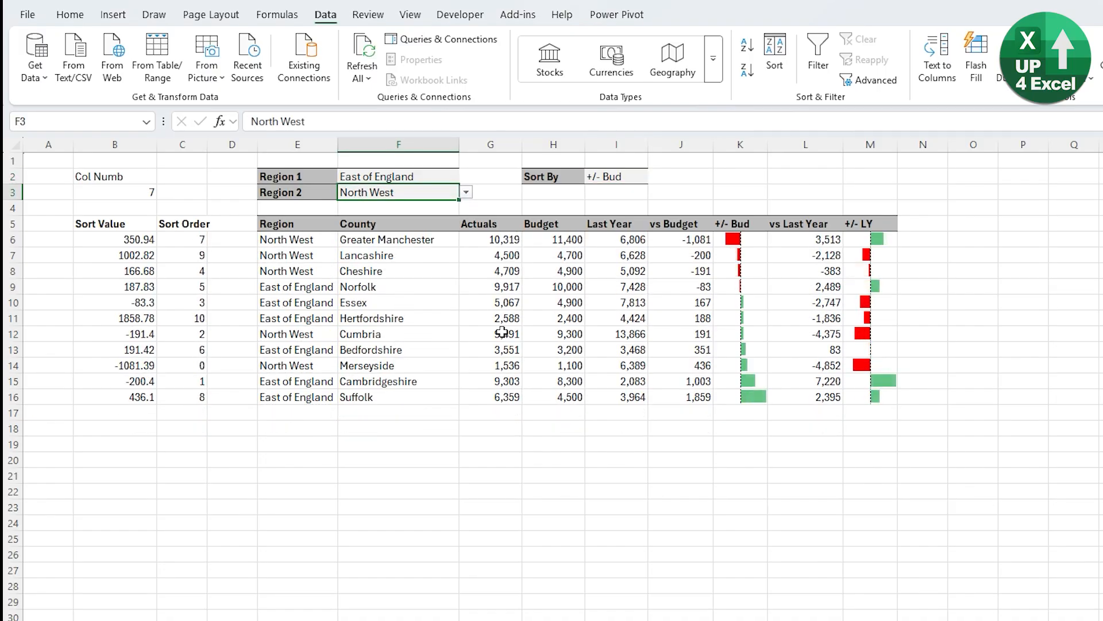
Switch the Sort By dropdown in I2 to Budget and finally to vs Budget.
click(635, 178)
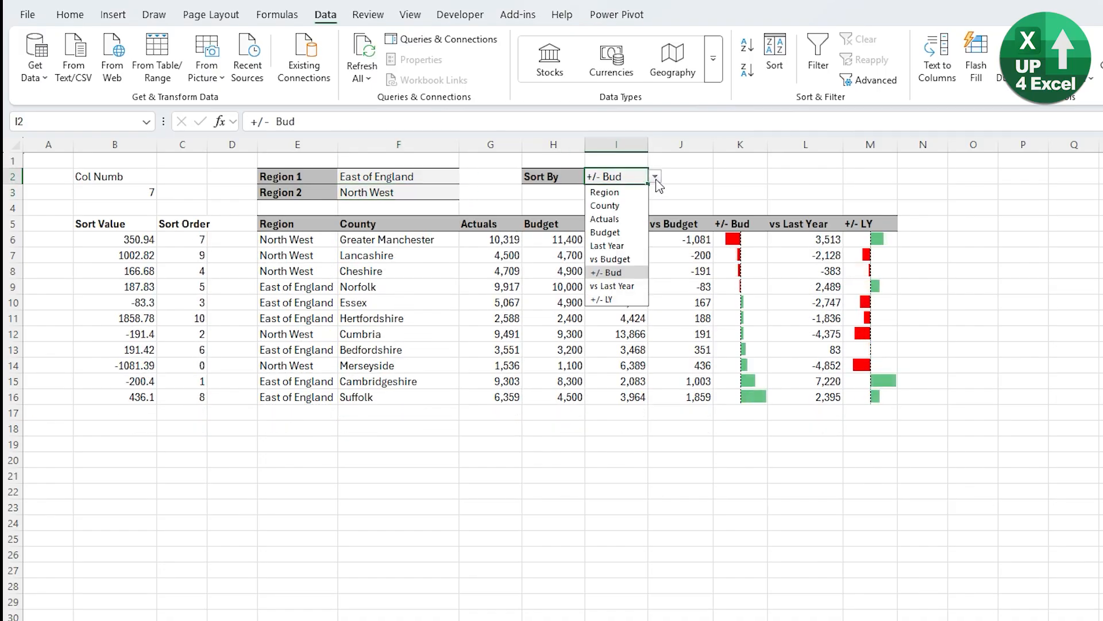
click(625, 232)
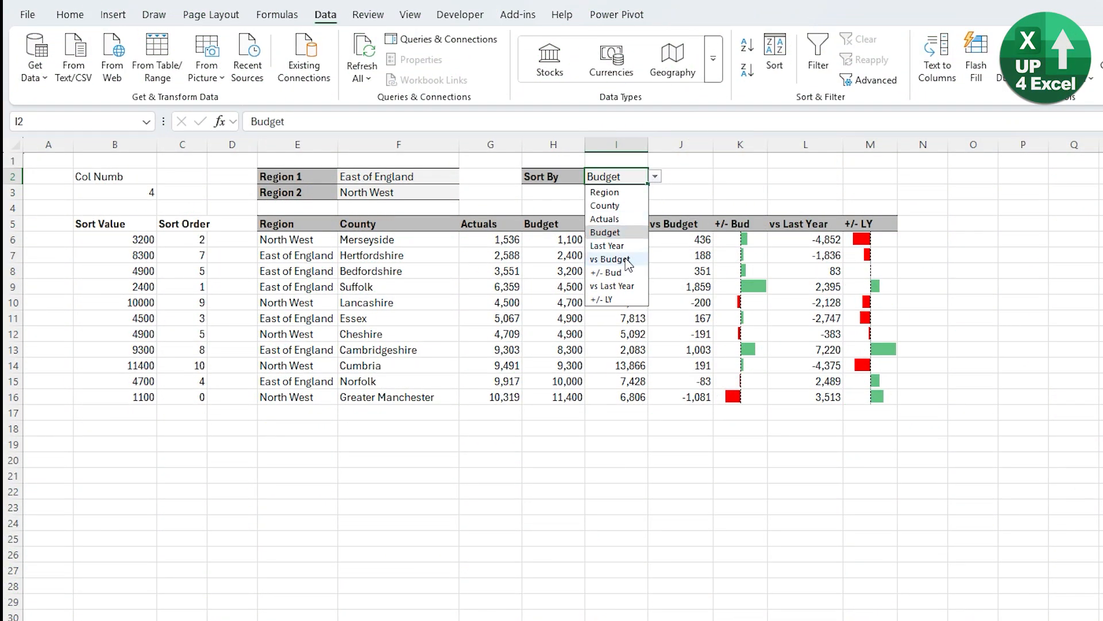
click(626, 261)
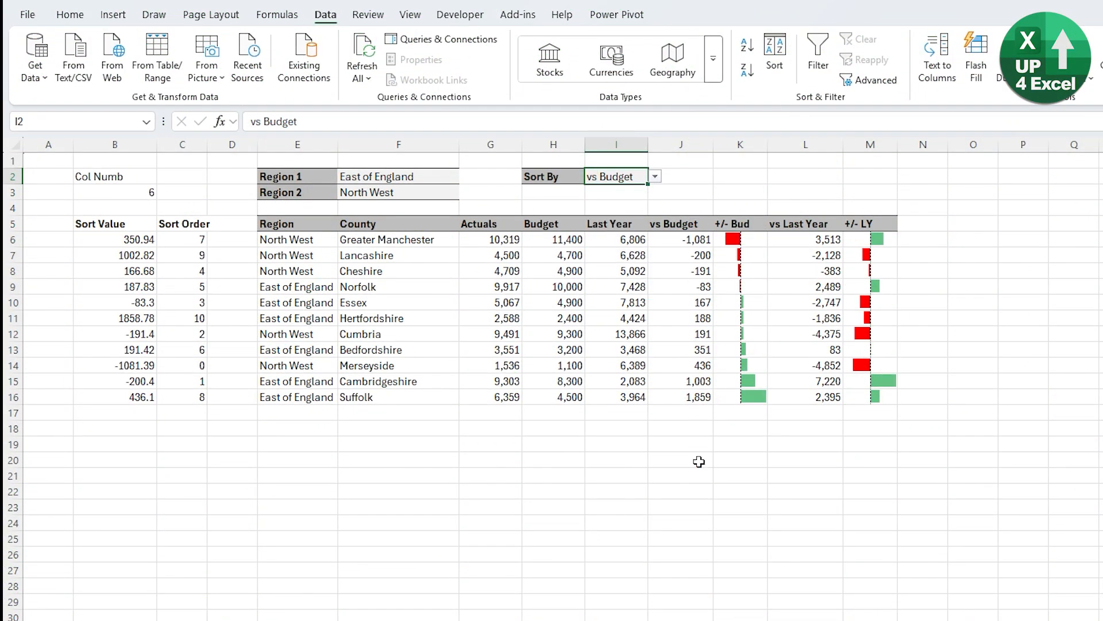
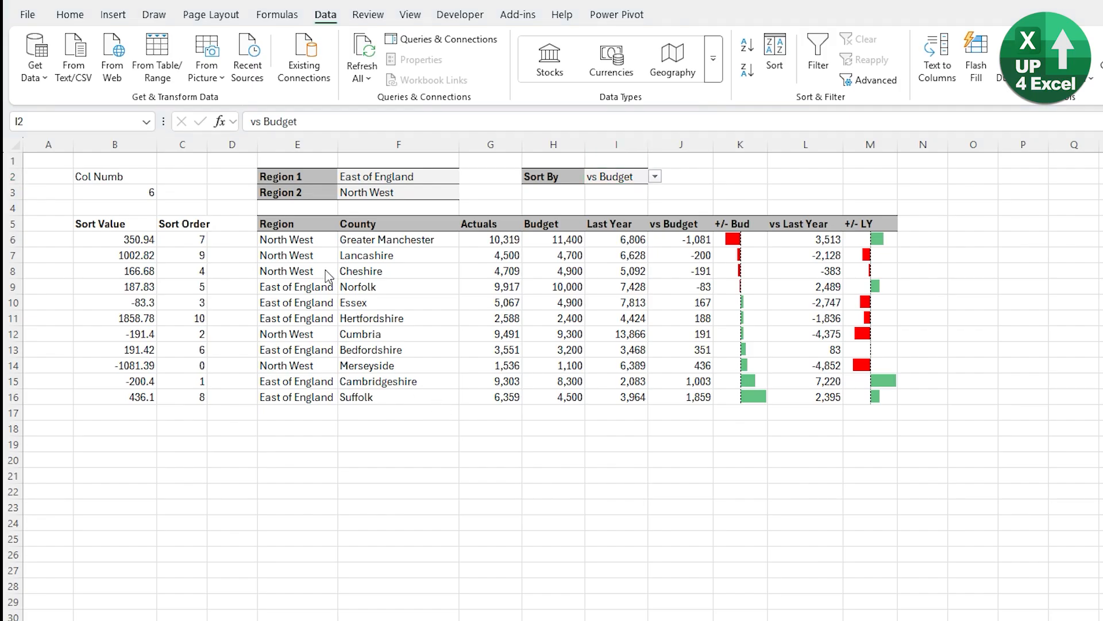
Add a sort order argument of -1 after C6# in E6's SORTBY formula to sort the report in descending order.
click(309, 242)
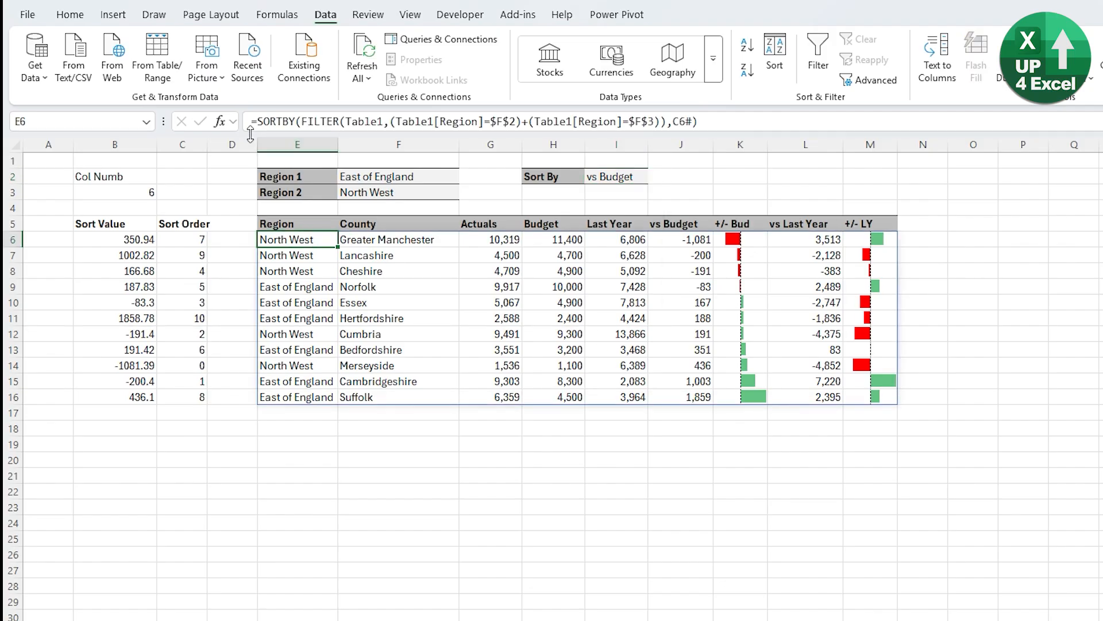
click(685, 120)
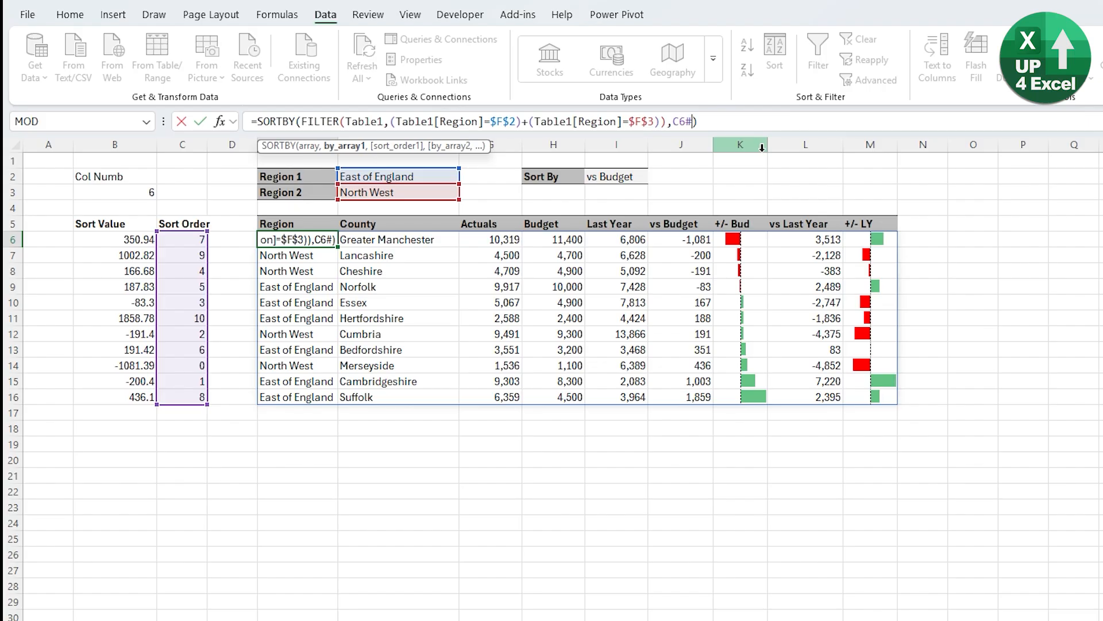
text(,)
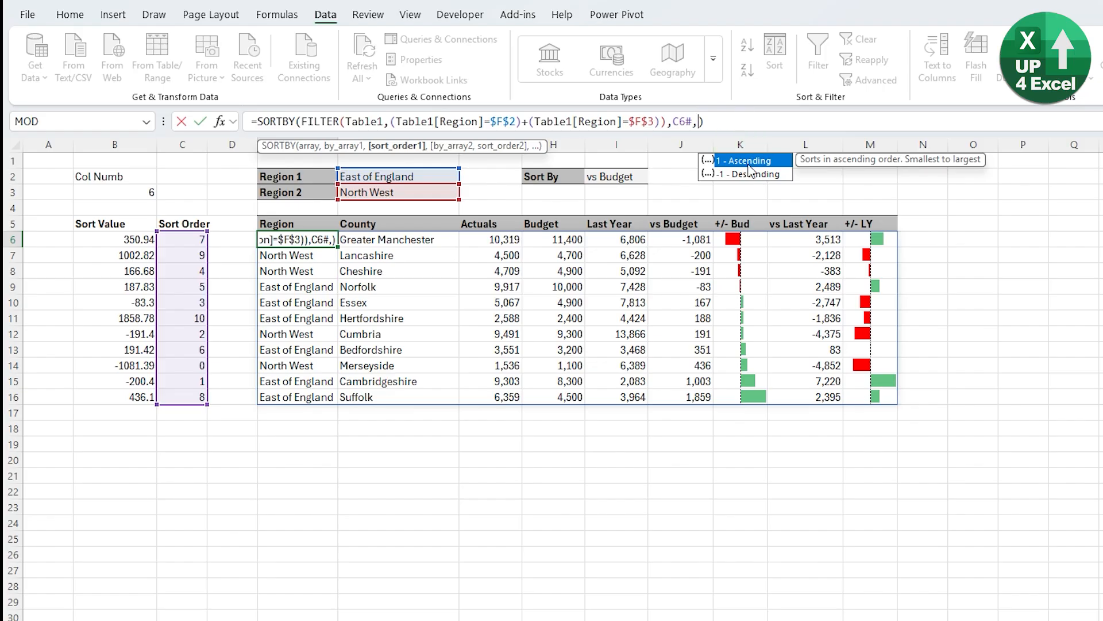
click(751, 175)
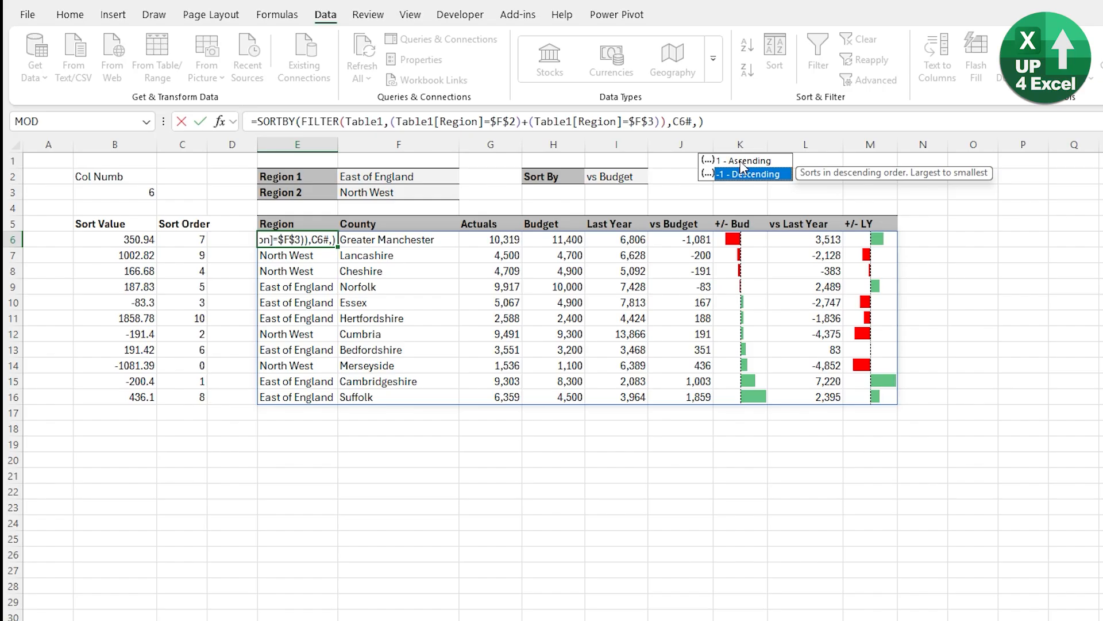
key(Return)
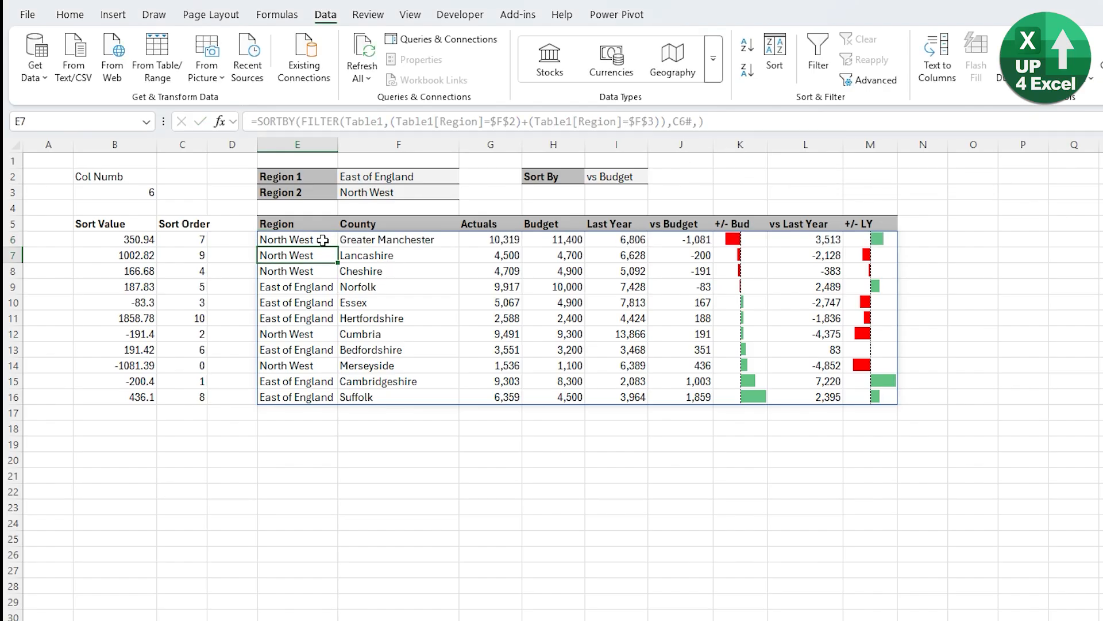
key(Up)
click(701, 121)
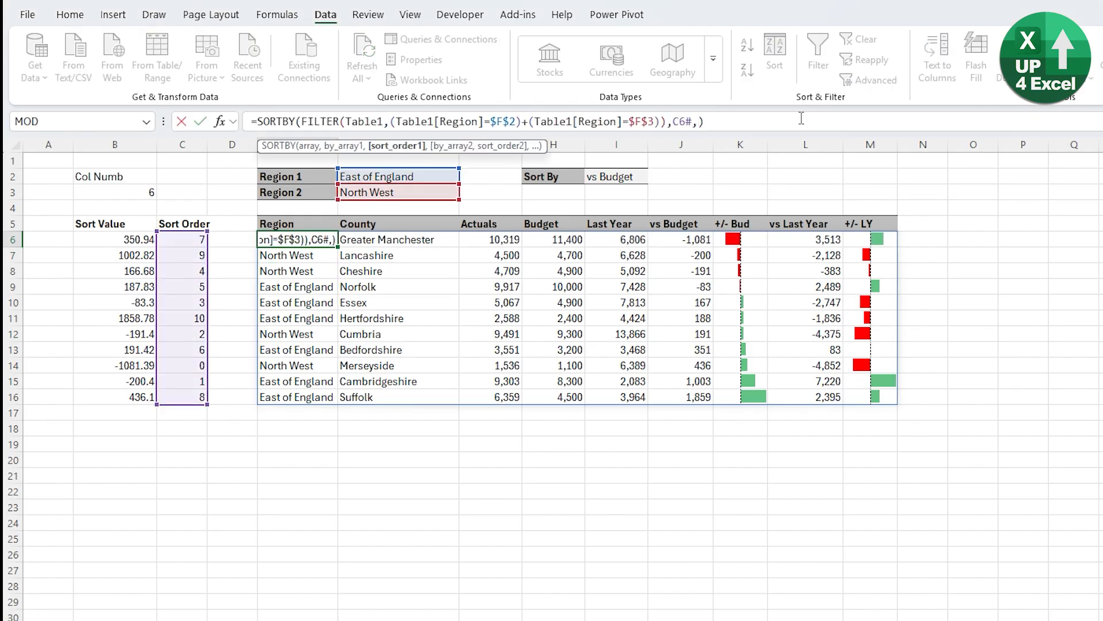
text(-1)
key(Return)
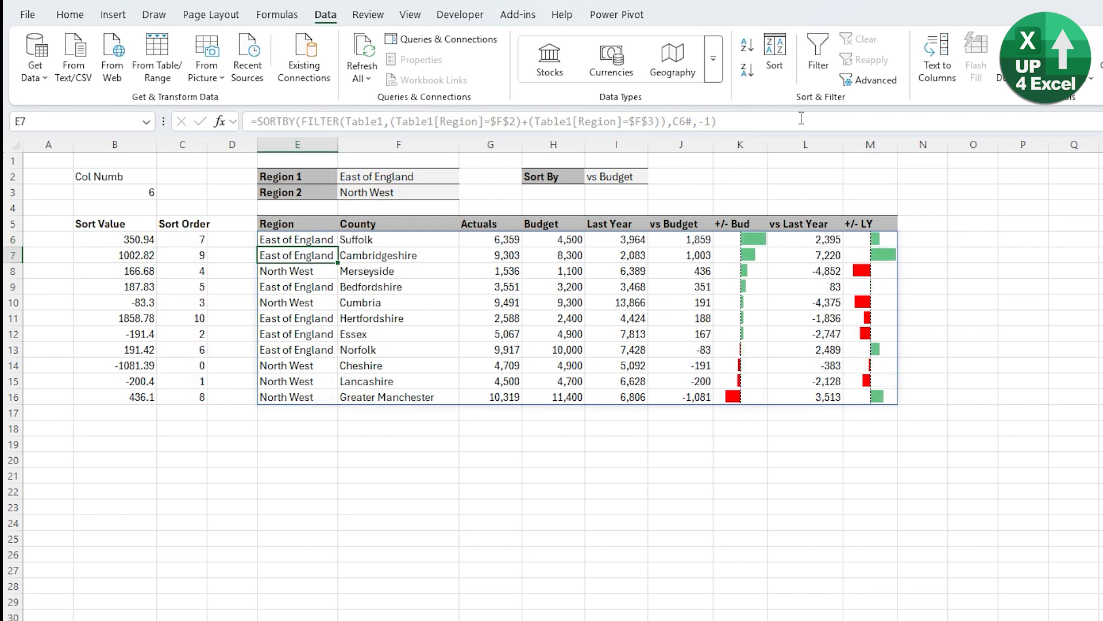
Change the sort order argument in E6's SORTBY formula to 1 for ascending order.
key(Up)
click(710, 121)
key(BackSpace)
key(BackSpace)
text(1)
key(Return)
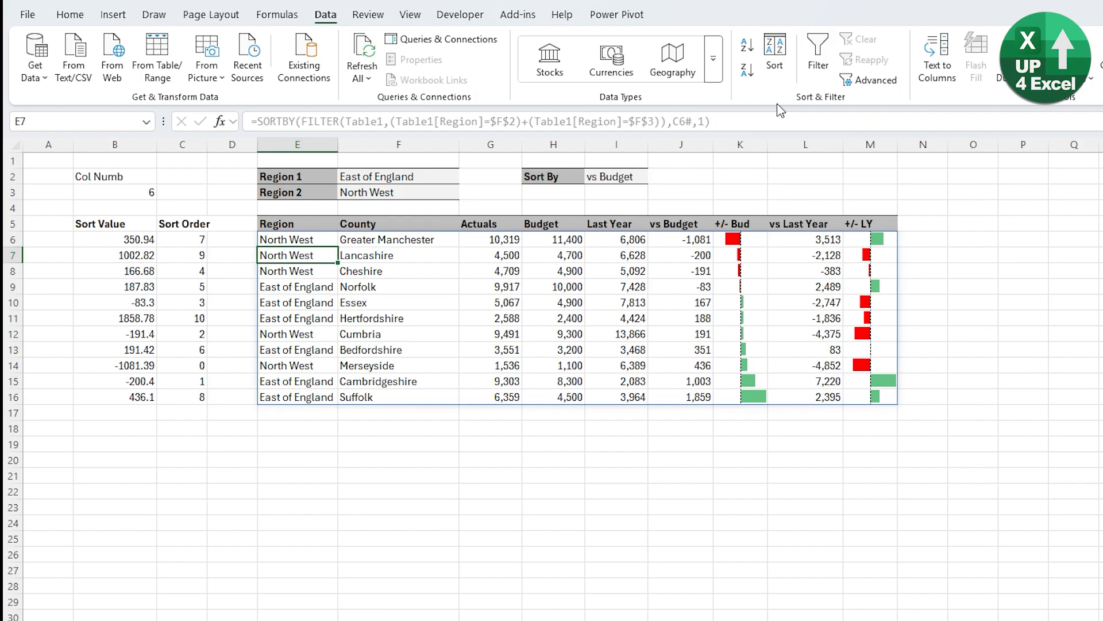
key(Up)
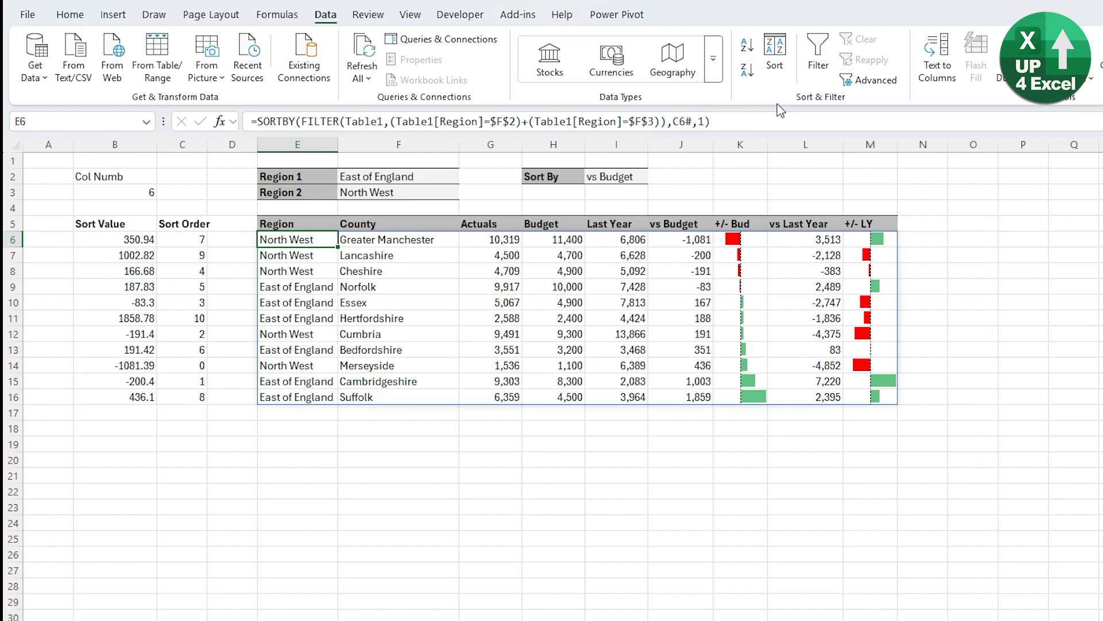
Enter the label Order in C2, beside the Col Numb label.
click(166, 179)
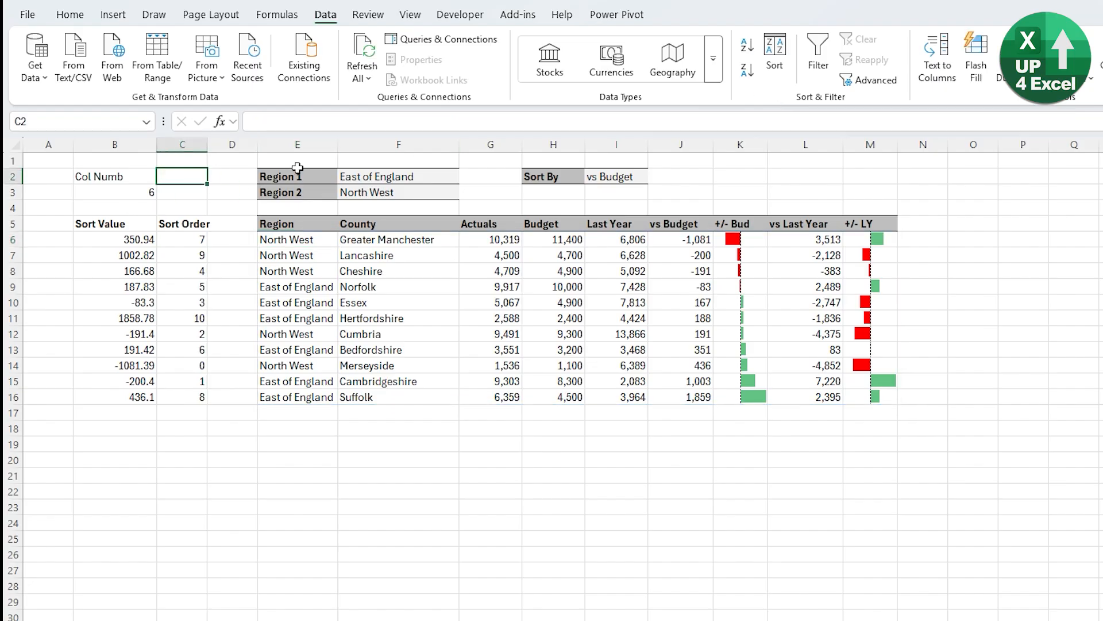
text(Order)
key(Return)
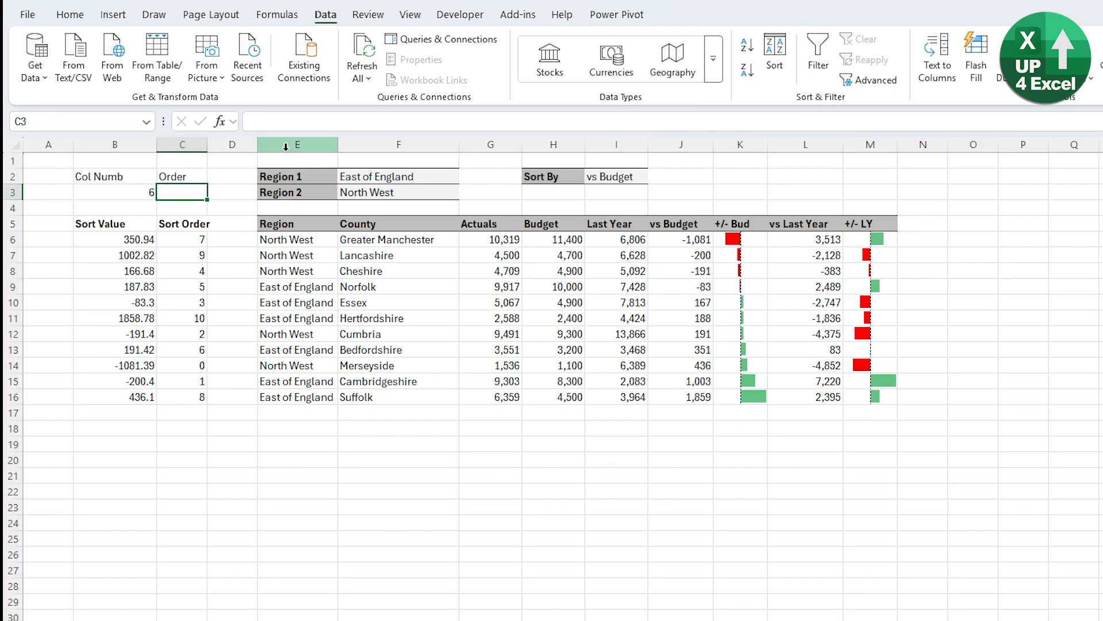
Copy the Sort By label and dropdown from H2:I2 into H3:I3 and relabel H3 as Direction.
drag(566, 178, 598, 183)
key(ctrl+c)
click(568, 192)
key(ctrl+v)
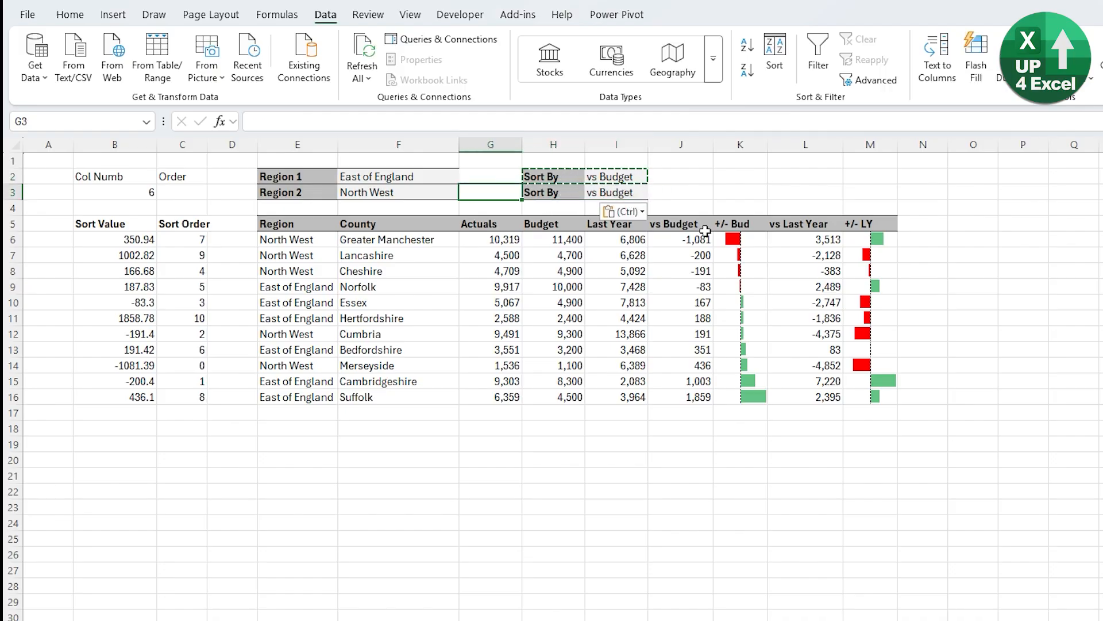
text(Direction)
key(Tab)
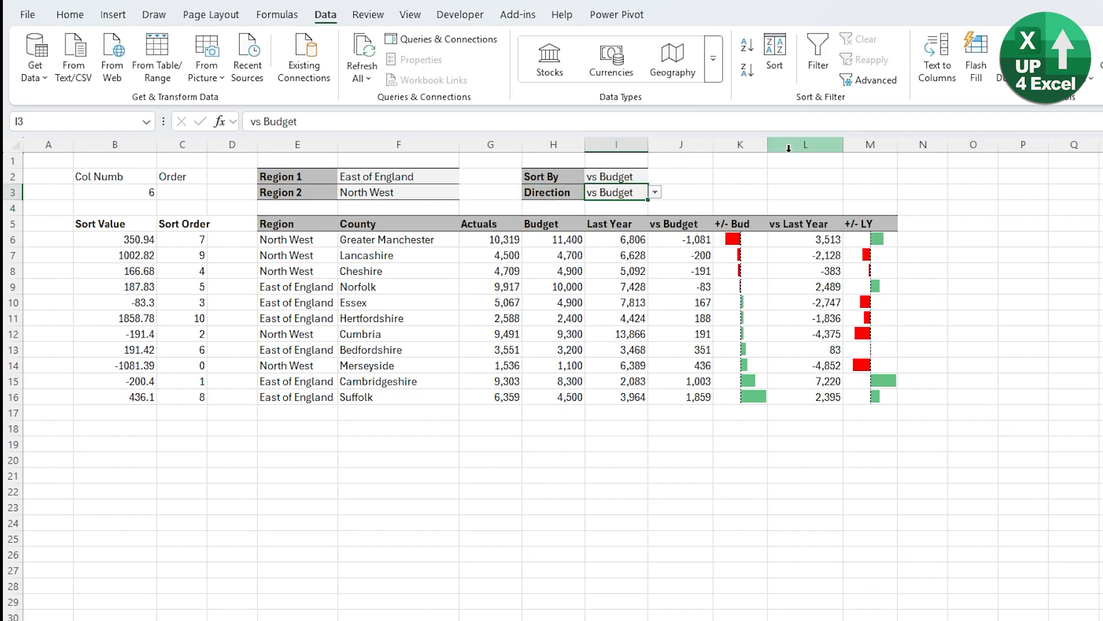
Replace the data validation list source of I3 with the items Ascending, Descending.
click(1089, 45)
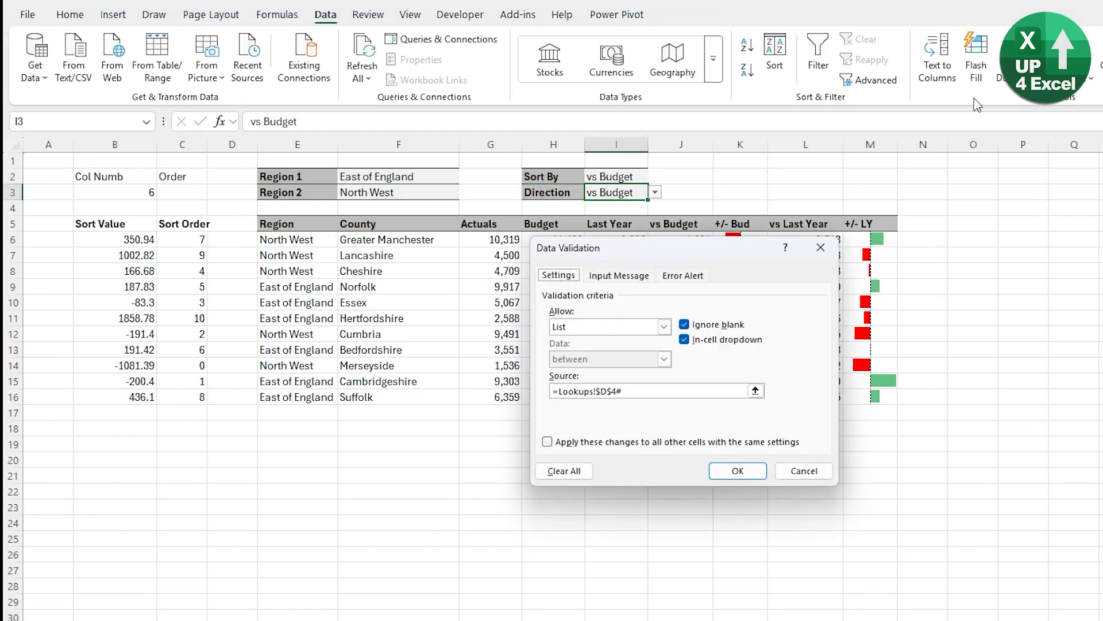
click(632, 390)
drag(627, 390, 550, 391)
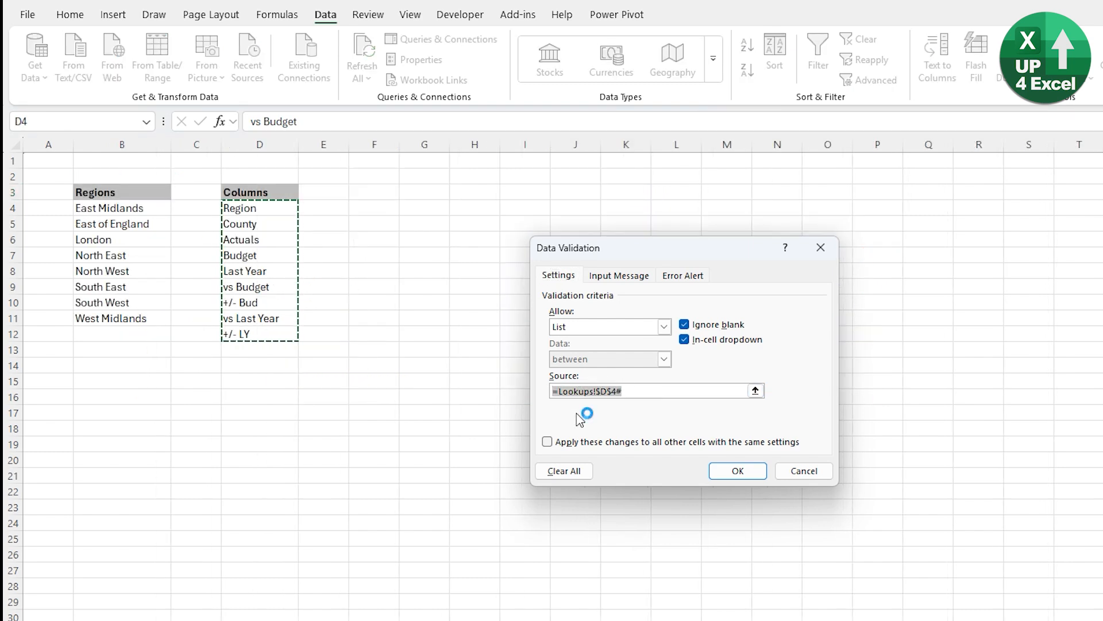
key(BackSpace)
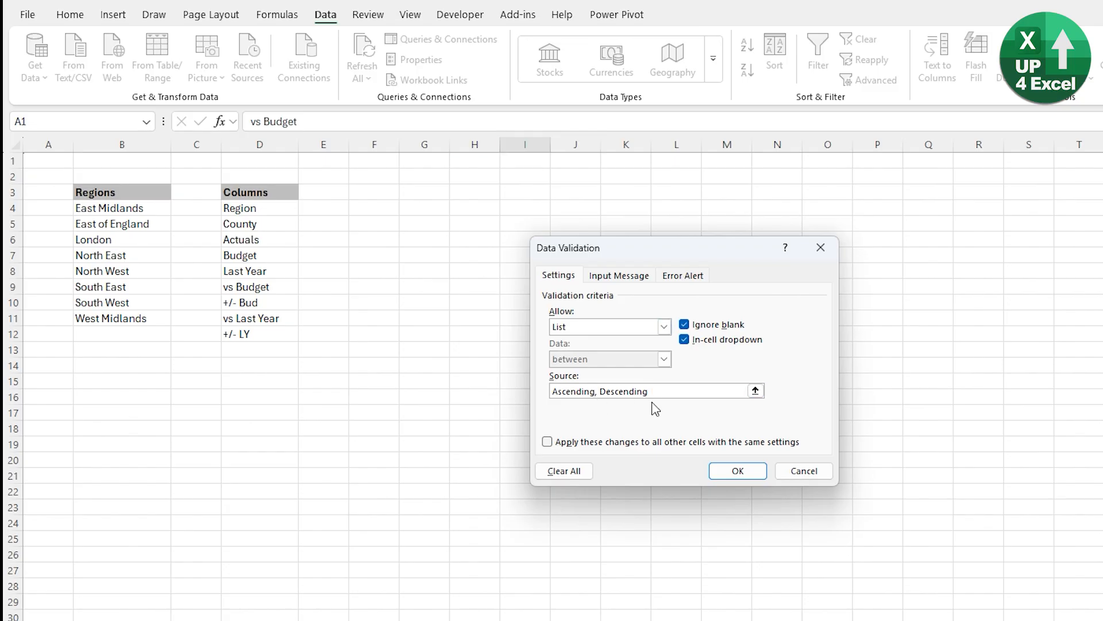
click(731, 477)
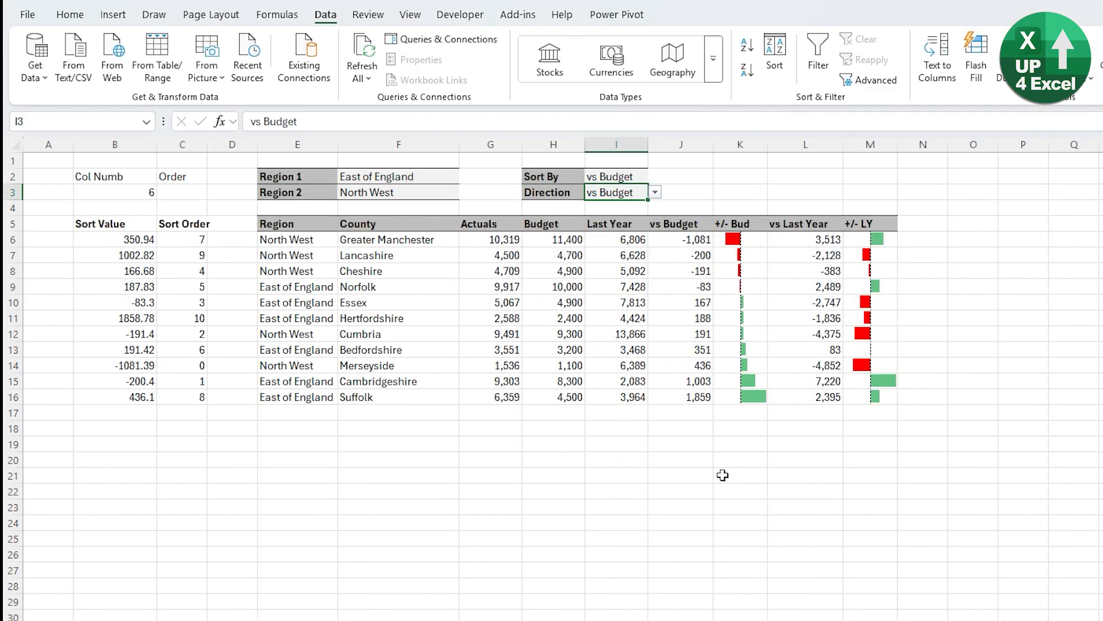
Try both options of the Direction dropdown in I3, leaving it set to Ascending.
click(656, 193)
click(636, 208)
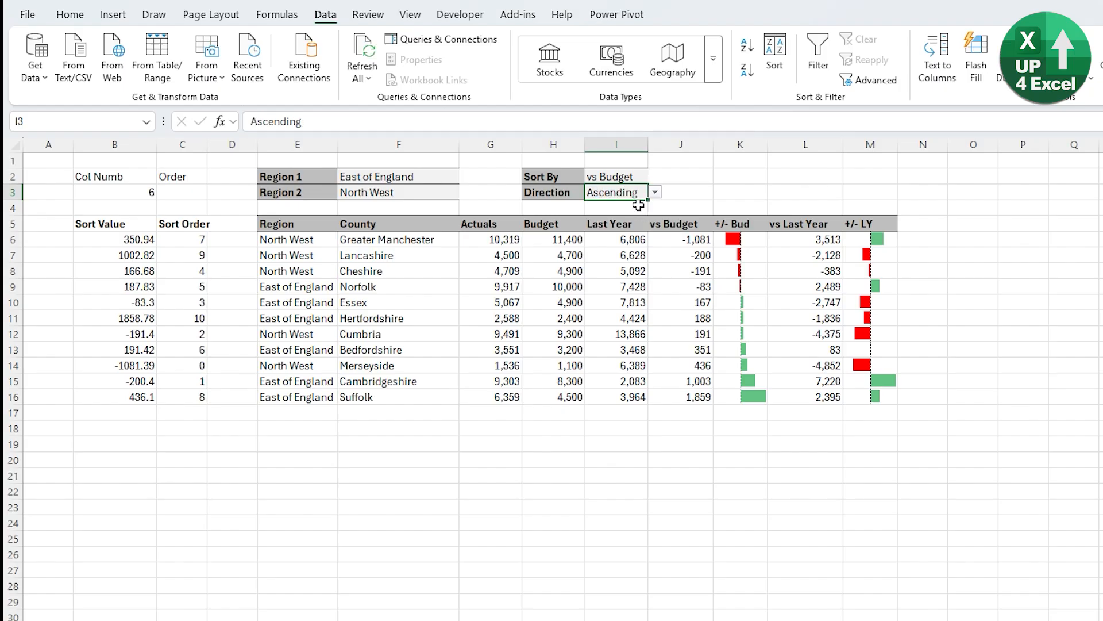
click(655, 193)
click(632, 219)
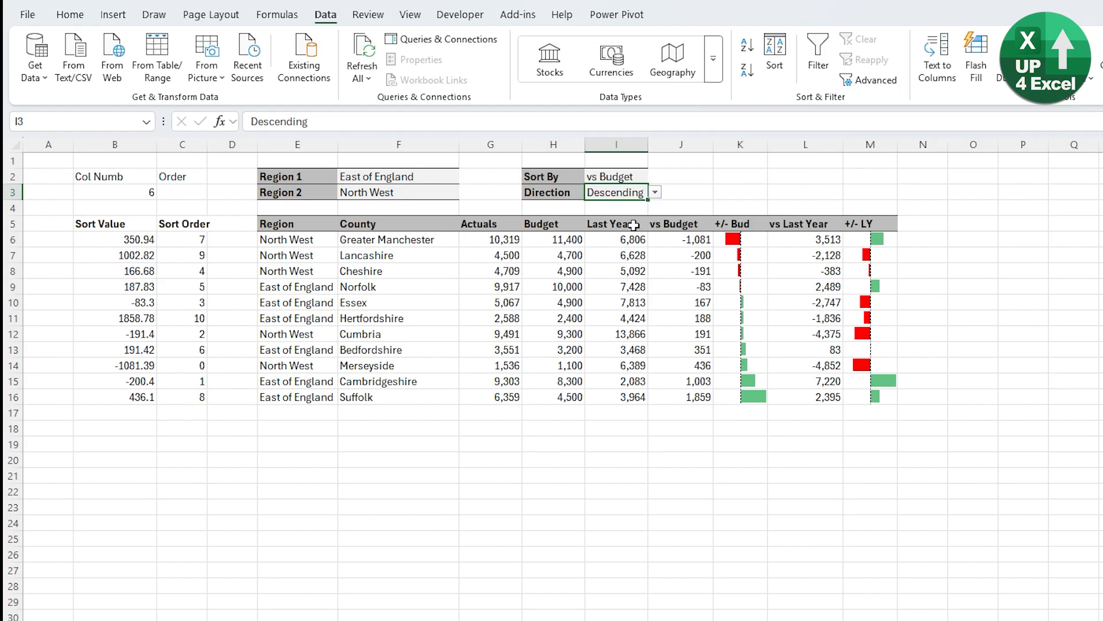
click(656, 196)
click(620, 207)
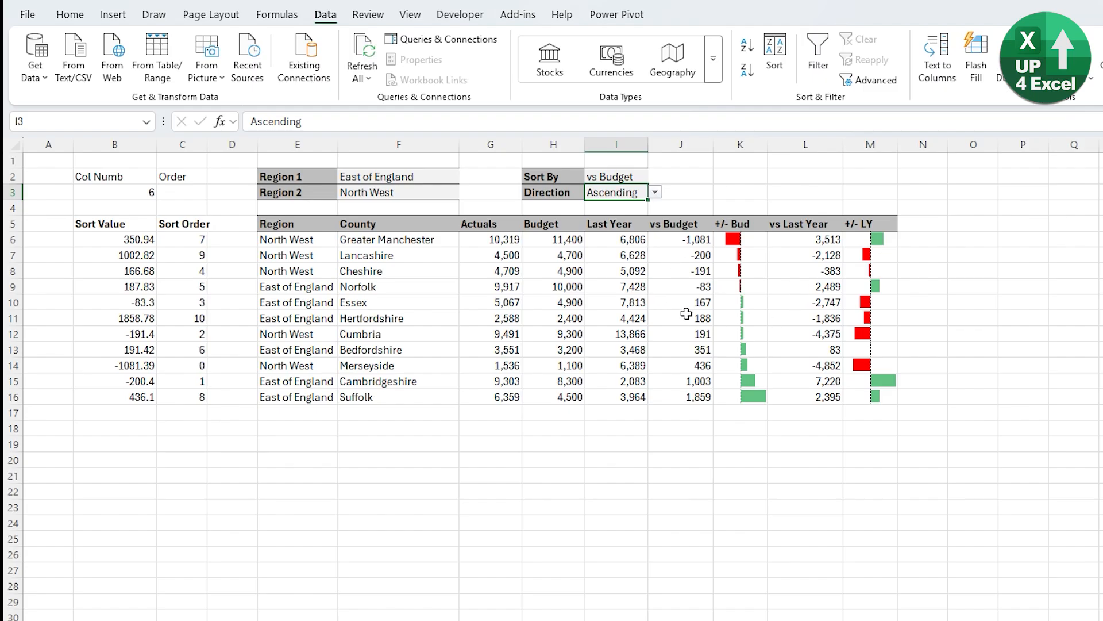
Enter =IF(I3="Ascending",1,-1) in C3 to convert the Direction choice into a sort order number.
click(196, 192)
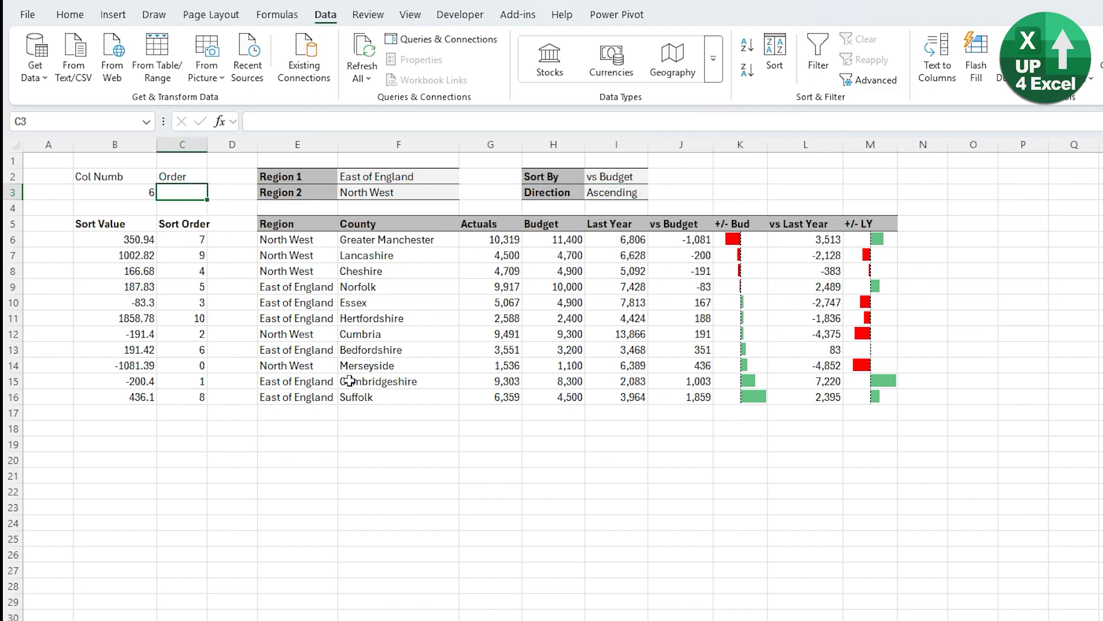
text(=if()
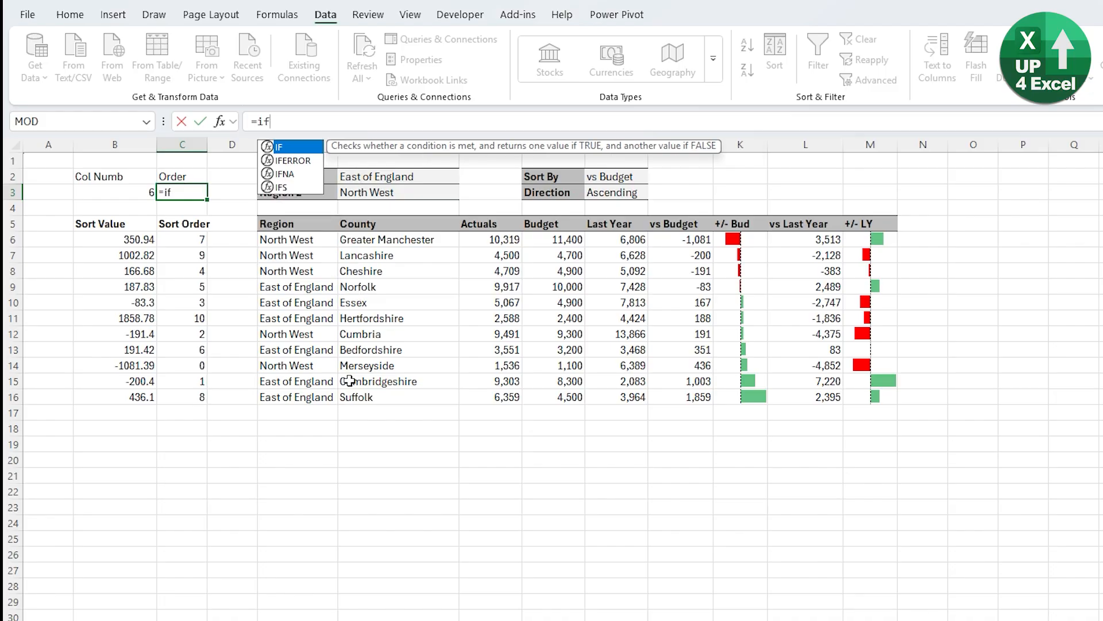
click(606, 189)
text(=)
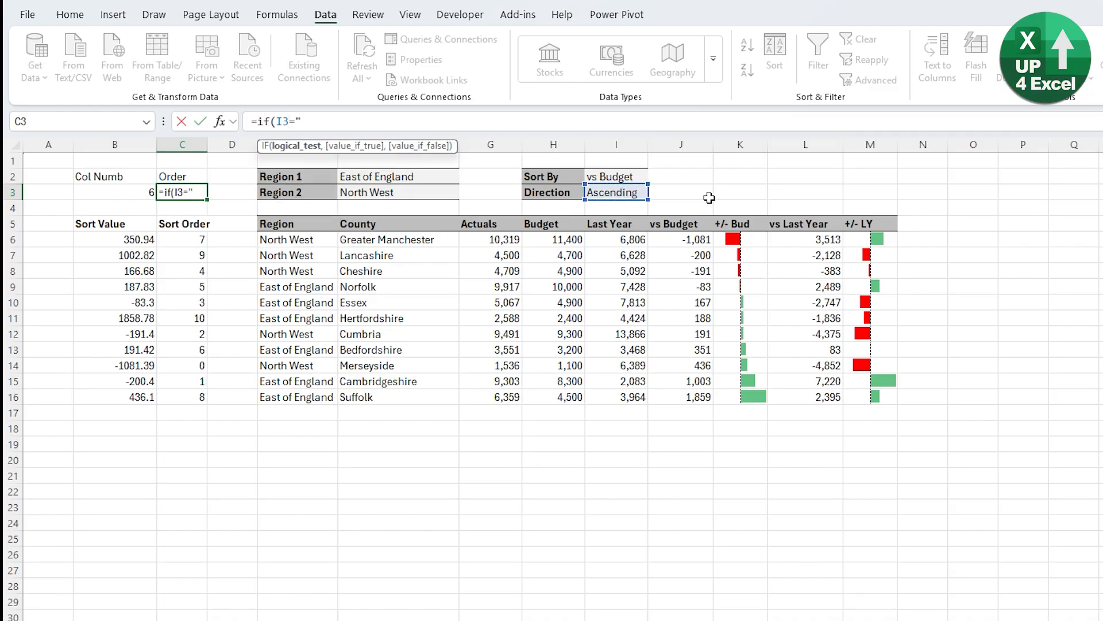
text("ascending)
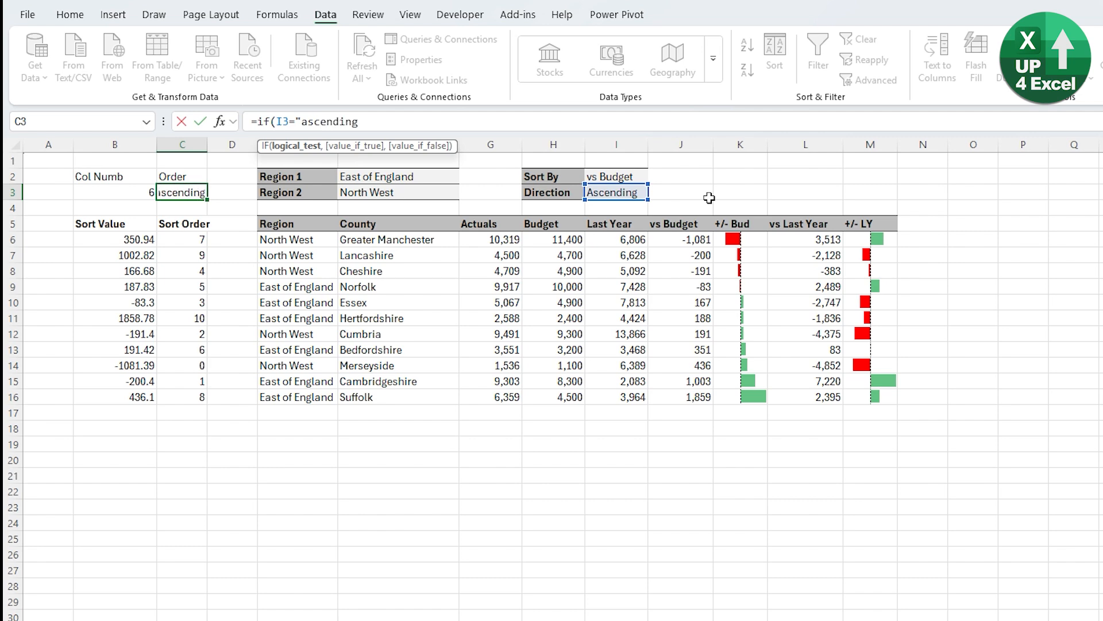
text(",)
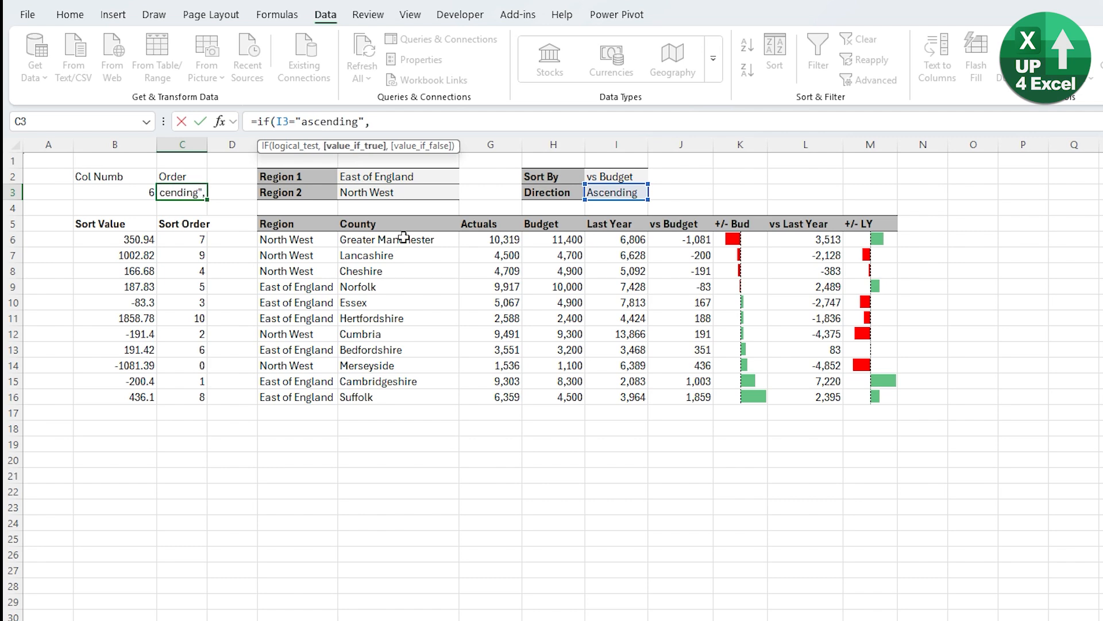
click(307, 121)
key(BackSpace)
text(A)
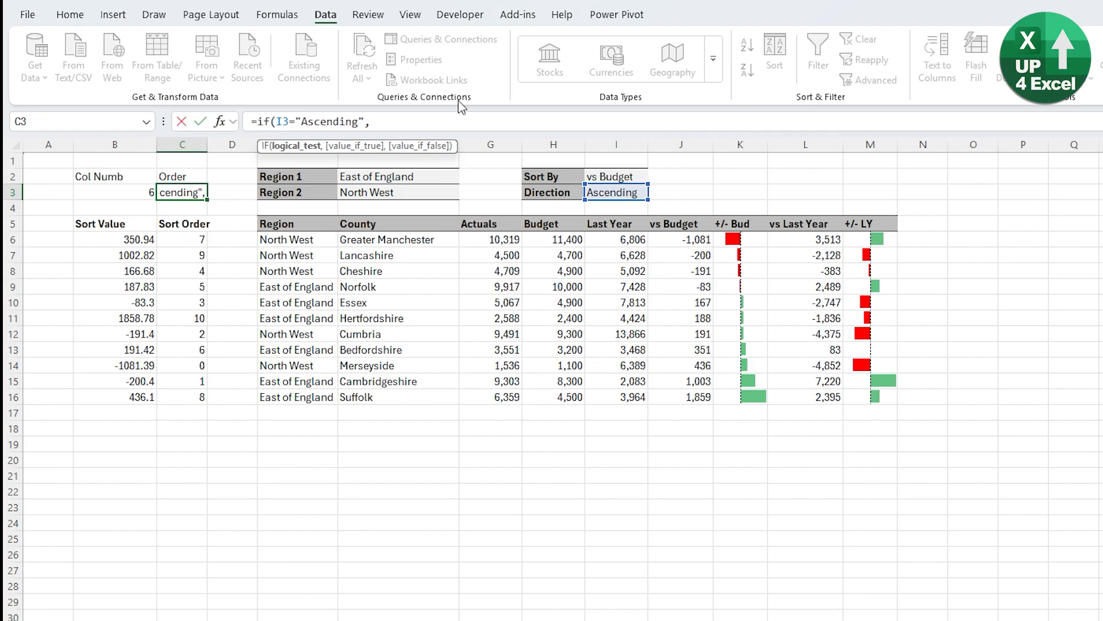
click(395, 122)
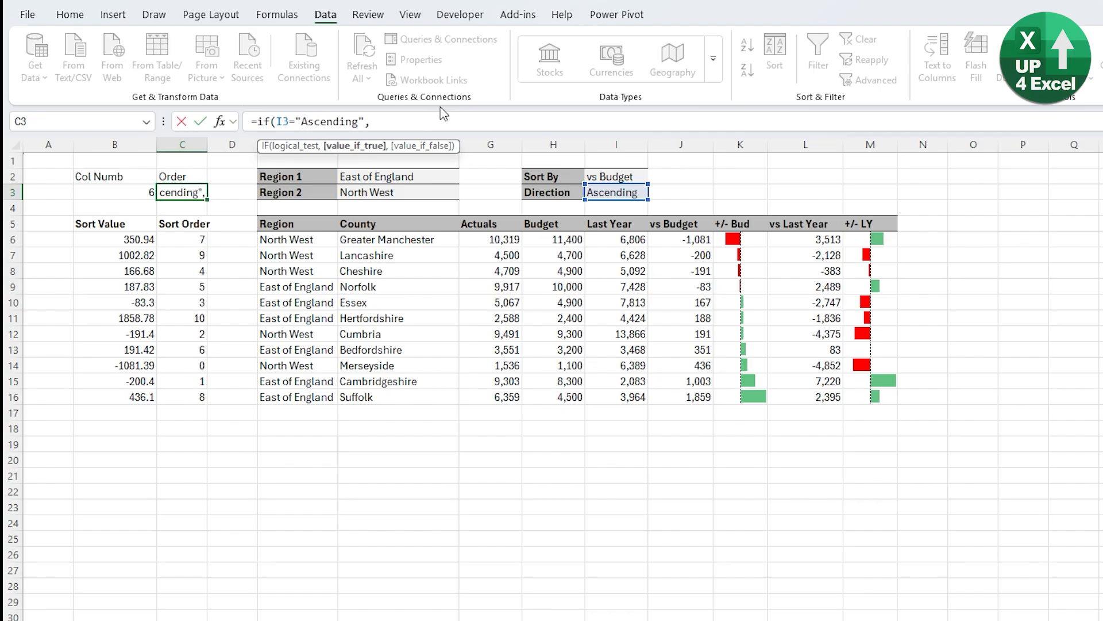
text(1,-1))
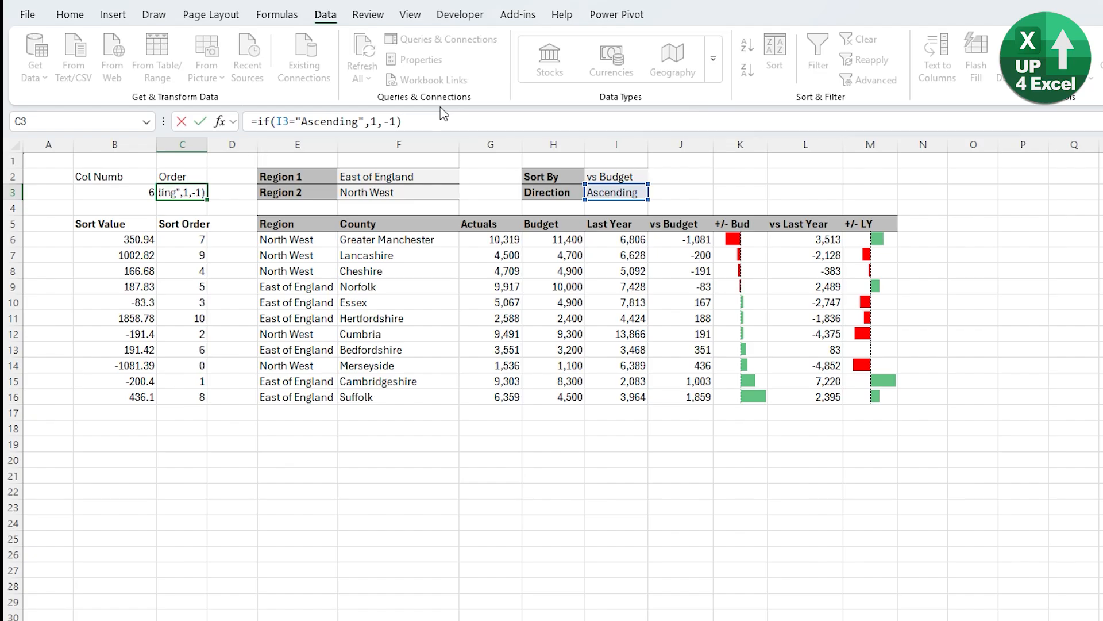
key(Return)
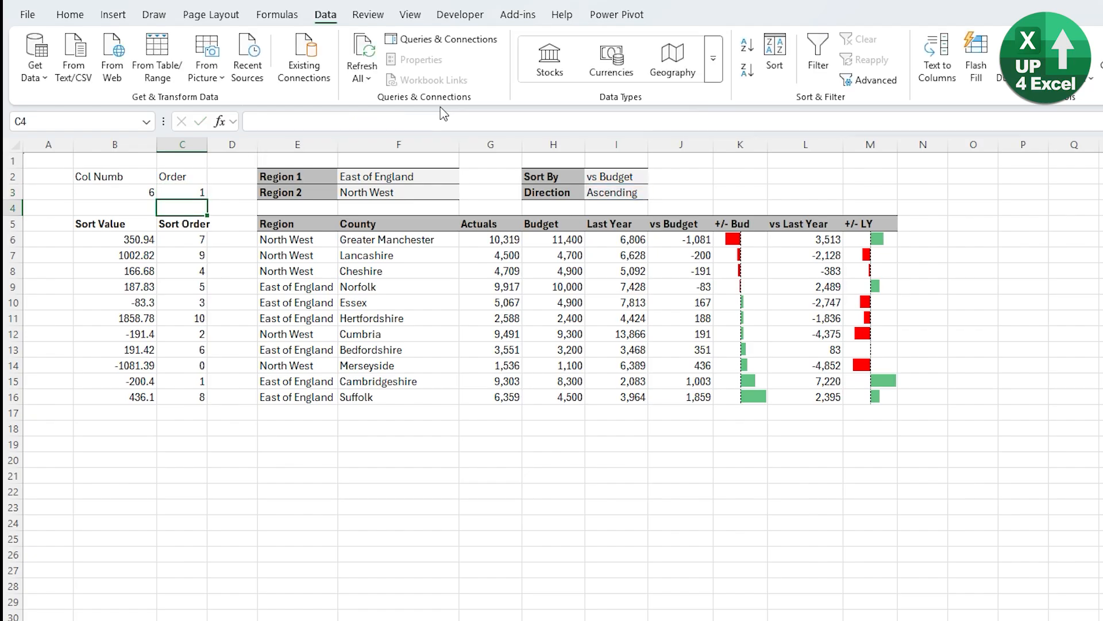
key(Up)
Set the Direction dropdown in I3 to Descending.
click(619, 194)
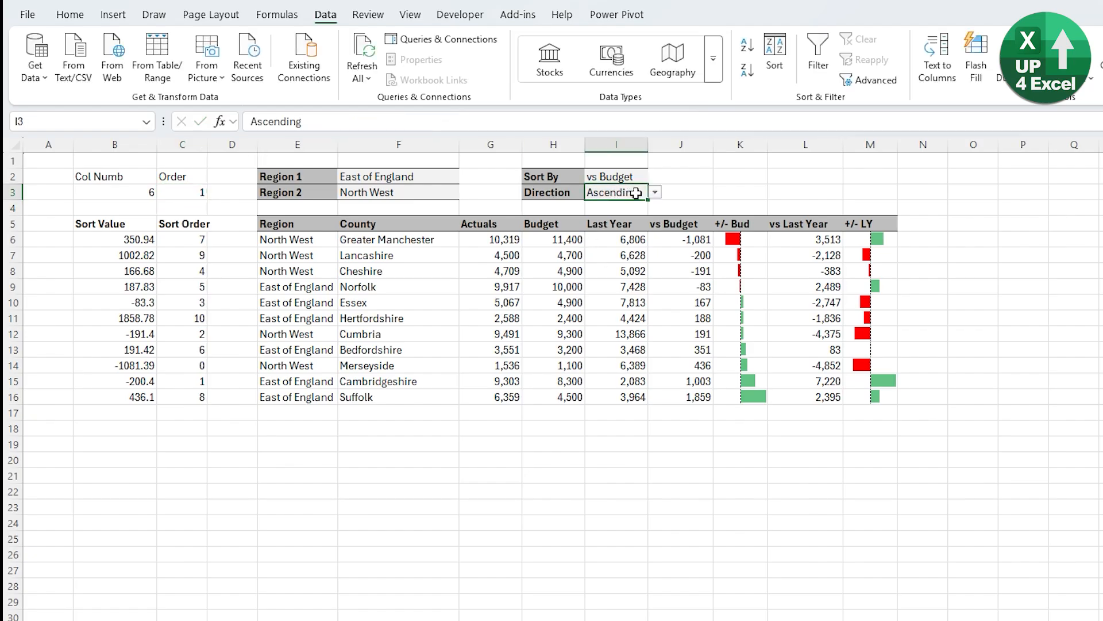
click(657, 195)
click(622, 220)
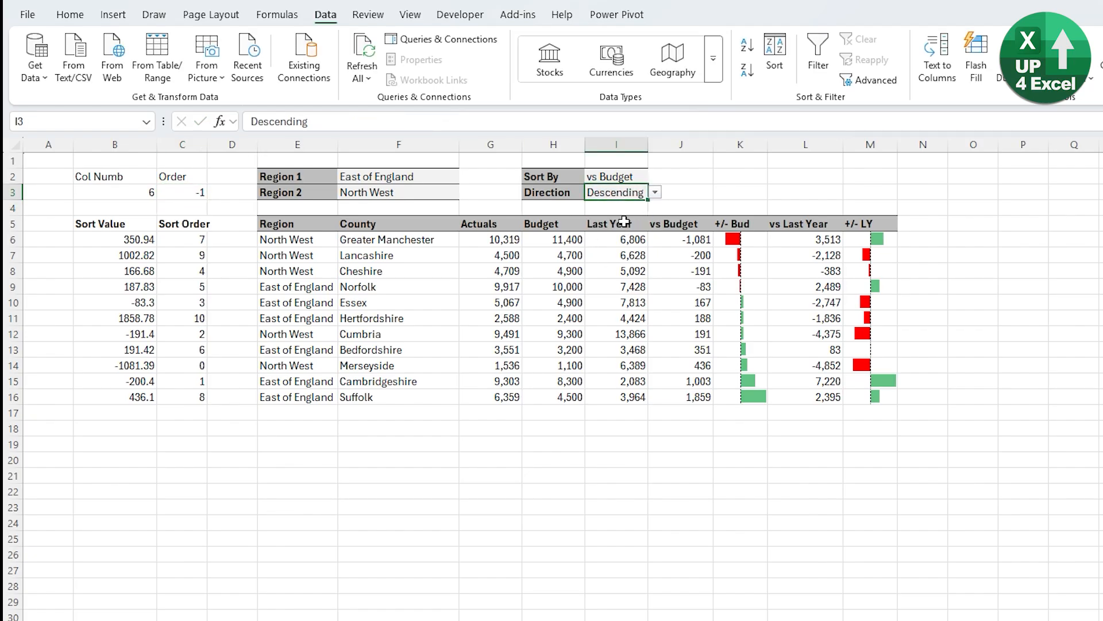
Replace the fixed sort order in the SORTBY formula in E6 with the absolute reference $C$3.
click(181, 193)
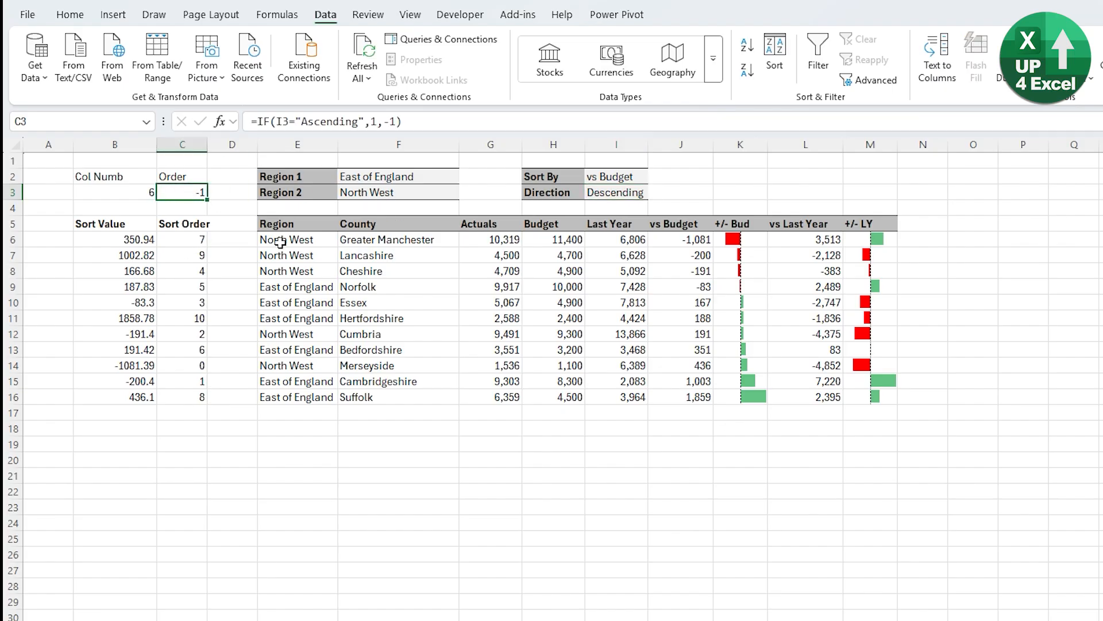
click(284, 242)
double_click(701, 122)
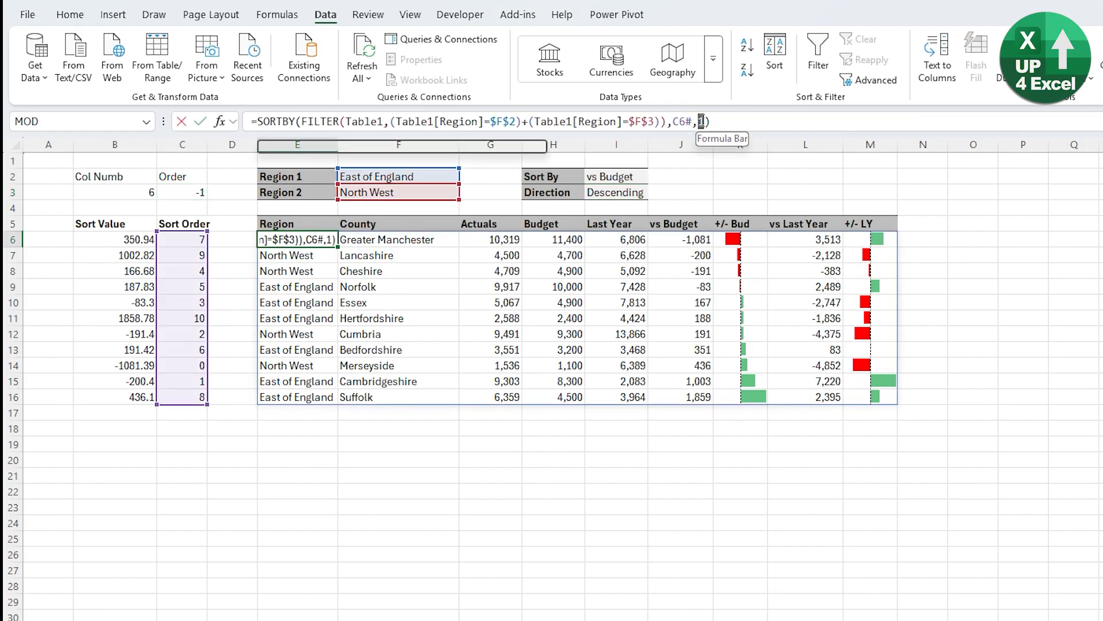
key(BackSpace)
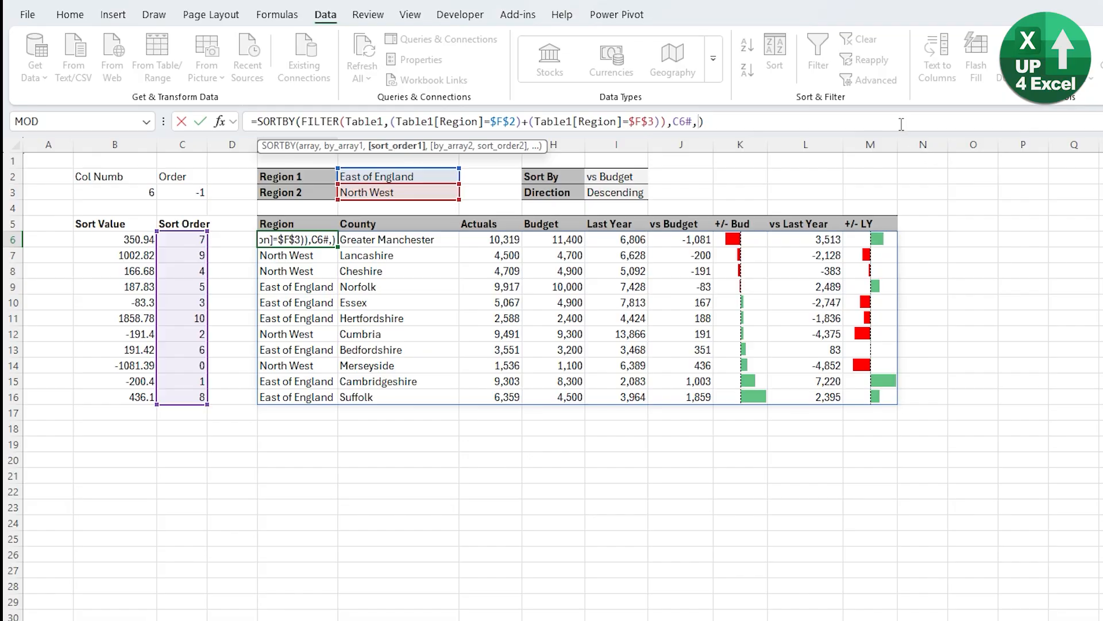
click(191, 194)
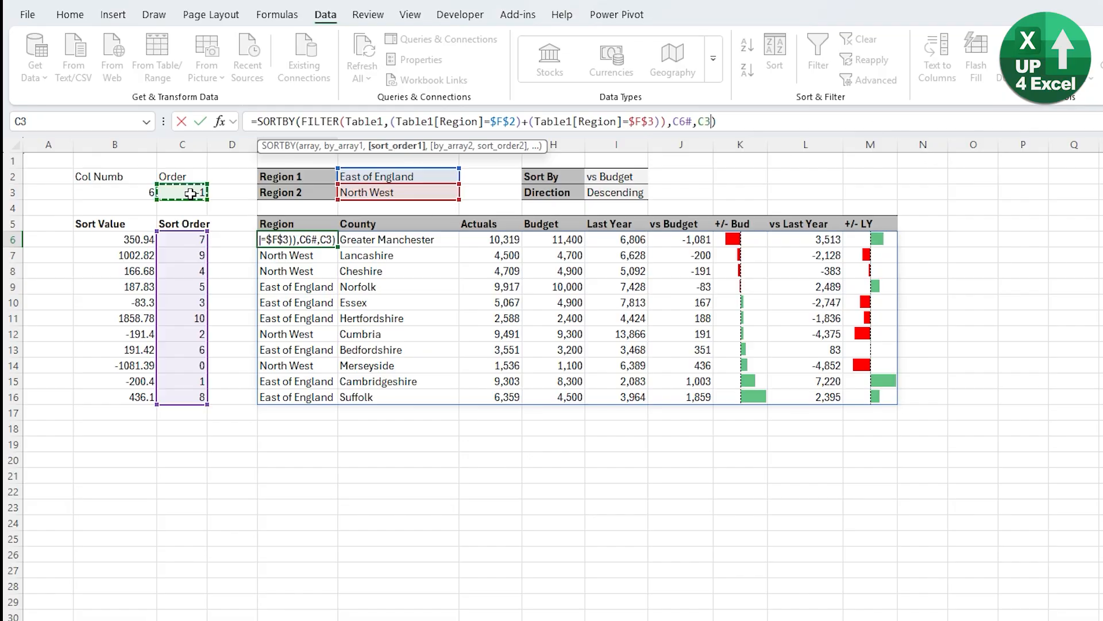
key(F4)
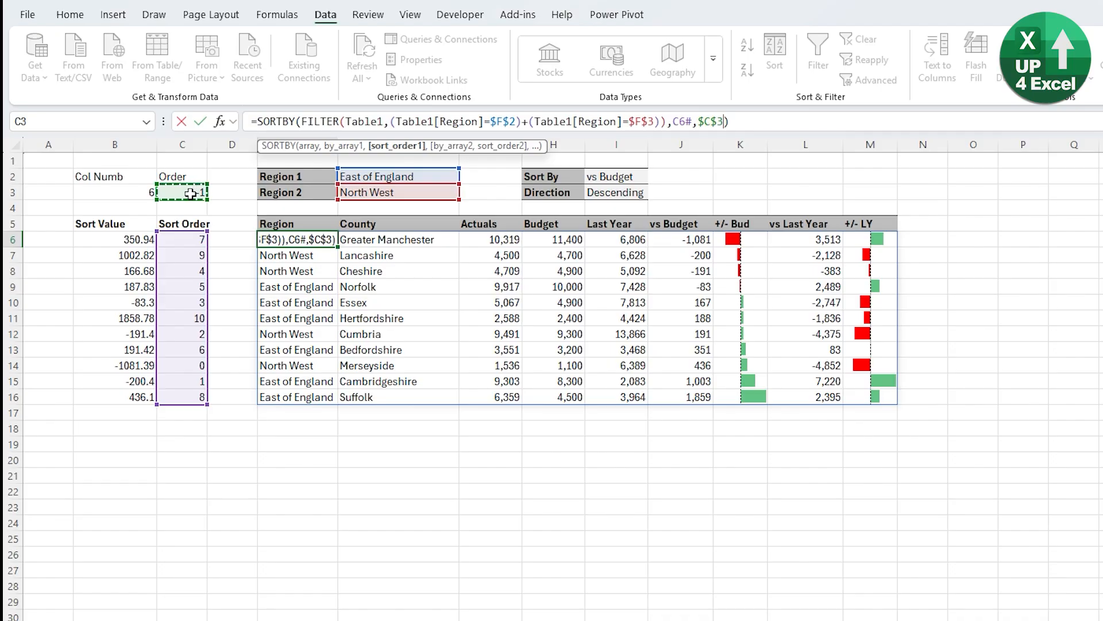
key(Return)
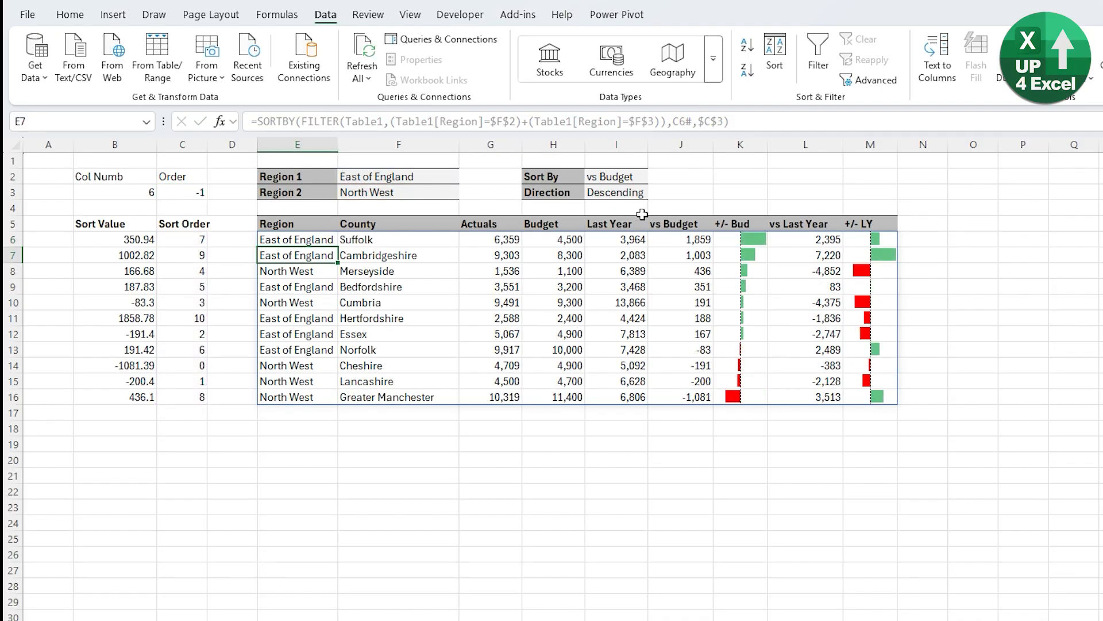
Set the sort Direction in I3 to Ascending.
click(631, 195)
click(656, 193)
click(611, 207)
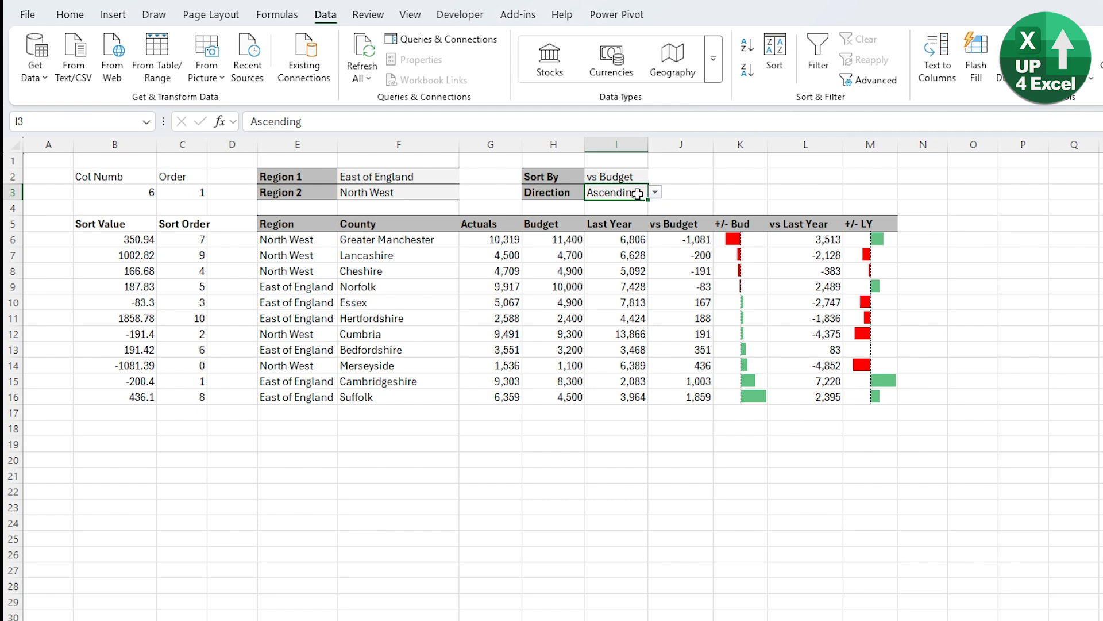
Test the Sort By choice in I2 with Region, leaving it set to Budget.
click(629, 176)
click(656, 177)
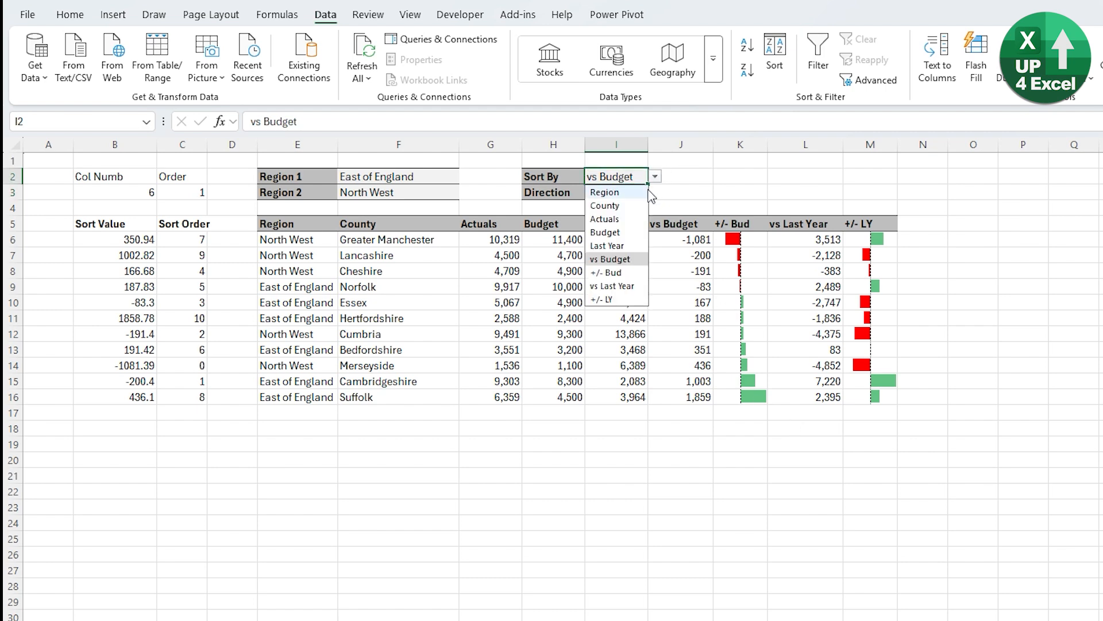
click(608, 192)
click(656, 178)
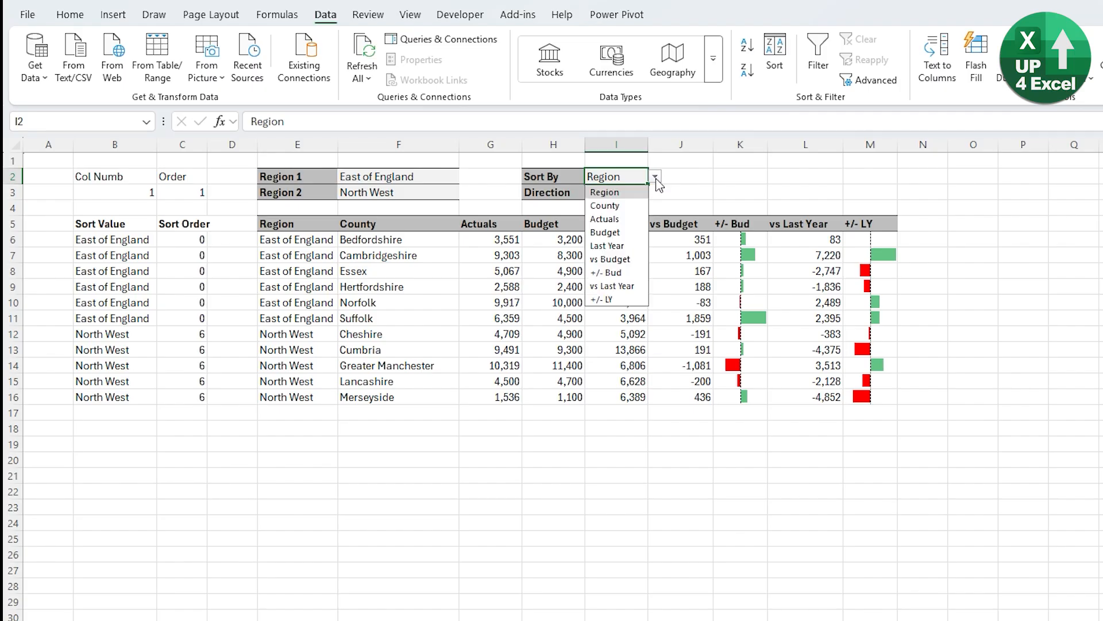
click(611, 228)
Set Region 1 to South West, and try West Midlands for Region 2 before settling on London.
click(441, 178)
click(467, 177)
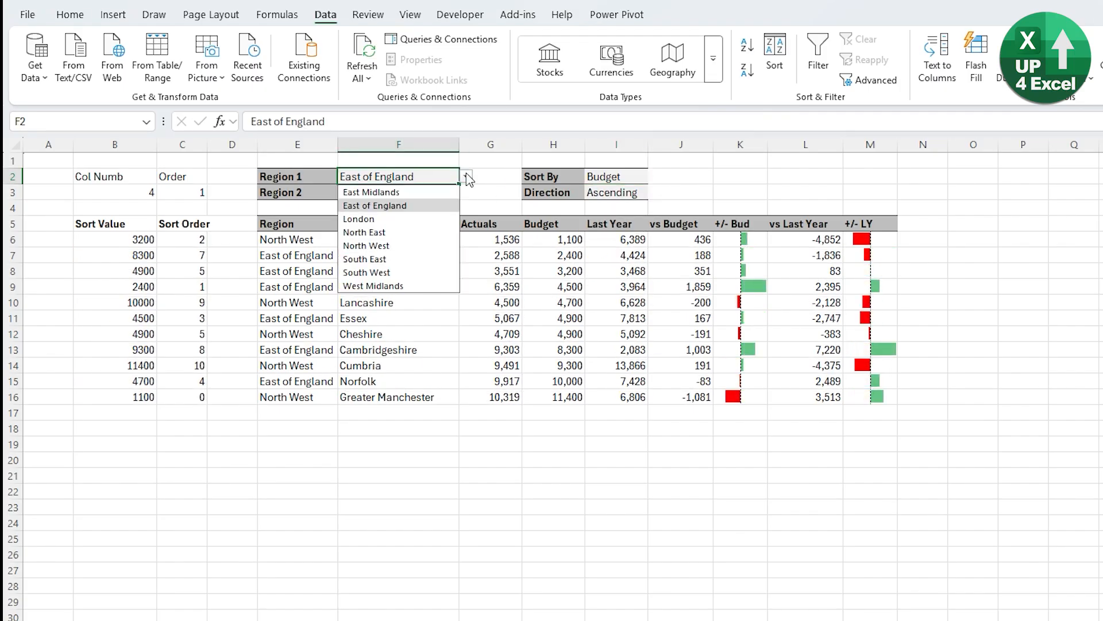
click(402, 272)
click(430, 200)
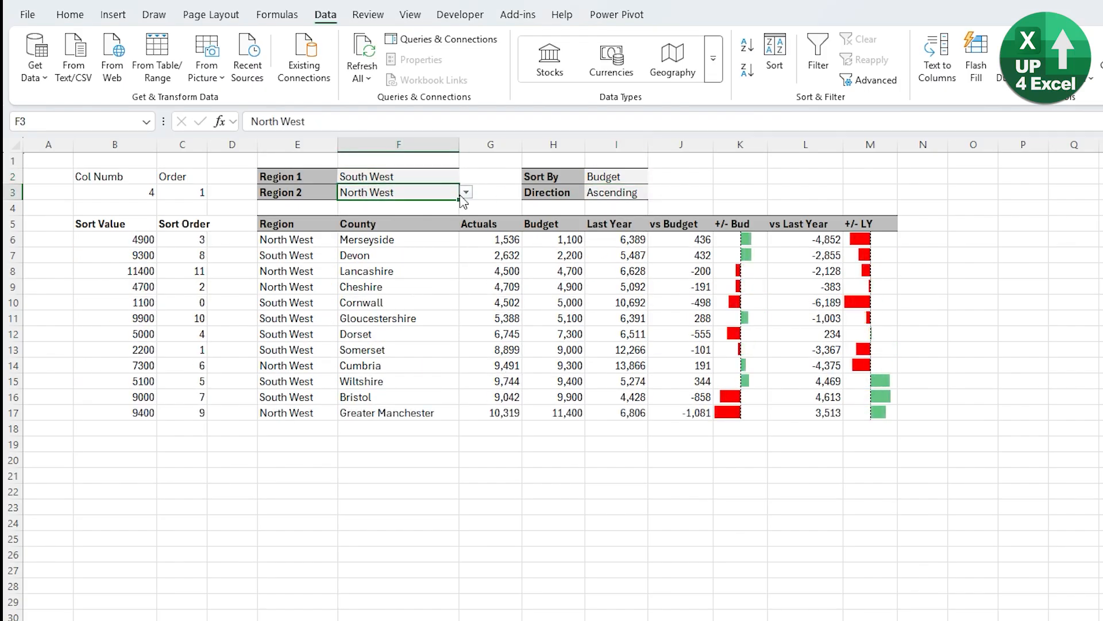
click(467, 193)
click(373, 304)
click(467, 192)
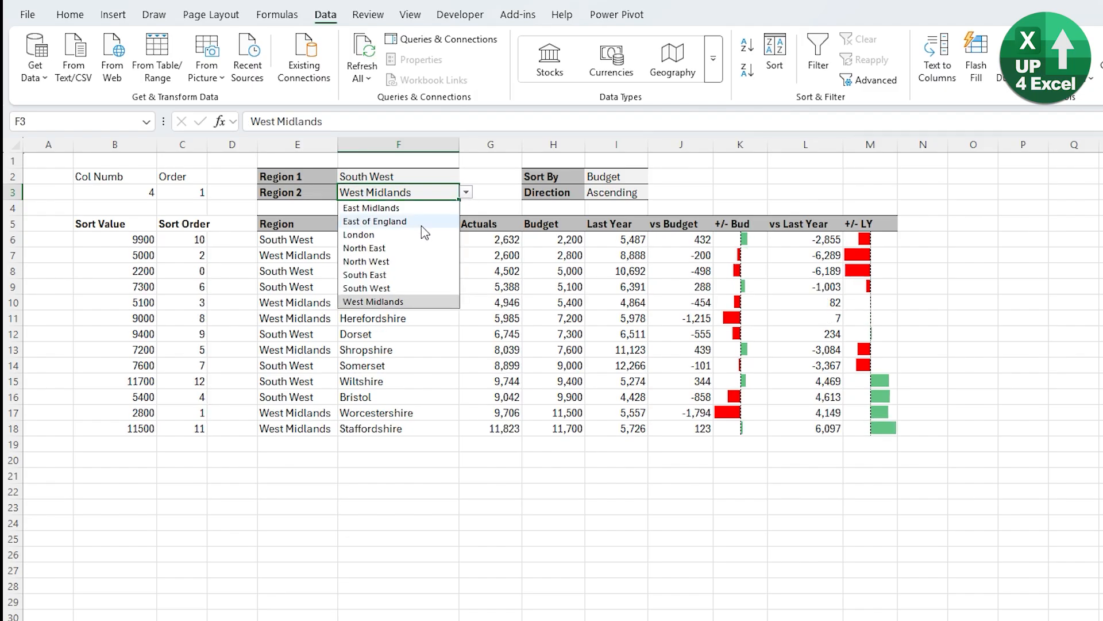
click(373, 234)
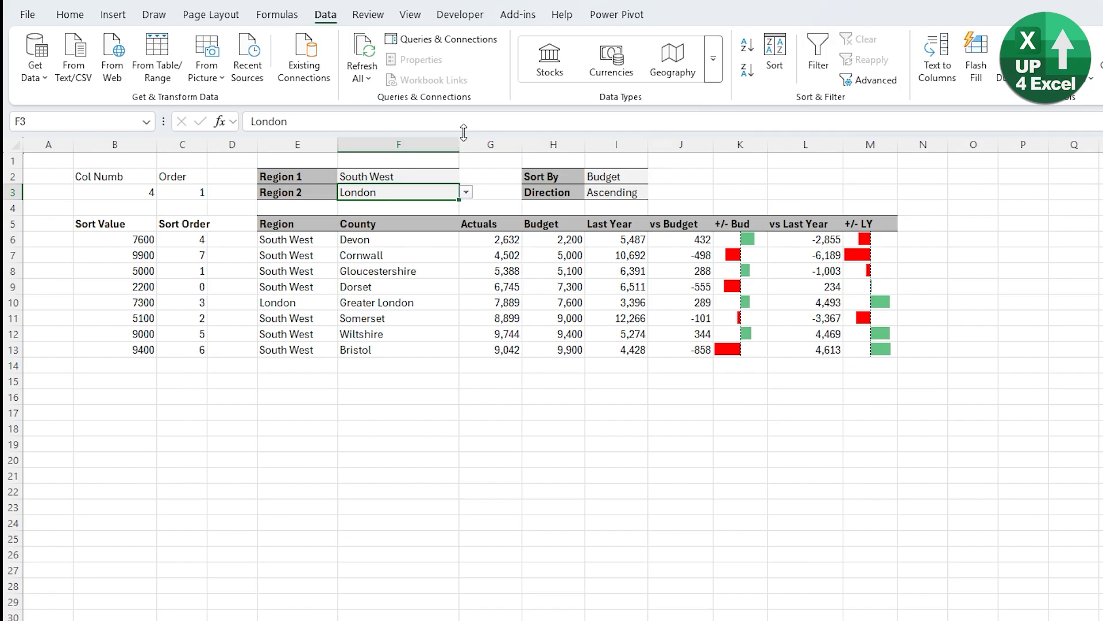
Turn off the sheet's gridlines and hide helper columns B to D.
click(114, 16)
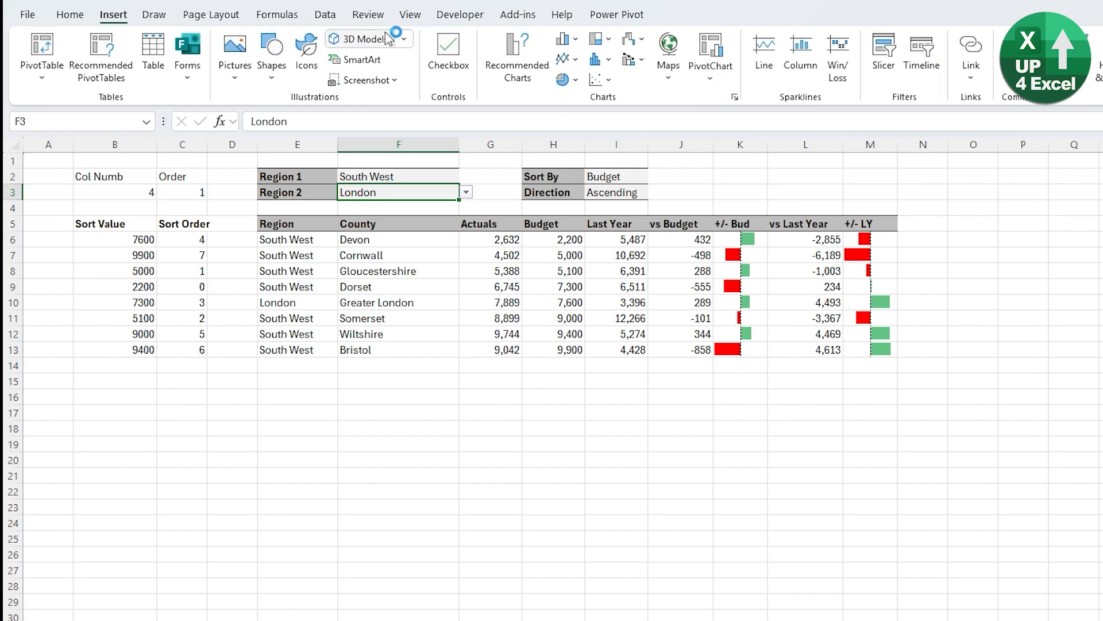
click(412, 14)
click(458, 59)
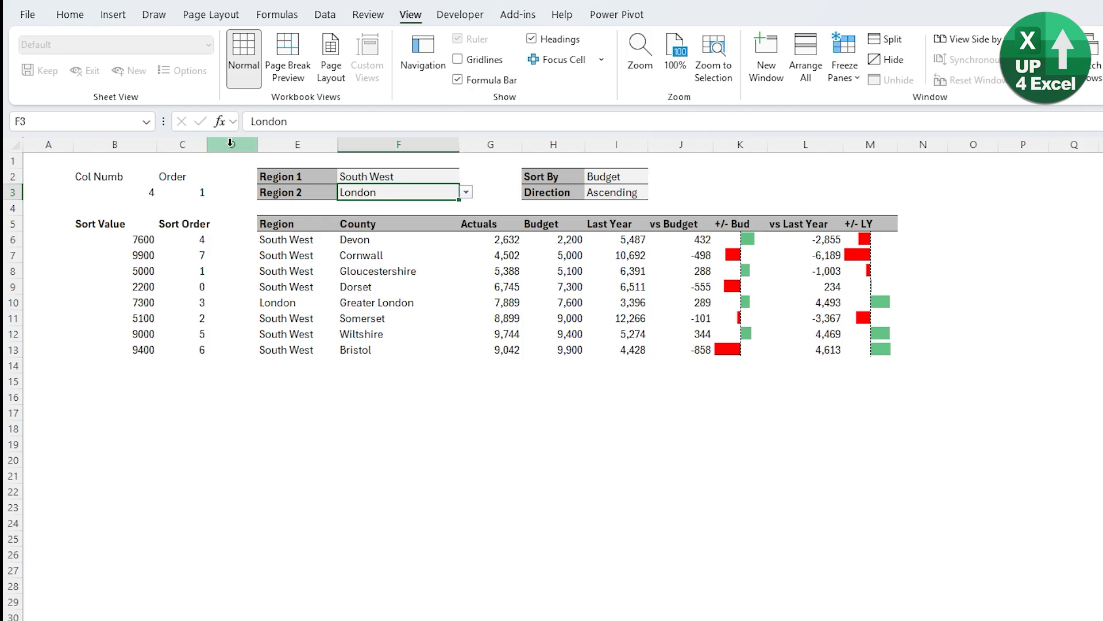
drag(230, 143, 106, 143)
key(ctrl+0)
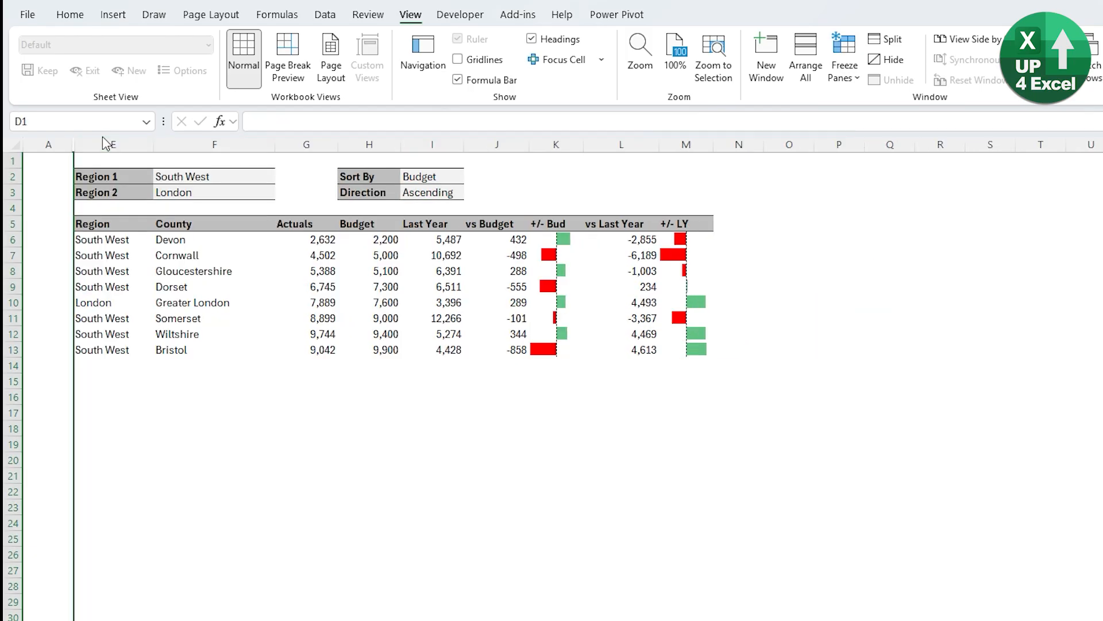
Set the width of column A to 5 to narrow the margin beside the report.
key(Down)
key(Left)
key(alt)
text(how5)
key(Return)
click(193, 359)
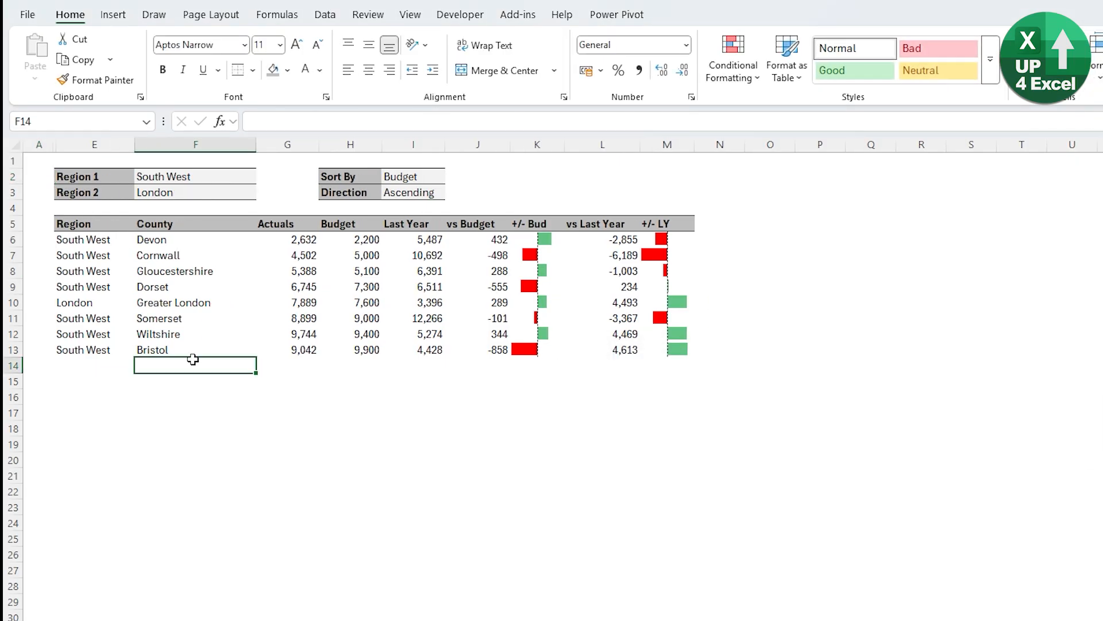
click(207, 177)
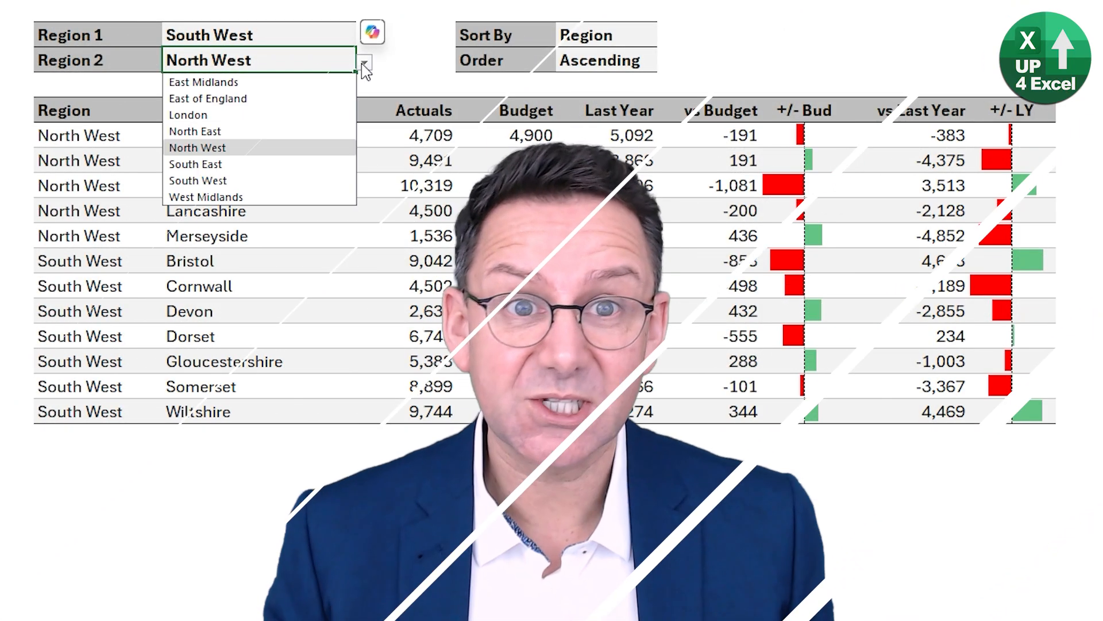
Set Region 2 to East of England and open the list of choices for Region 1.
click(343, 99)
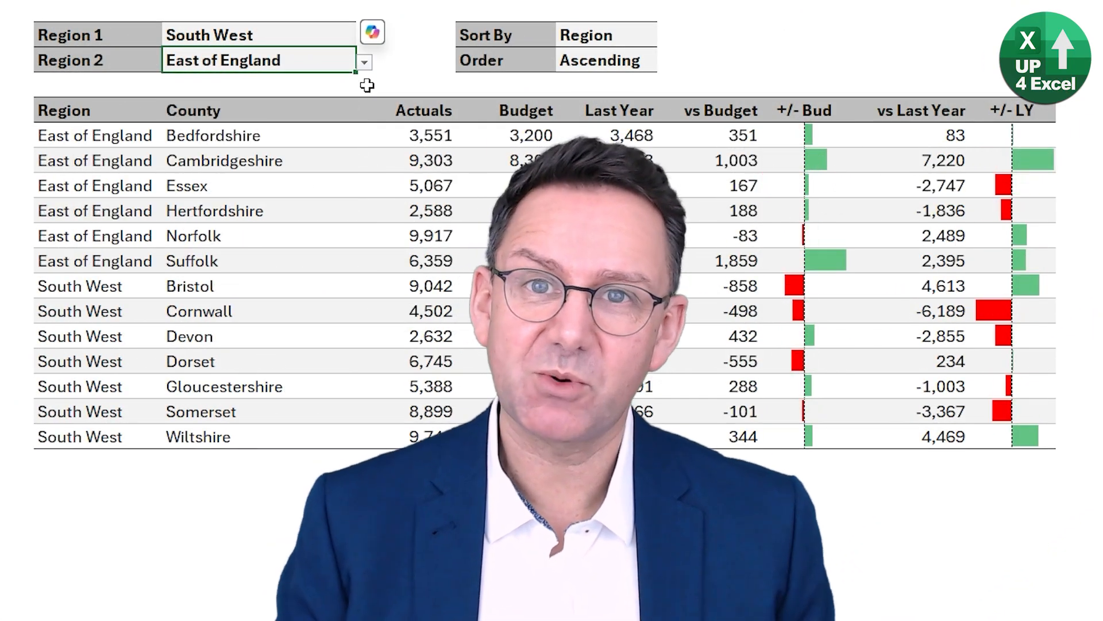
click(356, 34)
click(364, 38)
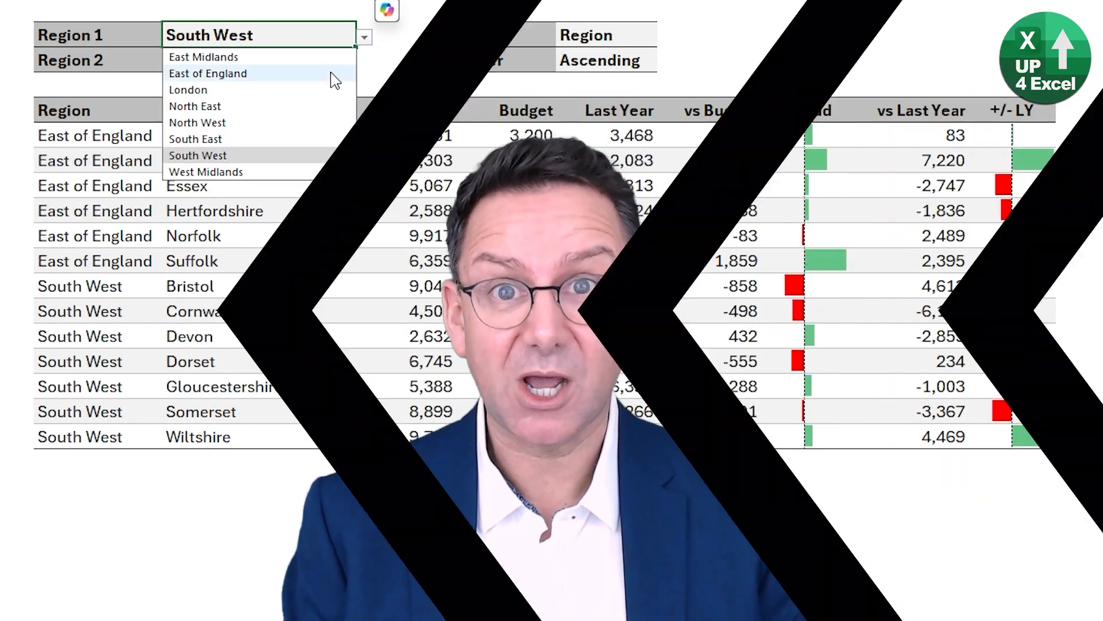